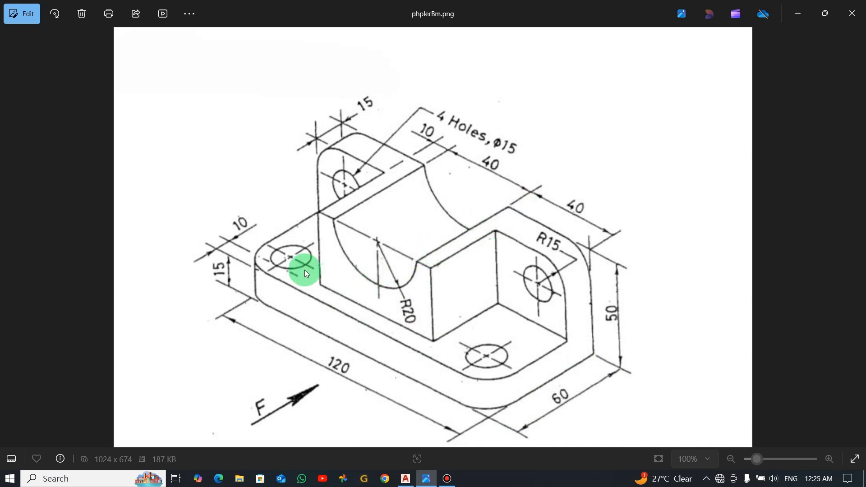
# Switch to AutoCAD and turn on isometric drafting, with the left isoplane active.
pyautogui.hotkey('alt', 'Tab')
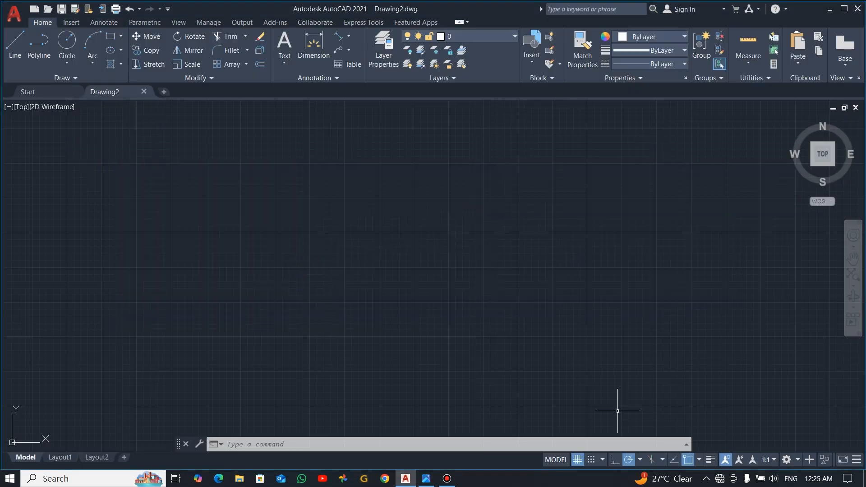
pyautogui.click(651, 461)
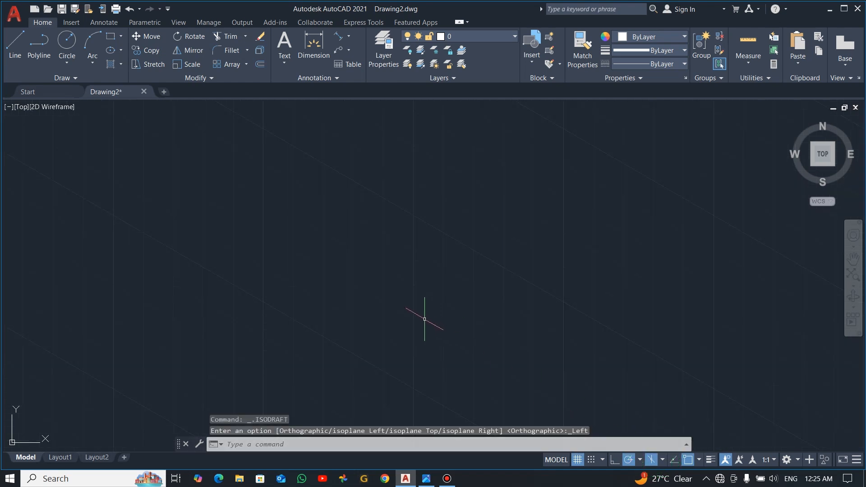
pyautogui.hotkey('alt', 'Tab')
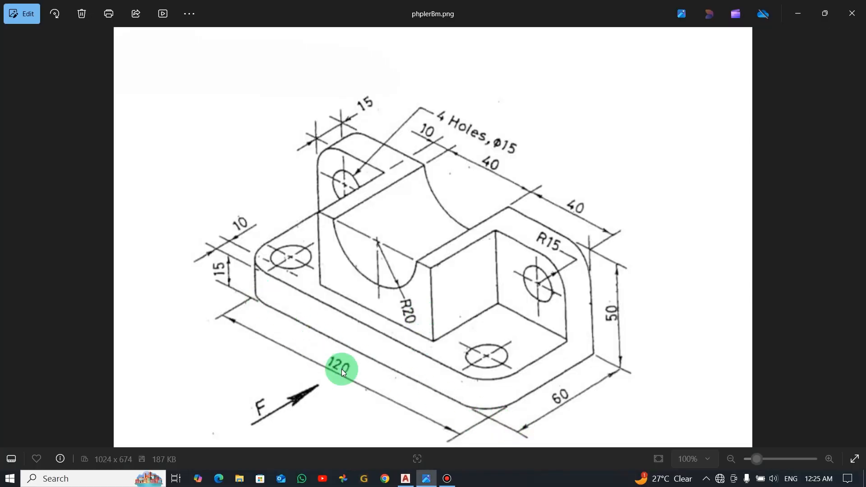
pyautogui.hotkey('alt', 'Tab')
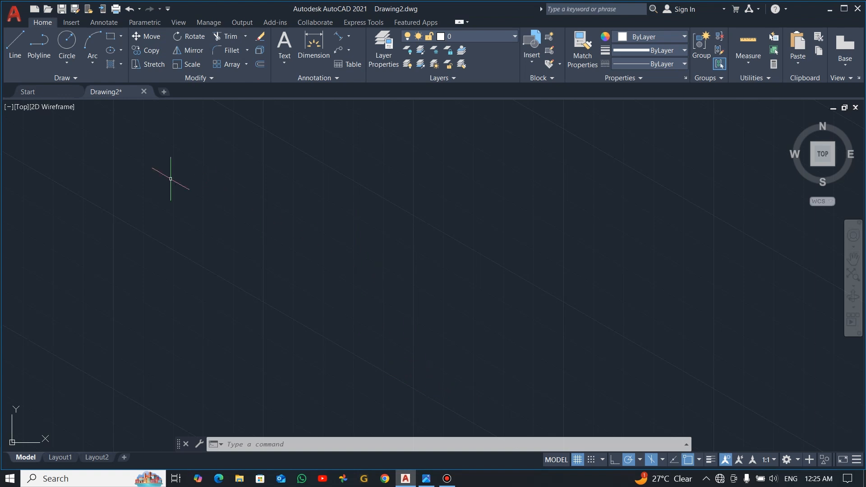
pyautogui.press('F5')
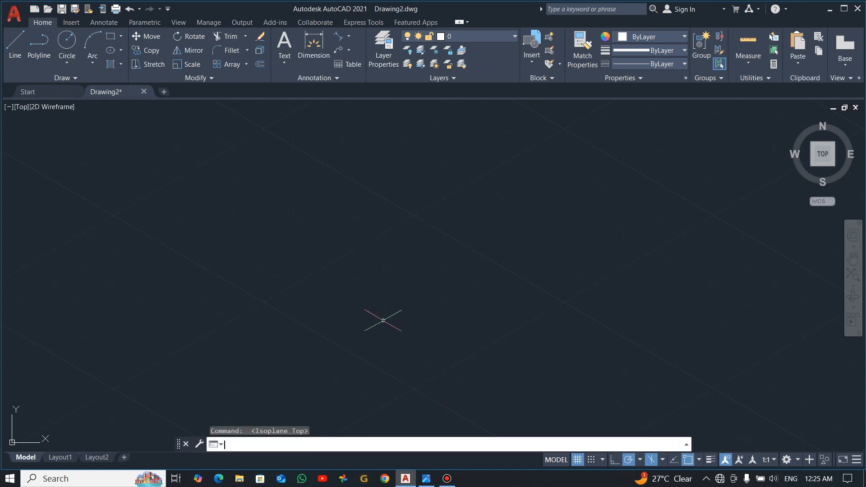
pyautogui.press('F5')
pyautogui.press('F5')
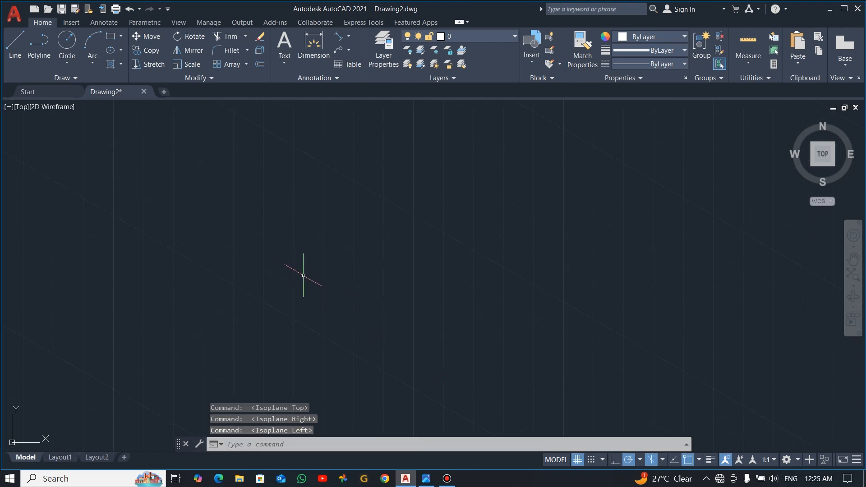
# Draw a 120-unit line at 150° as the lower front edge of the base.
pyautogui.click(16, 40)
pyautogui.click(535, 389)
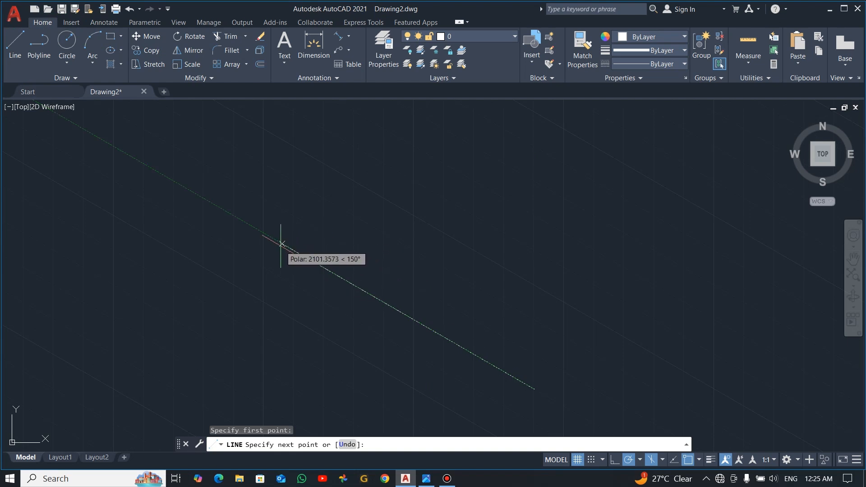
pyautogui.write('12')
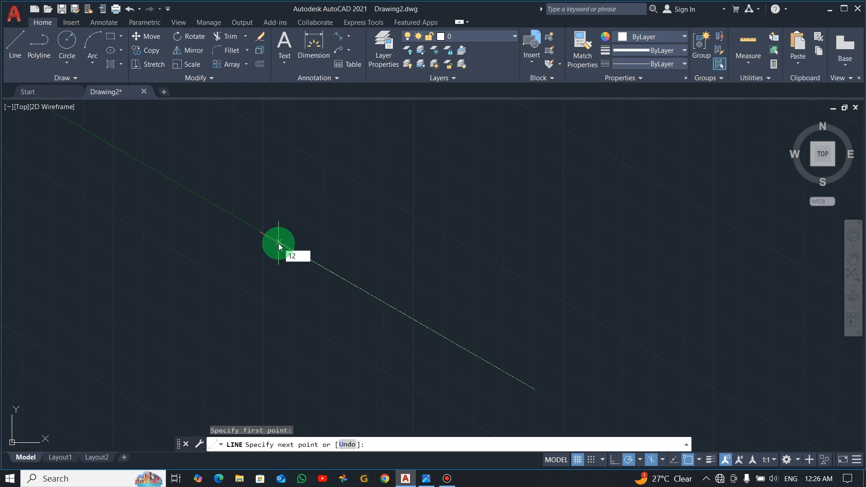
pyautogui.write('0')
pyautogui.press('Return')
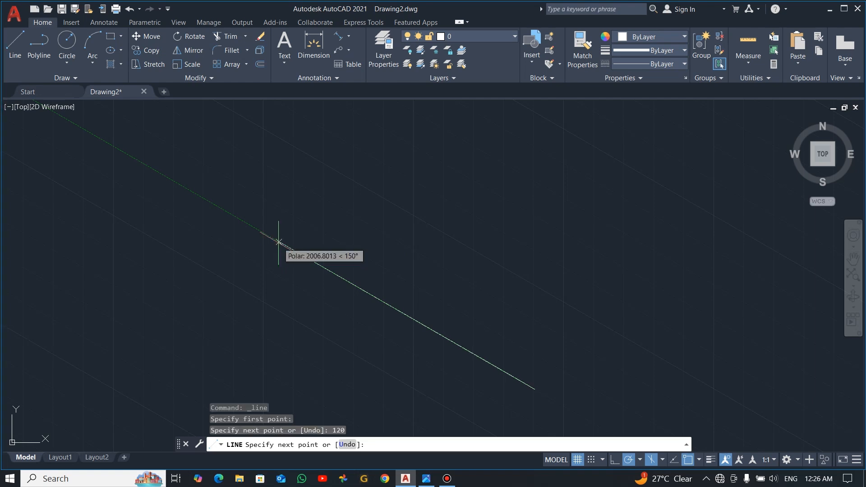
pyautogui.press('Escape')
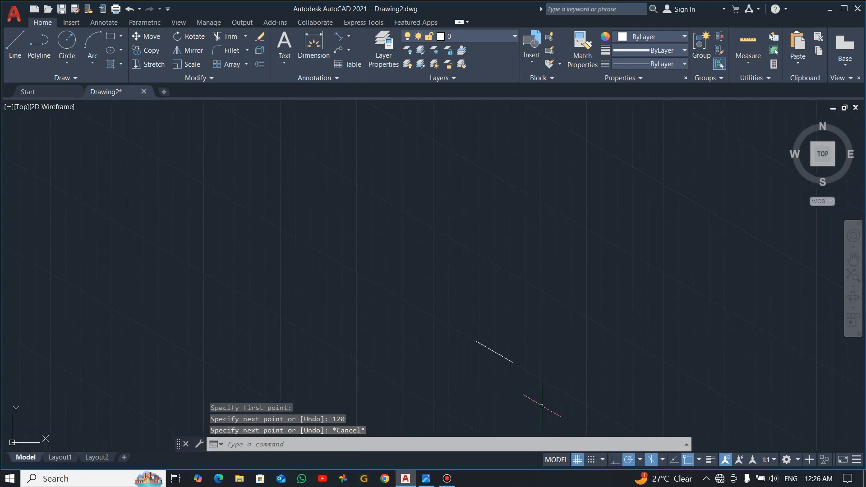
# Complete the base's front face from the line's upper end: 15 units up, 120 units parallel to the lower edge, and back to its other end.
pyautogui.scroll(2, 542, 406)
pyautogui.scroll(4, 499, 381)
pyautogui.scroll(2, 548, 252)
pyautogui.moveTo(561, 257); pyautogui.dragTo(536, 293, button='middle')
pyautogui.hotkey('alt', 'Tab')
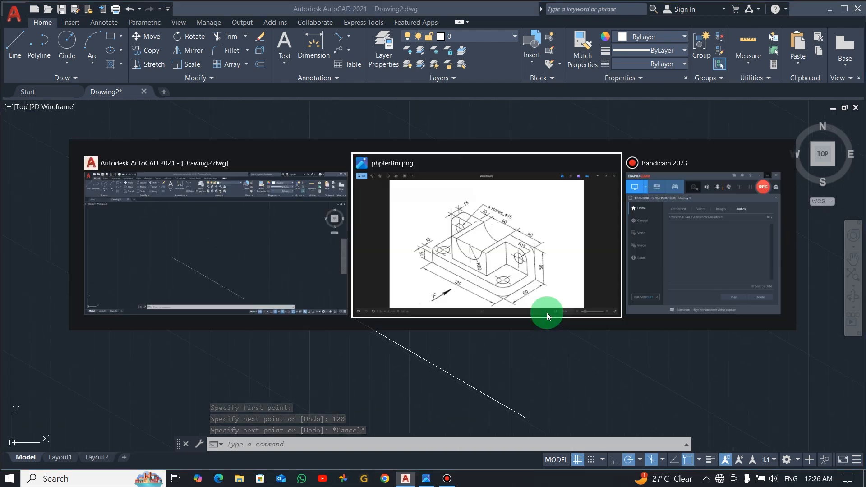
pyautogui.hotkey('alt', 'Tab')
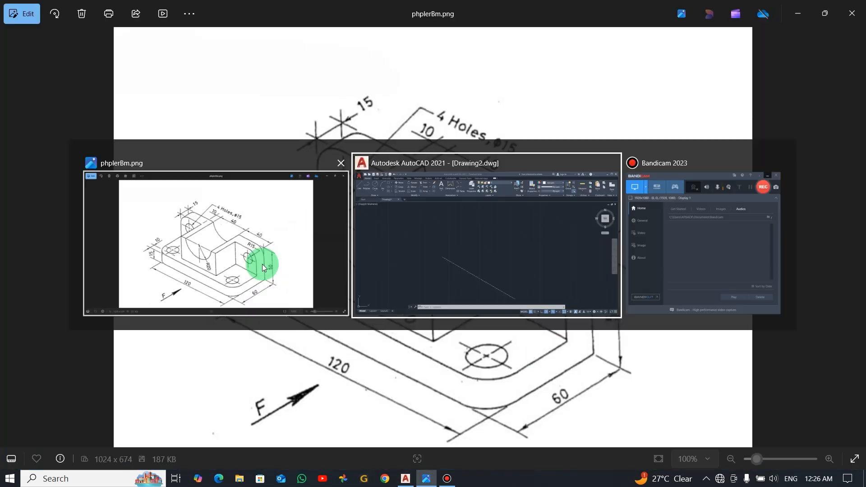
pyautogui.write('l')
pyautogui.press('Return')
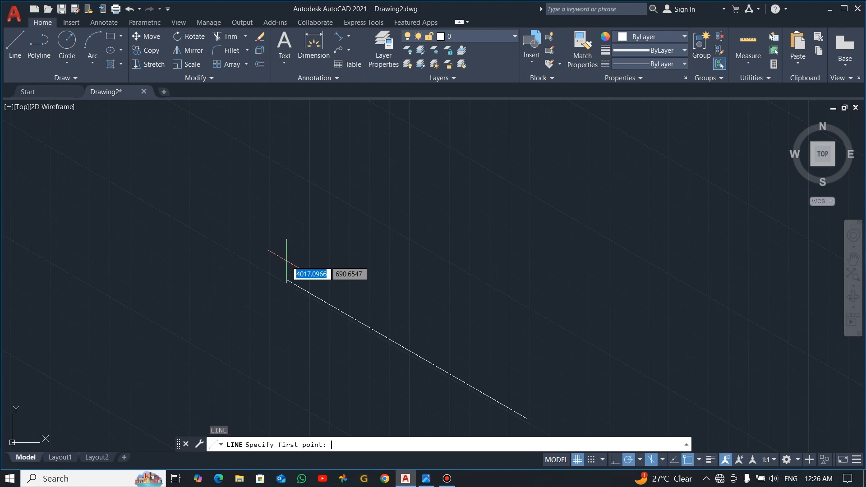
pyautogui.click(287, 281)
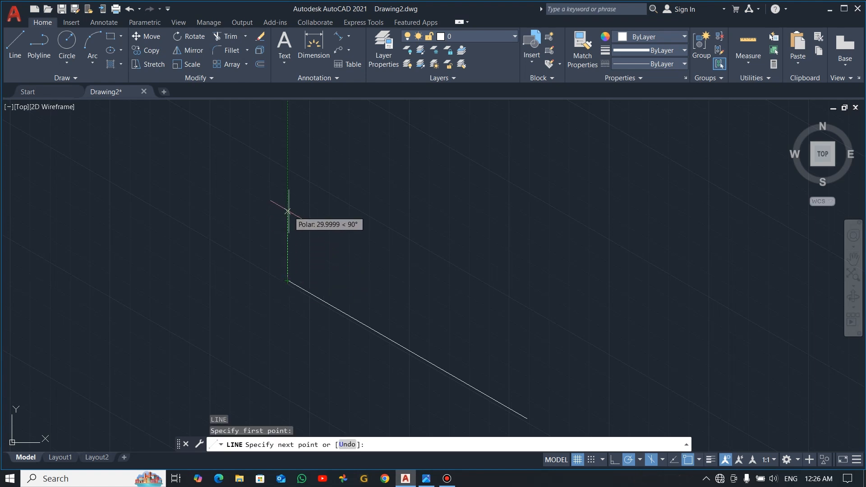
pyautogui.write('15')
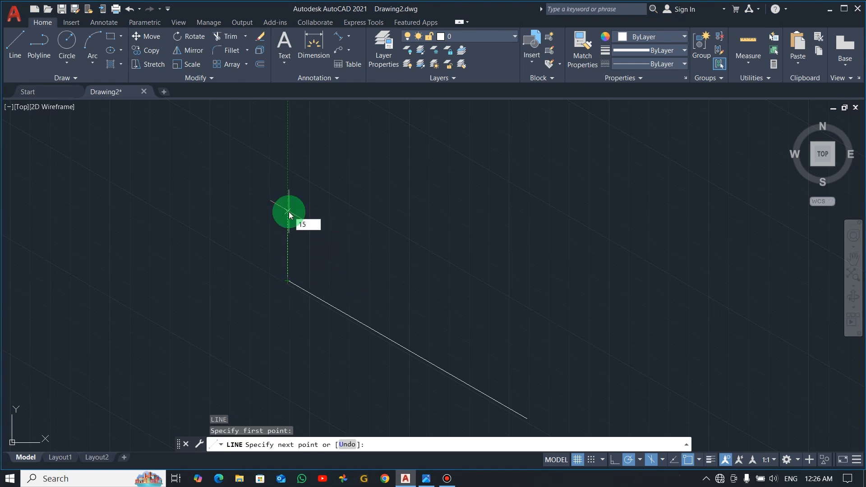
pyautogui.press('Return')
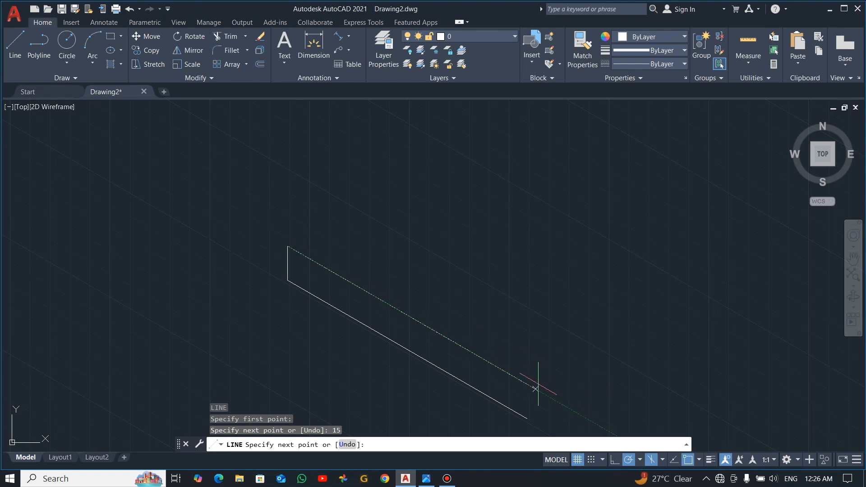
pyautogui.write('120')
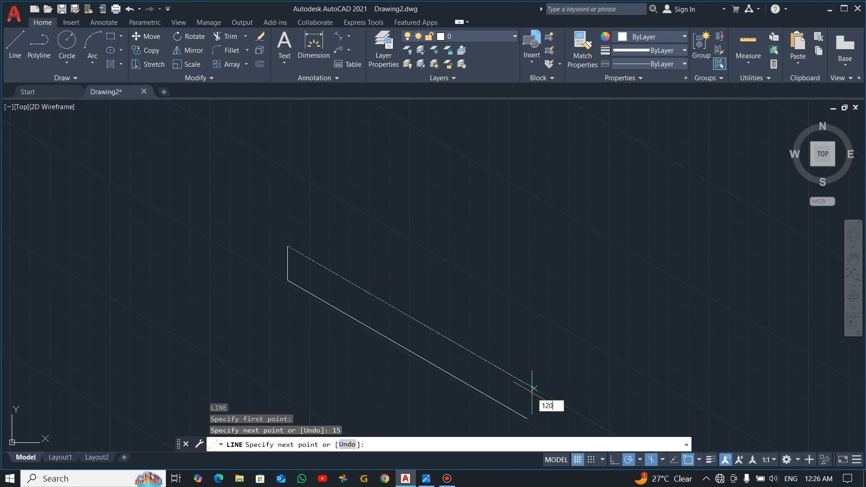
pyautogui.press('Return')
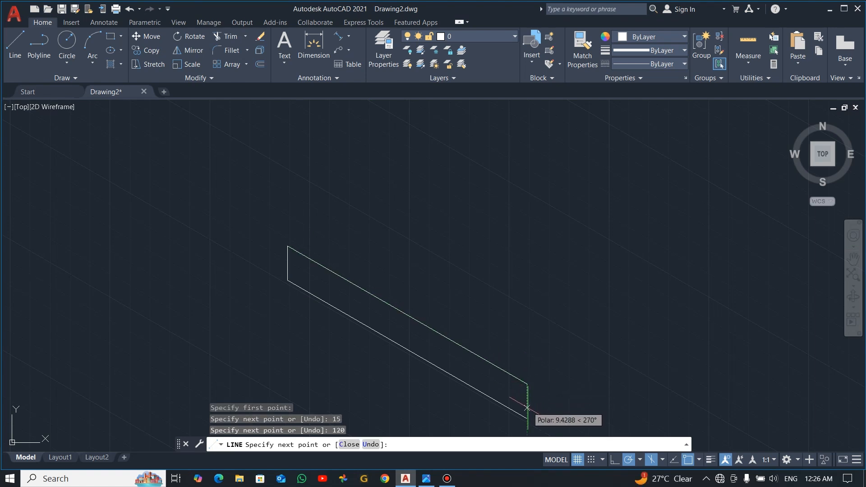
pyautogui.press('Escape')
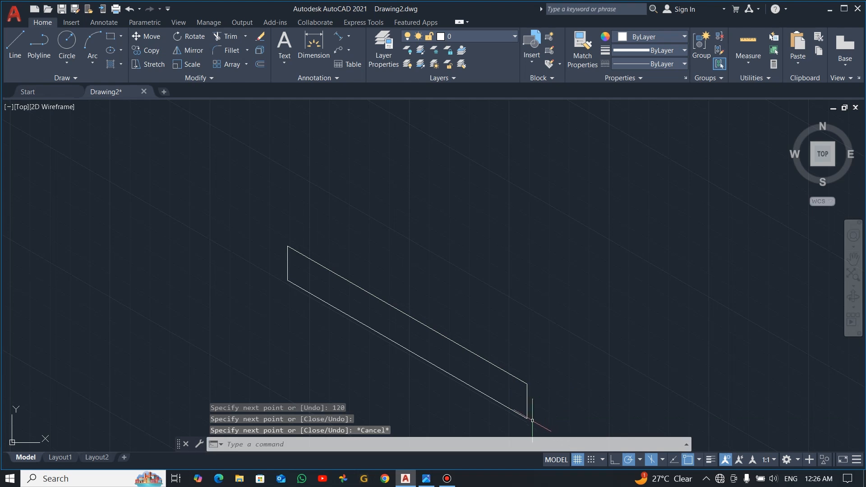
# From the front face's lowest corner, draw a 60-unit base edge at 30° followed by a 50-unit vertical edge upward.
pyautogui.moveTo(622, 389); pyautogui.dragTo(597, 318, button='middle')
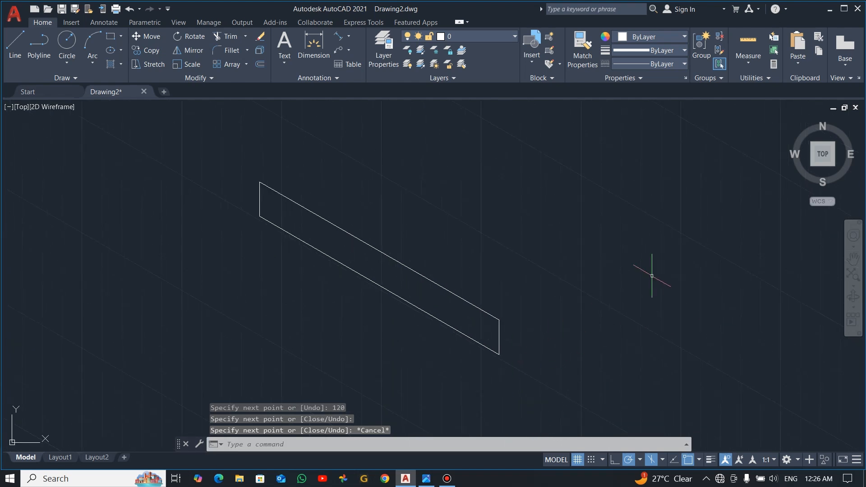
pyautogui.write('l')
pyautogui.press('Return')
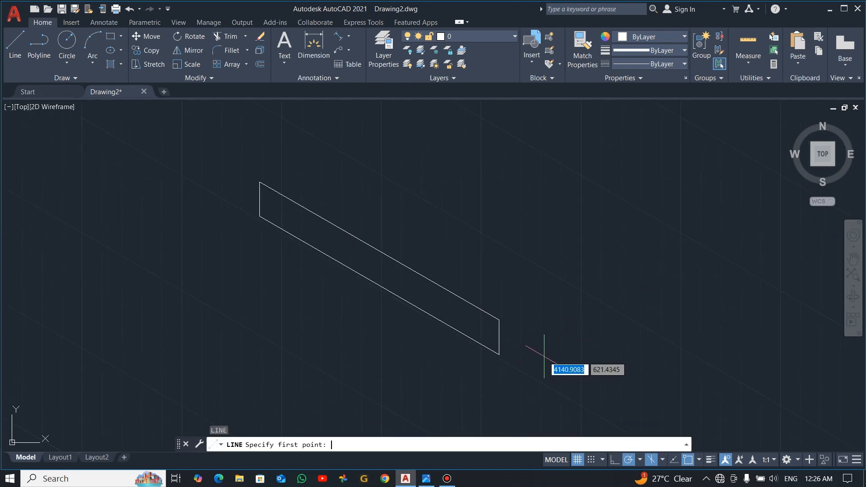
pyautogui.click(499, 355)
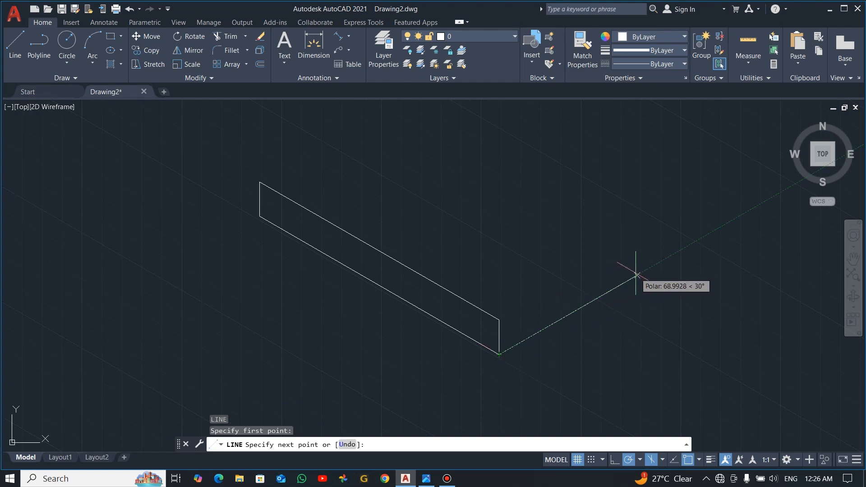
pyautogui.write('60')
pyautogui.press('Return')
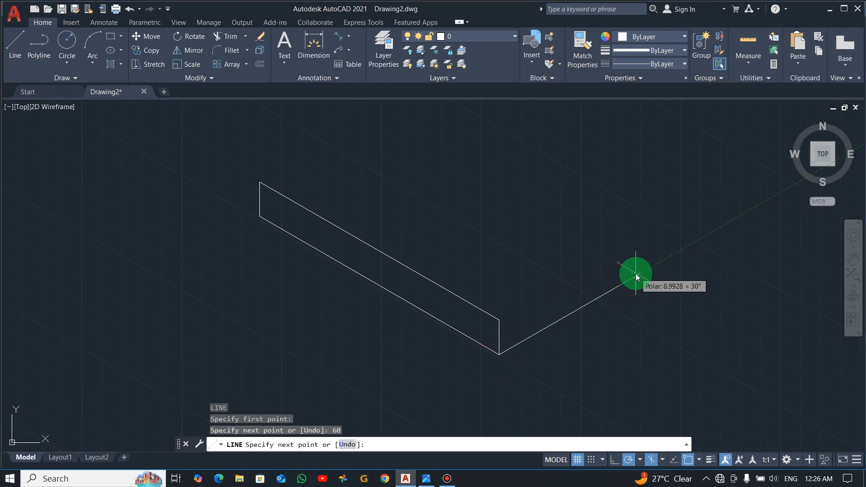
pyautogui.hotkey('alt', 'Tab')
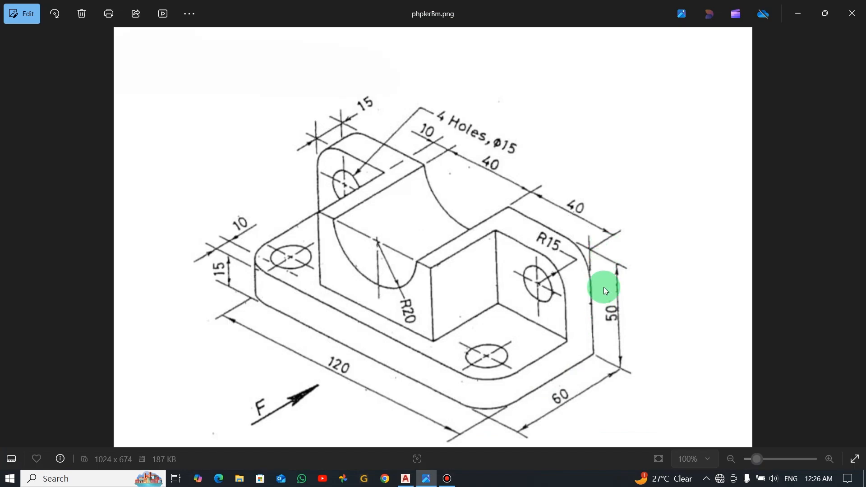
pyautogui.hotkey('alt', 'Tab')
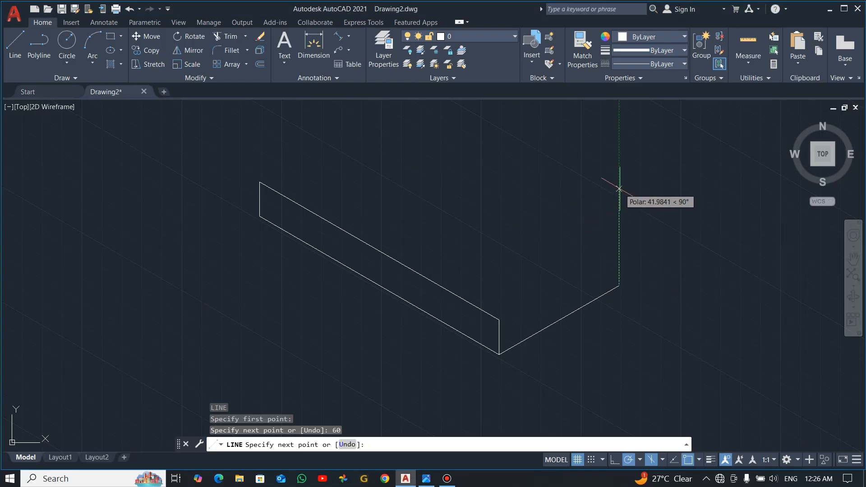
pyautogui.write('50')
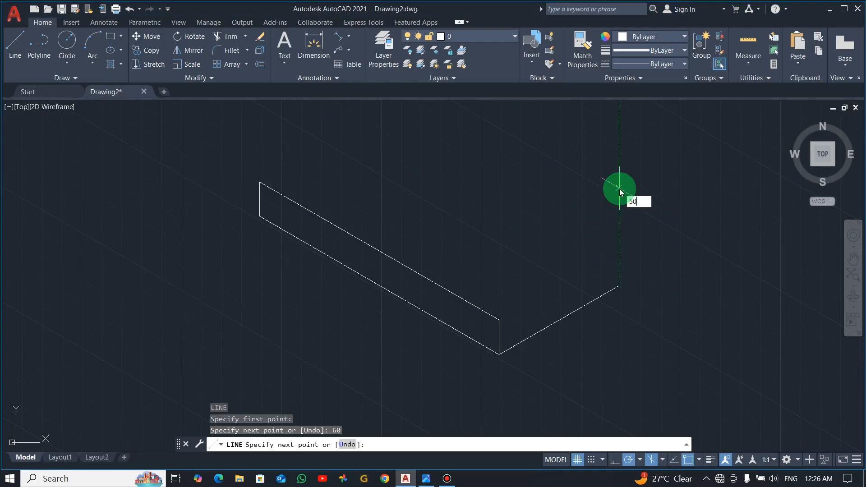
pyautogui.press('Return')
# Finish the L-shaped end profile with 15 units at 210°, 35 units down, and a closing edge to the front face's upper corner.
pyautogui.hotkey('alt', 'Tab')
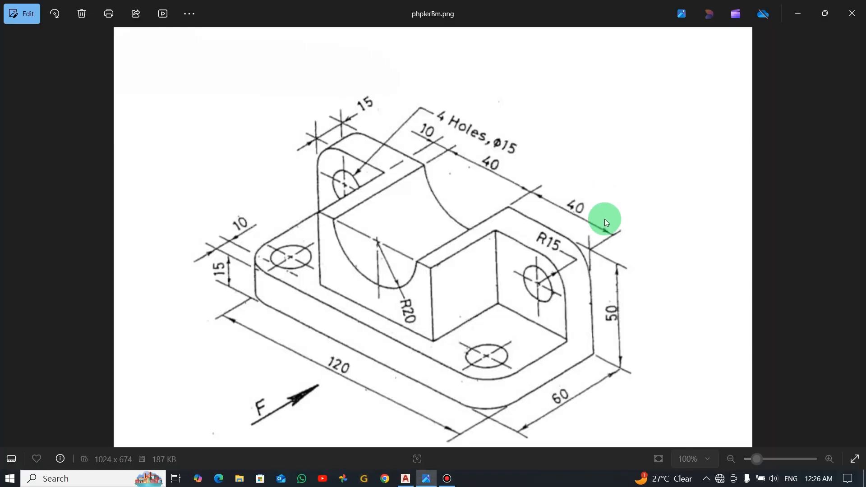
pyautogui.hotkey('alt', 'Tab')
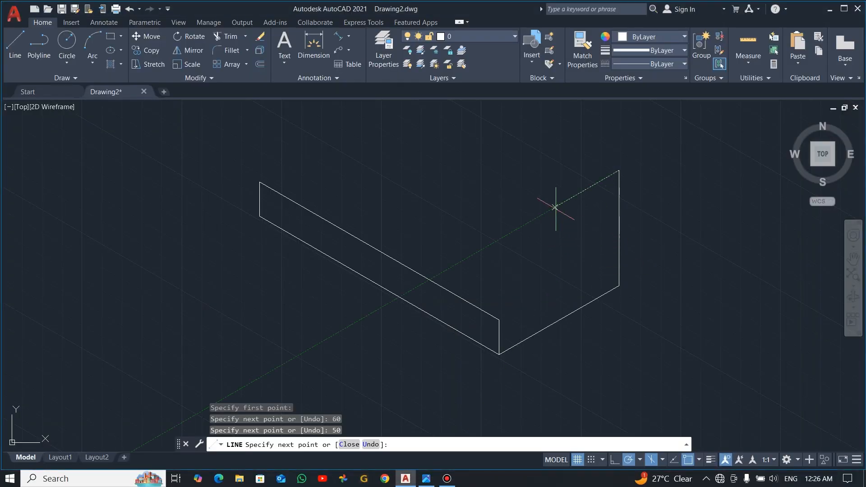
pyautogui.write('15')
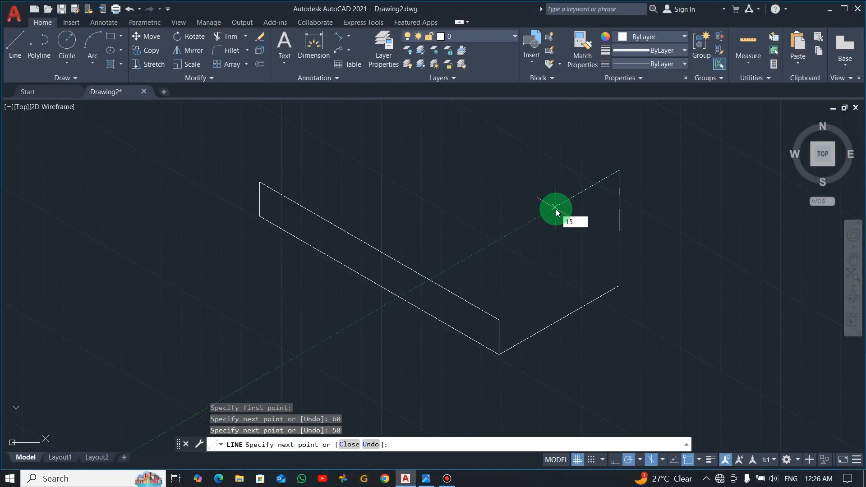
pyautogui.press('Return')
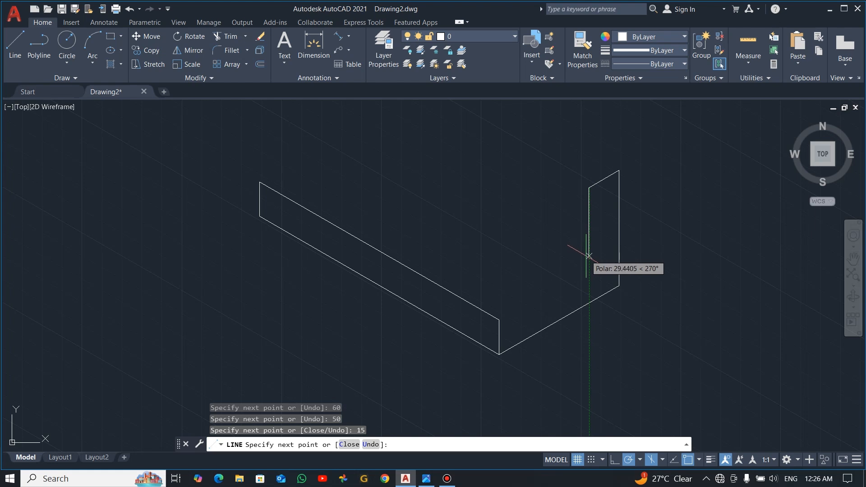
pyautogui.write('35')
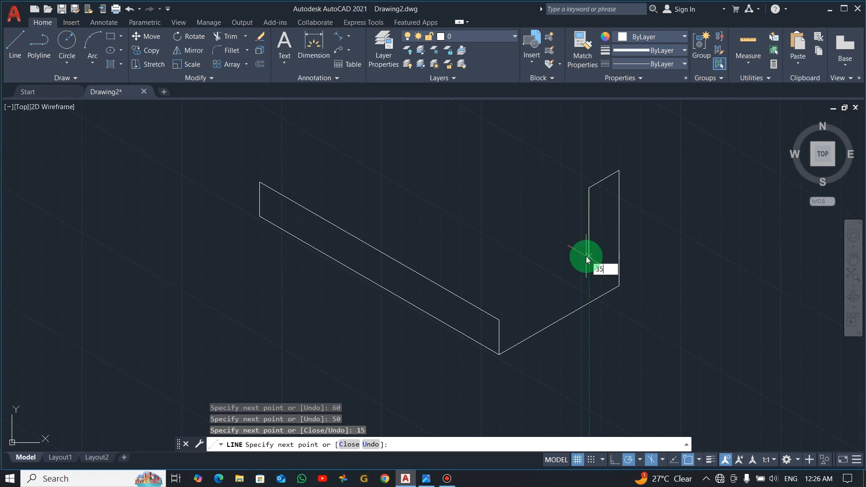
pyautogui.press('Return')
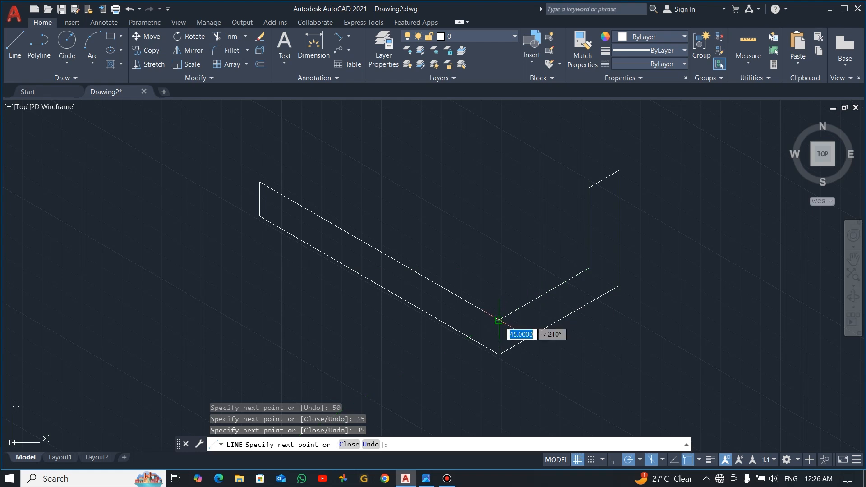
pyautogui.press('Escape')
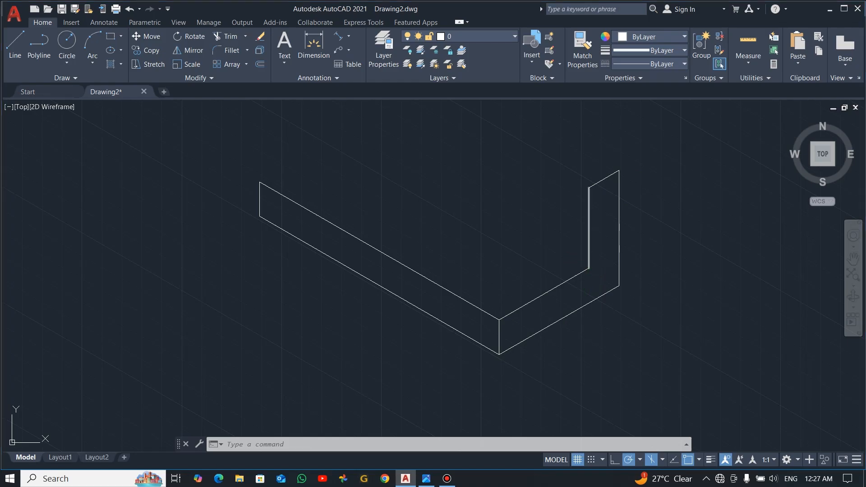
pyautogui.hotkey('alt', 'Tab')
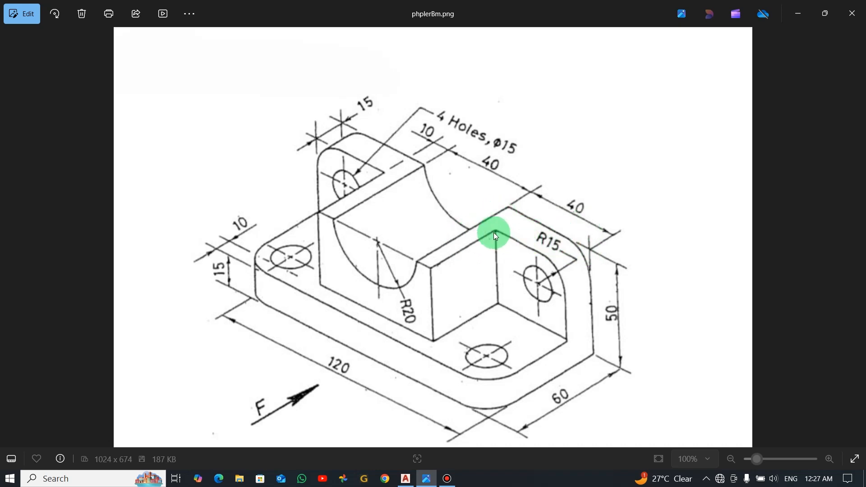
pyautogui.hotkey('alt', 'Tab')
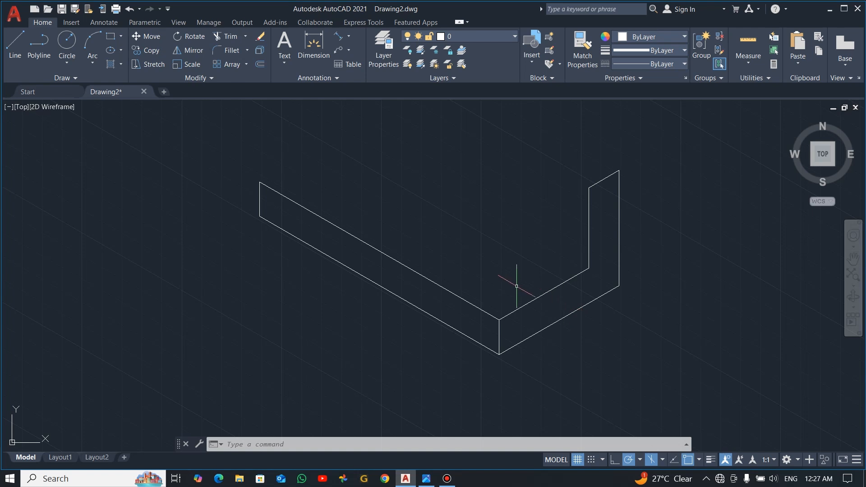
# From the inner corner of the L-shaped end profile, draw a 30-unit line at 150° followed by a 35-unit line at 210°.
pyautogui.click(13, 44)
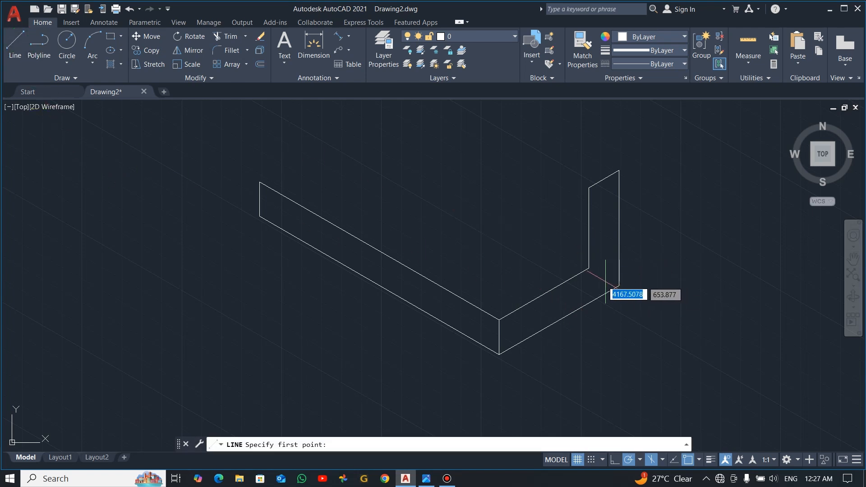
pyautogui.click(589, 269)
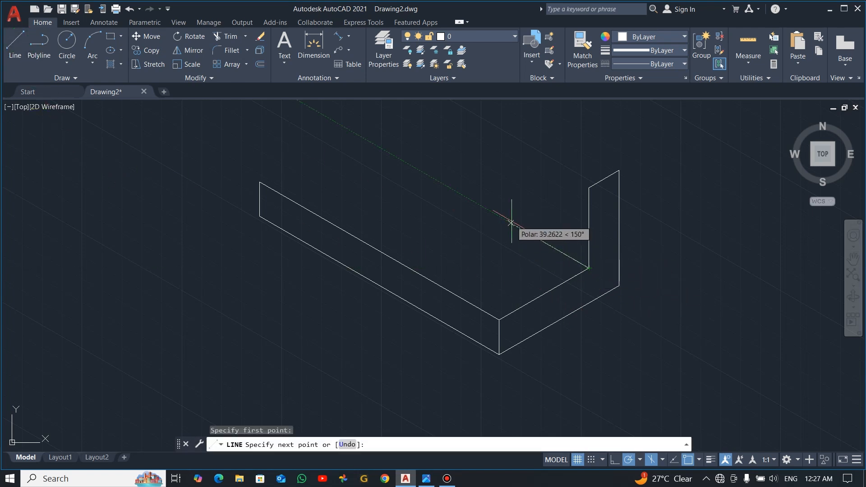
pyautogui.write('30')
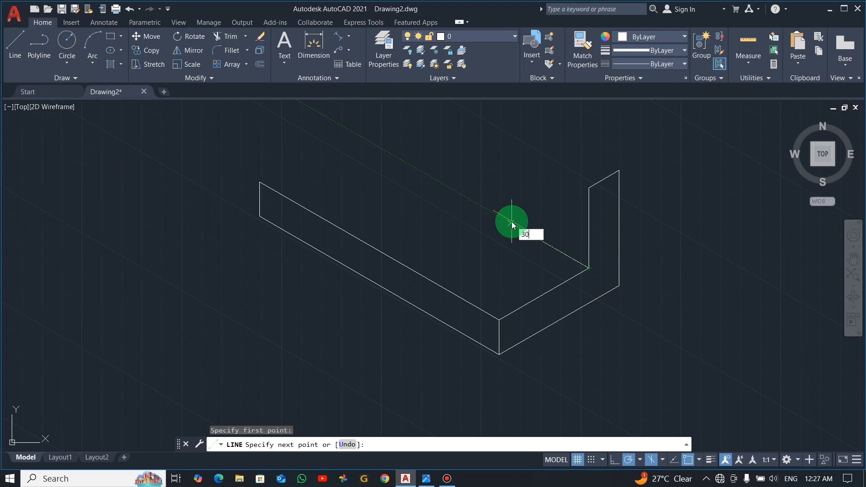
pyautogui.press('Return')
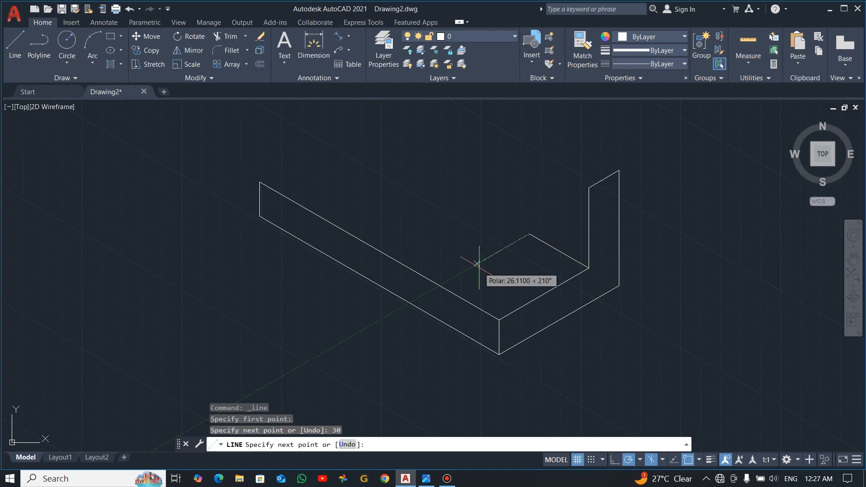
pyautogui.hotkey('alt', 'Tab')
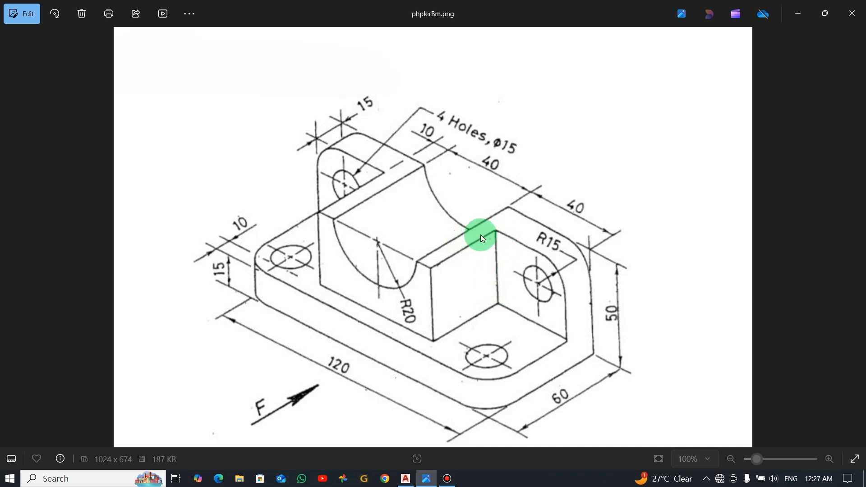
pyautogui.scroll(-2, 481, 234)
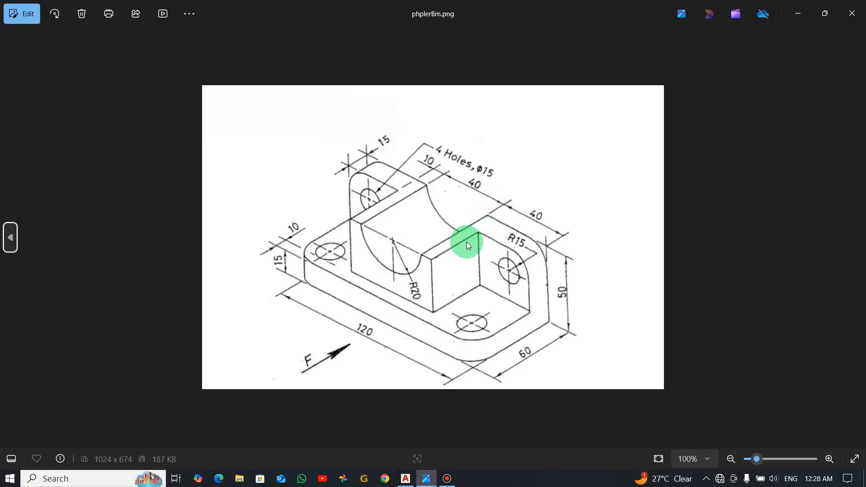
pyautogui.hotkey('alt', 'Tab')
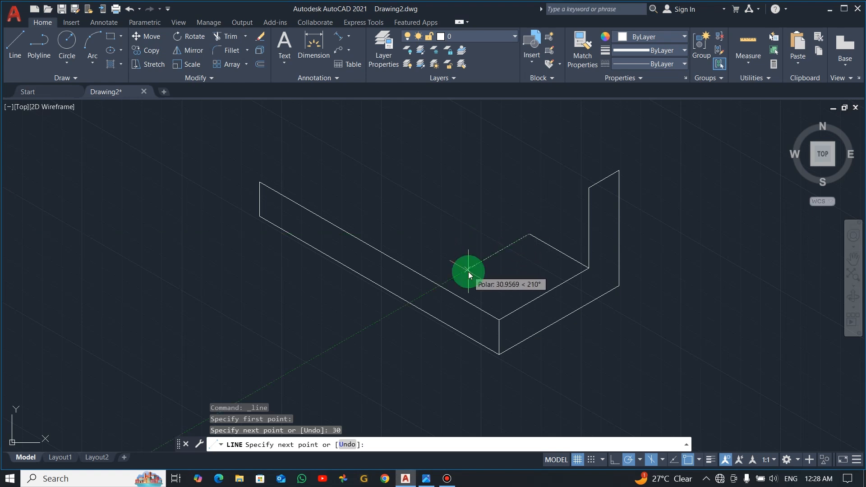
pyautogui.write('35')
pyautogui.press('Return')
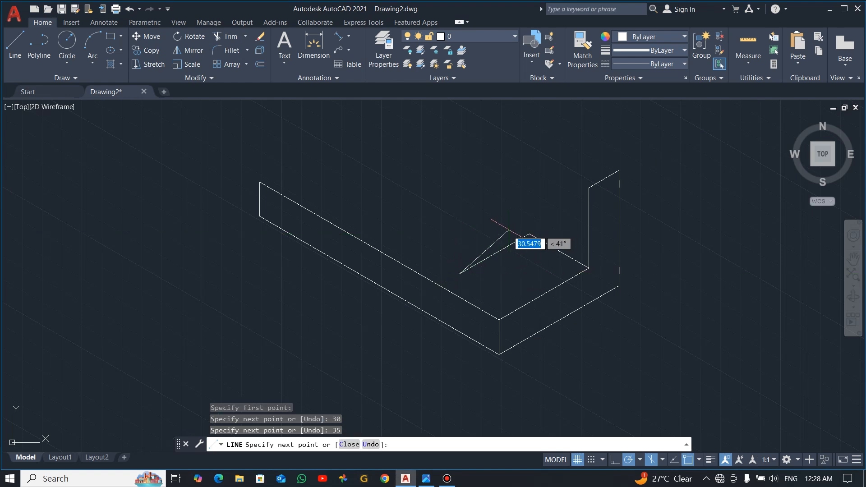
# Continue the outline with the central block's 60-unit lower front edge at 150° and a 35-unit vertical edge upward.
pyautogui.hotkey('alt', 'Tab')
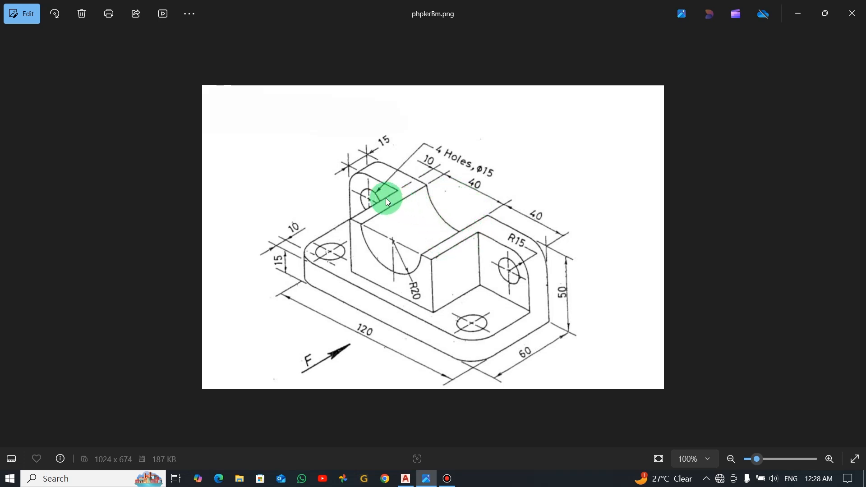
pyautogui.hotkey('alt', 'Tab')
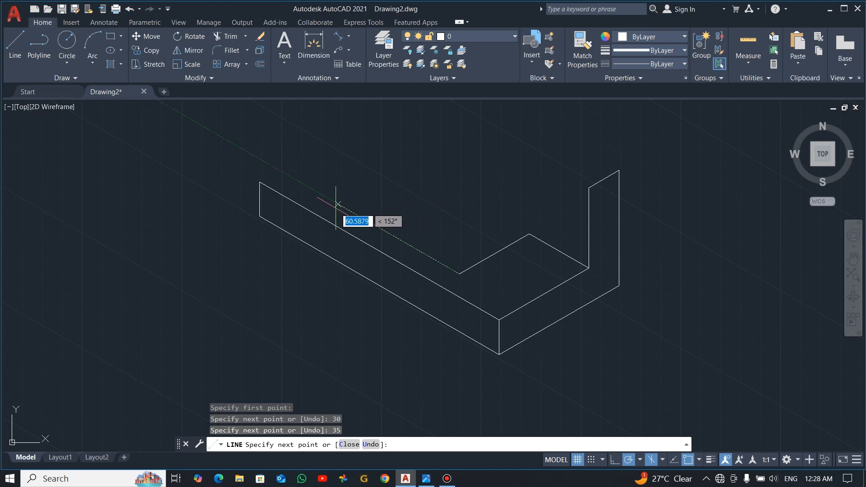
pyautogui.write('60')
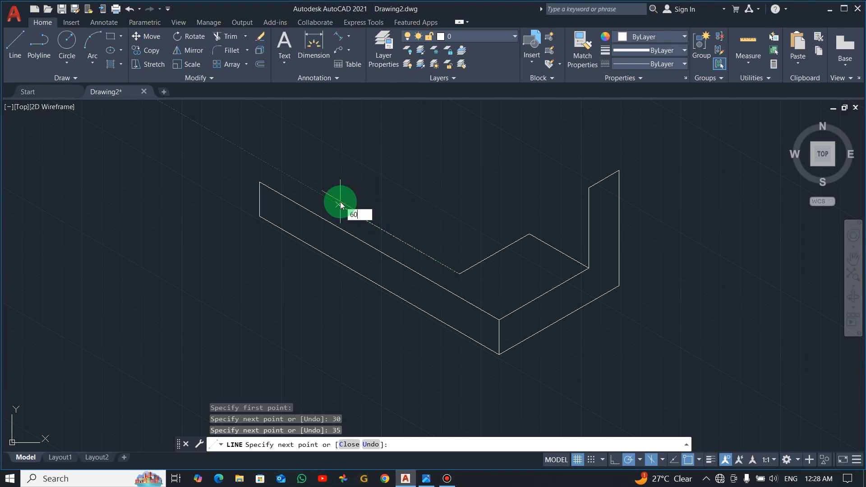
pyautogui.press('Return')
pyautogui.hotkey('alt', 'Tab')
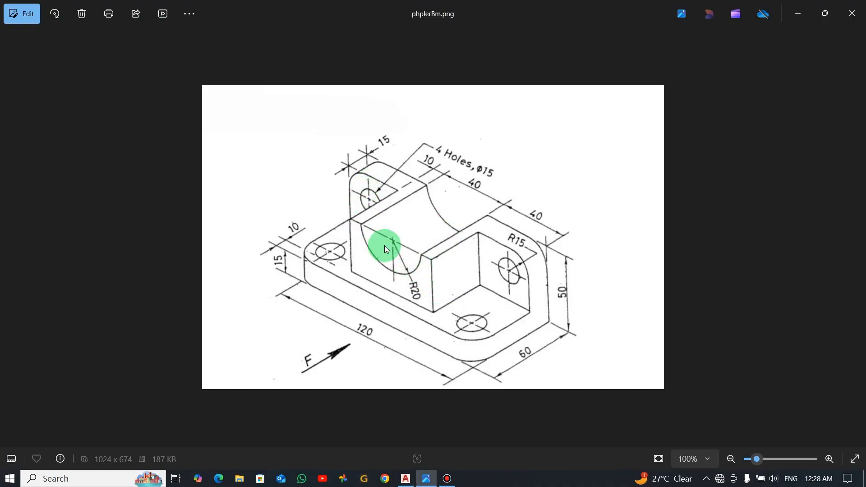
pyautogui.hotkey('alt', 'Tab')
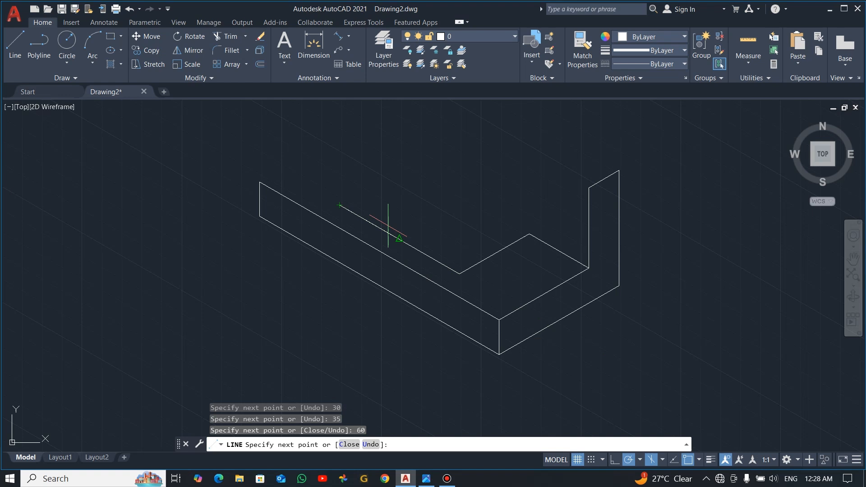
pyautogui.write('35')
pyautogui.rightClick(342, 140)
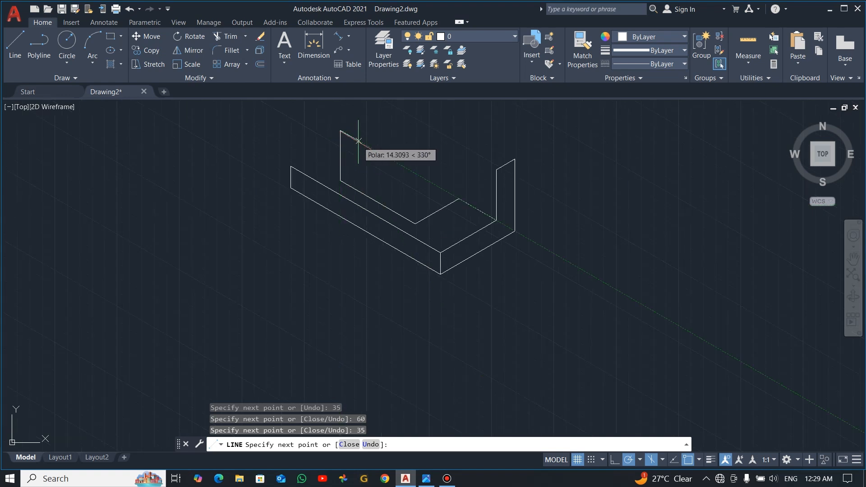
# From the vertical edge's upper end, draw the block's 35-unit top edge at 30°, followed by a 30-unit edge at 150°.
pyautogui.scroll(-2, 343, 250)
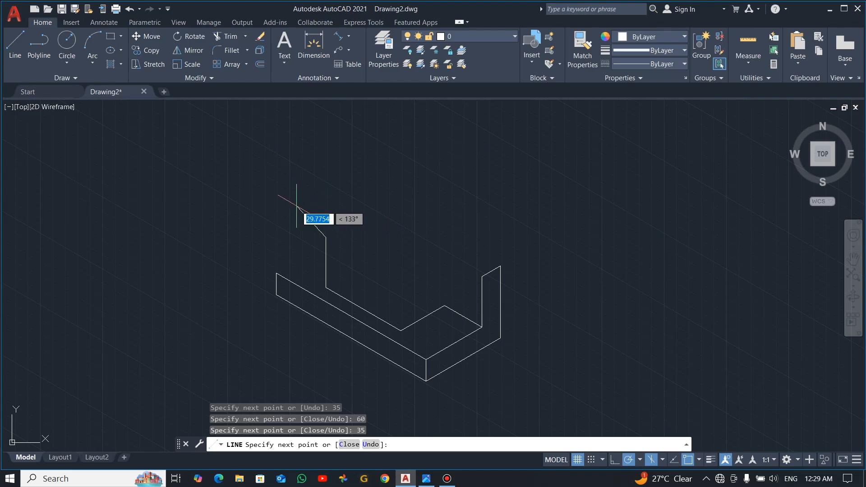
pyautogui.hotkey('alt', 'Tab')
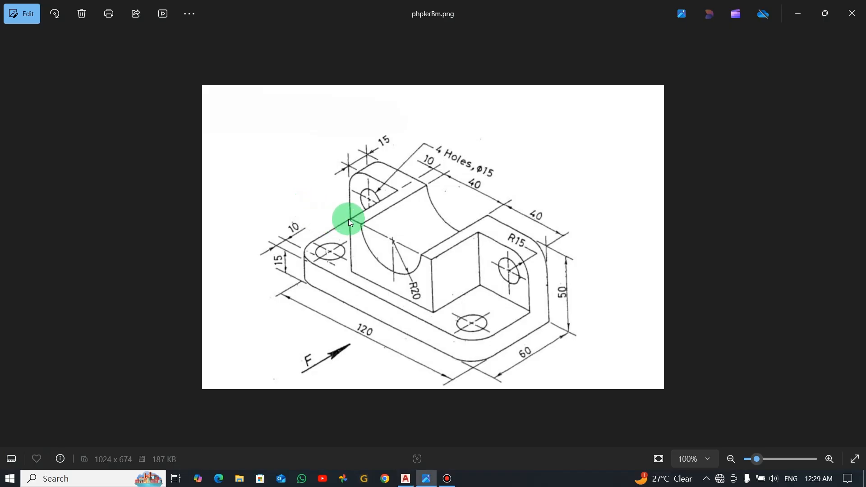
pyautogui.hotkey('alt', 'Tab')
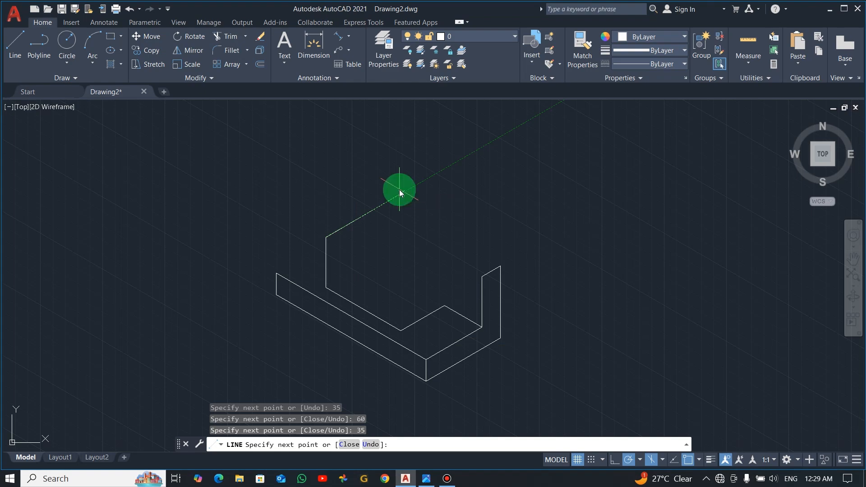
pyautogui.write('35')
pyautogui.press('Return')
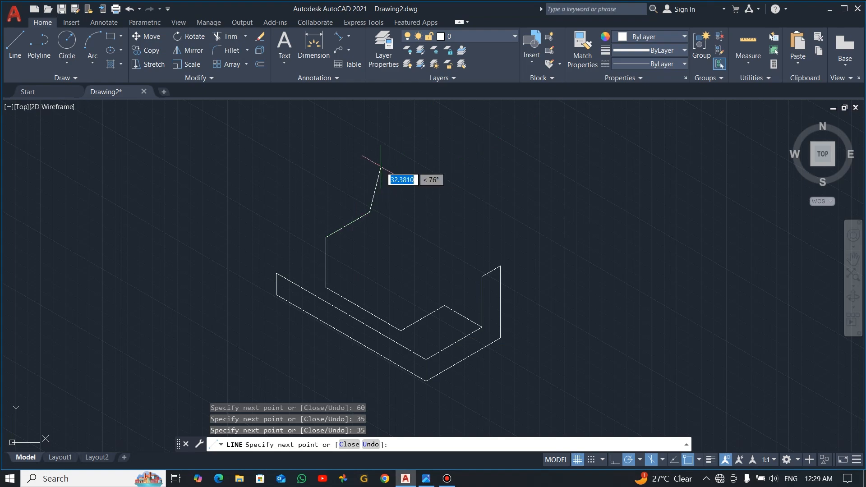
pyautogui.hotkey('alt', 'Tab')
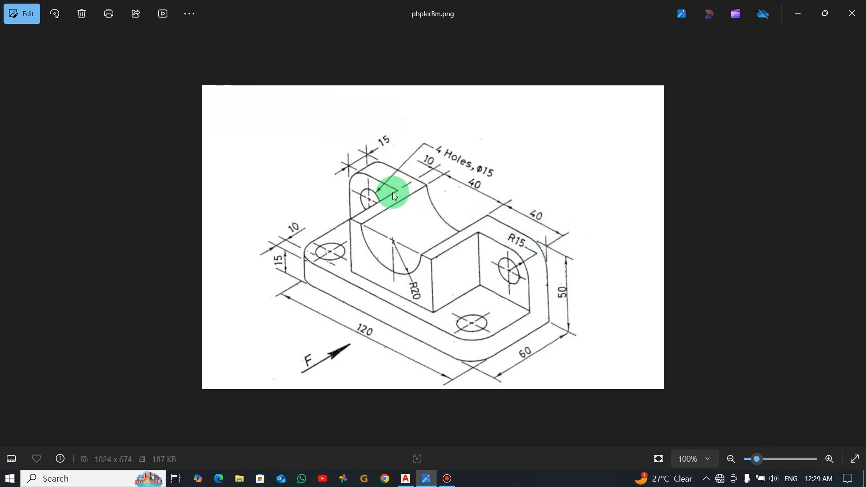
pyautogui.hotkey('alt', 'Tab')
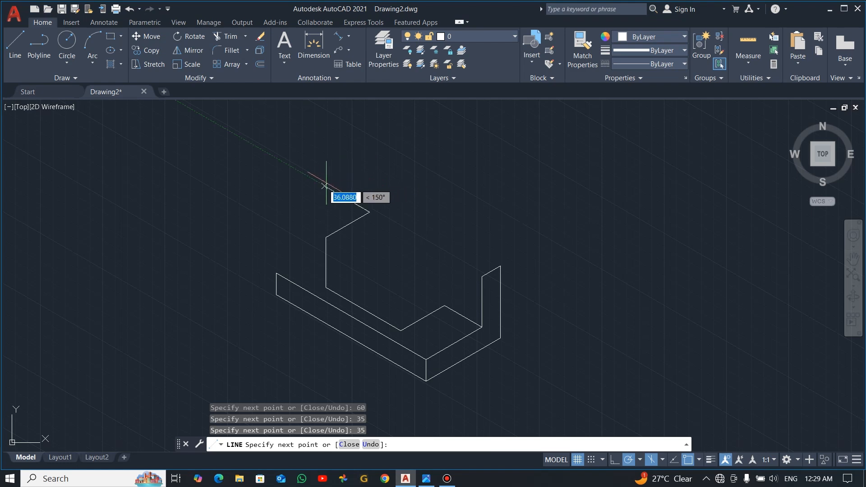
pyautogui.write('30')
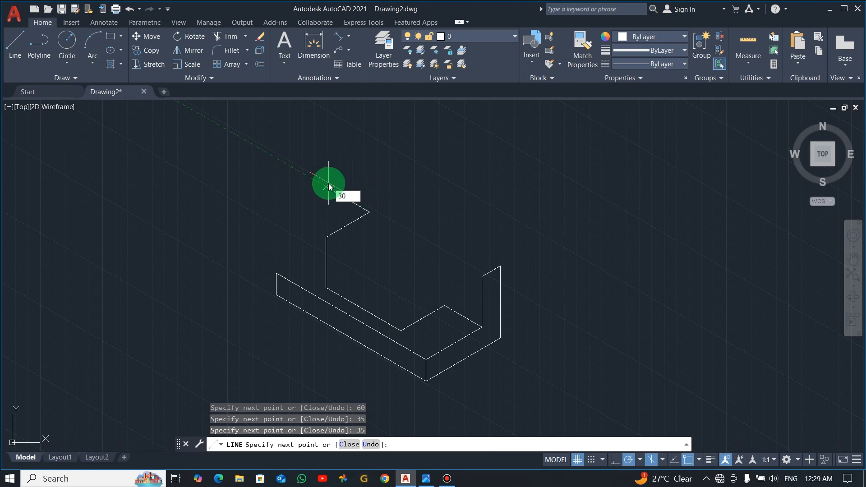
pyautogui.press('Return')
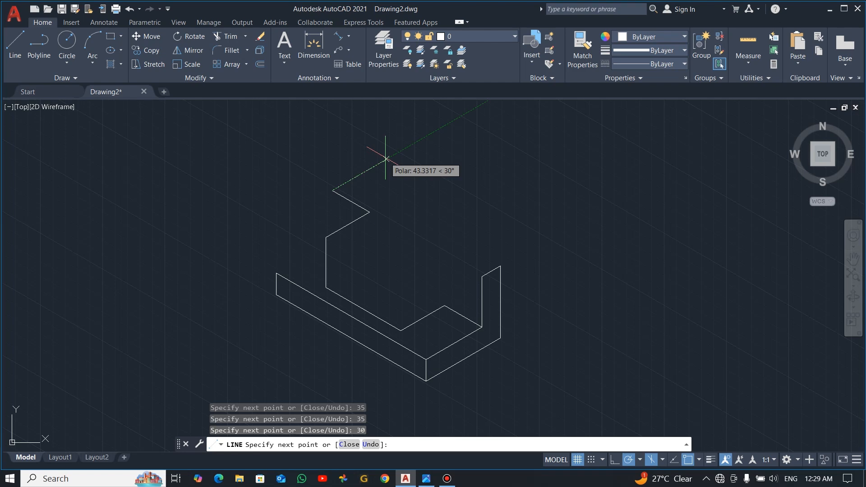
# Add the back wall's 15-unit top edge at 30° and join it to the outer top corner of the L-shaped end profile.
pyautogui.write('15')
pyautogui.press('Return')
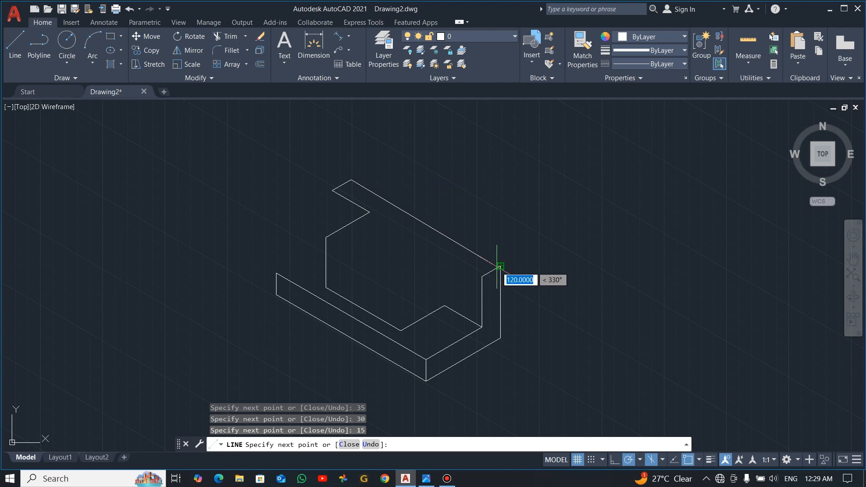
pyautogui.click(500, 267)
pyautogui.press('Escape')
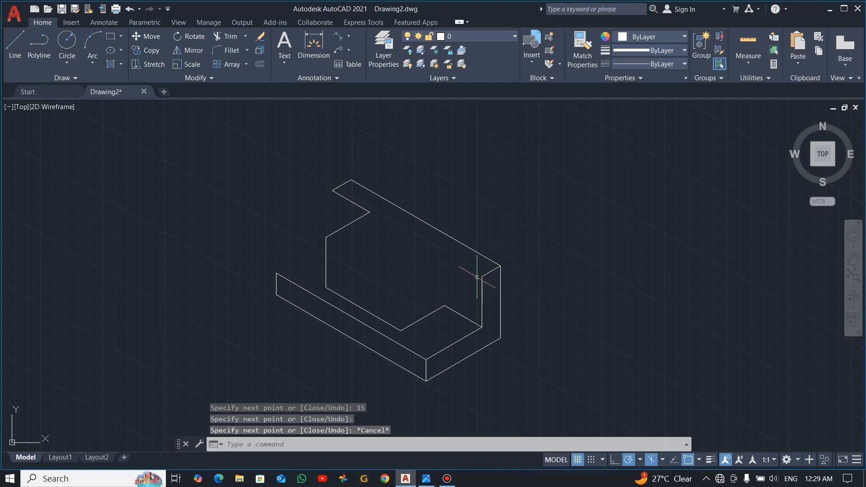
# Close the block's front face with a 35-unit vertical line from its lower near corner and a top edge to the opposite upper corner.
pyautogui.write('1')
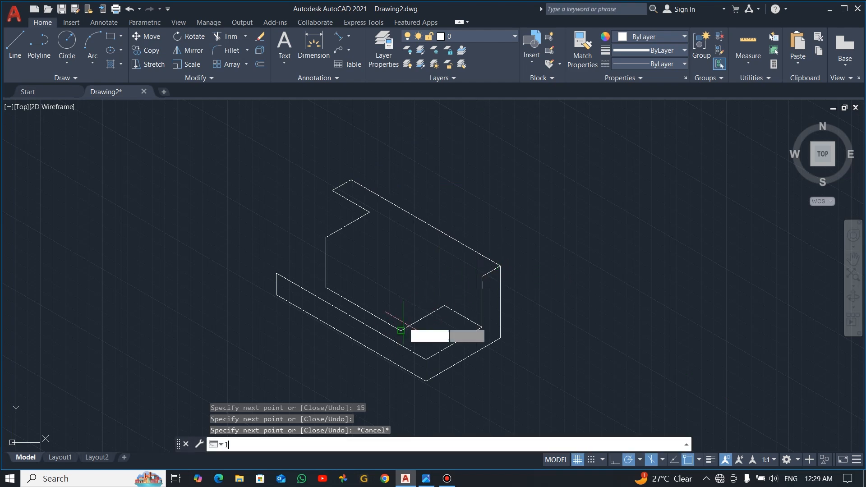
pyautogui.press('Return')
pyautogui.click(401, 331)
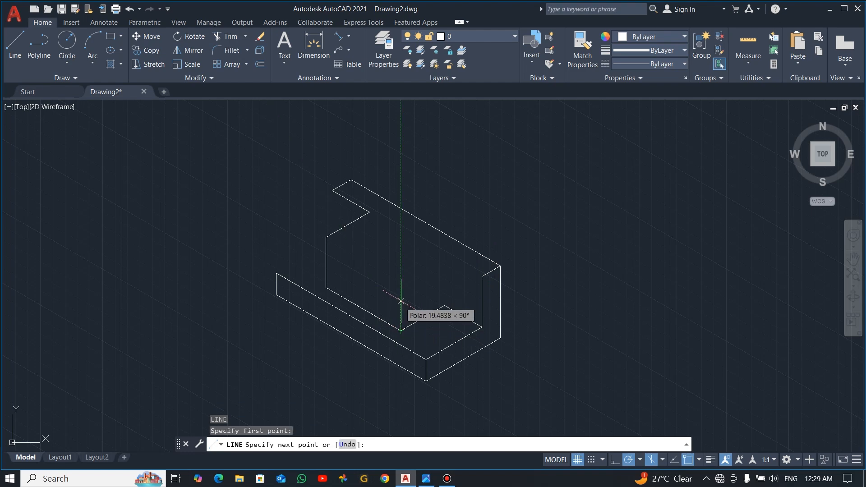
pyautogui.write('35')
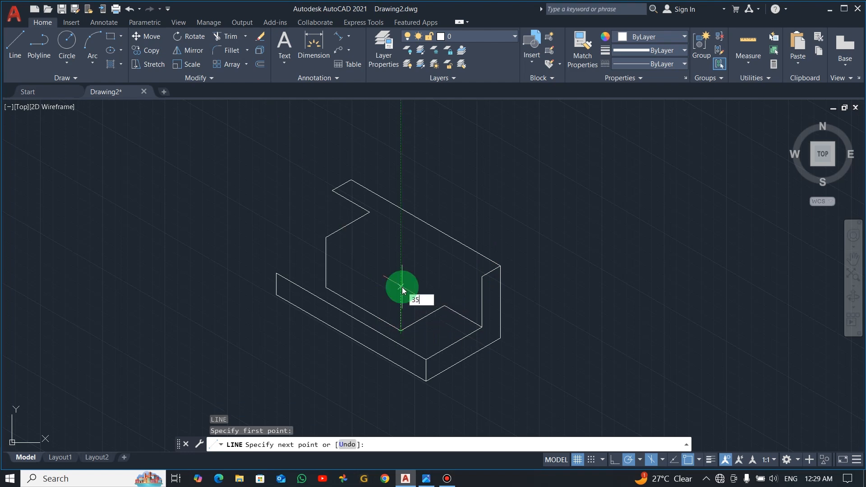
pyautogui.press('Return')
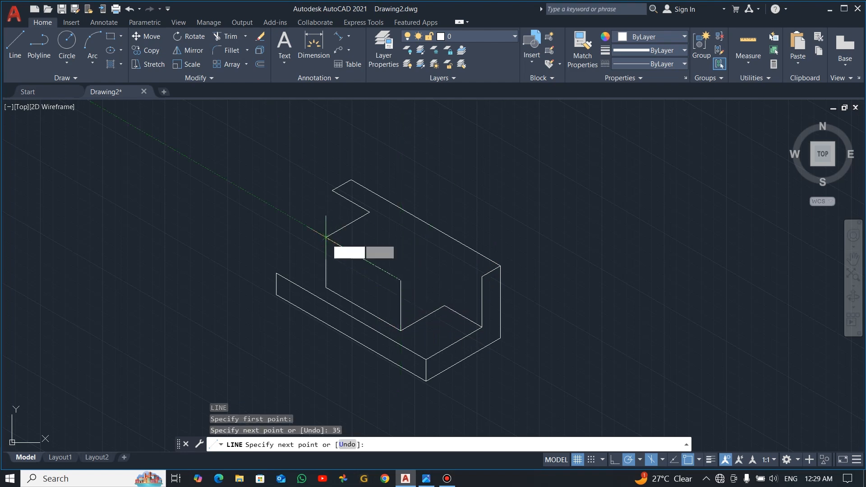
pyautogui.click(326, 238)
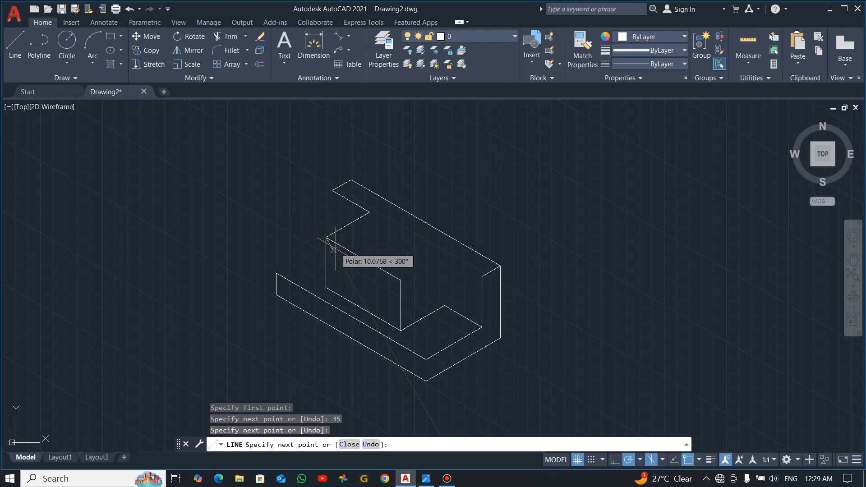
pyautogui.press('Escape')
# Close the block's end face with a 35-unit line at 30° from its upper near corner and a vertical line down to the base.
pyautogui.write('l')
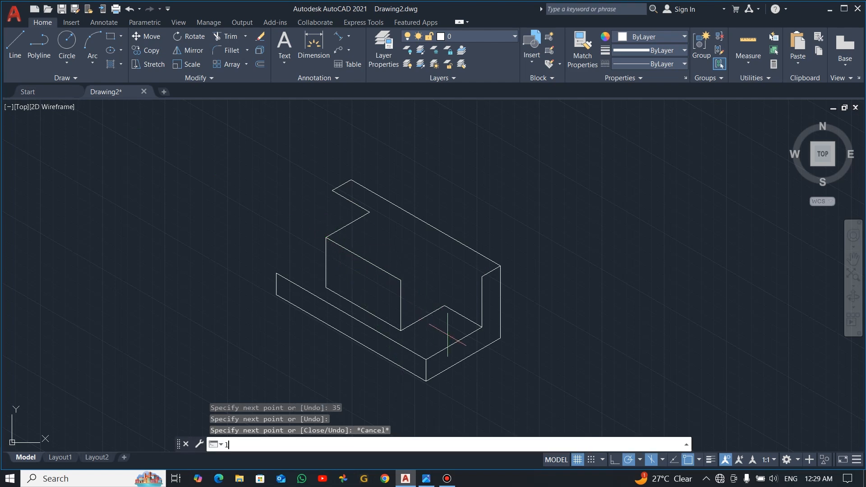
pyautogui.press('Return')
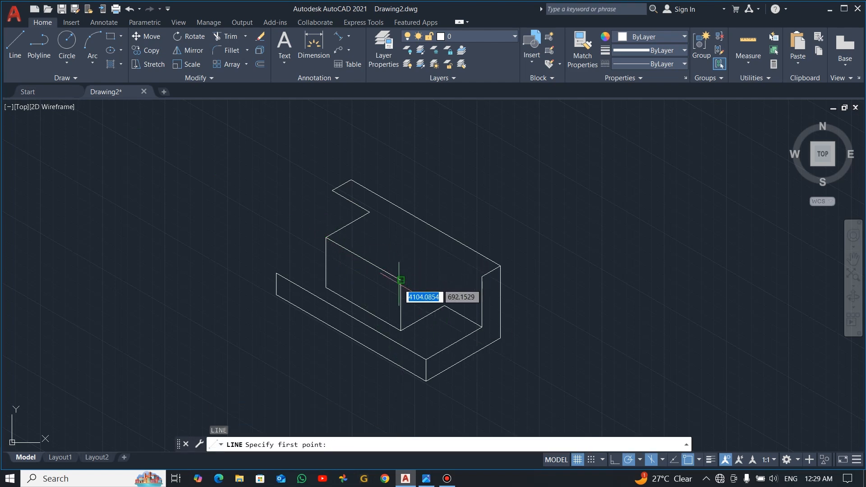
pyautogui.click(401, 280)
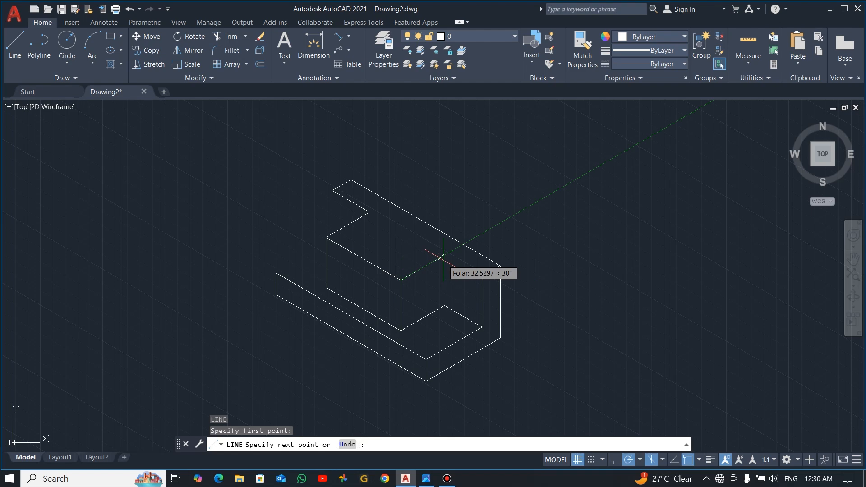
pyautogui.write('35')
pyautogui.press('Return')
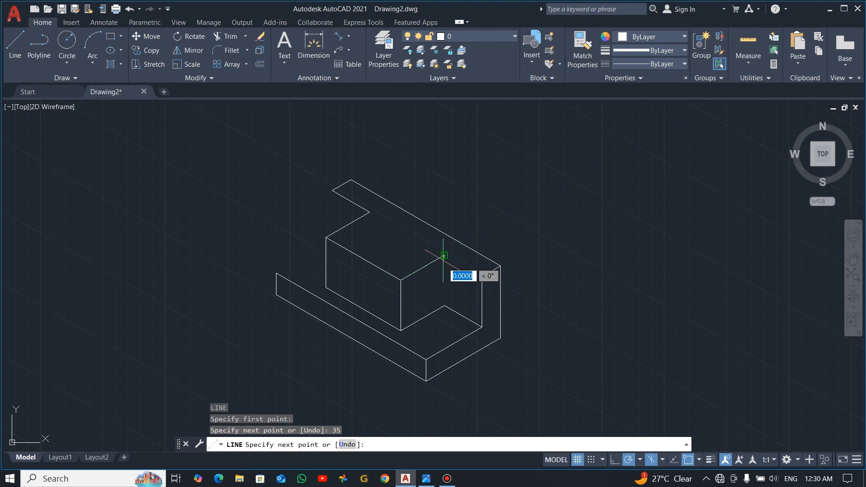
pyautogui.click(444, 305)
pyautogui.press('Return')
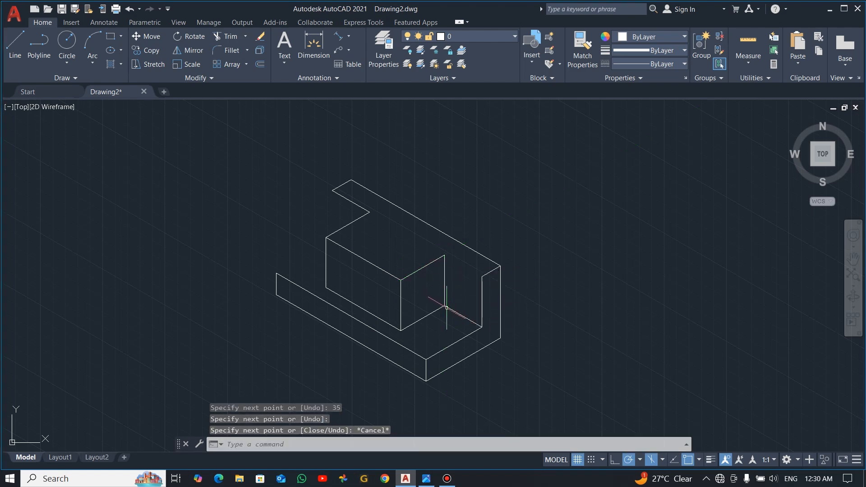
# Draw a line from the block's upper rear corner to the inner top corner of the back wall's end face.
pyautogui.write('l')
pyautogui.press('Return')
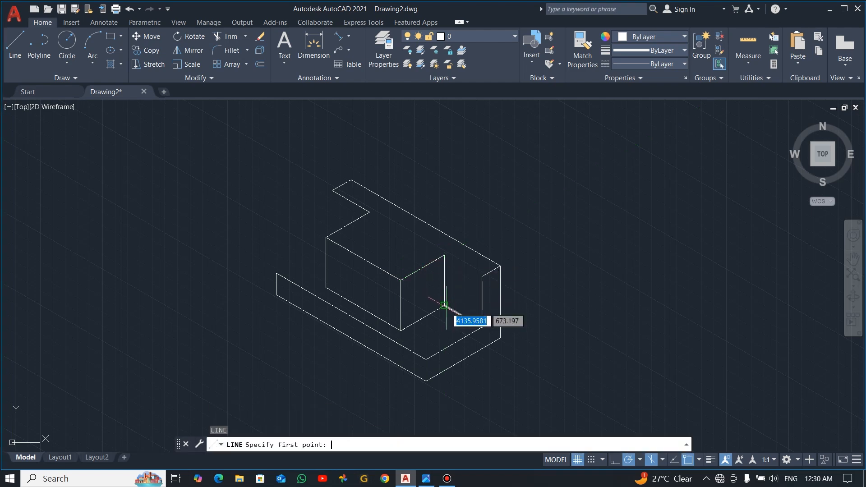
pyautogui.click(445, 256)
pyautogui.click(482, 277)
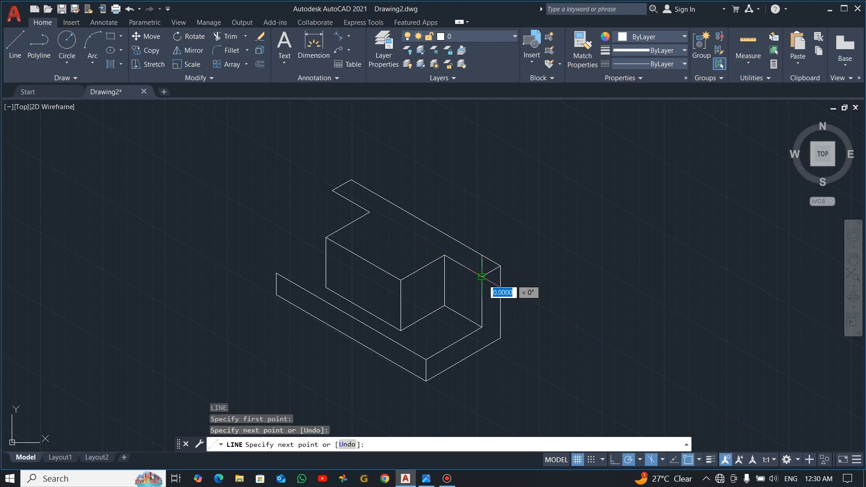
pyautogui.press('Escape')
# Draw the base's far top edge at 30° from the front edge's upper far corner to the block's vertical edge.
pyautogui.write('l')
pyautogui.press('Return')
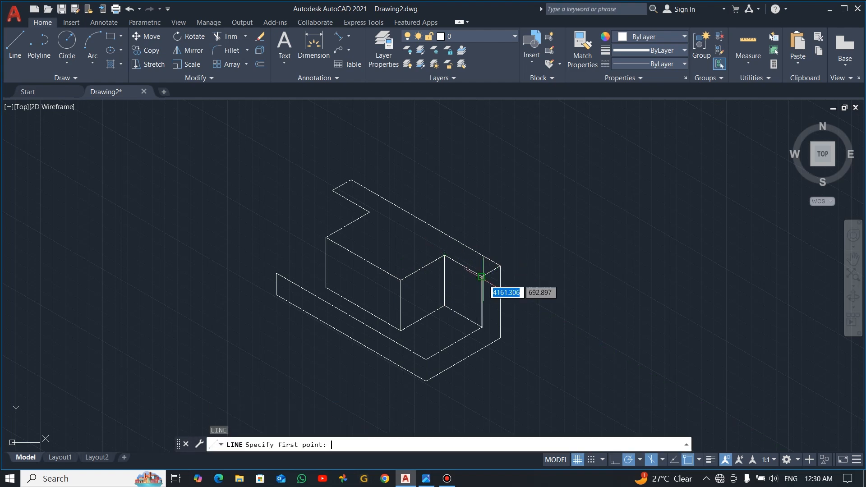
pyautogui.click(277, 273)
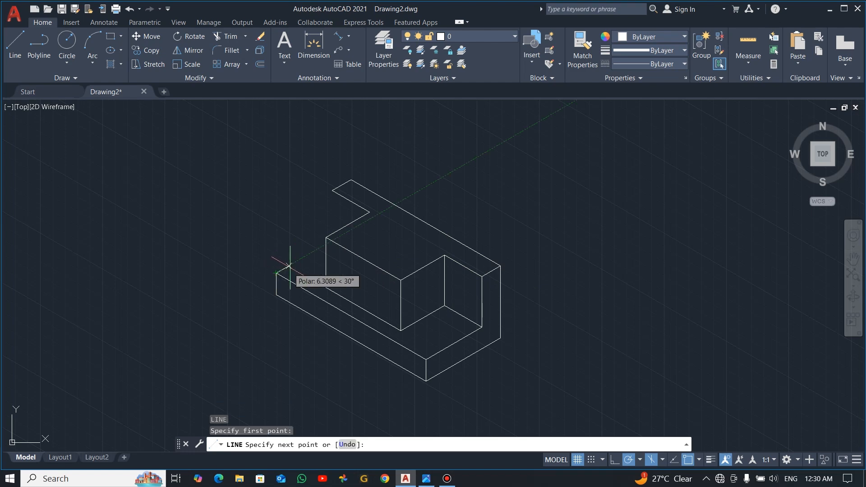
pyautogui.click(326, 245)
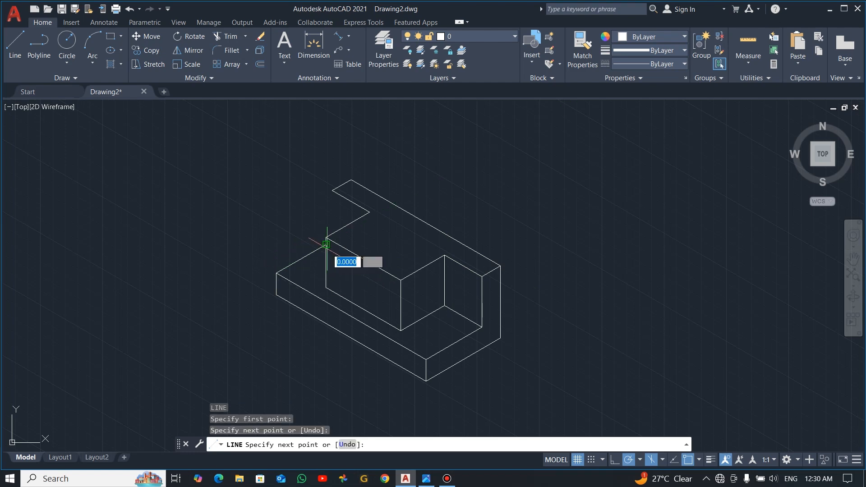
pyautogui.press('Escape')
# Draw a vertical line from the back wall's far inner top corner down to the block's top edge.
pyautogui.write('l')
pyautogui.press('Return')
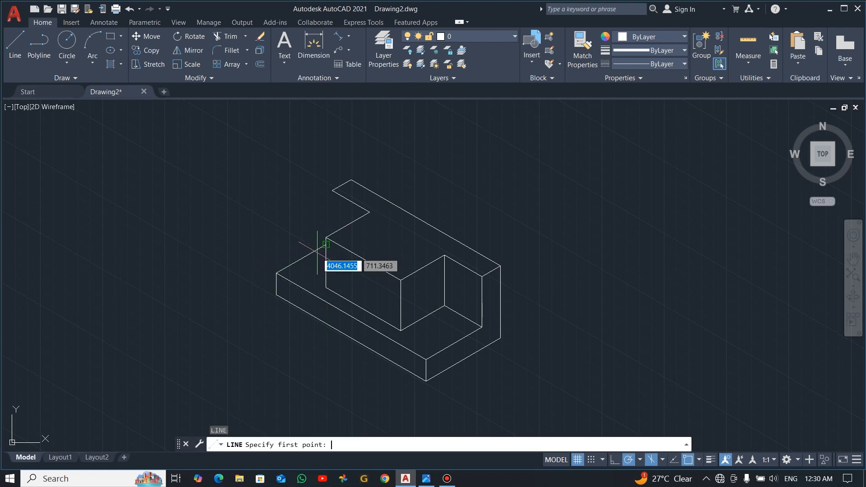
pyautogui.click(332, 191)
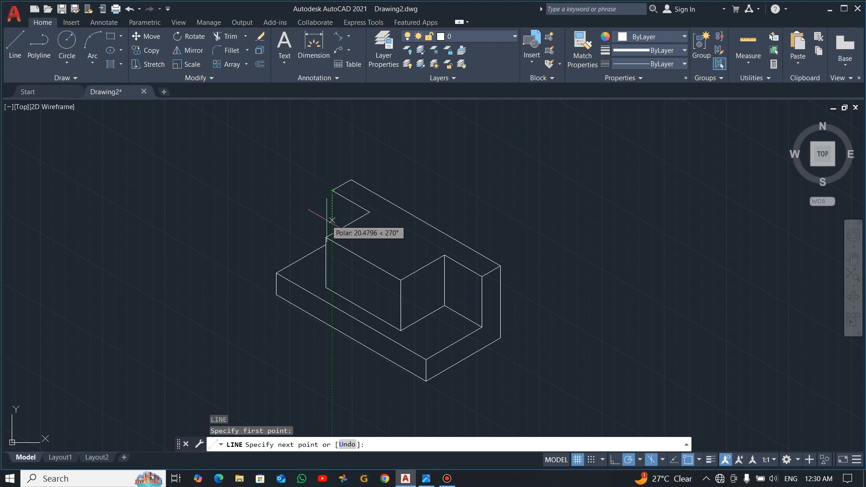
pyautogui.click(331, 235)
pyautogui.press('Escape')
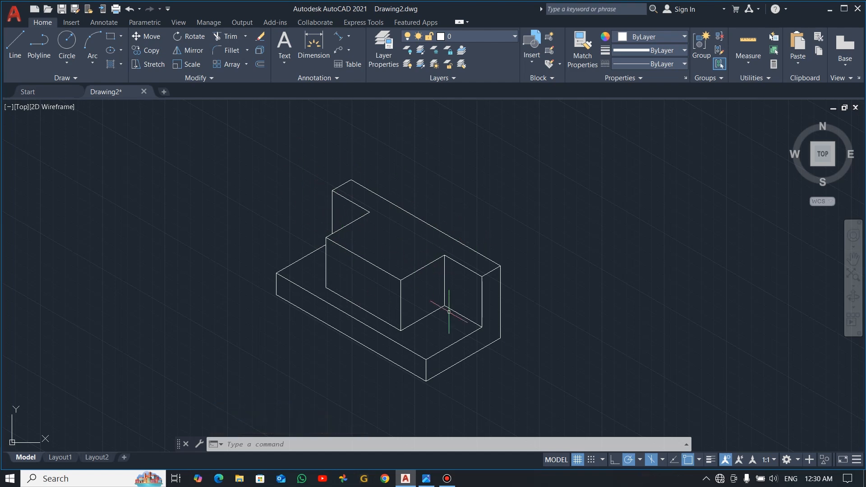
# Draw a 20-unit-radius isocircle on the left isoplane, centred at the midpoint of the block's front top edge, following the R20 cutout in the reference.
pyautogui.hotkey('alt', 'Tab')
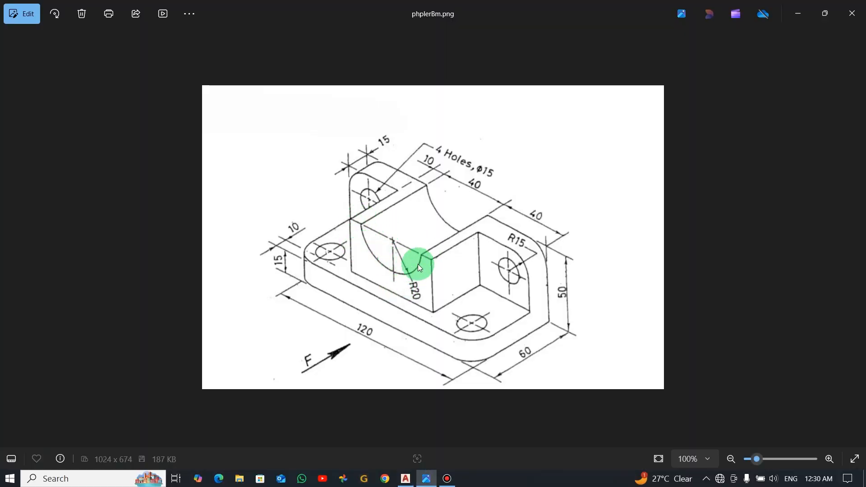
pyautogui.hotkey('alt', 'Tab')
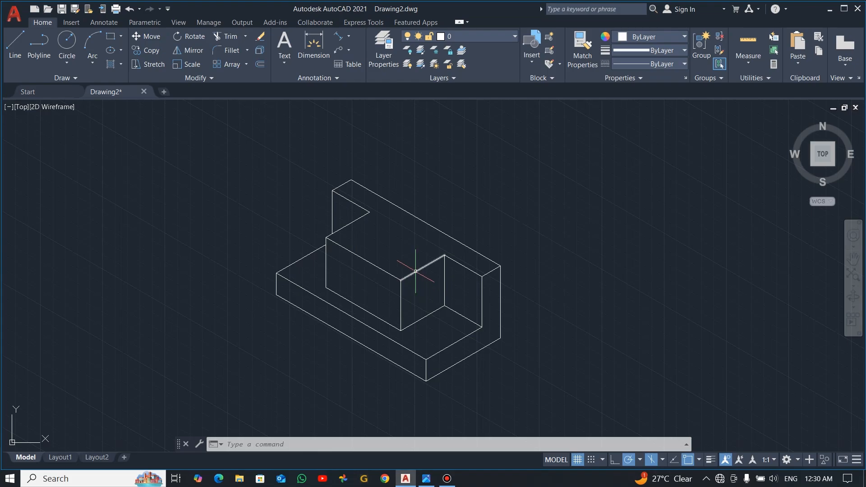
pyautogui.hotkey('alt', 'Tab')
pyautogui.hotkey('alt', 'Tab')
pyautogui.write('EL')
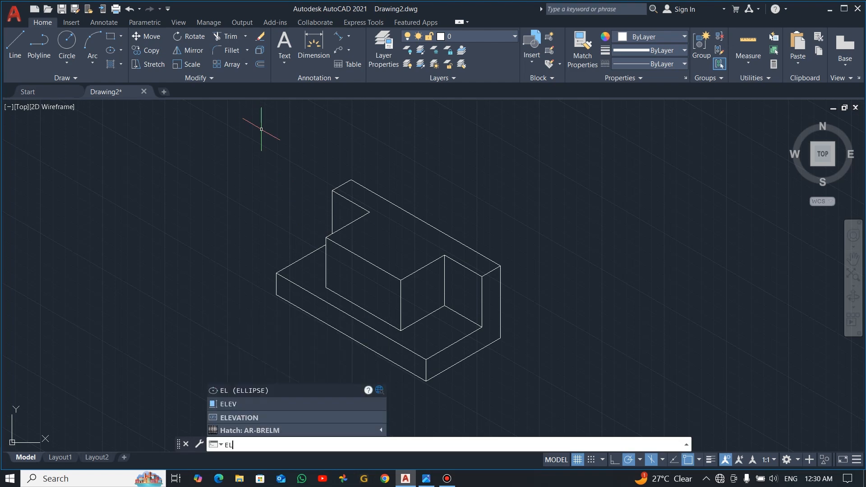
pyautogui.click(120, 52)
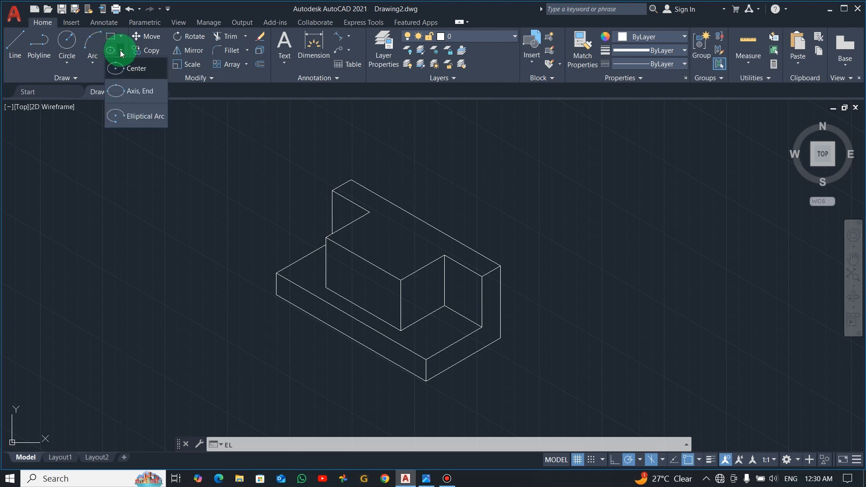
pyautogui.click(130, 91)
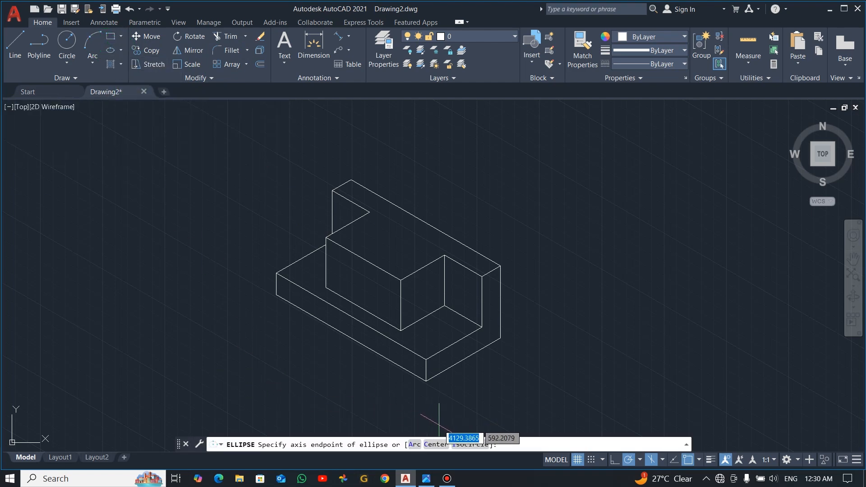
pyautogui.click(467, 444)
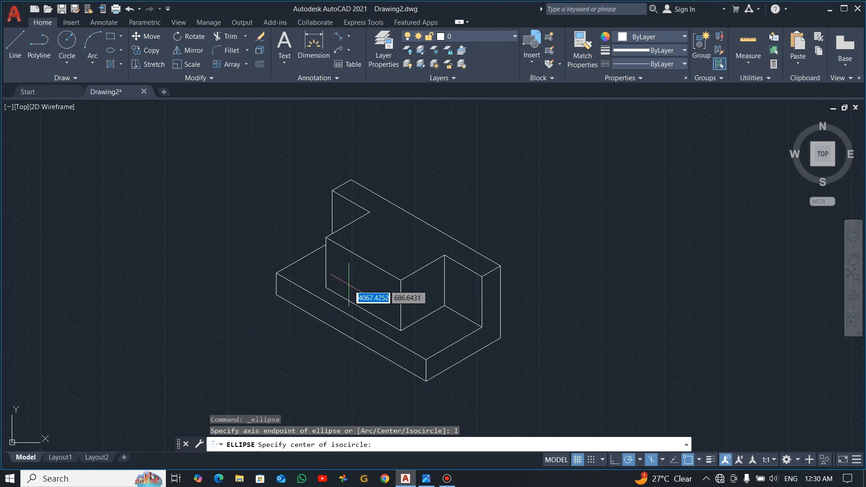
pyautogui.click(364, 259)
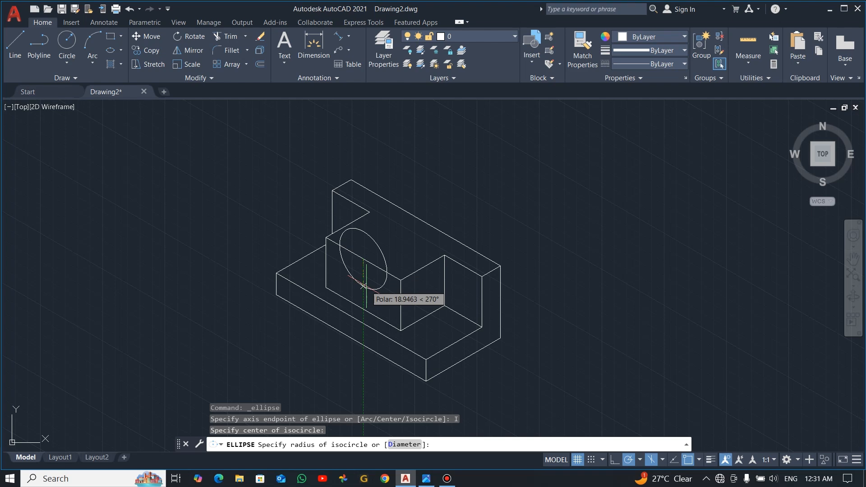
pyautogui.press('F5')
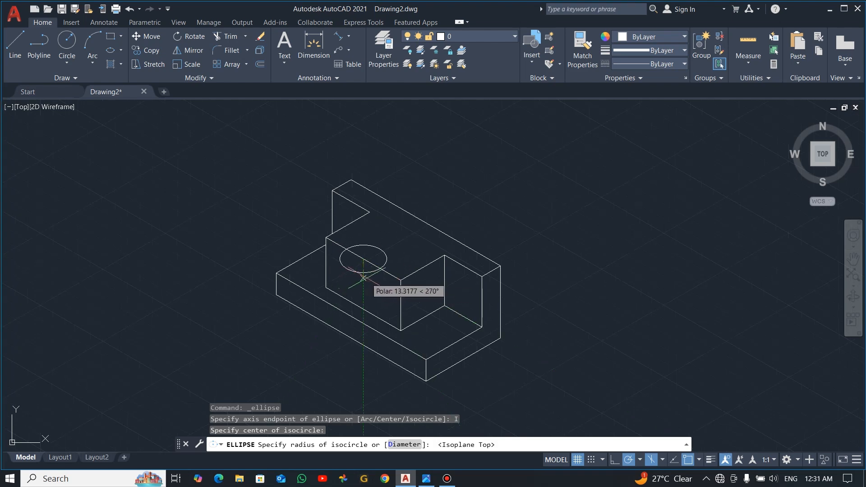
pyautogui.press('F5')
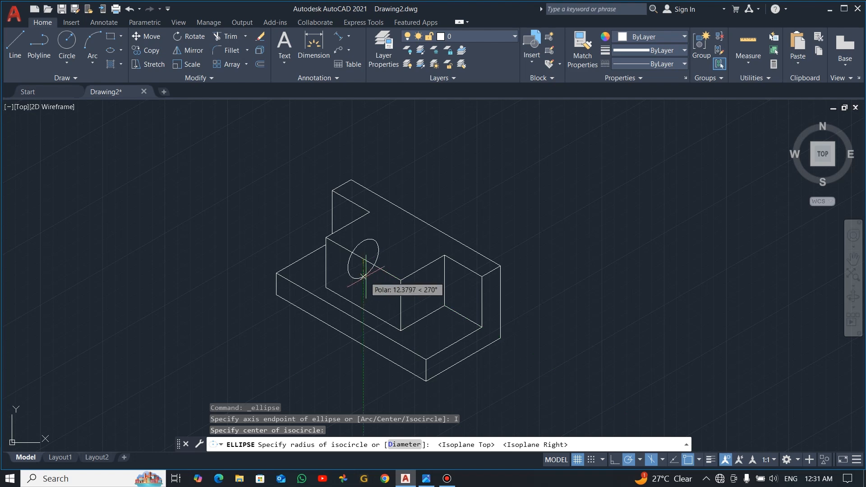
pyautogui.press('F5')
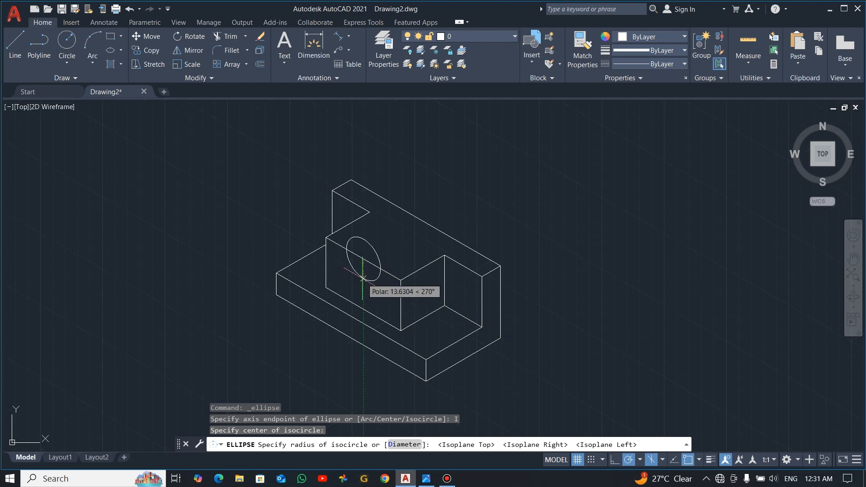
pyautogui.hotkey('alt', 'Tab')
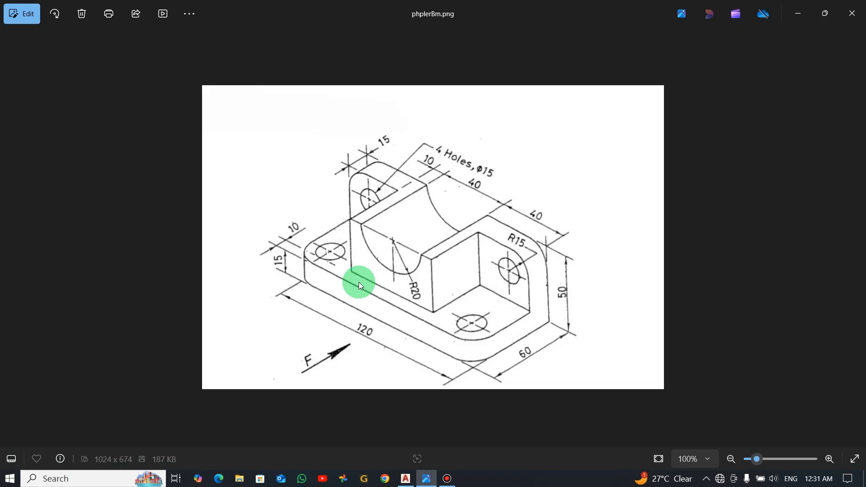
pyautogui.hotkey('alt', 'Tab')
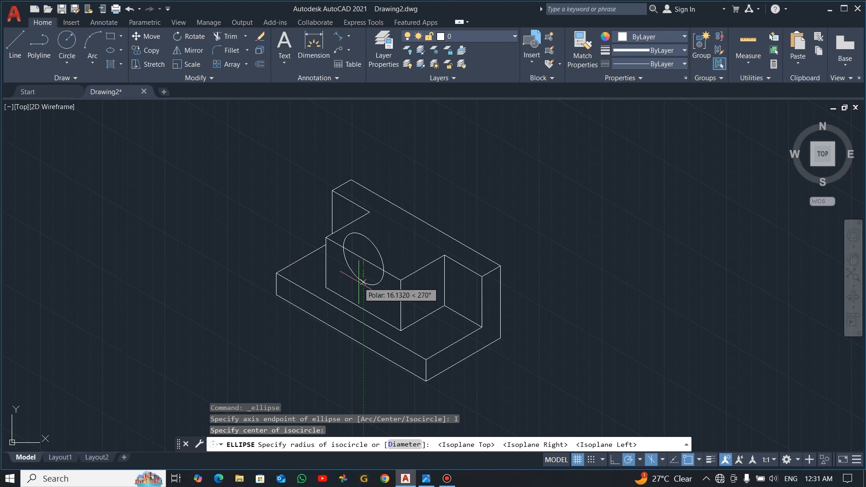
pyautogui.write('20')
pyautogui.press('Return')
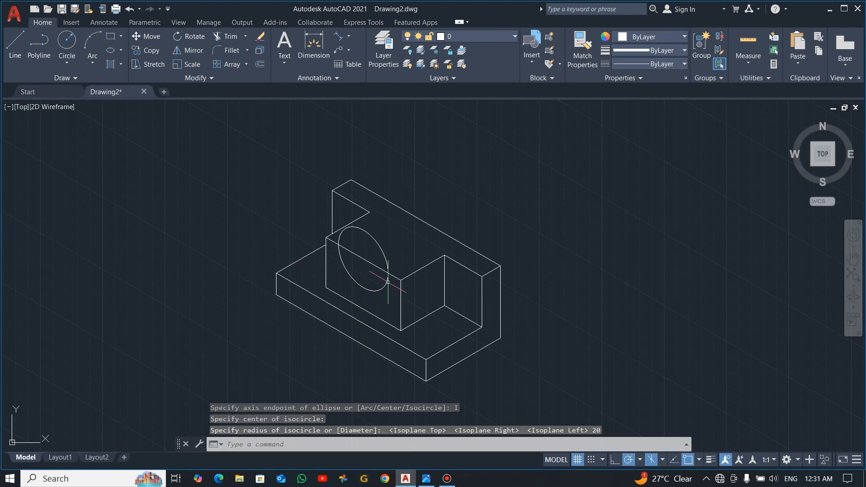
pyautogui.press('Escape')
# Trim away the isocircle's upper half above the block's front top edge.
pyautogui.write('TR')
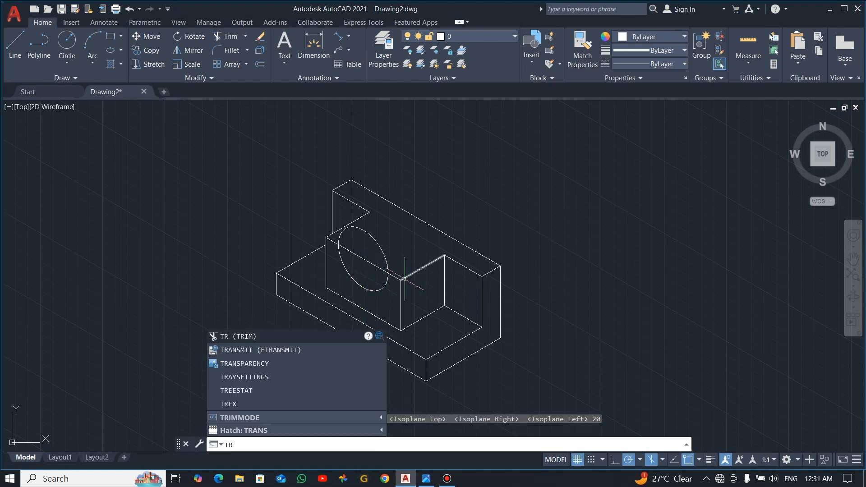
pyautogui.press('Return')
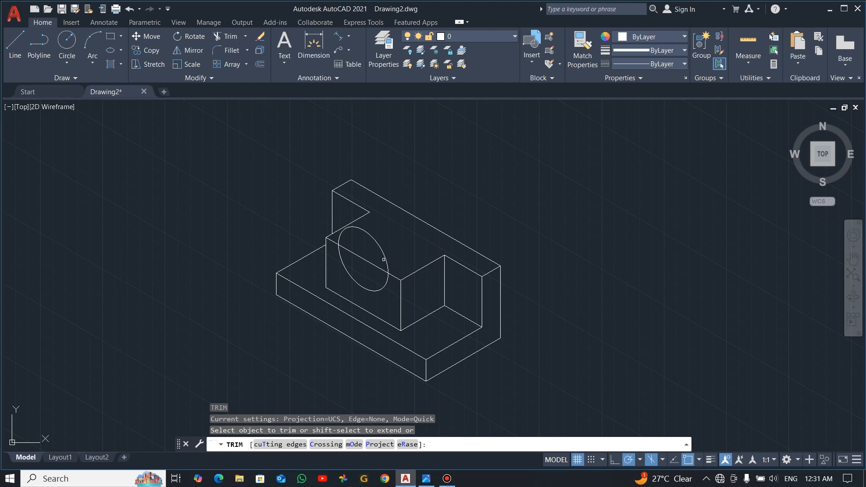
pyautogui.press('Escape')
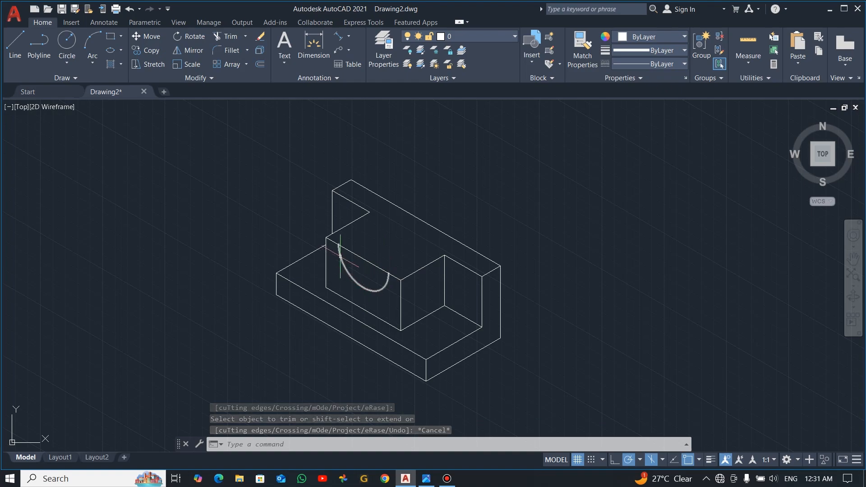
# Copy the trimmed arc 50 units at 30° onto the bracket's rear top edge.
pyautogui.hotkey('alt', 'Tab')
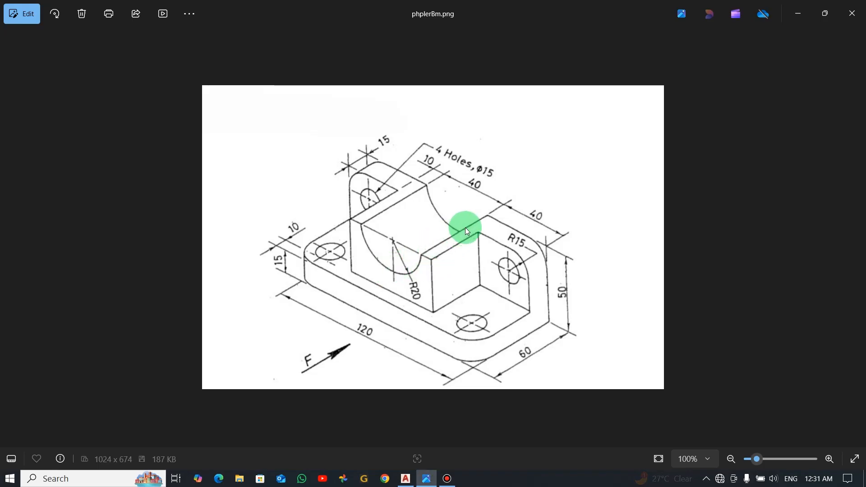
pyautogui.hotkey('alt', 'Tab')
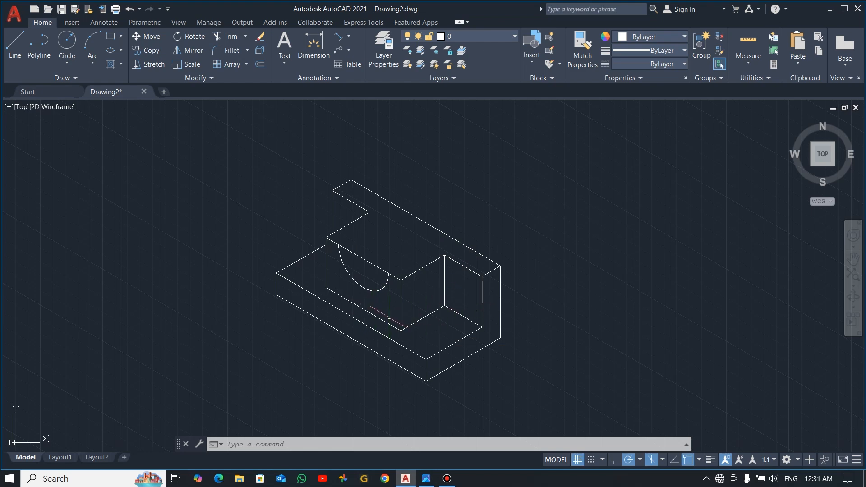
pyautogui.click(371, 291)
pyautogui.write('co')
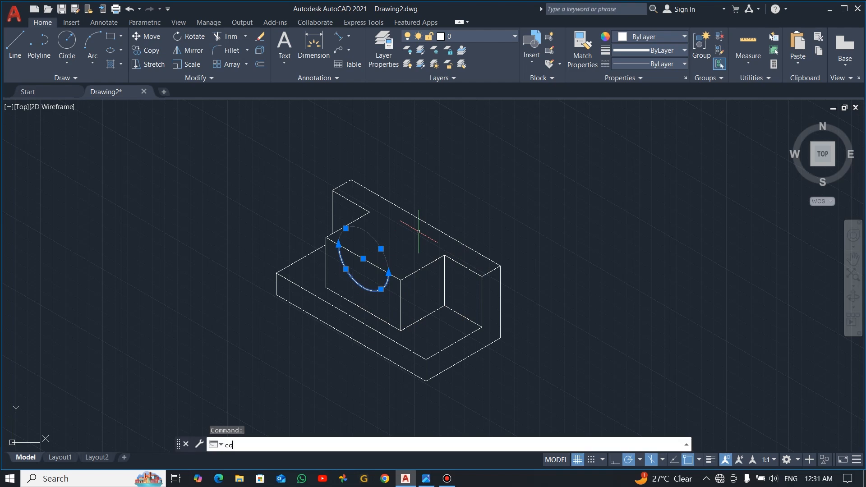
pyautogui.press('Return')
pyautogui.click(475, 196)
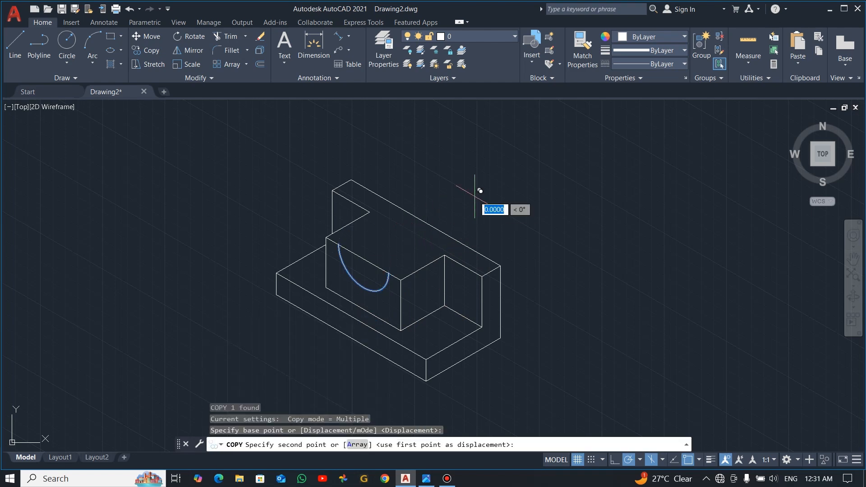
pyautogui.write('50')
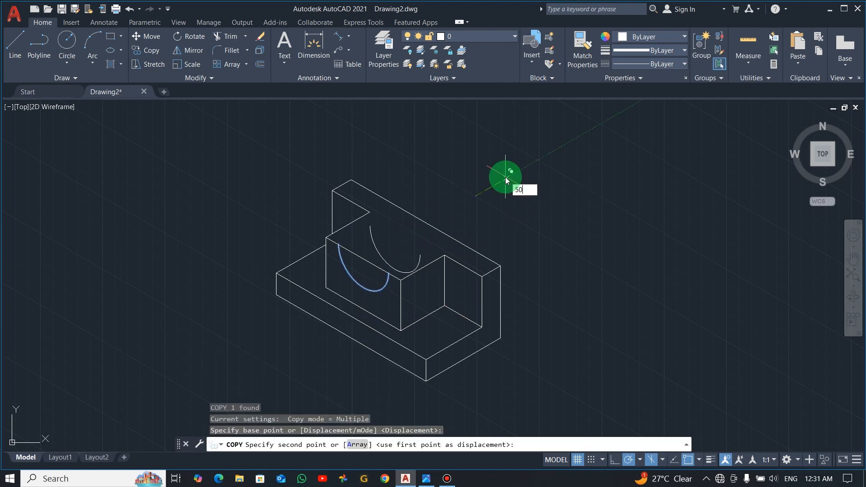
pyautogui.press('Return')
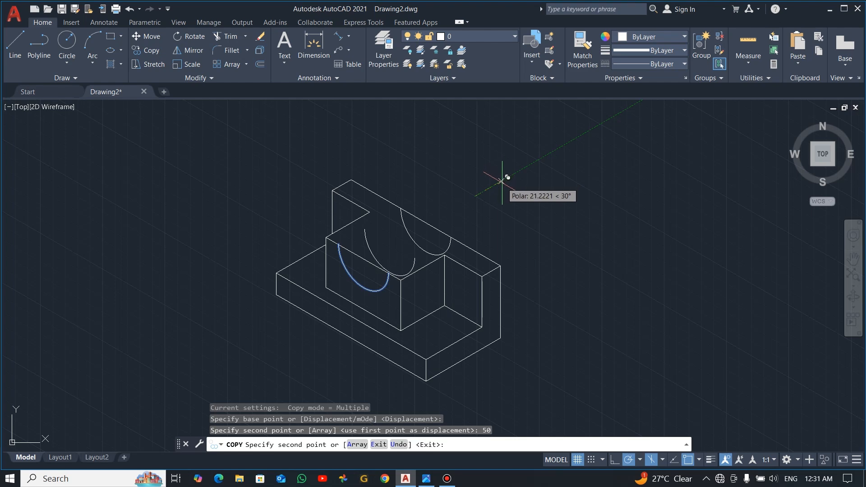
pyautogui.press('Escape')
# Connect the upper far ends of the front and rear arcs with a straight line.
pyautogui.write('l')
pyautogui.press('Return')
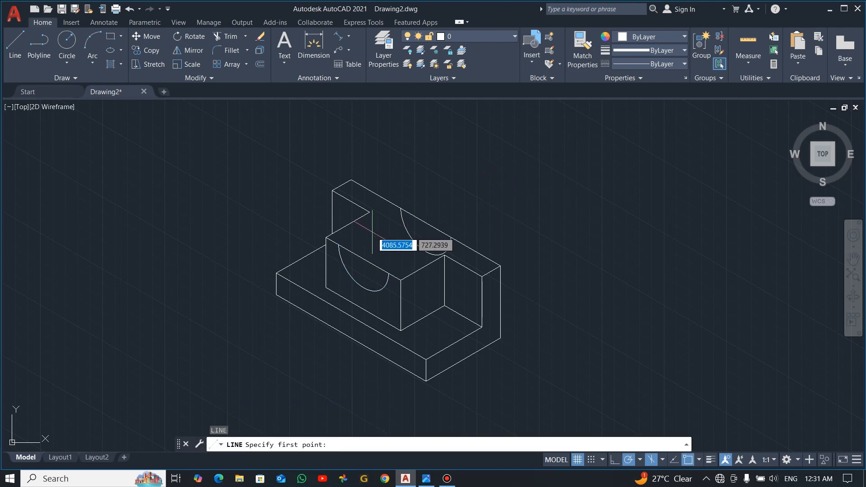
pyautogui.click(338, 244)
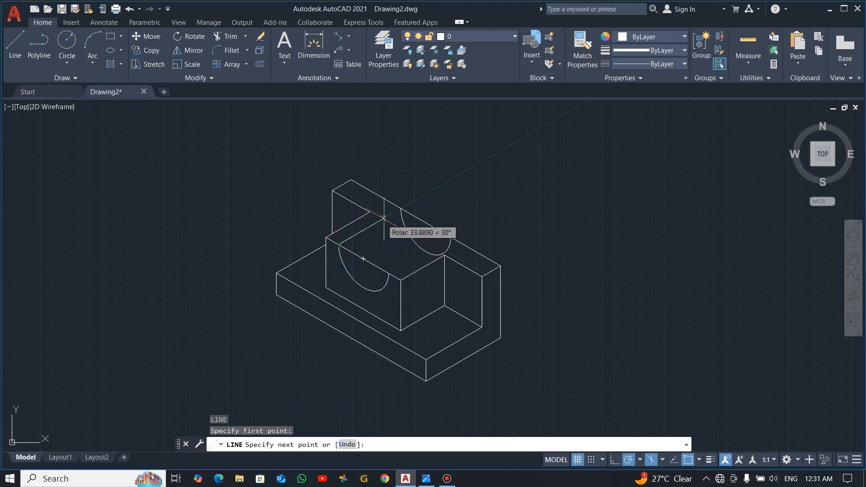
pyautogui.click(401, 208)
pyautogui.press('Escape')
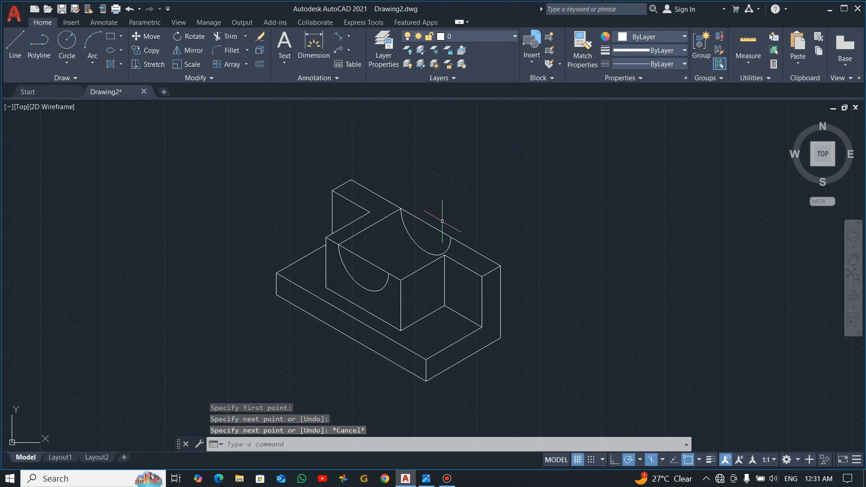
# Connect the upper near ends of the front and rear cutout arcs with a straight line.
pyautogui.press('Return')
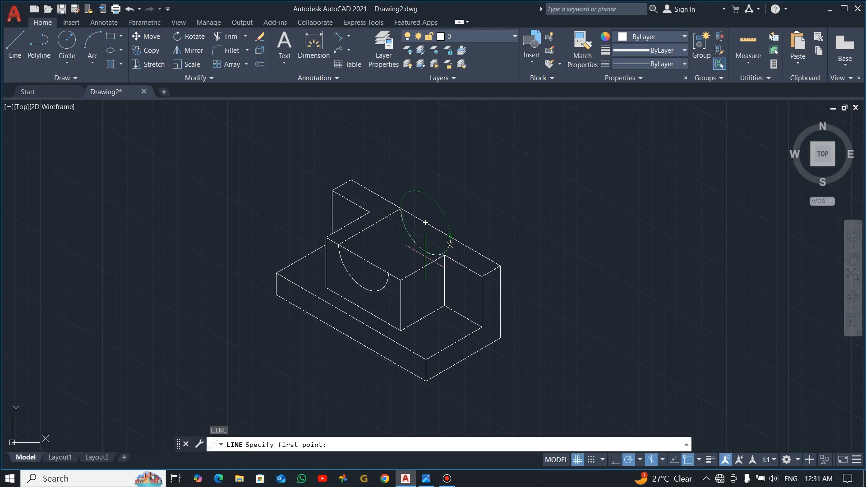
pyautogui.click(389, 273)
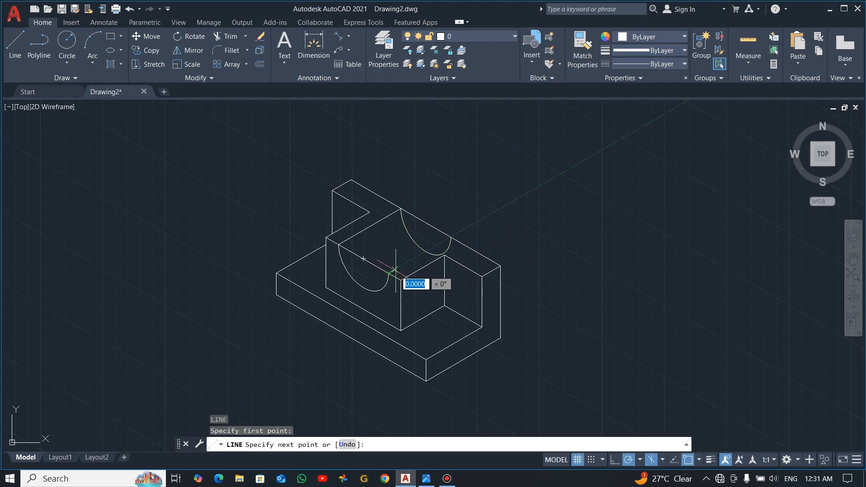
pyautogui.click(451, 237)
pyautogui.press('Escape')
# Trim away the front and rear top edges spanning the cutout and the hidden part of the rear arc.
pyautogui.write('tr')
pyautogui.press('Return')
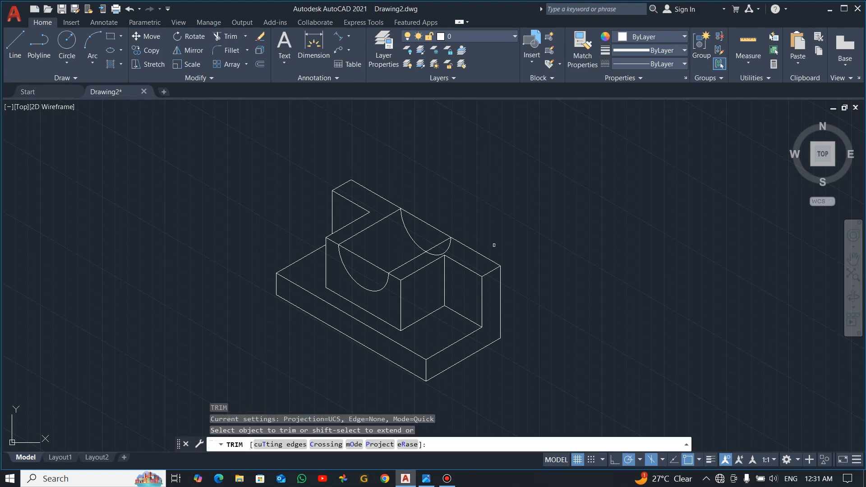
pyautogui.click(444, 241)
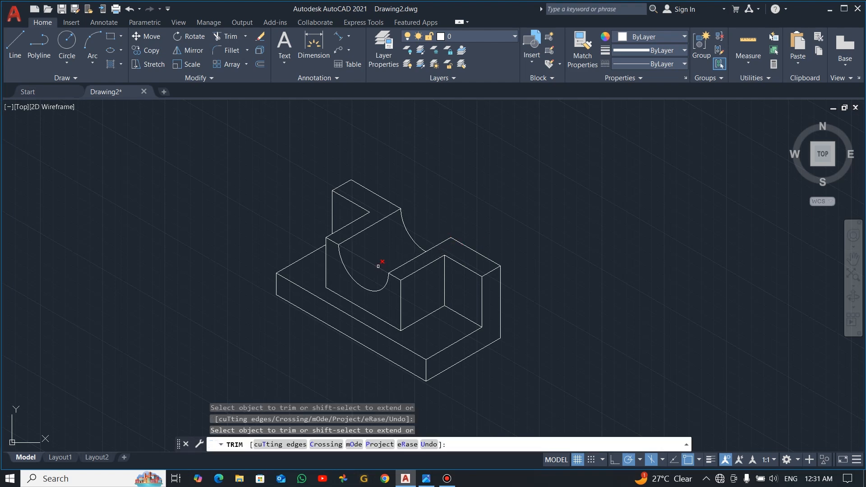
pyautogui.press('Escape')
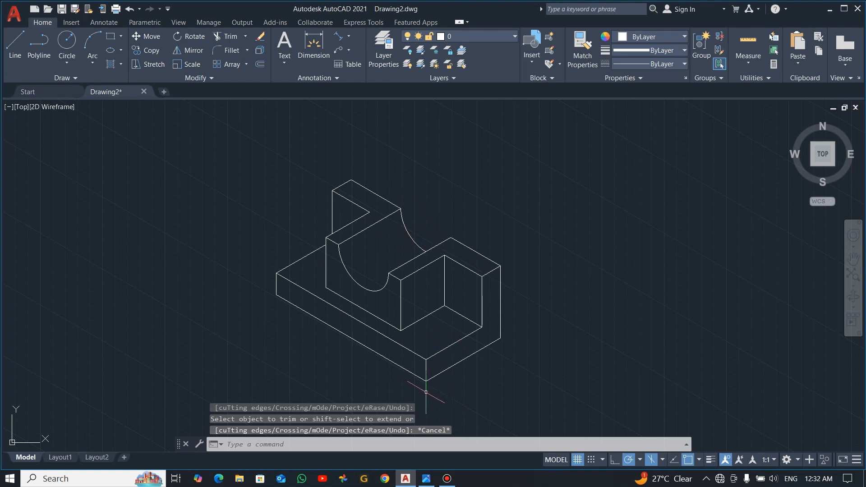
# Check the R15 corner in the reference, then draw a 15-unit construction line at 330° on the top isoplane, starting 15 units from the base's left corner.
pyautogui.hotkey('alt', 'Tab')
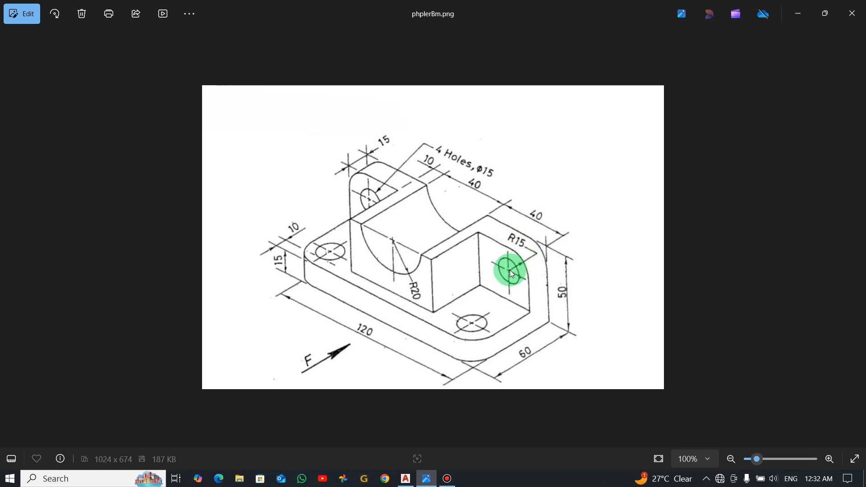
pyautogui.hotkey('alt', 'Tab')
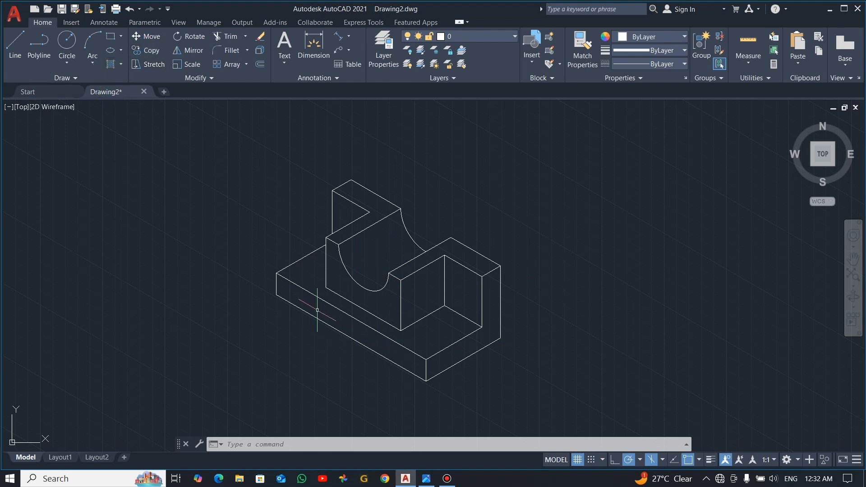
pyautogui.scroll(2, 311, 284)
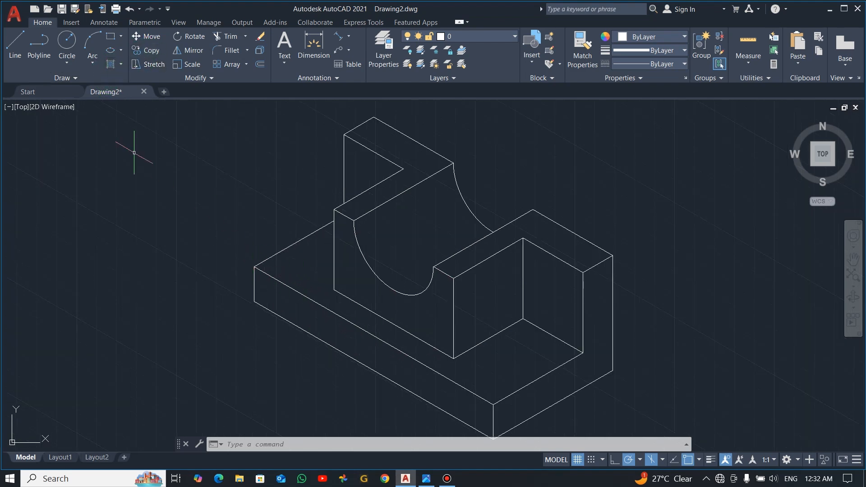
pyautogui.click(15, 42)
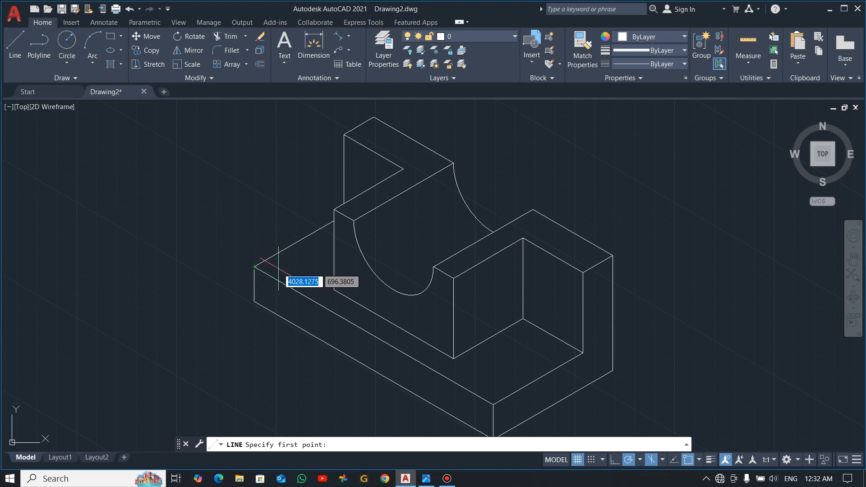
pyautogui.press('F5')
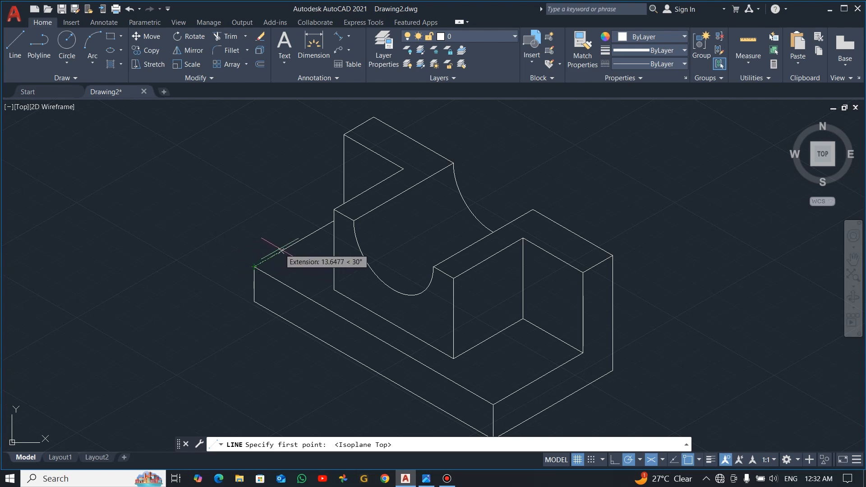
pyautogui.write('15')
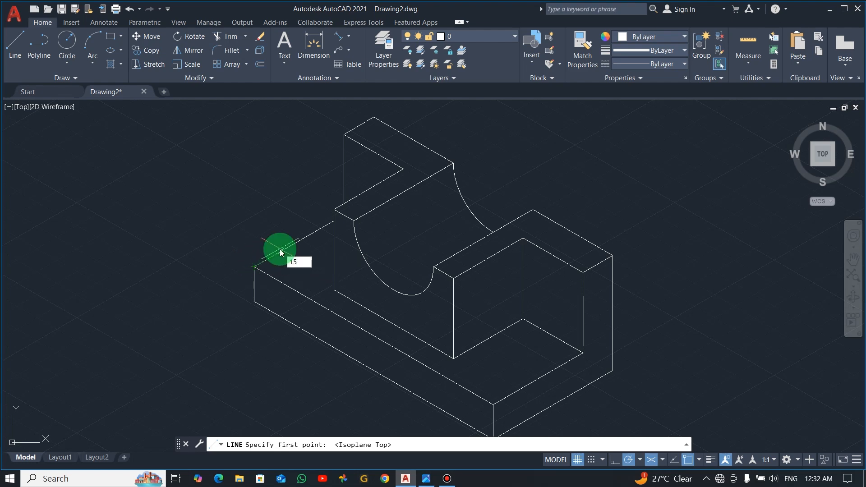
pyautogui.press('Return')
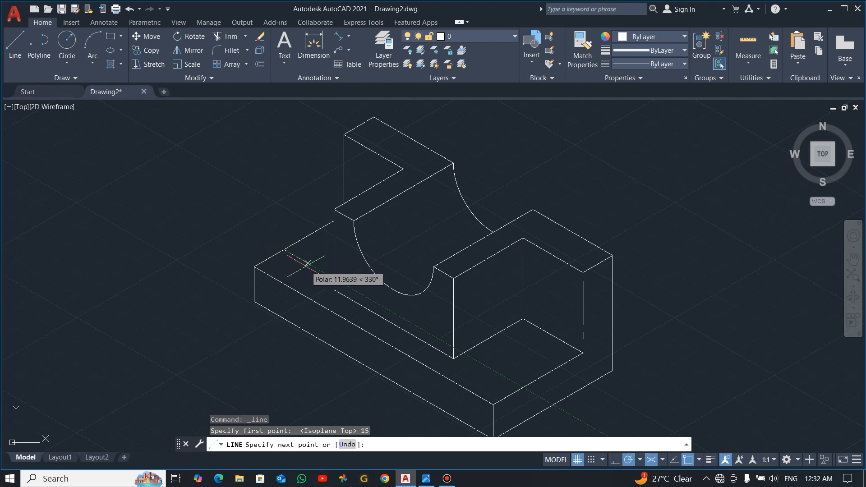
pyautogui.write('15')
pyautogui.press('Return')
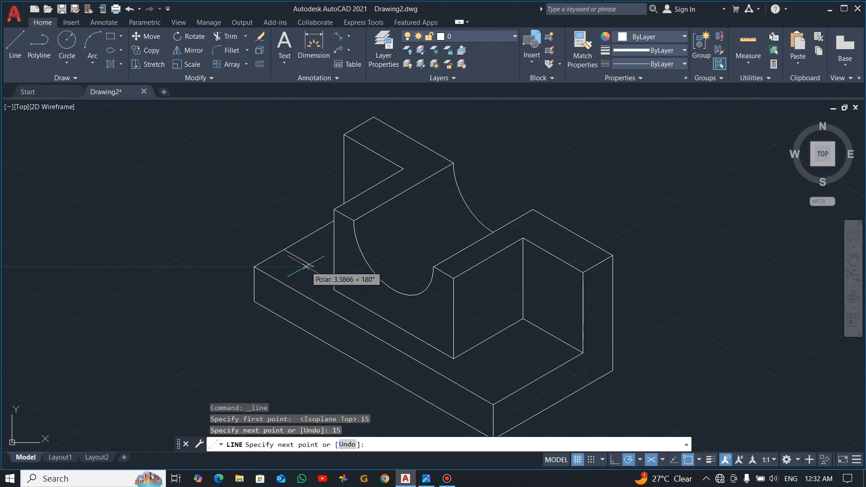
pyautogui.press('Escape')
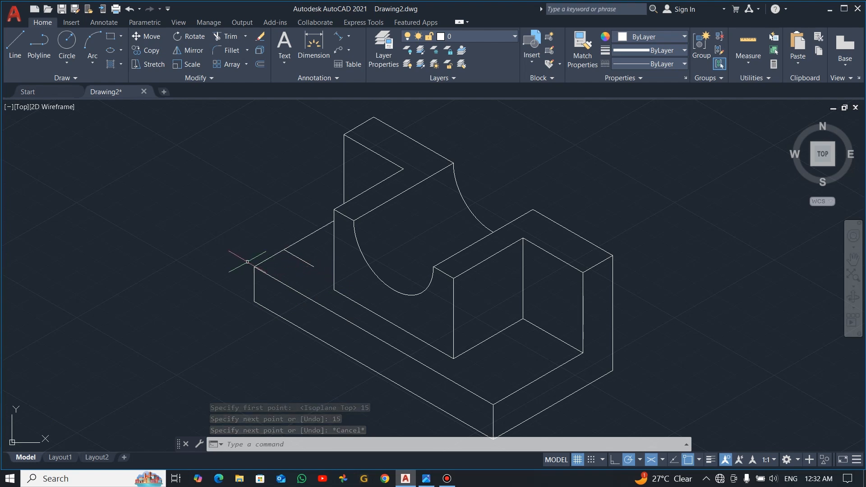
# Draw a 15-unit-radius isocircle on the top isoplane, centred on the construction line's free end at the base's left corner.
pyautogui.write('EL')
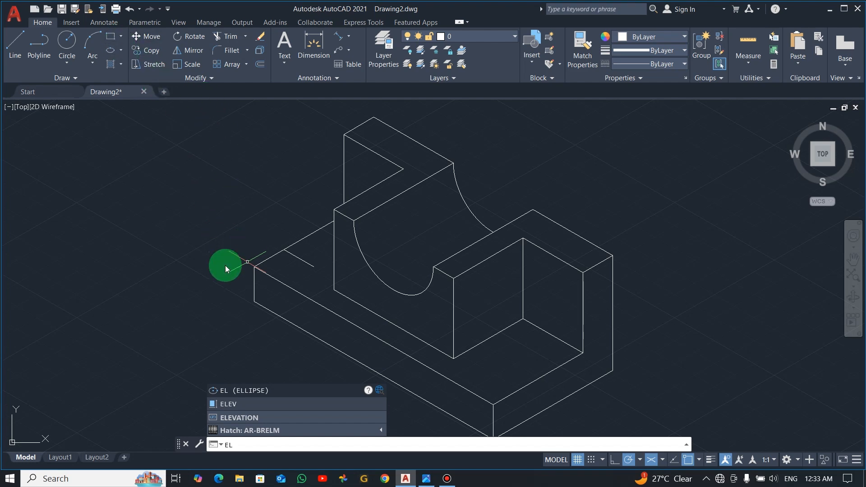
pyautogui.press('Return')
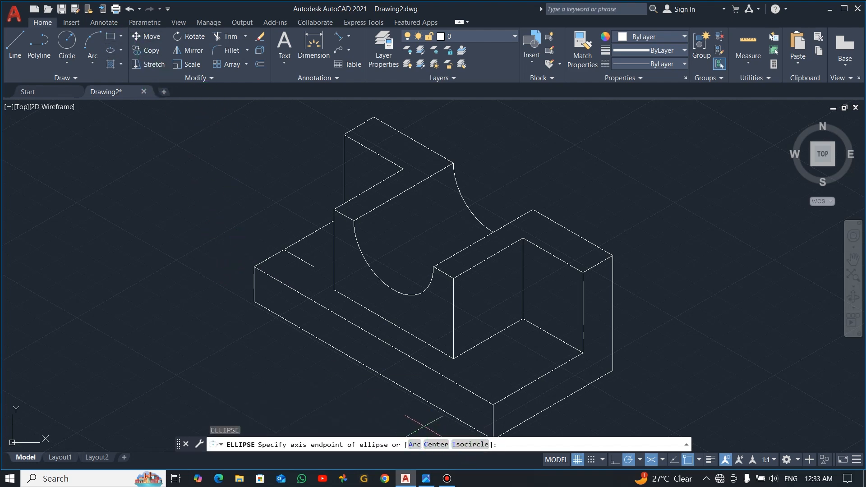
pyautogui.write('i')
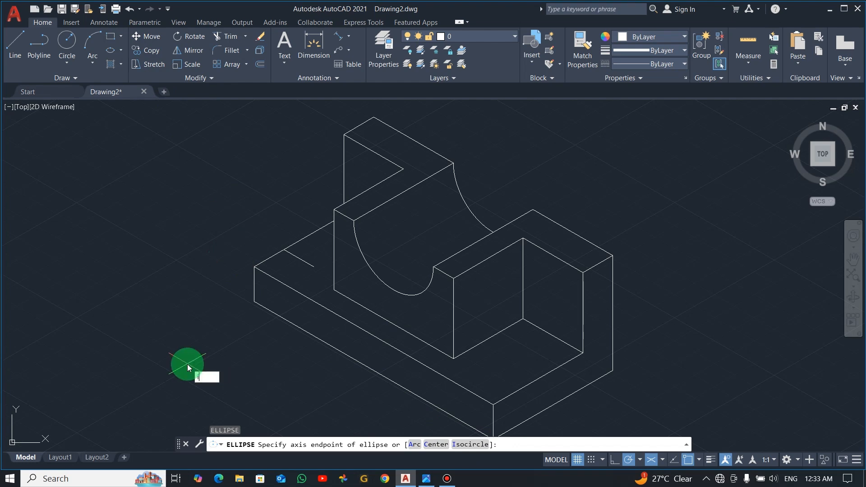
pyautogui.press('Return')
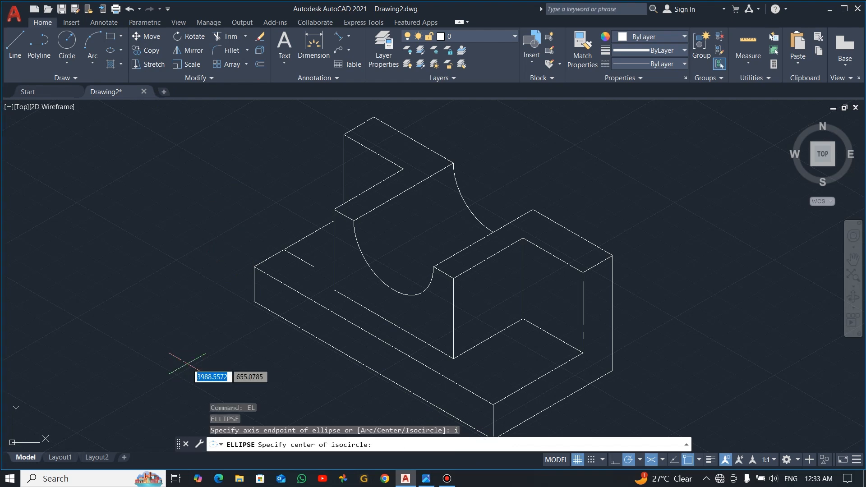
pyautogui.click(314, 267)
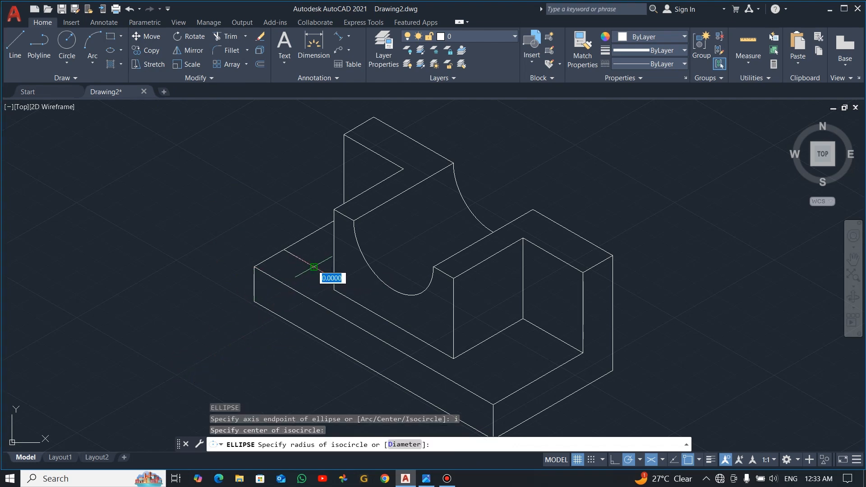
pyautogui.click(284, 250)
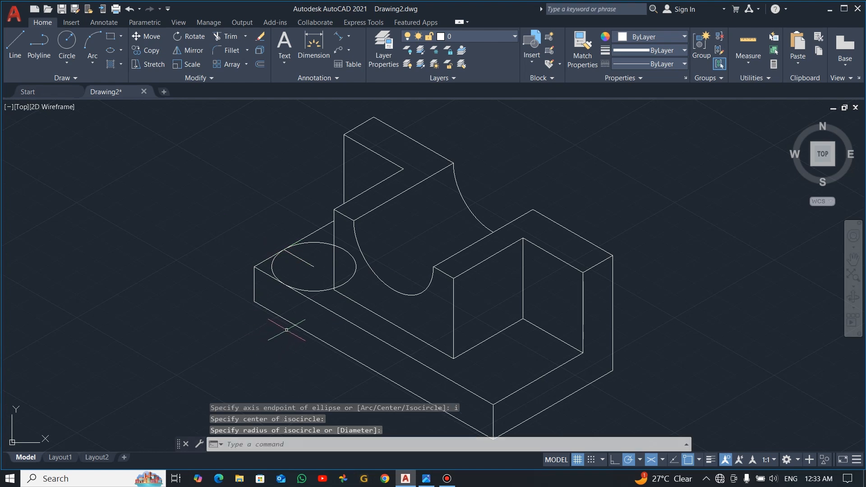
pyautogui.press('Escape')
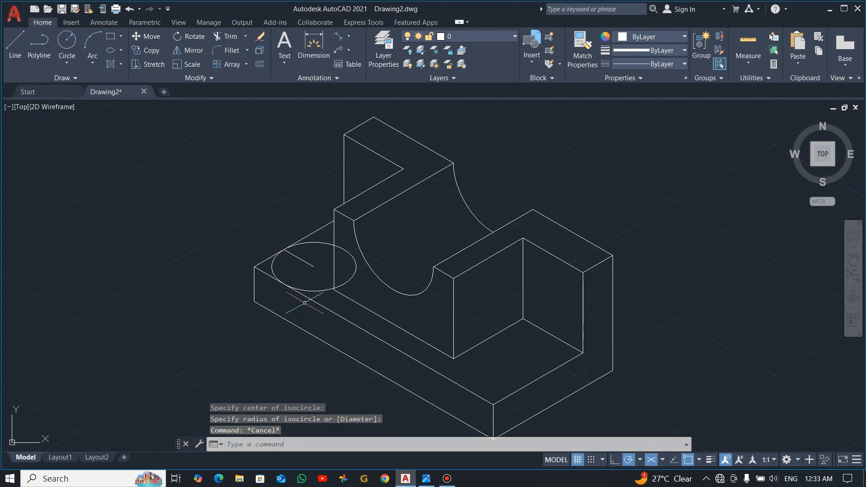
# Trim and erase the isocircle down to its left corner arc, and delete the construction line.
pyautogui.write('t')
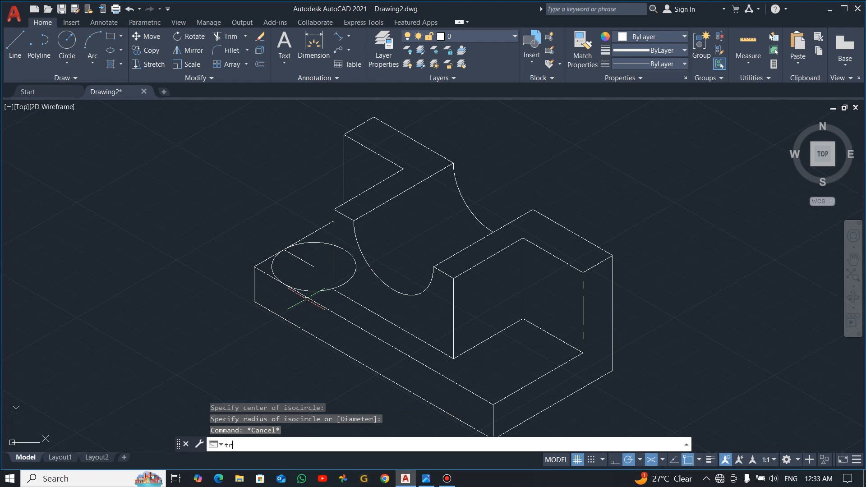
pyautogui.write('r')
pyautogui.press('Return')
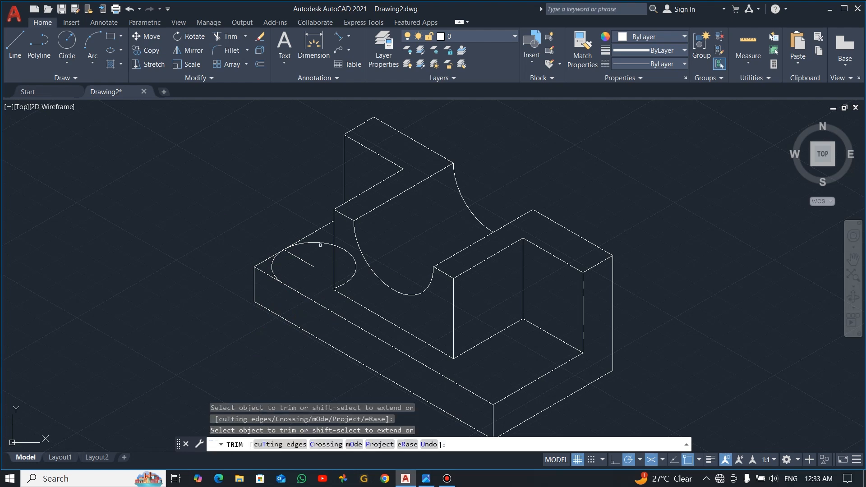
pyautogui.press('Escape')
pyautogui.click(344, 250)
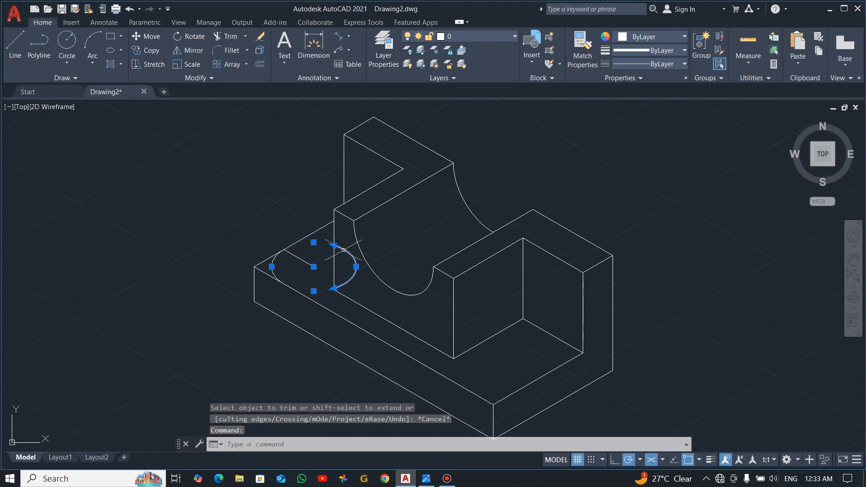
pyautogui.press('Delete')
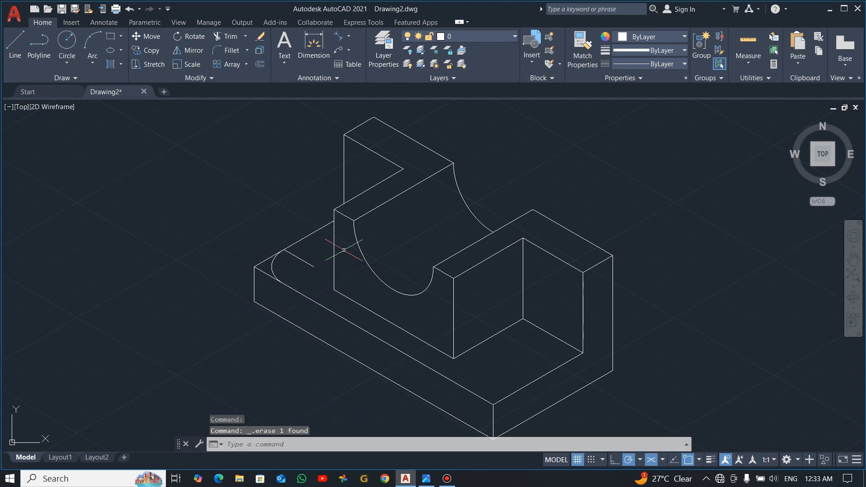
pyautogui.click(305, 263)
pyautogui.press('Delete')
# Copy the corner arc 15 units straight down to the base's lower edge.
pyautogui.click(273, 266)
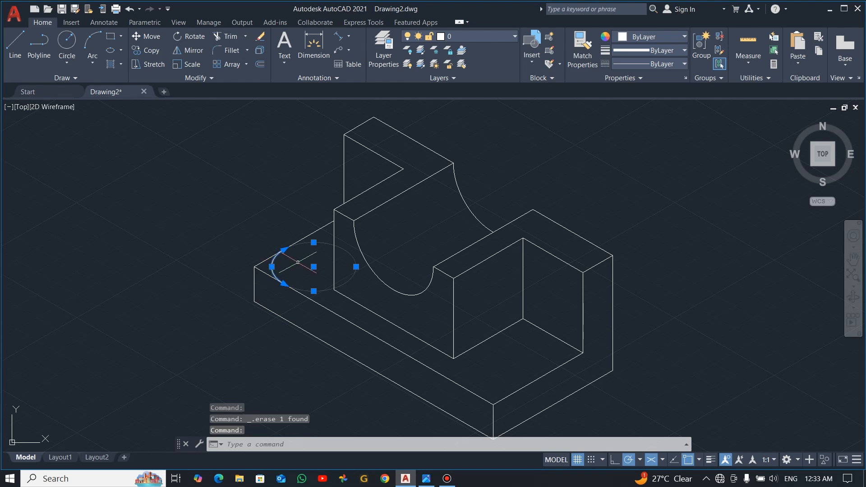
pyautogui.write('co')
pyautogui.press('Return')
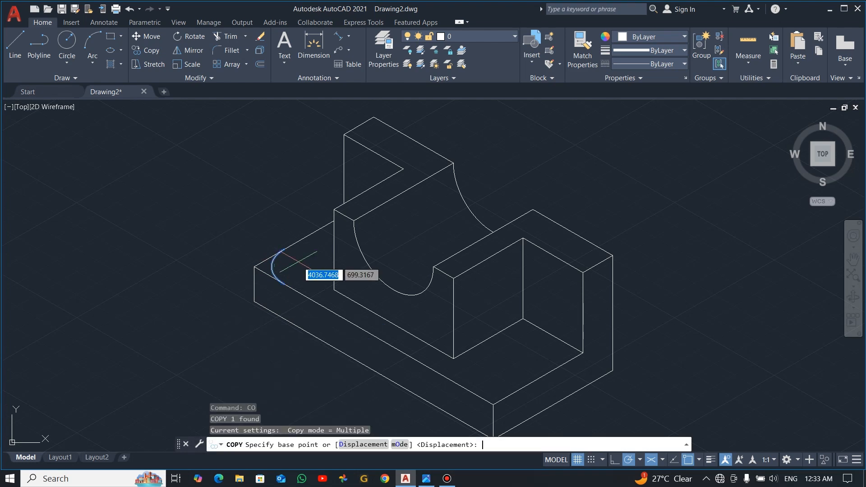
pyautogui.click(232, 234)
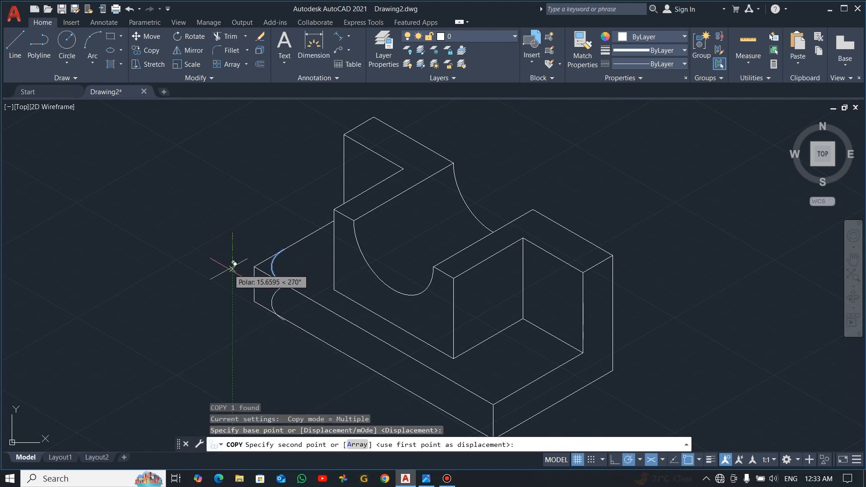
pyautogui.write('15')
pyautogui.press('Return')
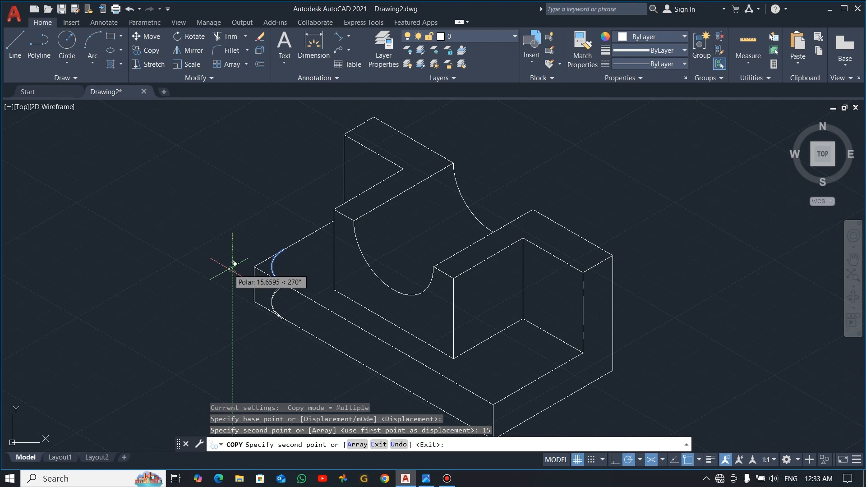
pyautogui.press('Escape')
# Trim off the base's sharp left corner outside the two arcs, including its vertical edge.
pyautogui.write('tr')
pyautogui.press('Return')
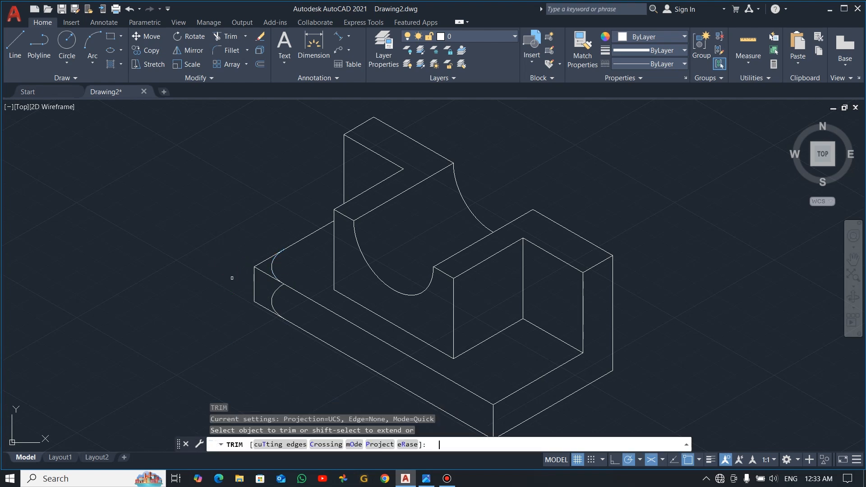
pyautogui.moveTo(262, 256); pyautogui.dragTo(258, 306)
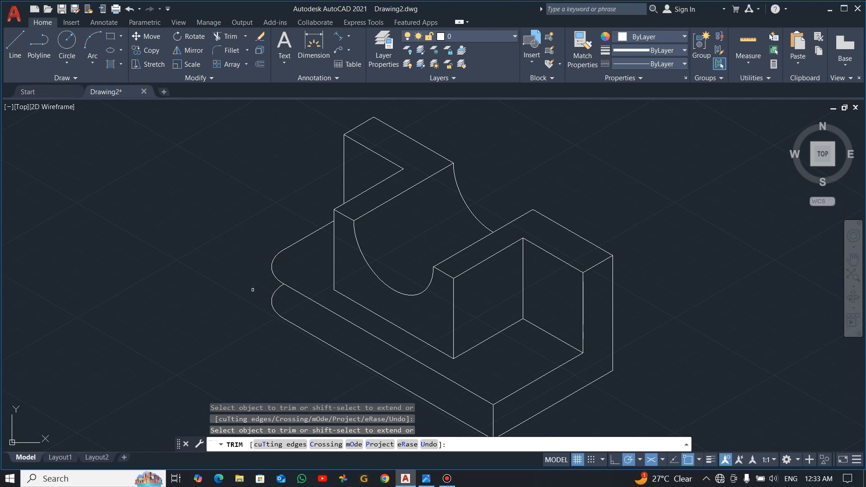
pyautogui.press('Escape')
# Draw a vertical line joining the leftmost points of the upper and lower corner arcs.
pyautogui.write('l')
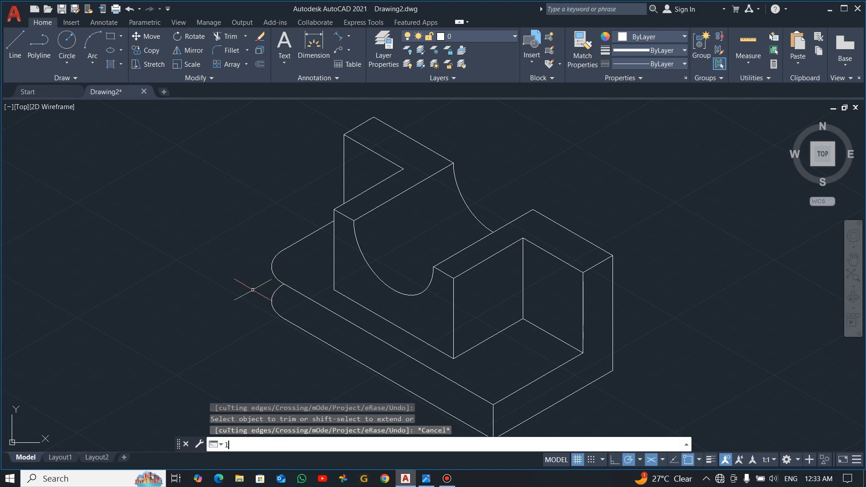
pyautogui.press('Return')
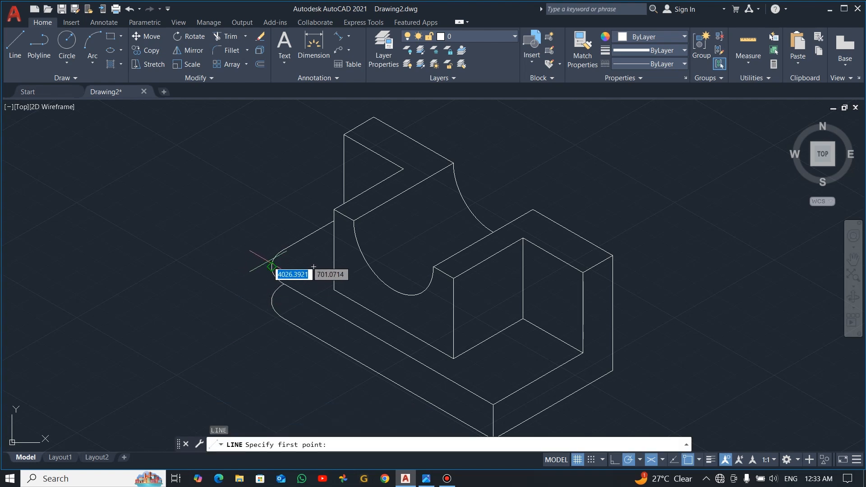
pyautogui.click(272, 267)
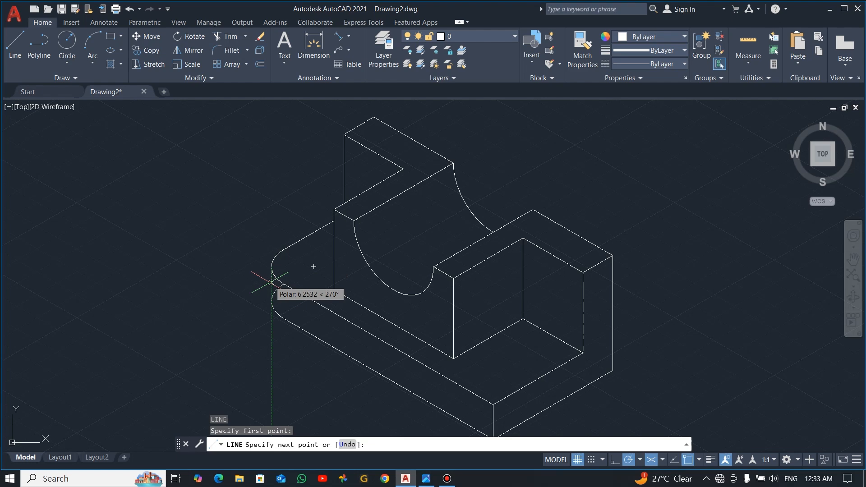
pyautogui.click(272, 305)
pyautogui.press('Escape')
# Trim the part of the lower corner arc that lies inside the base's rounded left corner.
pyautogui.write('tr')
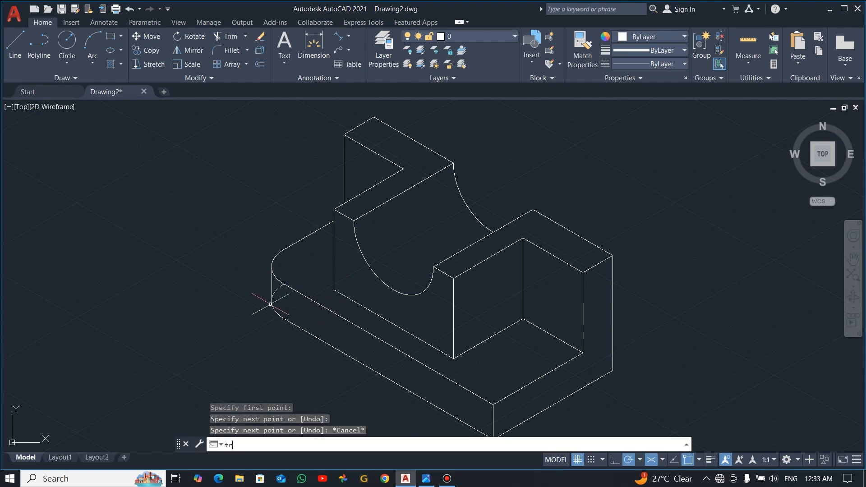
pyautogui.press('Return')
pyautogui.click(275, 291)
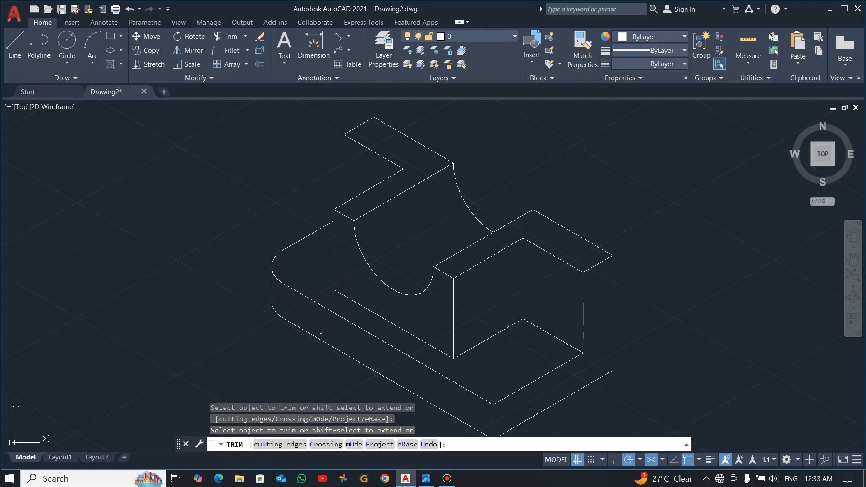
pyautogui.press('Escape')
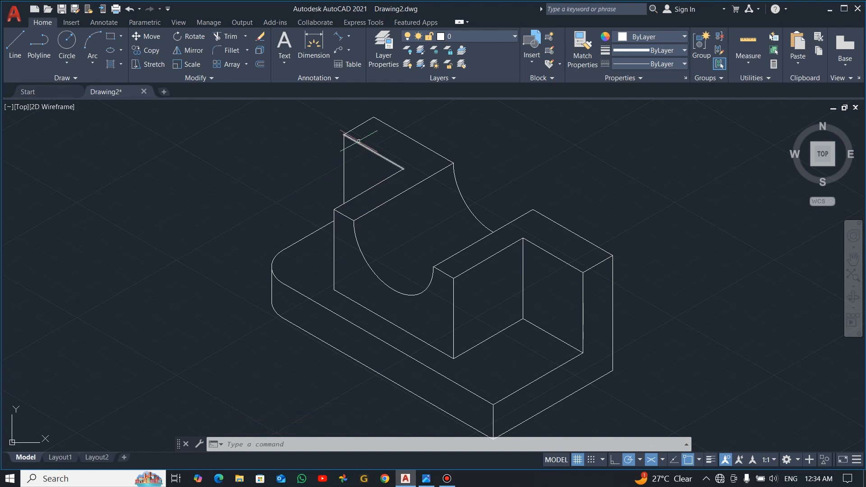
pyautogui.write('l')
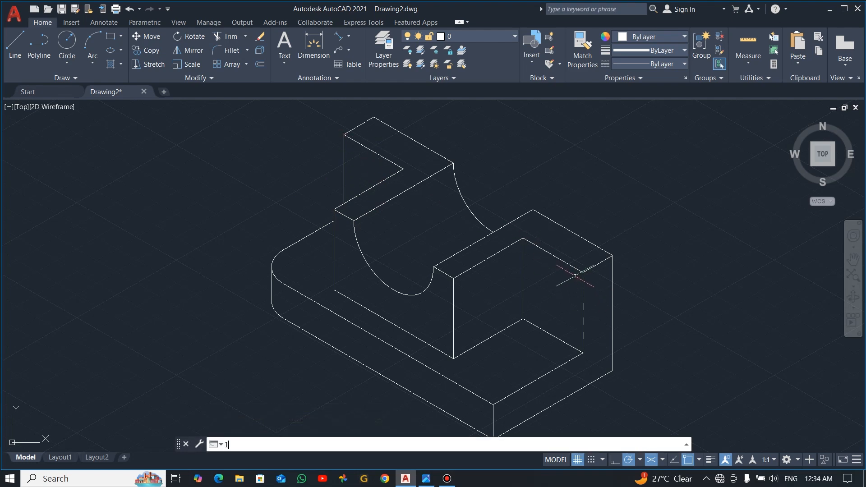
pyautogui.press('Return')
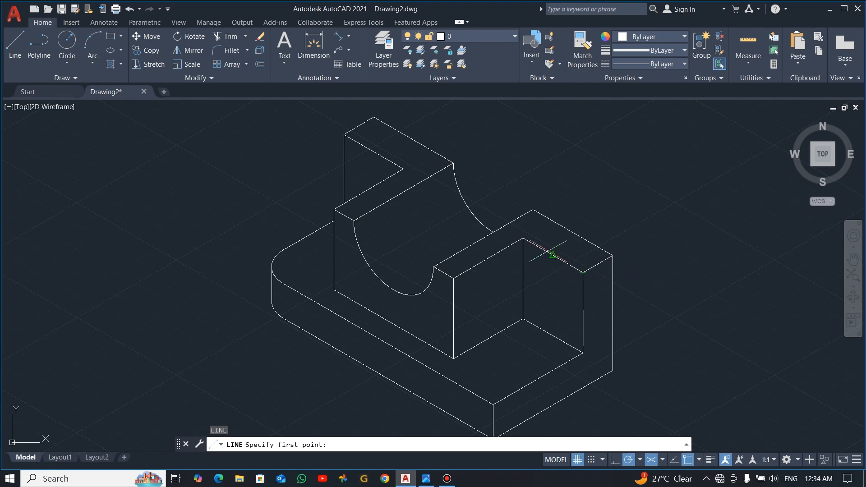
pyautogui.write('15')
pyautogui.press('Return')
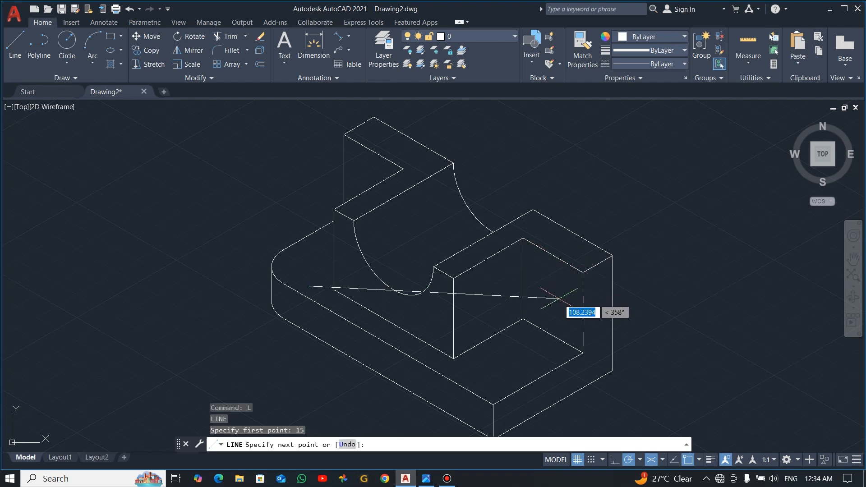
pyautogui.press('Escape')
# Draw a 15-unit vertical construction line downward from the right upright's inner top edge, starting 15 units from its front corner.
pyautogui.write('l')
pyautogui.press('Return')
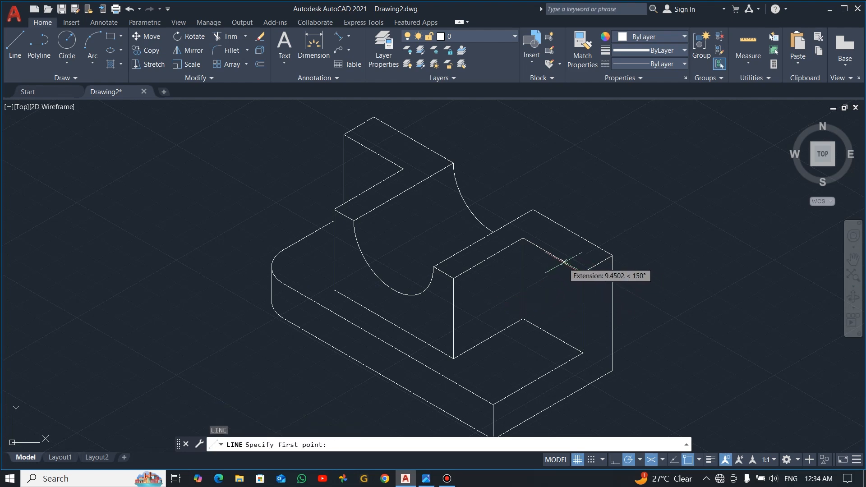
pyautogui.write('15')
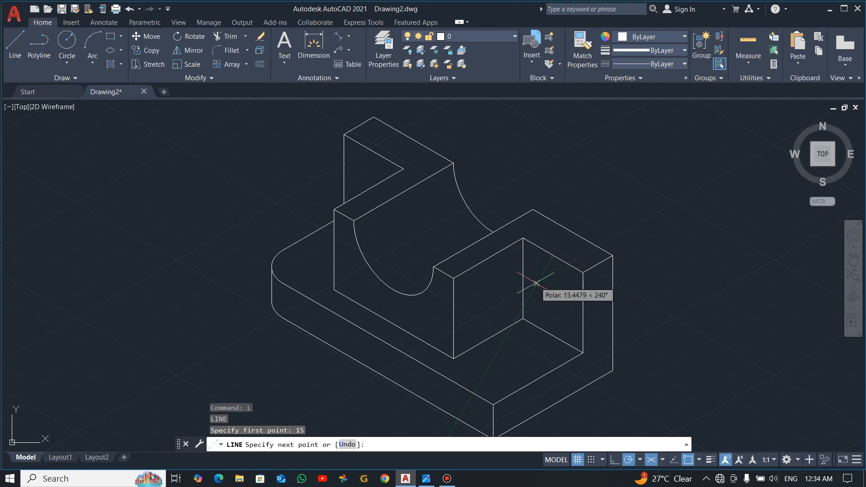
pyautogui.write('14')
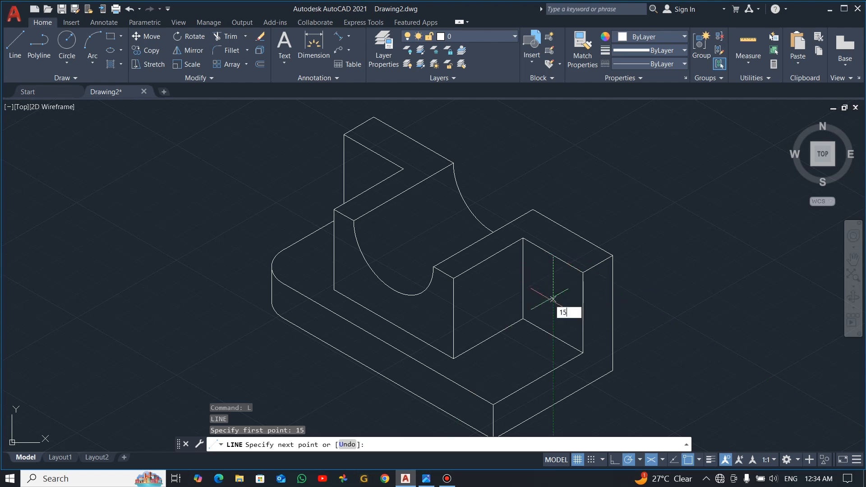
pyautogui.write('5')
pyautogui.press('Return')
pyautogui.press('Escape')
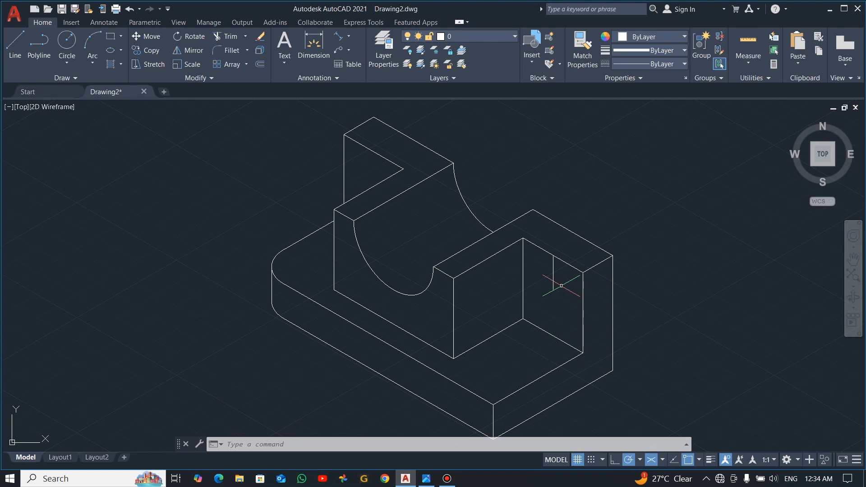
# Draw a left-isoplane isocircle centred on the construction line's lower end, with its radius reaching the right upright's inner vertical edge.
pyautogui.press('F5')
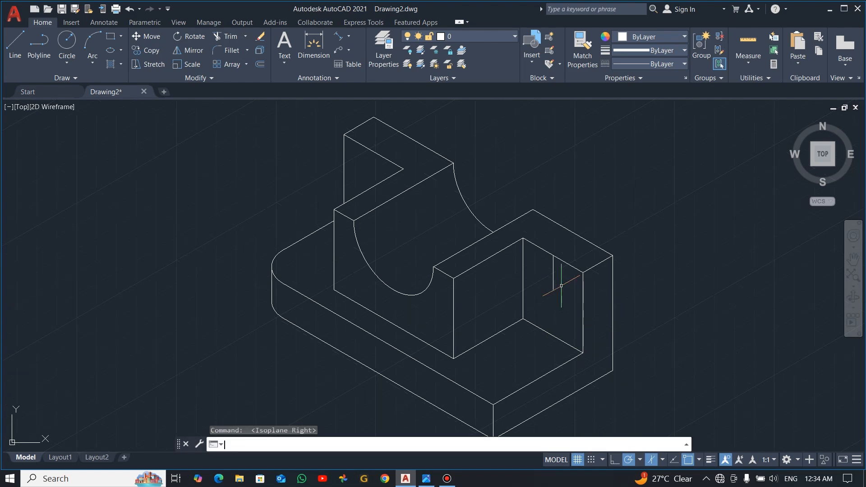
pyautogui.press('F5')
pyautogui.press('F5')
pyautogui.press('F5')
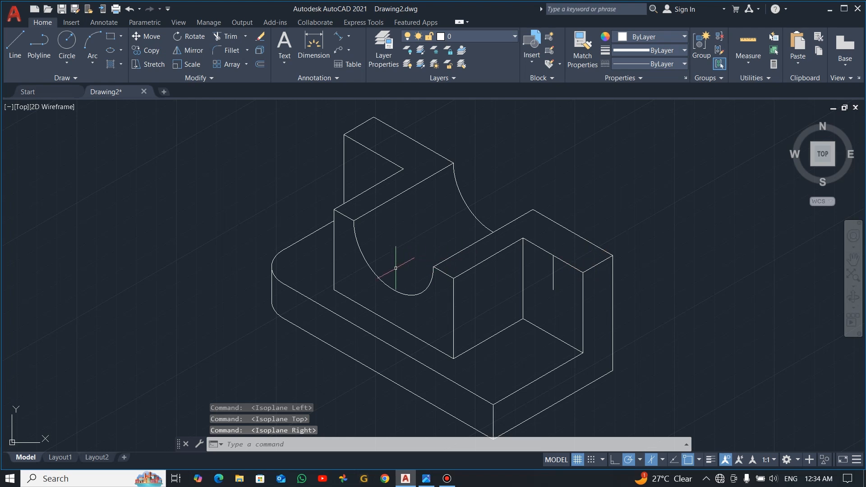
pyautogui.write('EL')
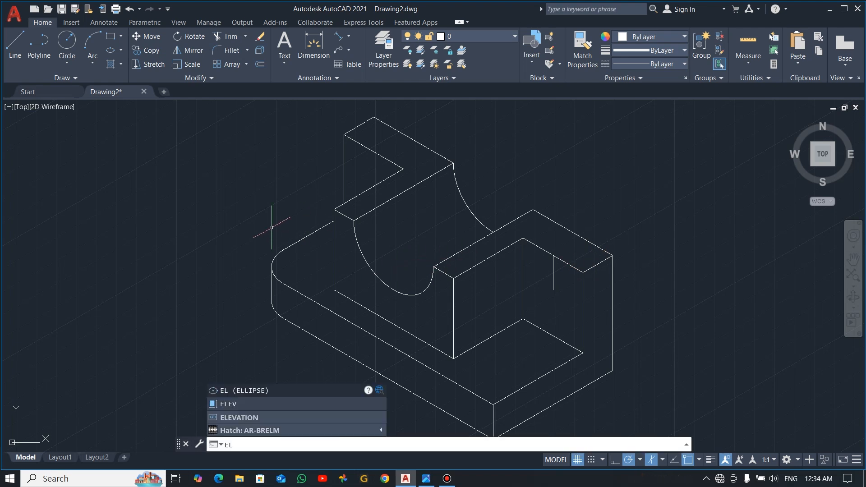
pyautogui.press('Return')
pyautogui.write('i')
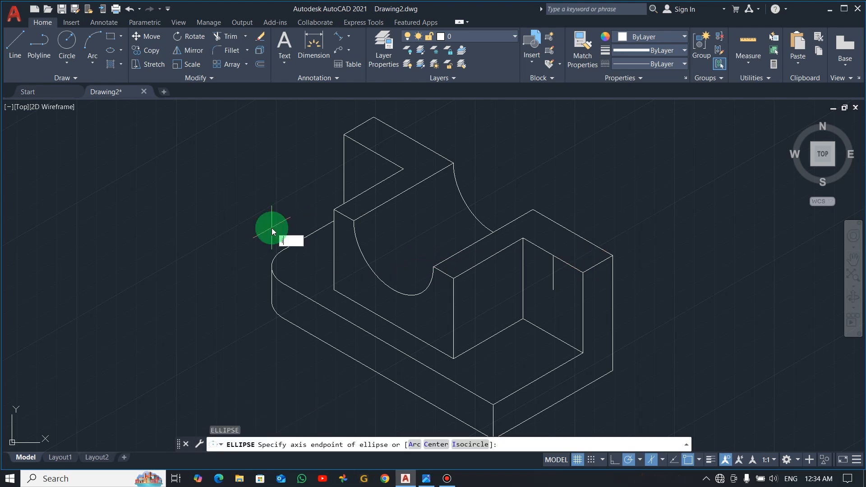
pyautogui.press('Return')
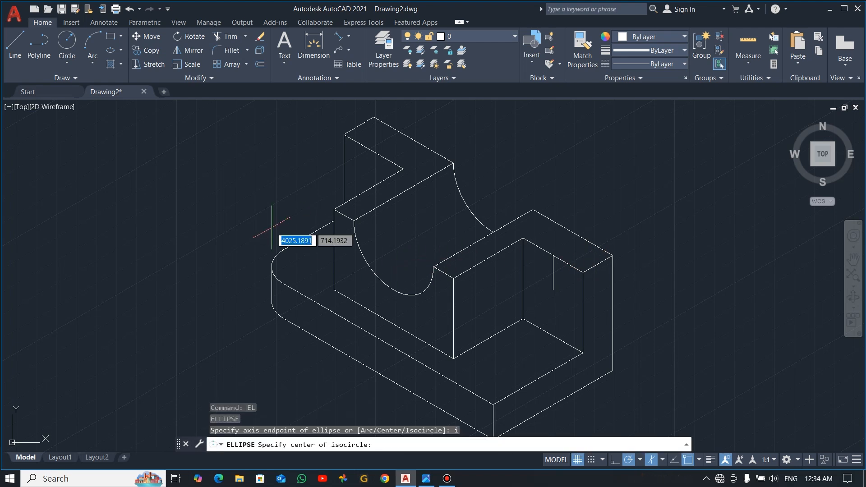
pyautogui.click(554, 290)
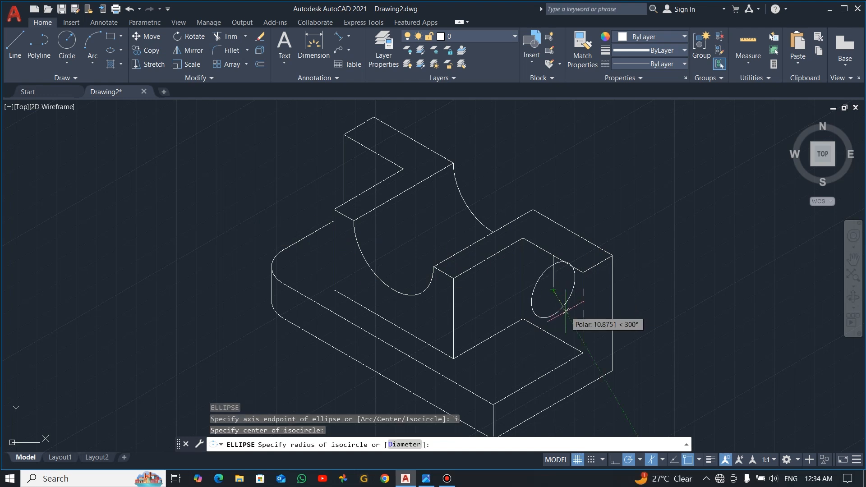
pyautogui.press('F5')
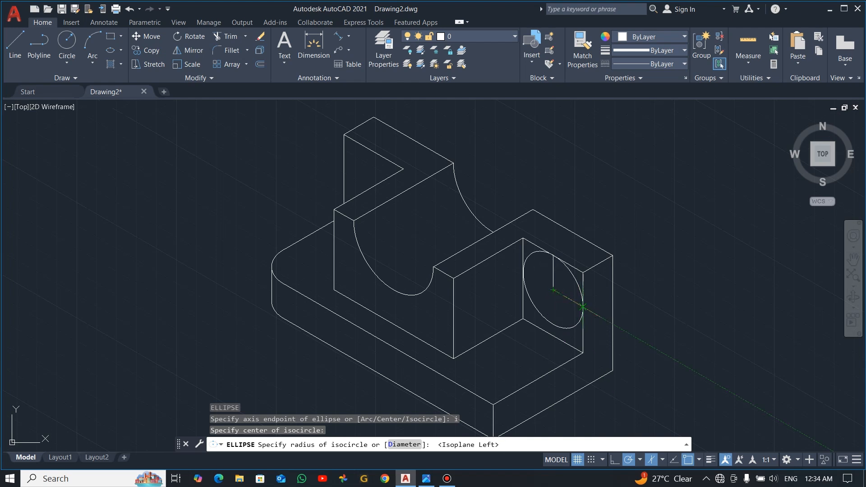
pyautogui.click(584, 307)
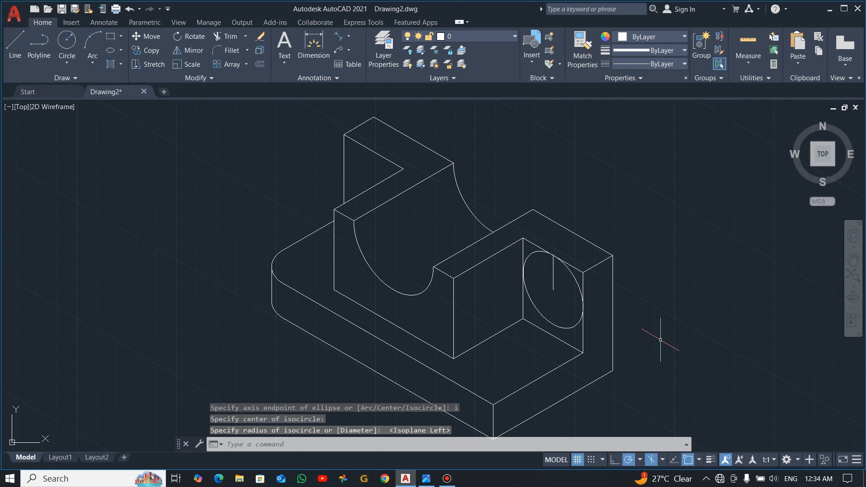
# Trim the isocircle down to the arc that rounds the right upright's top front corner.
pyautogui.write('tr')
pyautogui.press('Return')
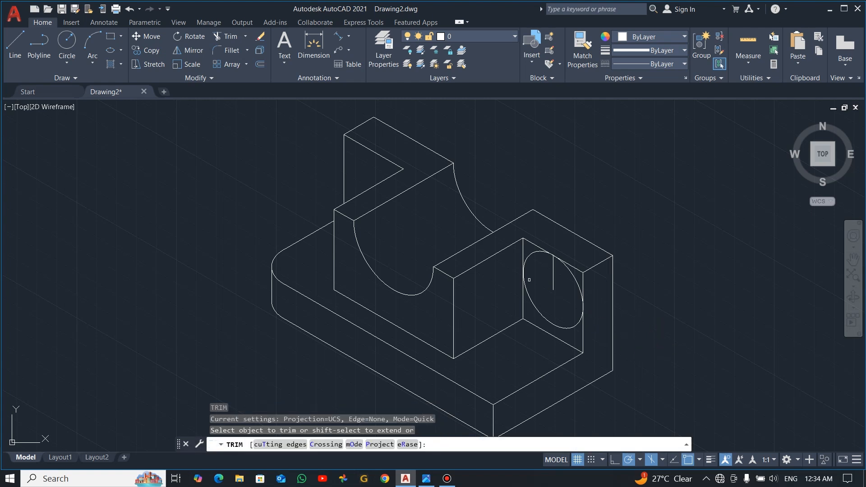
pyautogui.click(530, 258)
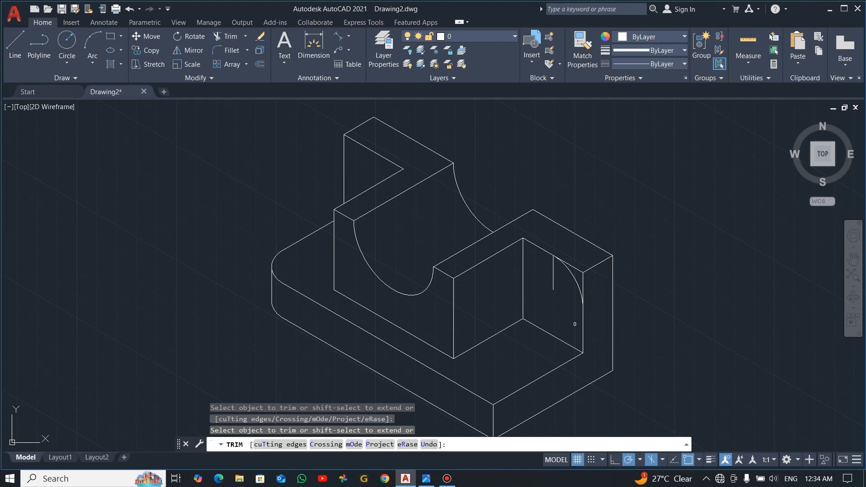
pyautogui.press('Escape')
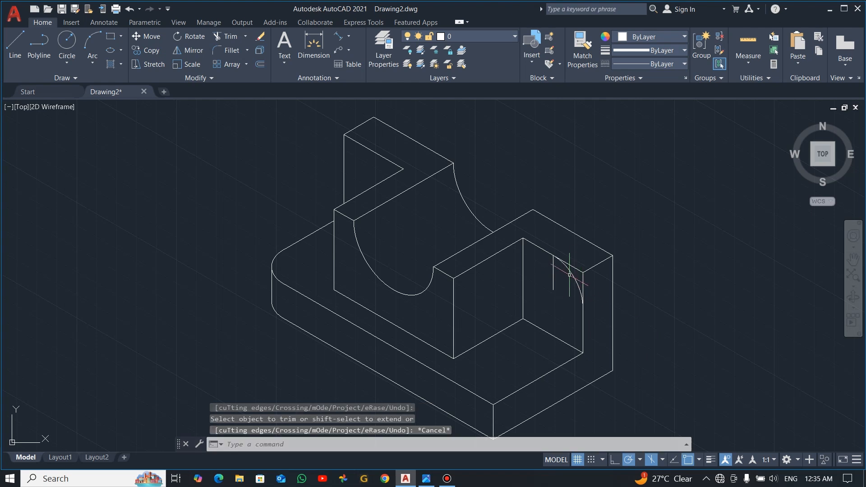
# Copy the corner arc 15 units along the 30° axis to the right upright's outer face.
pyautogui.click(572, 271)
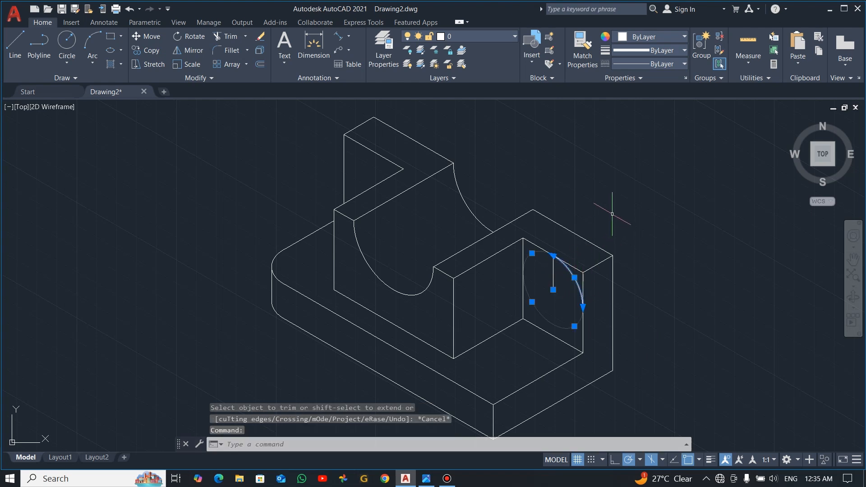
pyautogui.write('co')
pyautogui.press('Return')
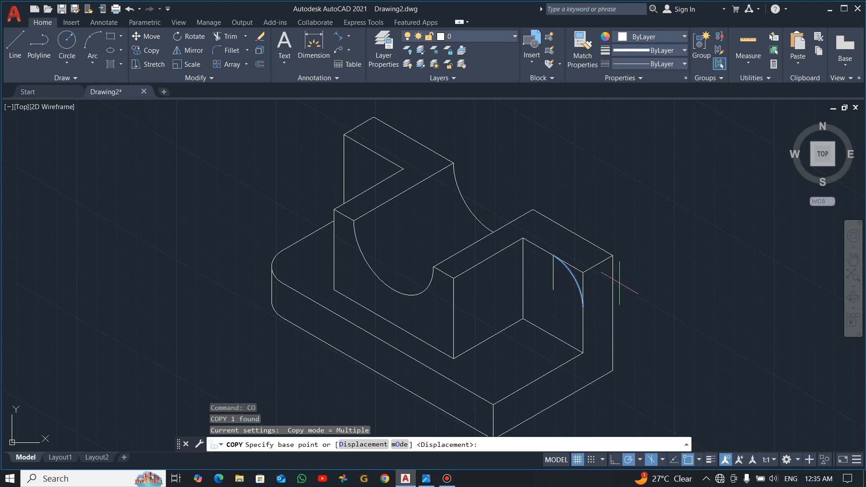
pyautogui.click(657, 327)
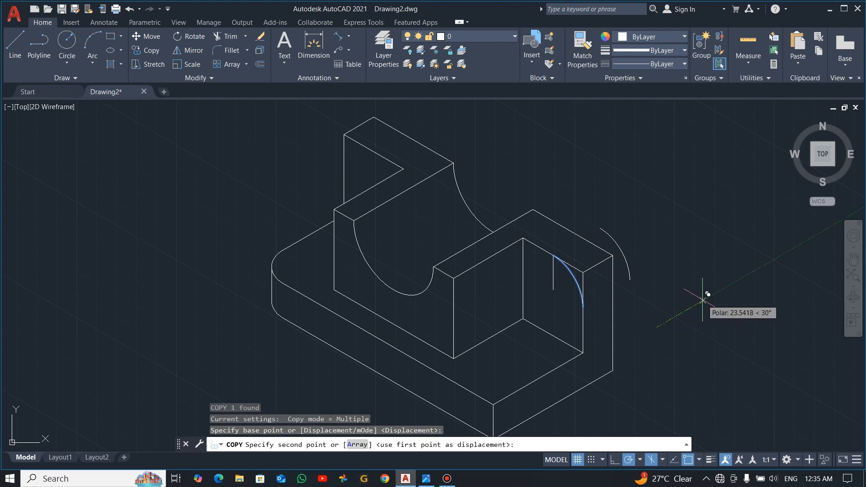
pyautogui.write('15')
pyautogui.press('Return')
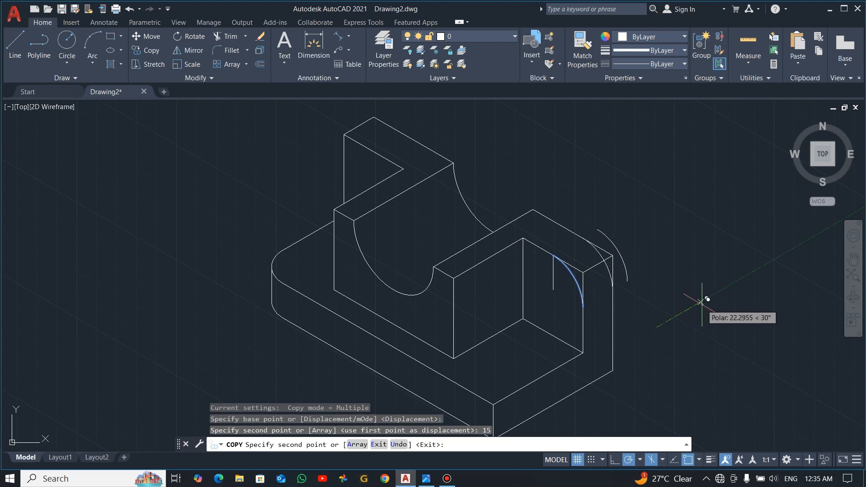
pyautogui.press('Escape')
# Trim off the right upright's sharp corner edges outside the two arcs, and delete the vertical construction line.
pyautogui.write('tr')
pyautogui.press('Return')
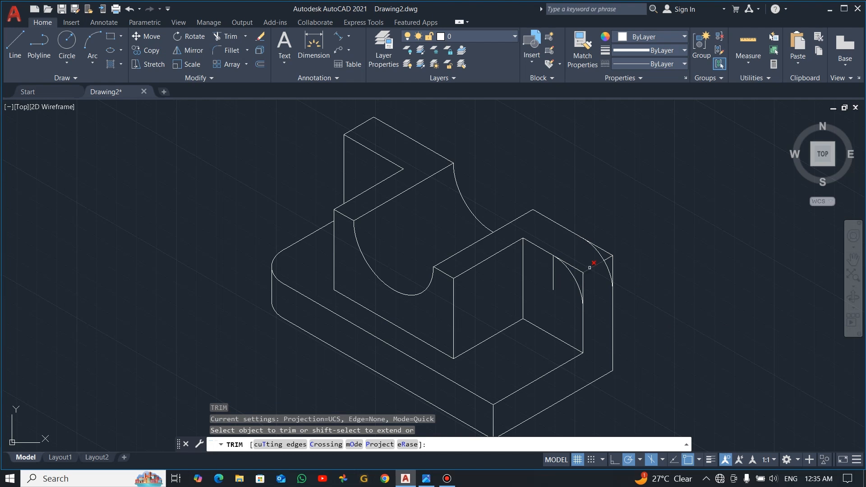
pyautogui.click(572, 268)
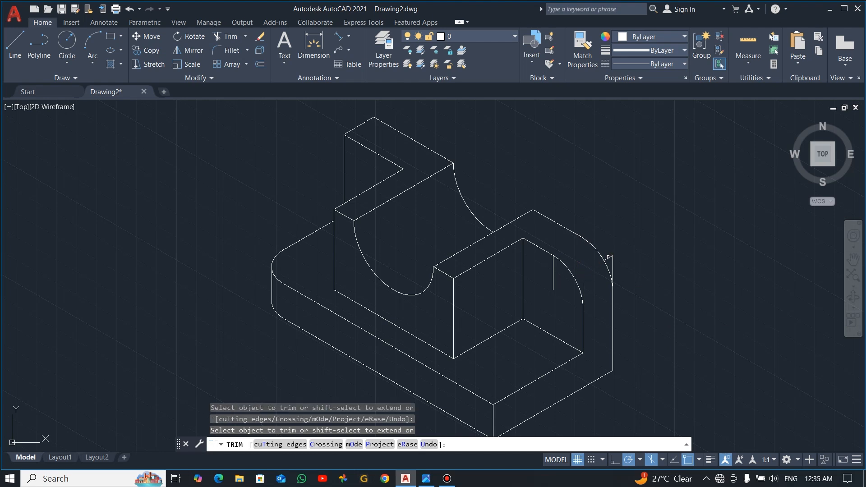
pyautogui.press('Escape')
pyautogui.click(554, 271)
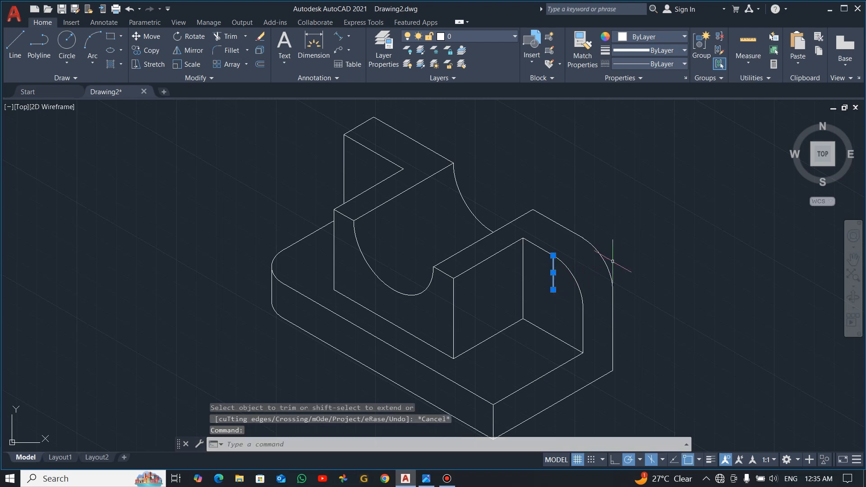
pyautogui.press('Delete')
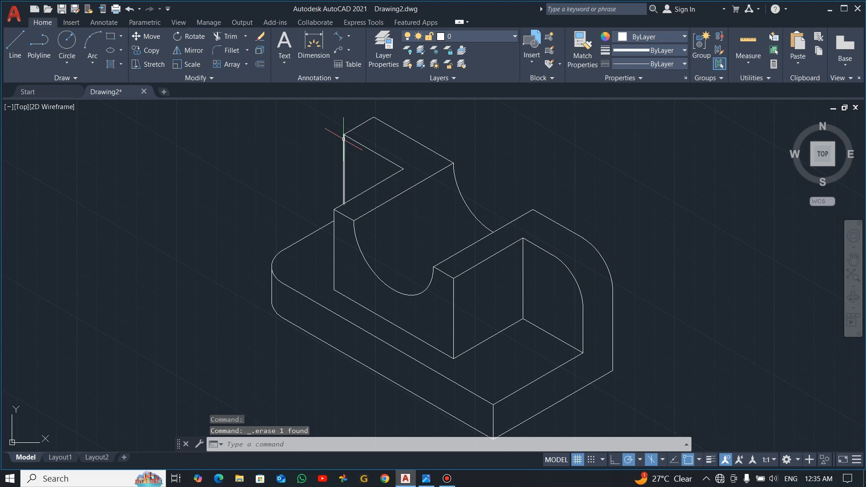
# Draw a 15-unit construction line along the 330° axis, starting on the left upright's vertical edge 15 units below its top corner.
pyautogui.write('l')
pyautogui.press('Return')
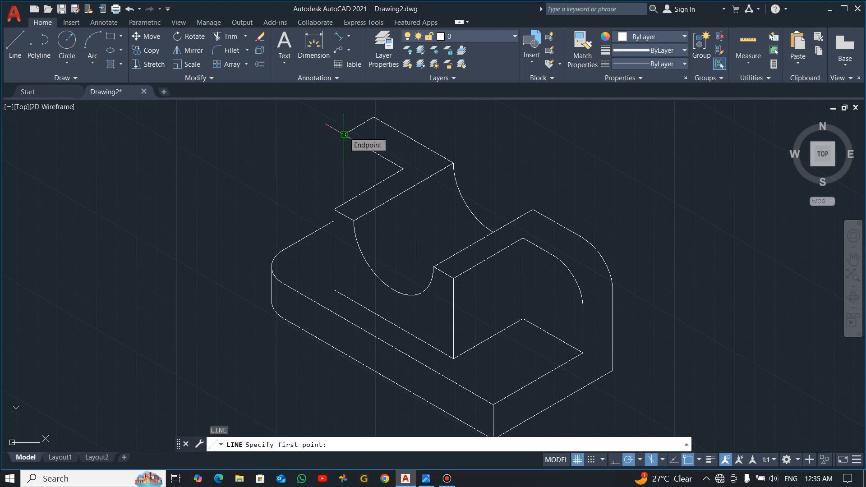
pyautogui.write('15')
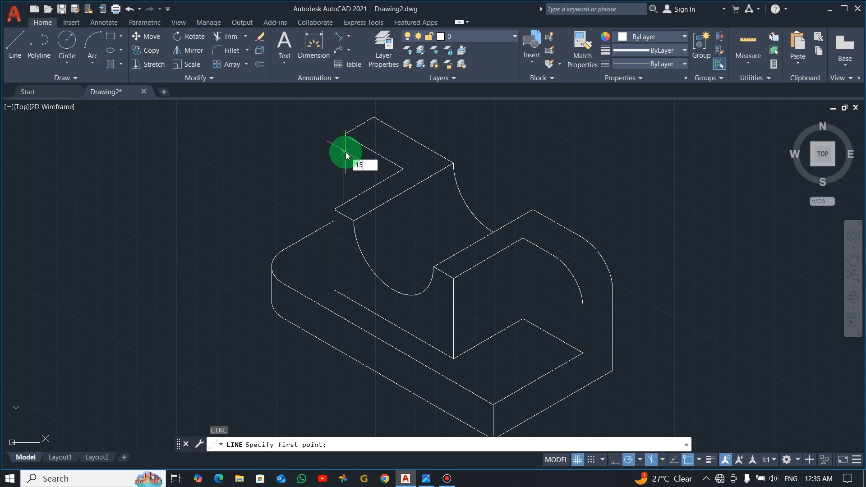
pyautogui.press('Return')
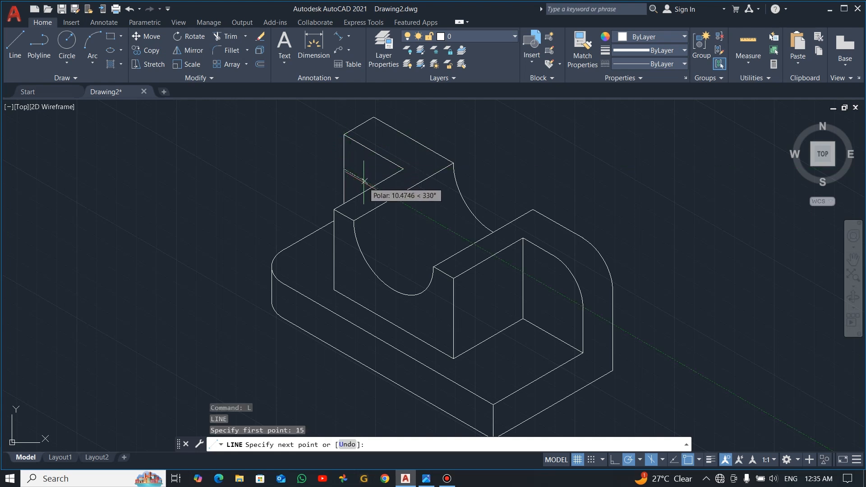
pyautogui.write('15')
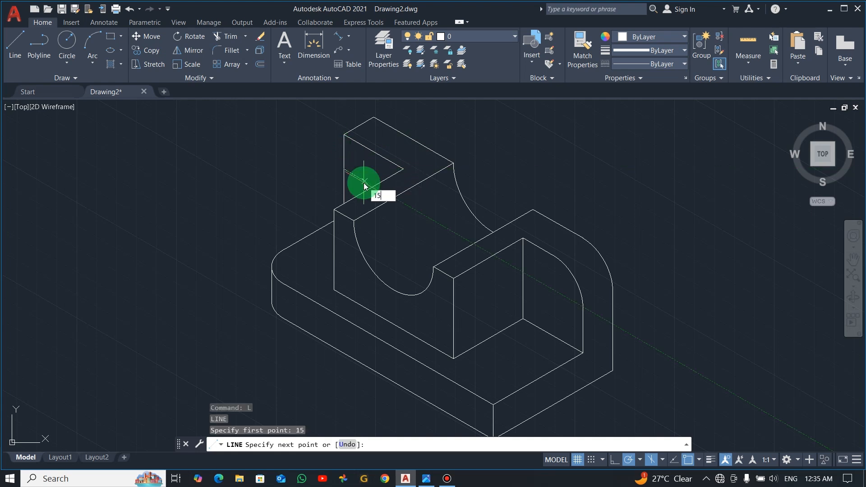
pyautogui.press('Escape')
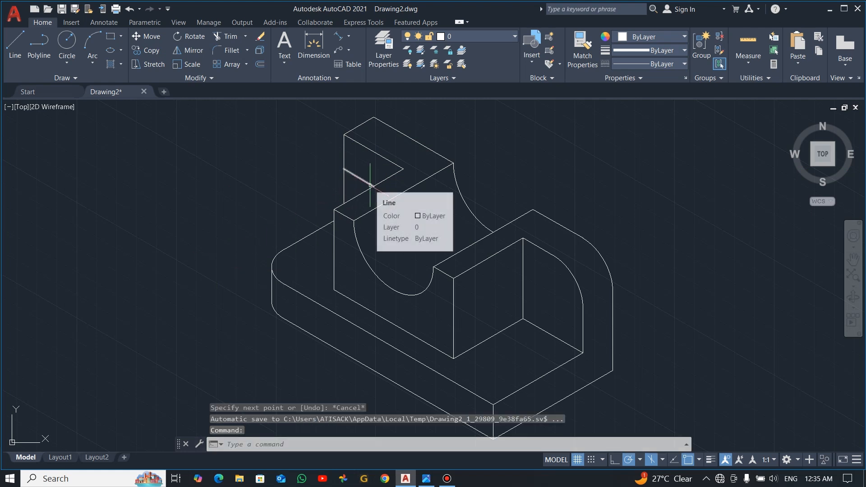
# Draw an isocircle centred on the inner end of the left upright's construction line, with its radius reaching the vertical edge.
pyautogui.write('EL')
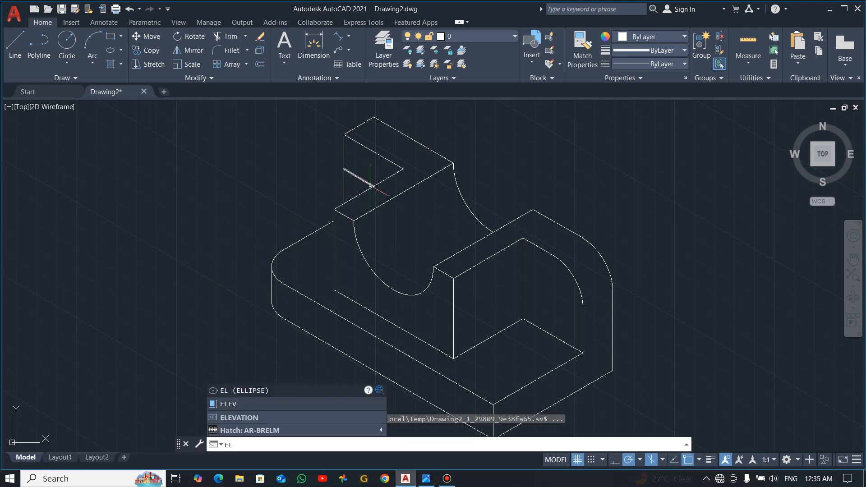
pyautogui.press('Return')
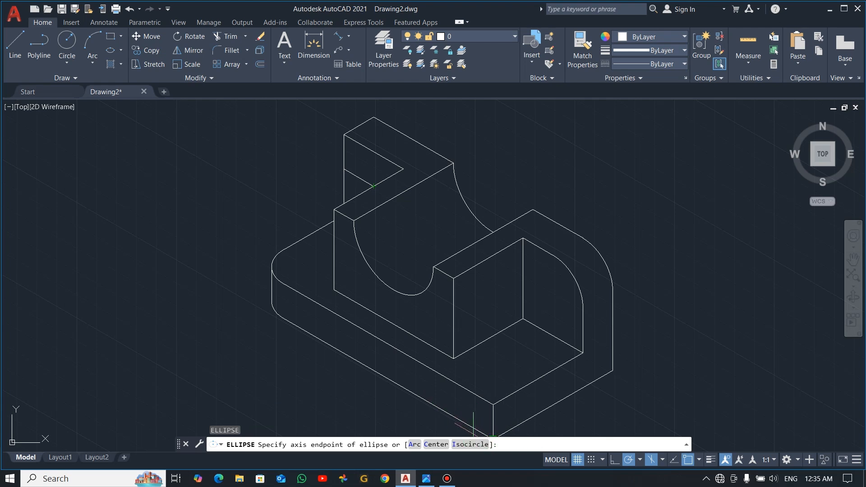
pyautogui.click(469, 445)
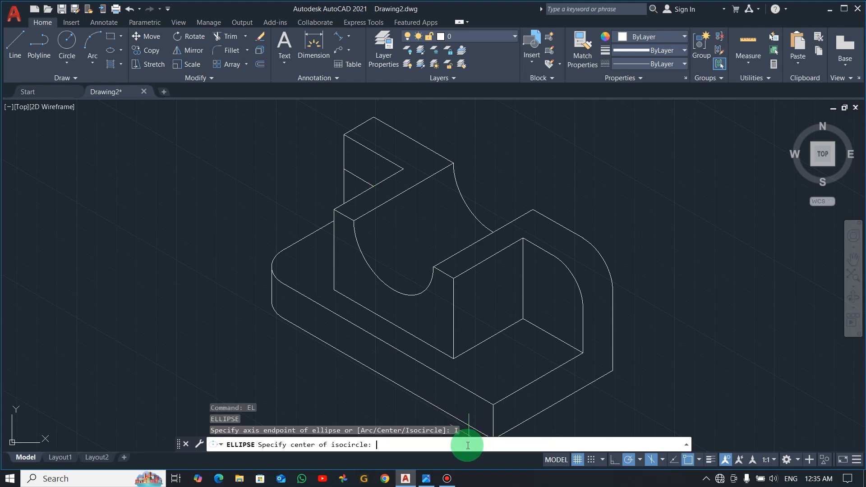
pyautogui.click(374, 185)
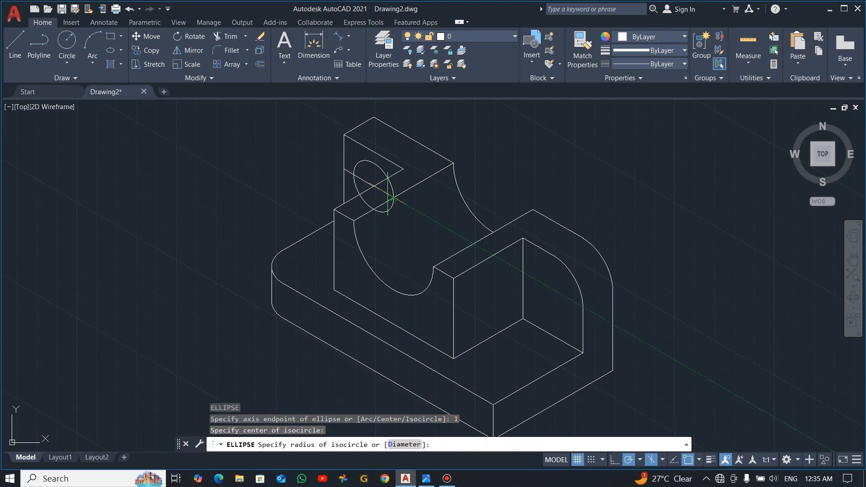
pyautogui.click(344, 177)
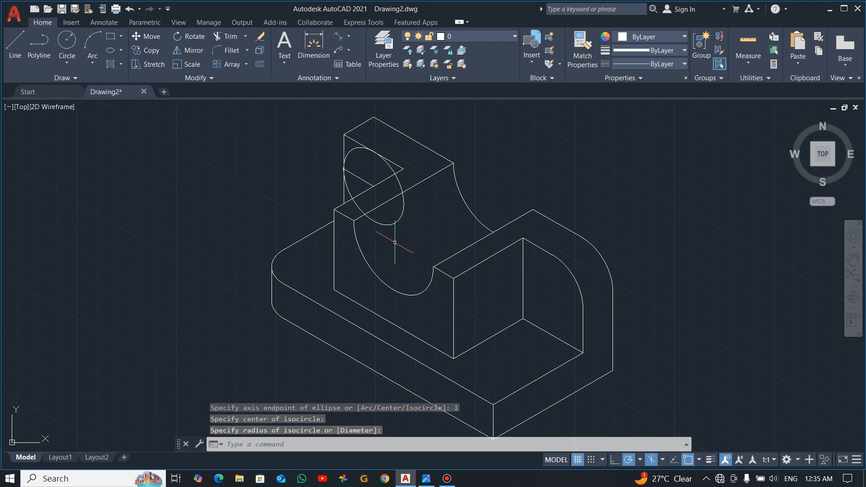
# Trim the isocircle to the arc rounding the left upright's top corner, and delete its leftover lower portion.
pyautogui.write('tr')
pyautogui.press('Return')
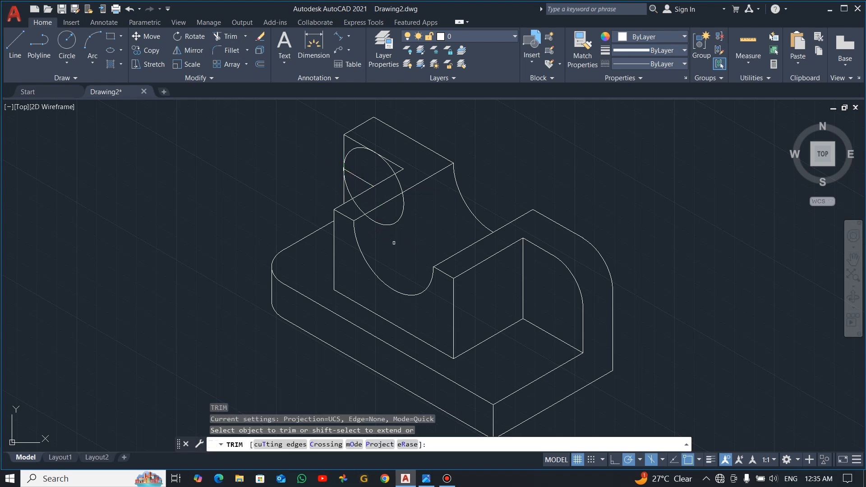
pyautogui.click(392, 167)
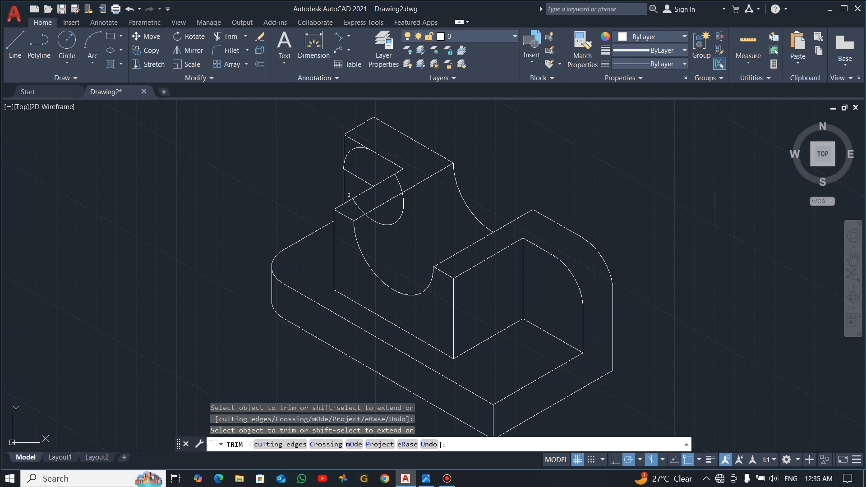
pyautogui.press('Escape')
pyautogui.click(402, 208)
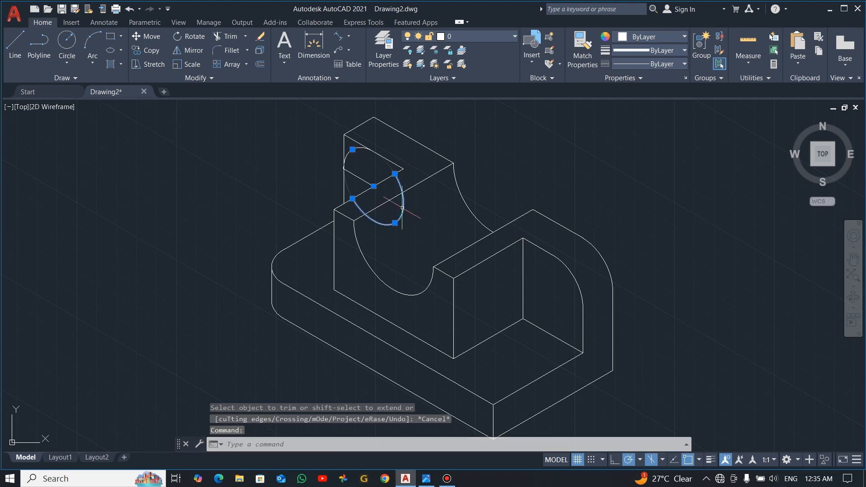
pyautogui.press('Delete')
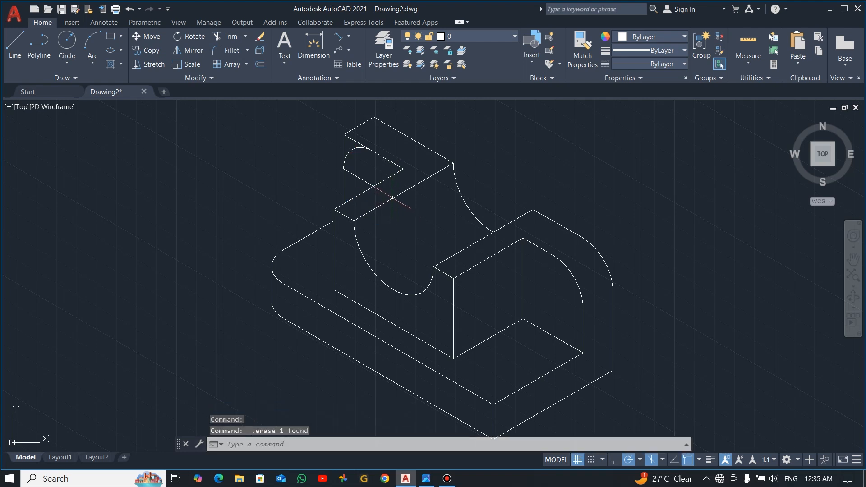
# Copy the left upright's corner arc 15 units along the 30° axis to the upright's rear face.
pyautogui.click(357, 149)
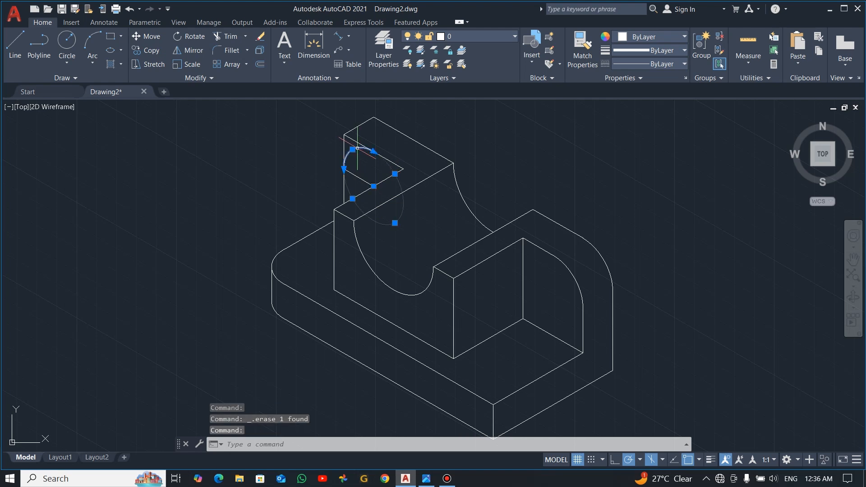
pyautogui.write('co')
pyautogui.press('Return')
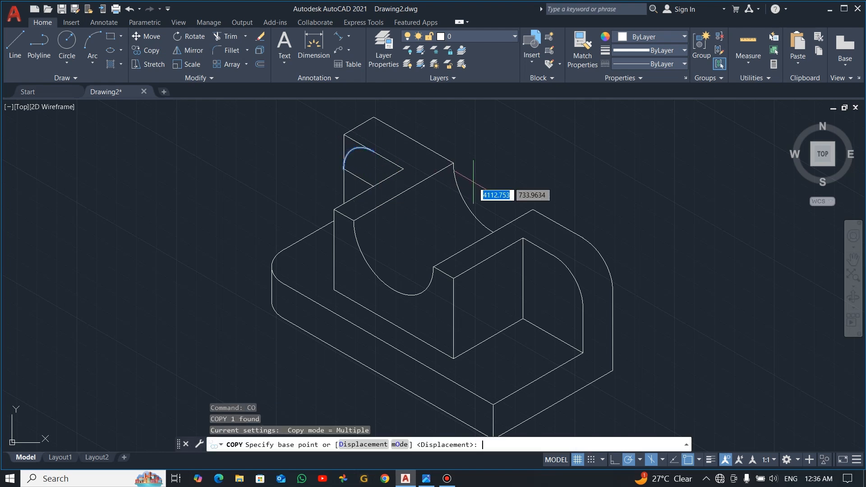
pyautogui.click(479, 187)
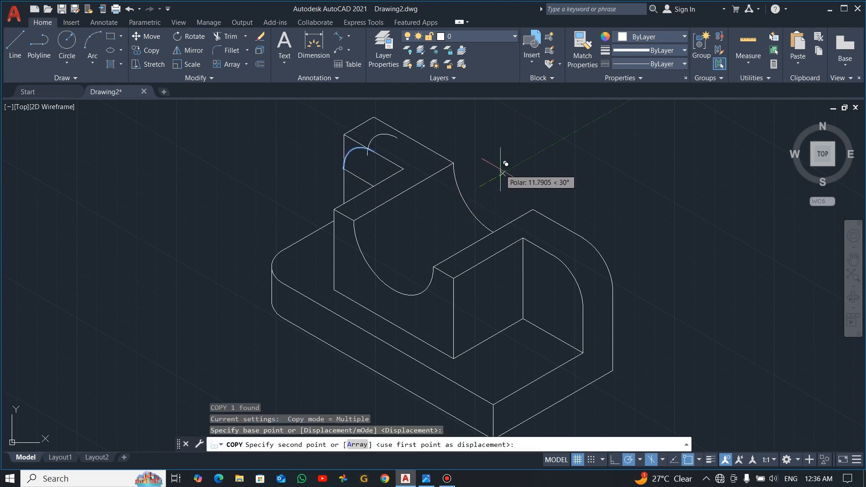
pyautogui.write('15')
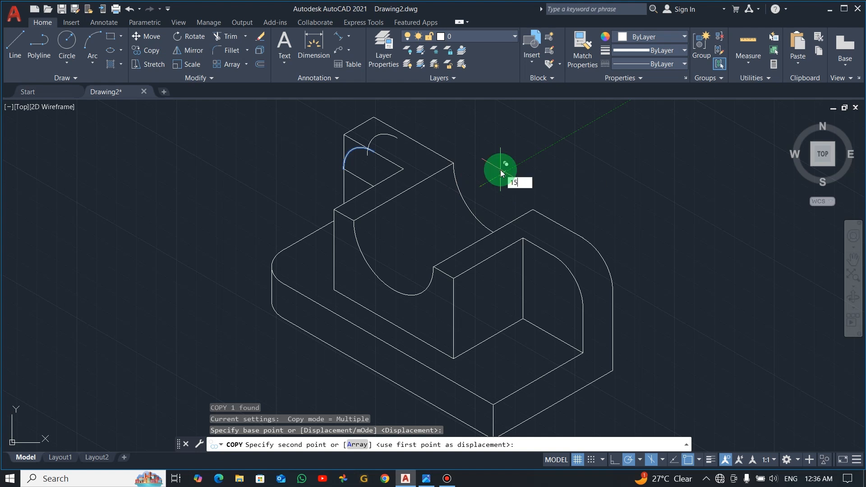
pyautogui.press('Return')
pyautogui.press('Escape')
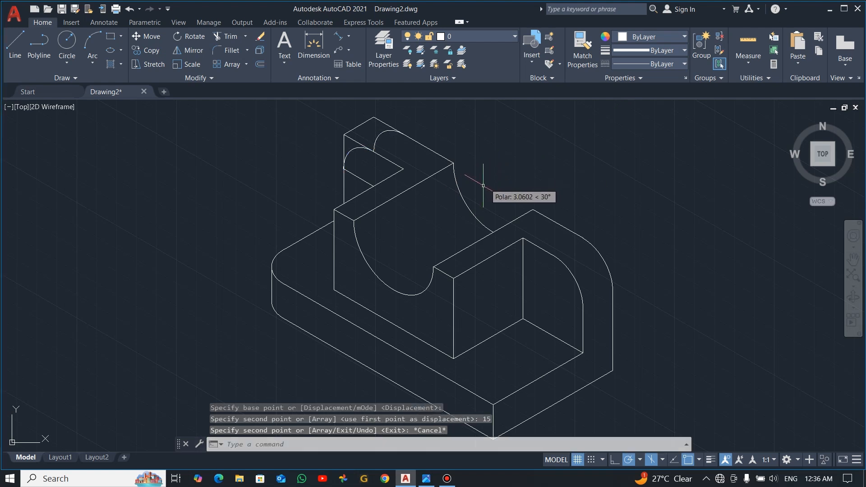
# Trim off the left upright's sharp corner edges outside the two arcs, and delete the 15-unit construction line.
pyautogui.write('tr')
pyautogui.press('Return')
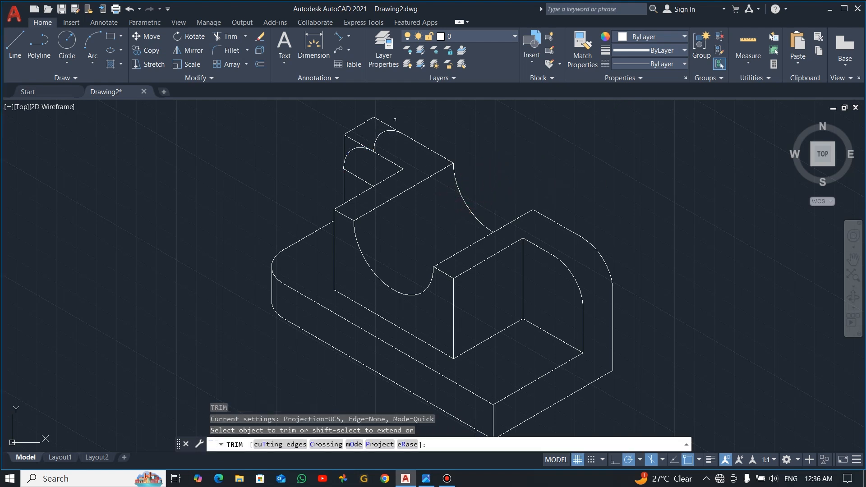
pyautogui.moveTo(395, 119)
pyautogui.mouseDown()
pyautogui.moveTo(348, 120)
pyautogui.moveTo(342, 135)
pyautogui.moveTo(344, 126)
pyautogui.moveTo(355, 169)
pyautogui.mouseUp()
pyautogui.press('Escape')
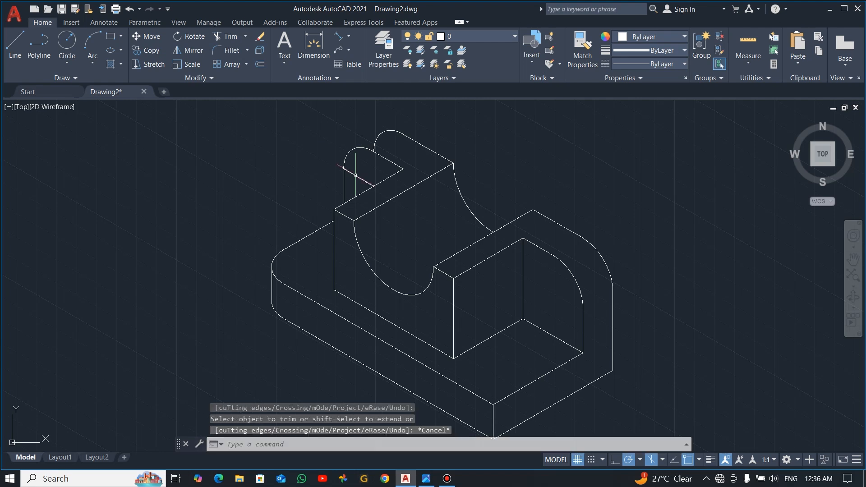
pyautogui.click(356, 175)
pyautogui.press('Delete')
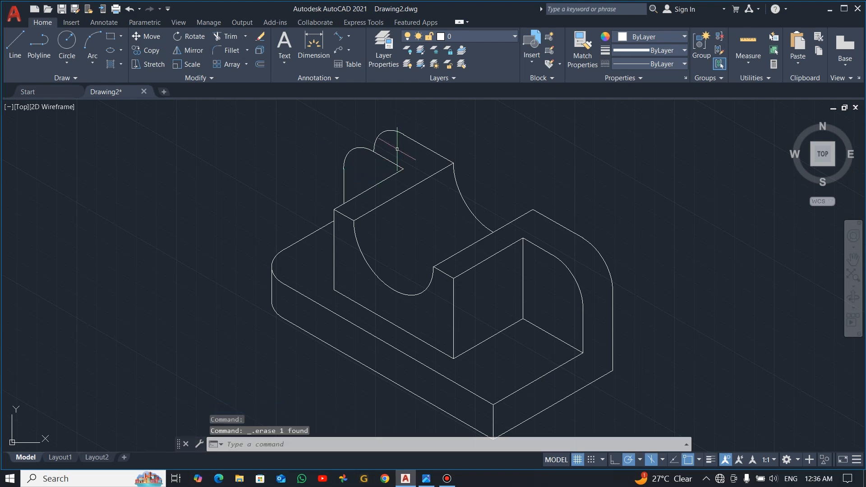
# Draw a line joining the outer quadrant points of the left upright's two corner arcs.
pyautogui.write('l')
pyautogui.press('Return')
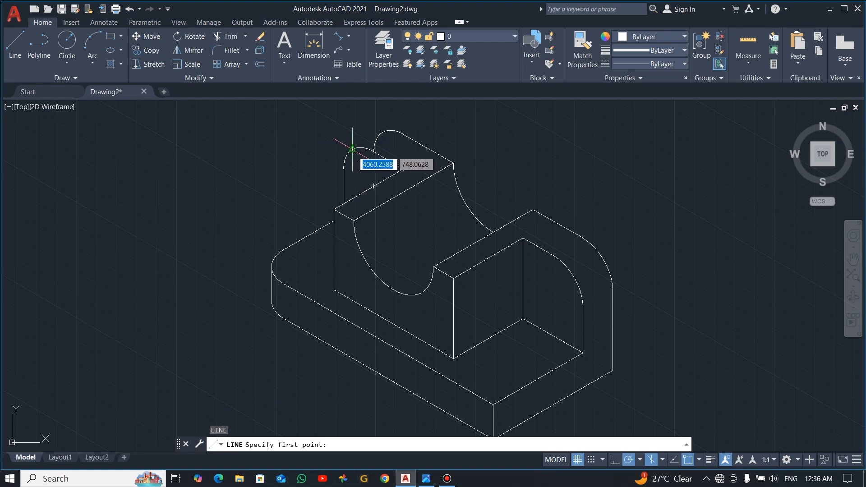
pyautogui.click(383, 132)
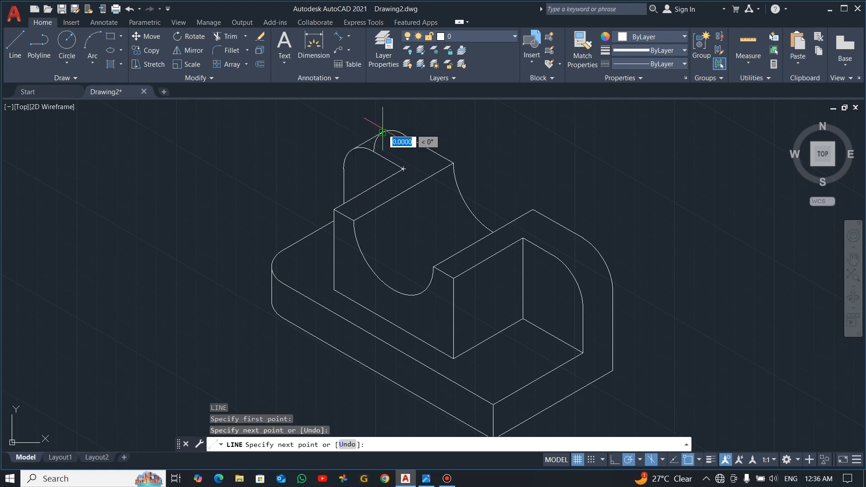
pyautogui.press('Escape')
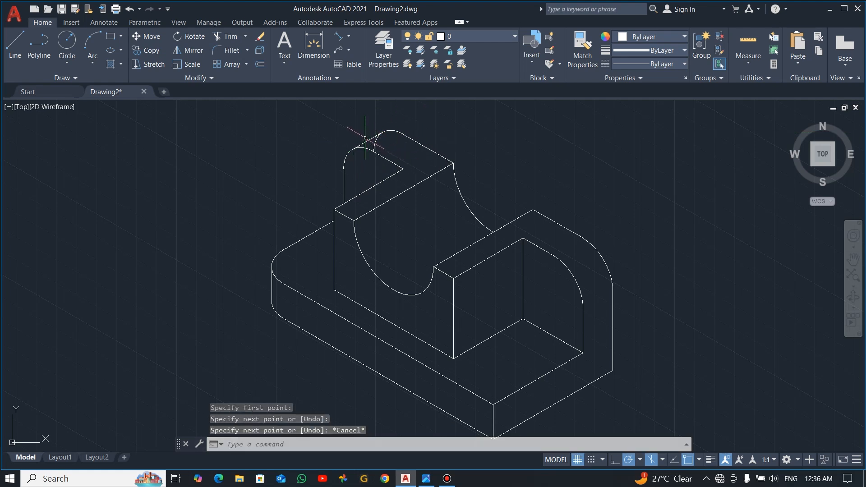
pyautogui.press('Escape')
pyautogui.scroll(5, 354, 173)
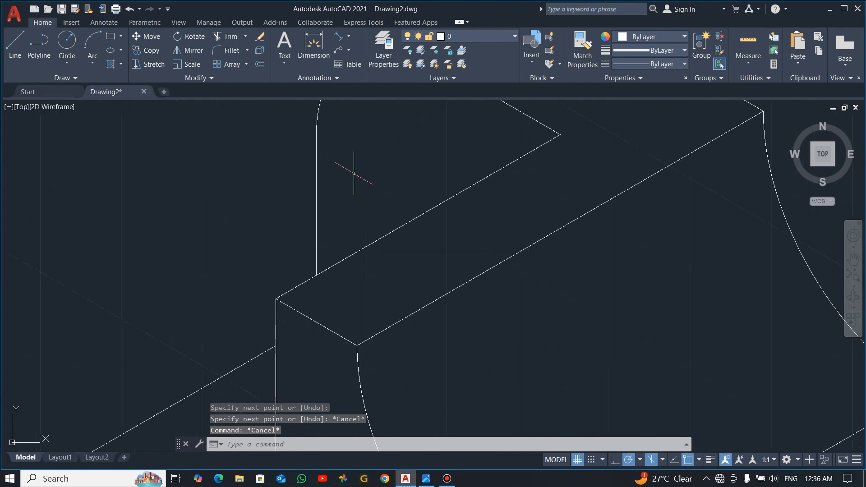
pyautogui.scroll(-5, 354, 174)
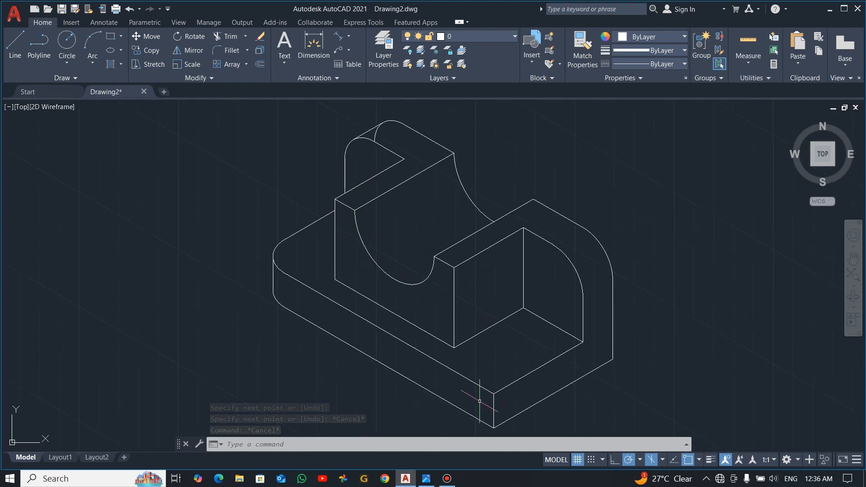
# Draw a 15-unit construction line along the 150° axis, starting on the base's top right edge 15 units from its front corner.
pyautogui.write('l')
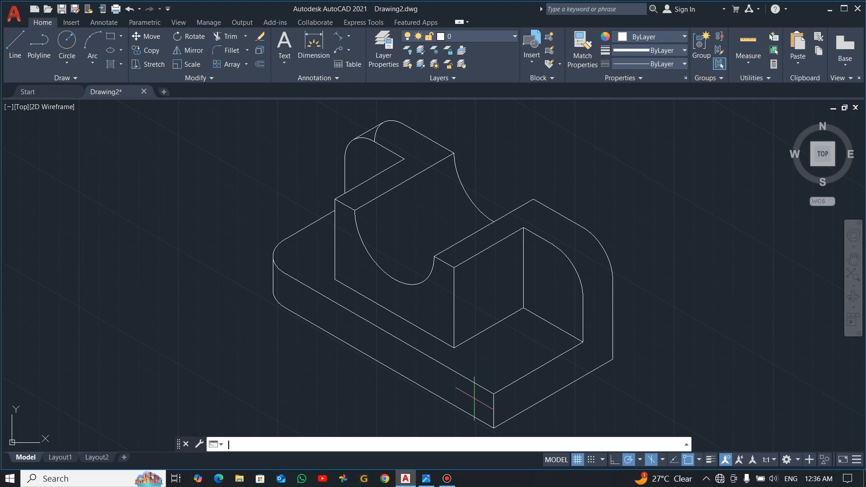
pyautogui.press('Return')
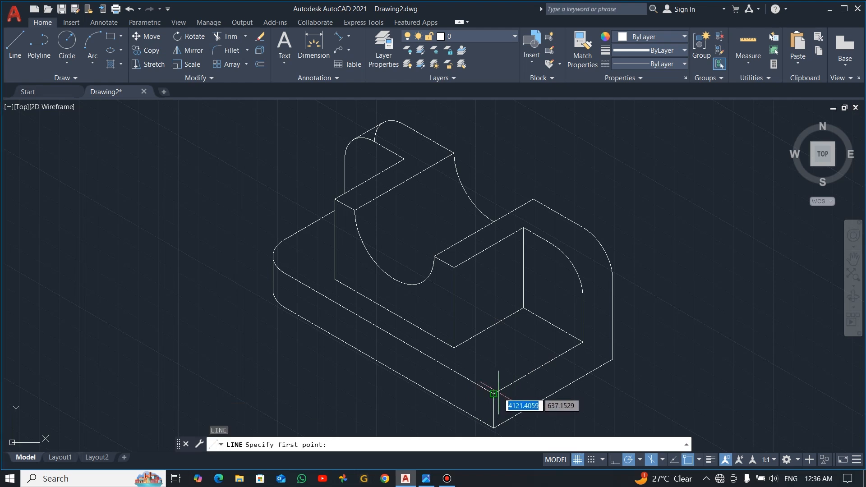
pyautogui.write('1')
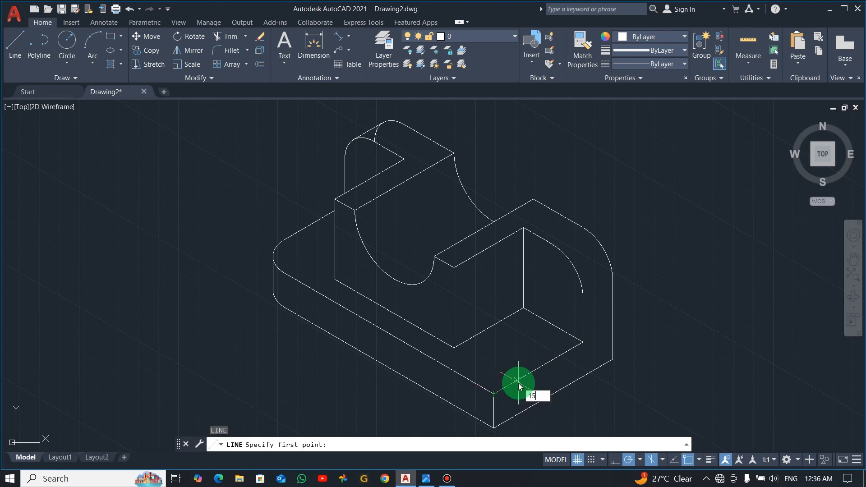
pyautogui.write('5')
pyautogui.press('Return')
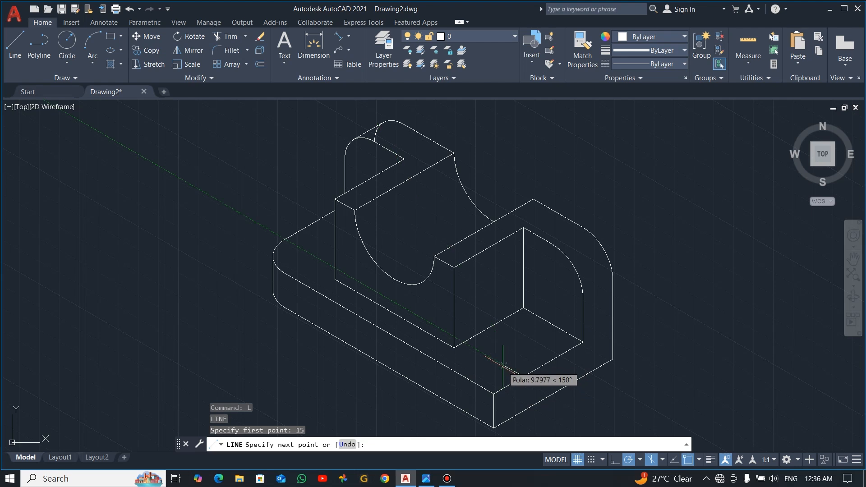
pyautogui.write('15')
pyautogui.press('Return')
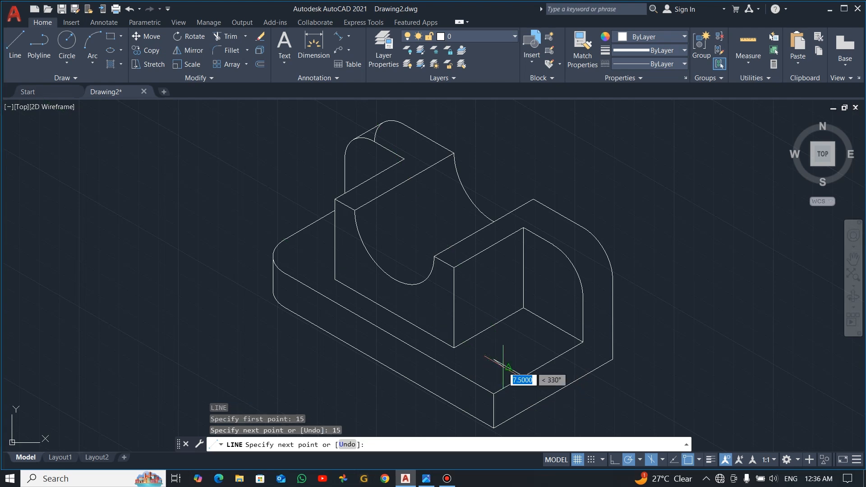
pyautogui.press('Escape')
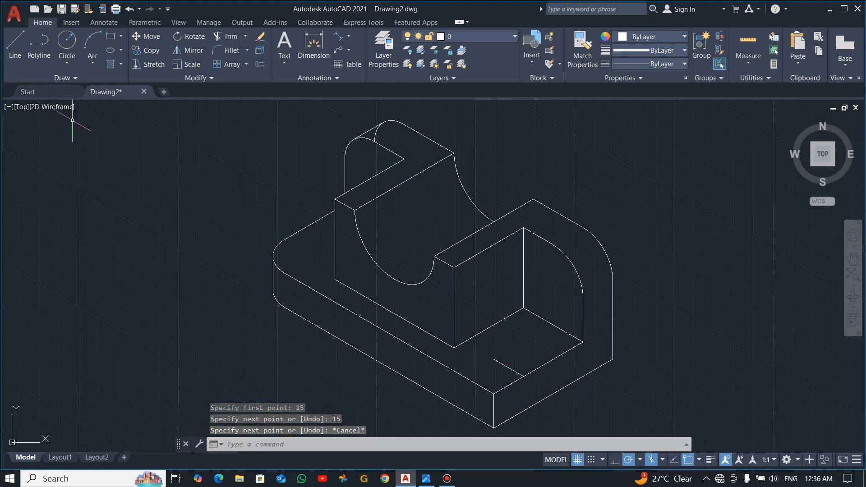
pyautogui.write('el')
pyautogui.press('Return')
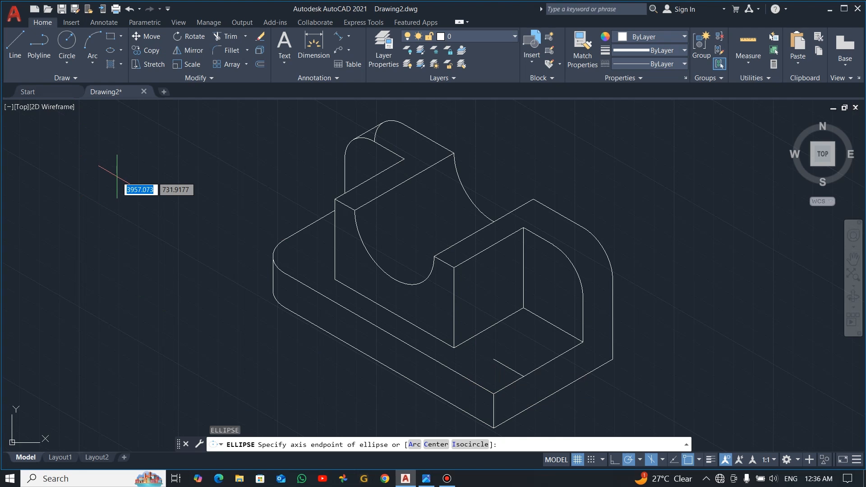
pyautogui.write('i')
pyautogui.press('Return')
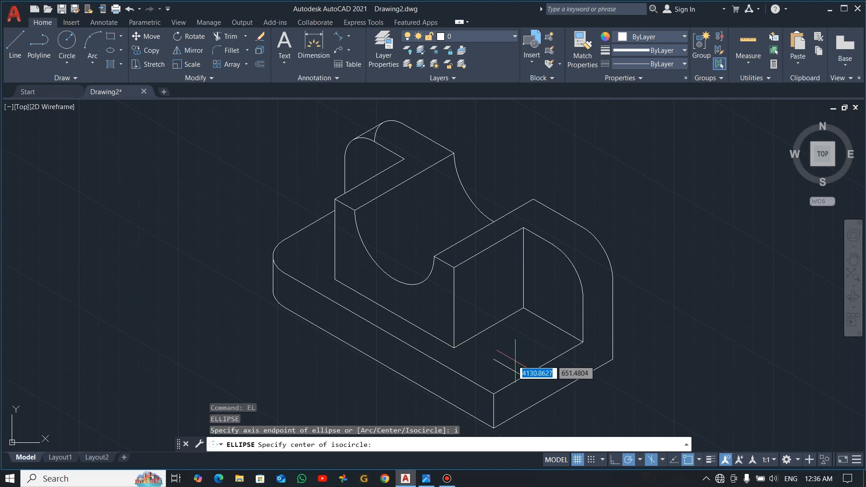
pyautogui.click(494, 361)
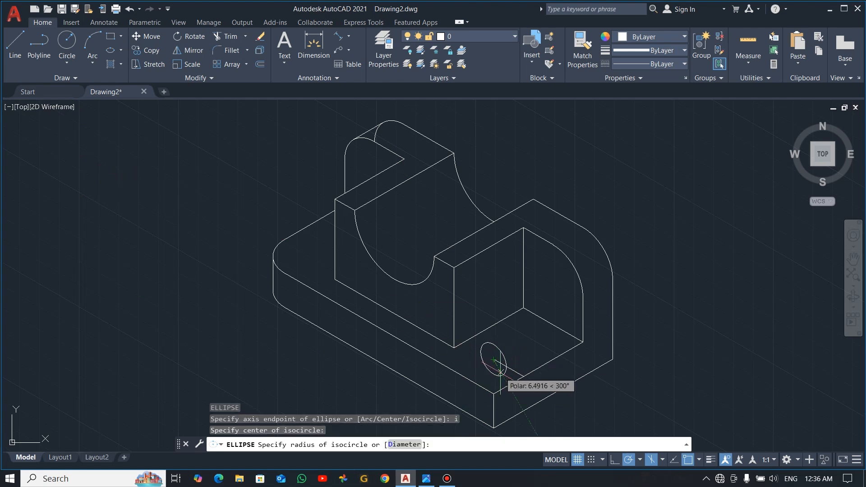
pyautogui.press('Escape')
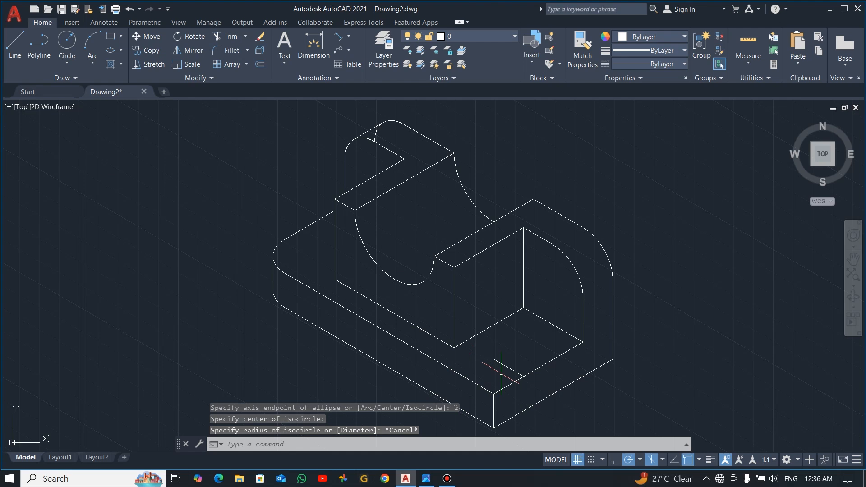
# Draw a top-isoplane isocircle centred on the construction line's inner end, with its radius reaching the line's end on the base edge.
pyautogui.press('F5')
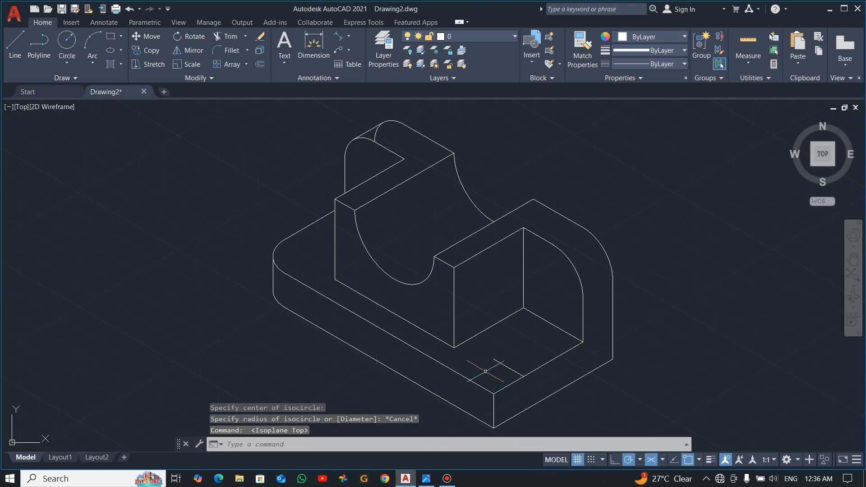
pyautogui.write('el')
pyautogui.press('Return')
pyautogui.write('i')
pyautogui.press('Return')
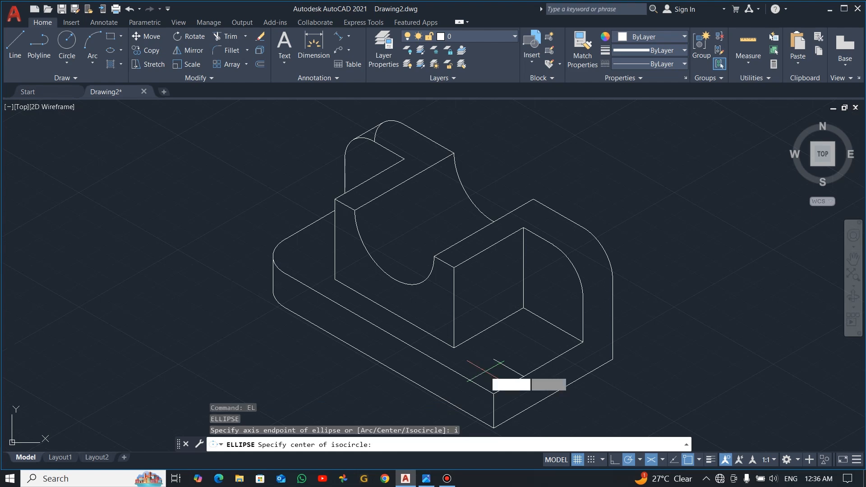
pyautogui.click(494, 360)
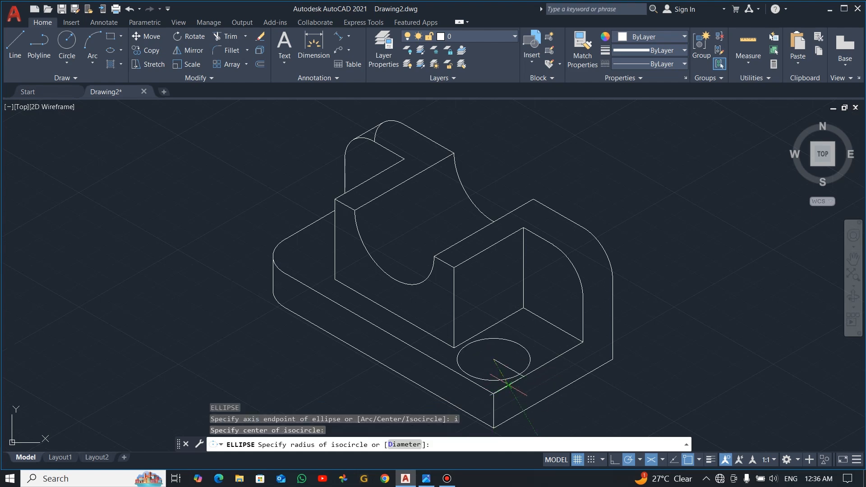
pyautogui.press('Escape')
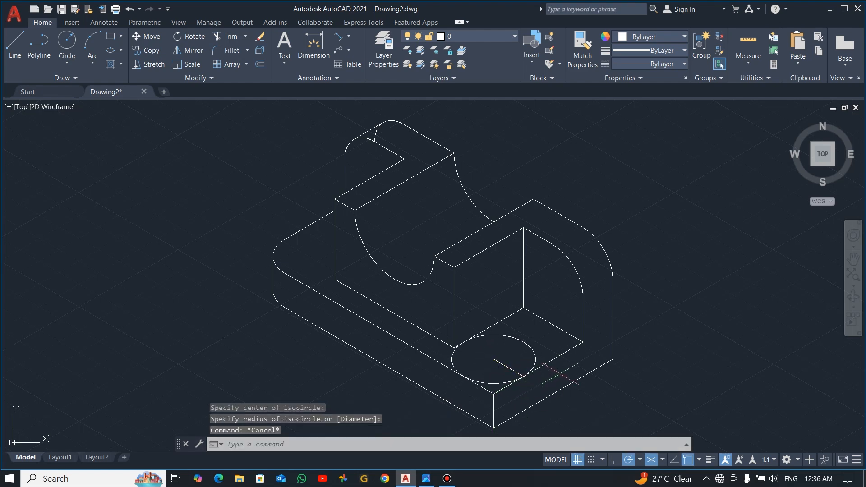
# Trim the new isocircle down to the arc rounding the base's front corner.
pyautogui.write('tr')
pyautogui.press('Return')
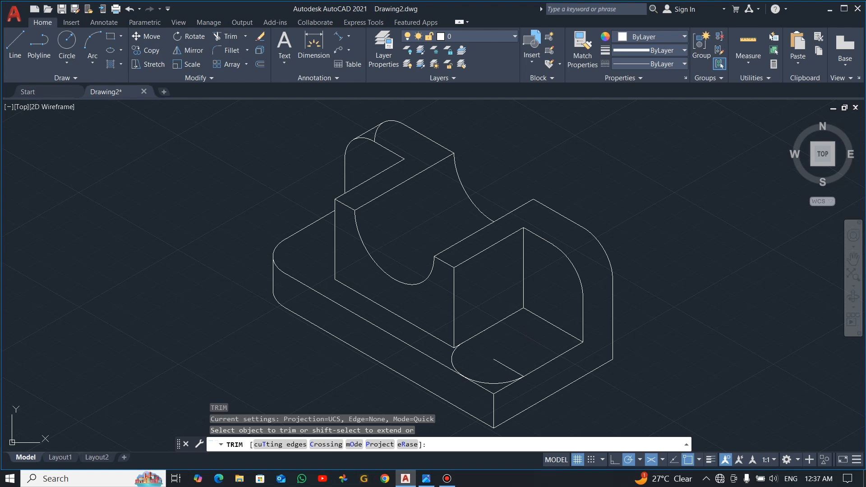
pyautogui.click(510, 337)
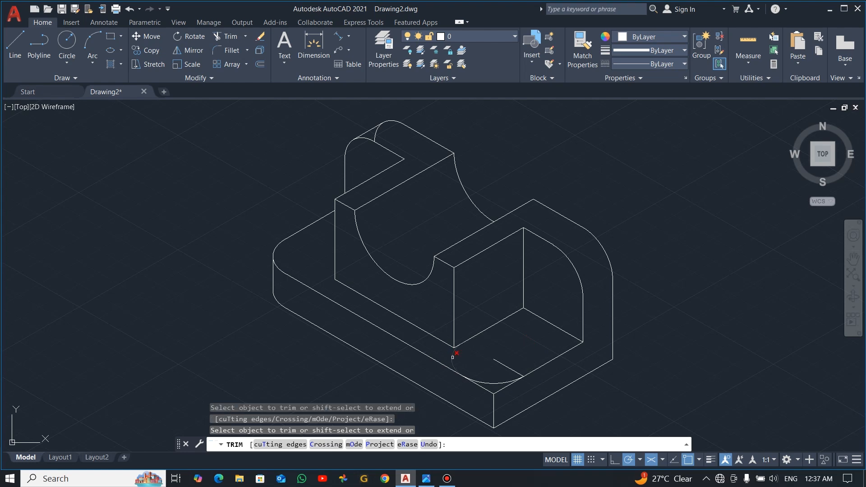
pyautogui.press('Escape')
# Copy the base's front corner arc 15 units straight down to the bottom edge.
pyautogui.click(485, 379)
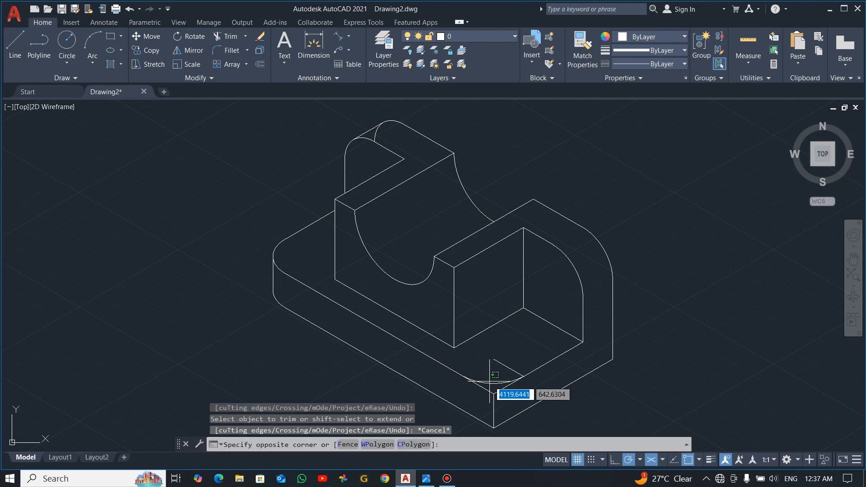
pyautogui.press('Escape')
pyautogui.click(492, 383)
pyautogui.write('co')
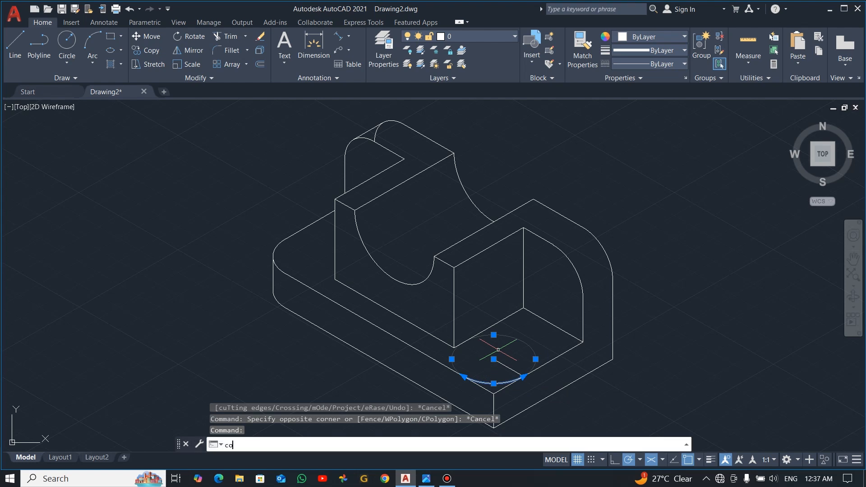
pyautogui.press('Return')
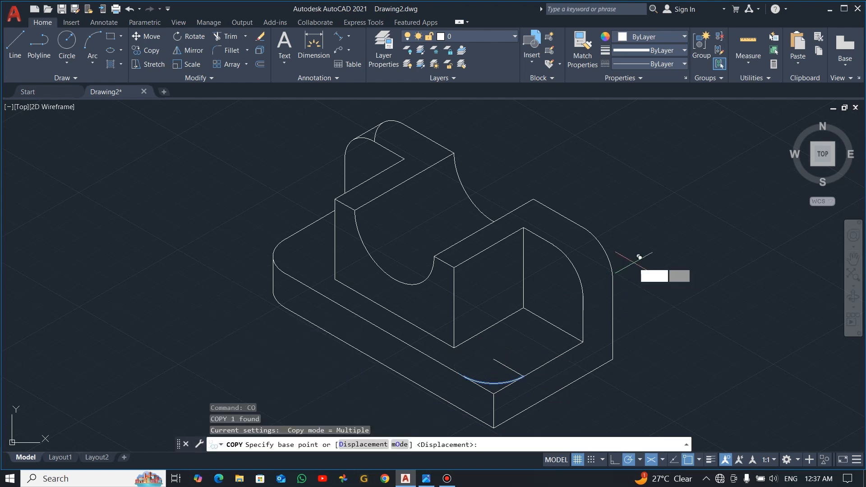
pyautogui.click(634, 281)
pyautogui.write('15')
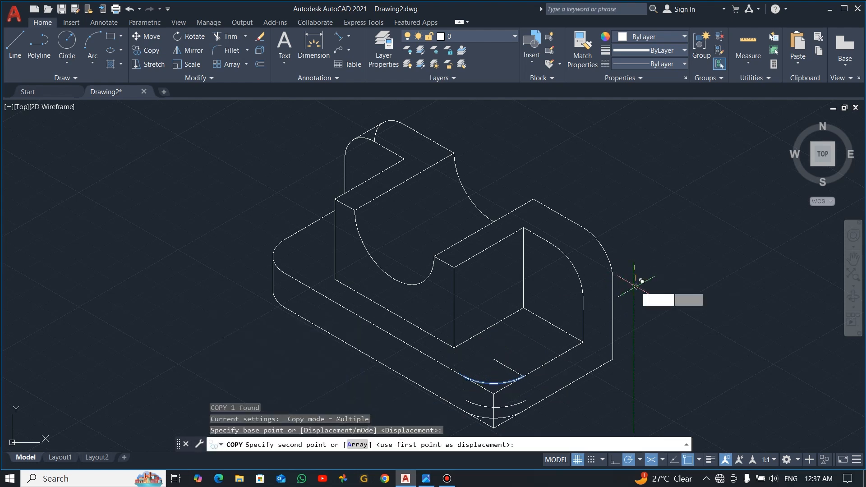
pyautogui.press('Return')
pyautogui.press('Escape')
# Trim off the base's sharp front corner edges outside the two arcs, and delete the 15-unit construction line.
pyautogui.write('t')
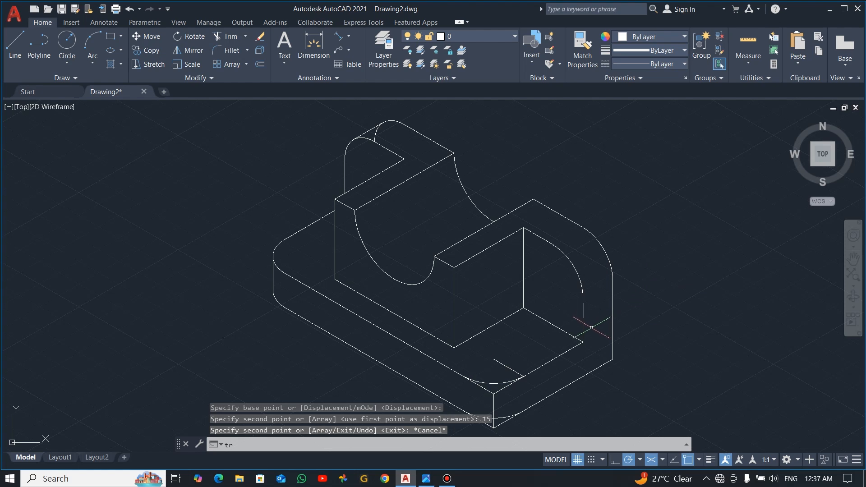
pyautogui.write('r')
pyautogui.press('Return')
pyautogui.click(484, 387)
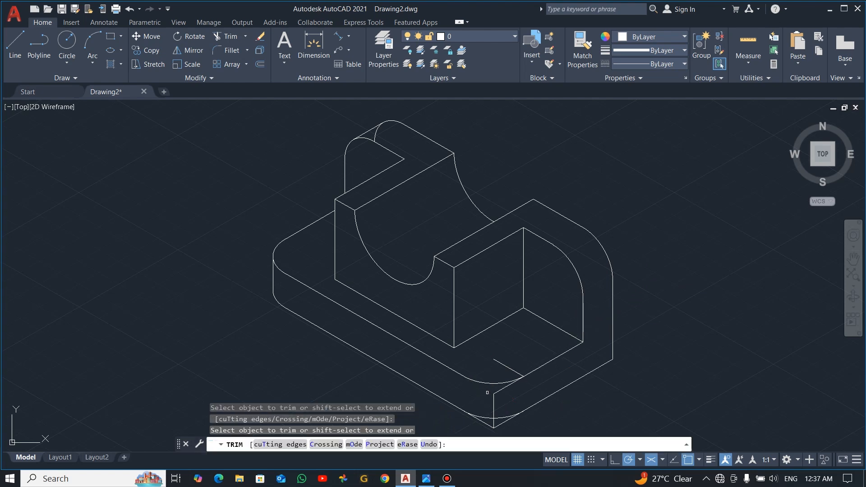
pyautogui.click(494, 399)
pyautogui.press('Escape')
pyautogui.click(509, 368)
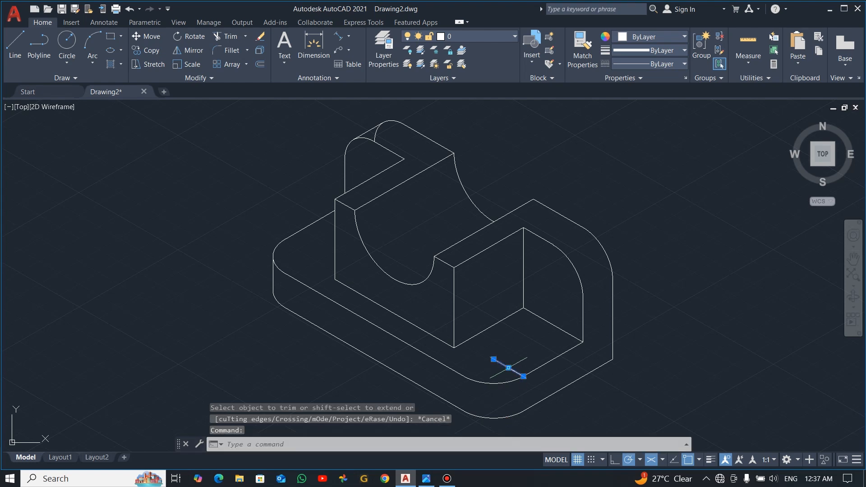
pyautogui.press('Delete')
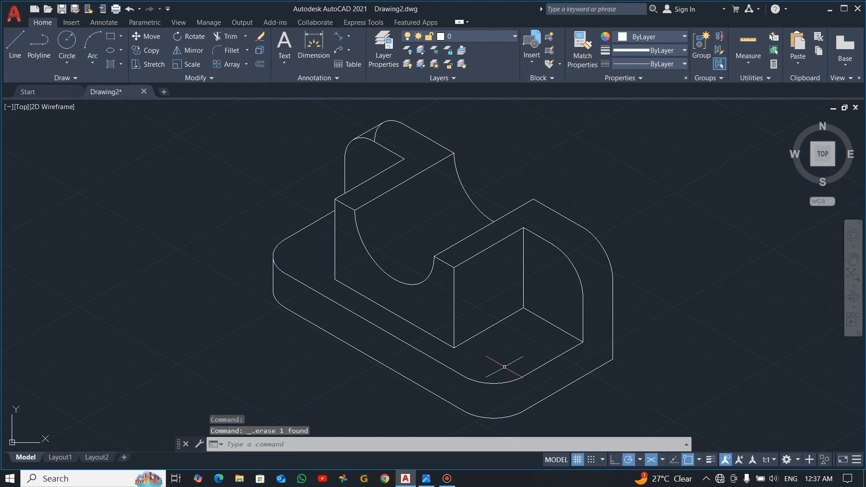
# Trim the hidden part of the rear corner arc inside the left upright's top surface.
pyautogui.write('tr')
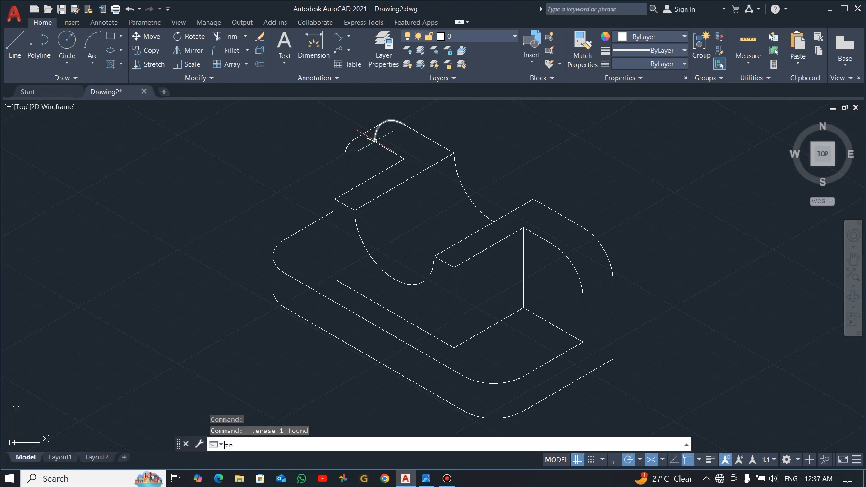
pyautogui.press('Return')
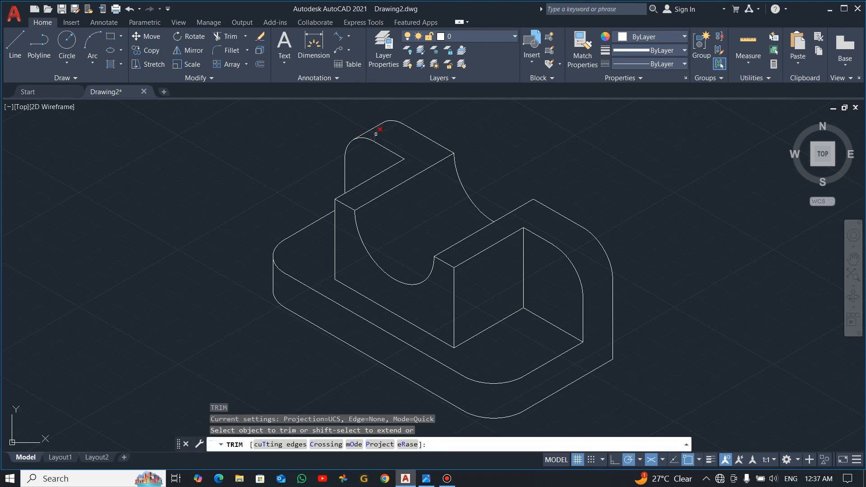
pyautogui.click(376, 134)
pyautogui.press('Escape')
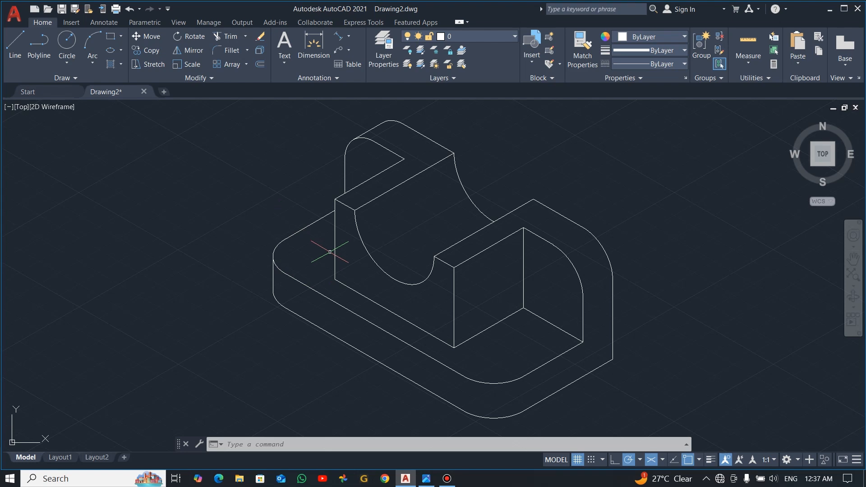
# Check the hole callout in the reference image, and draw a 10-unit-diameter isocircle at the centre of the base's left corner arc.
pyautogui.write('el')
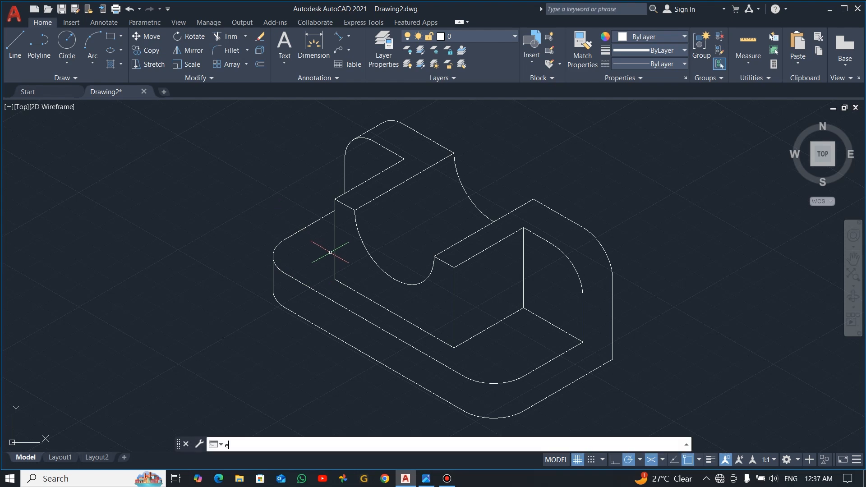
pyautogui.press('Return')
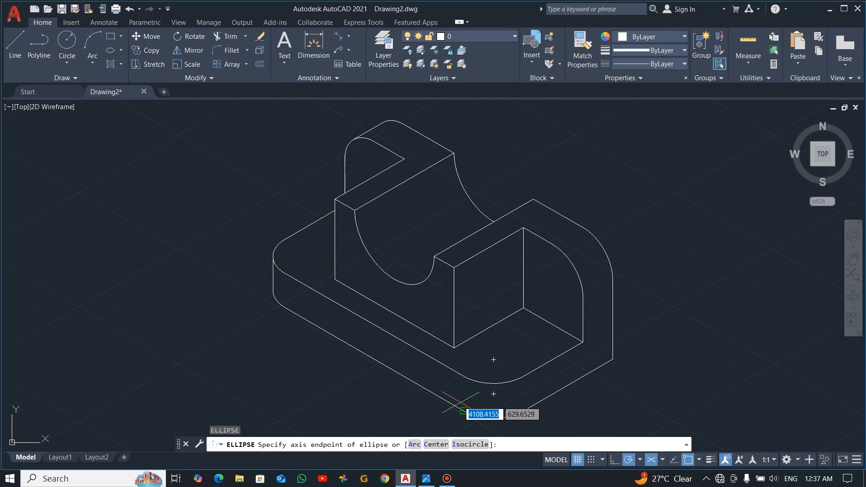
pyautogui.click(454, 445)
pyautogui.hotkey('alt', 'Tab')
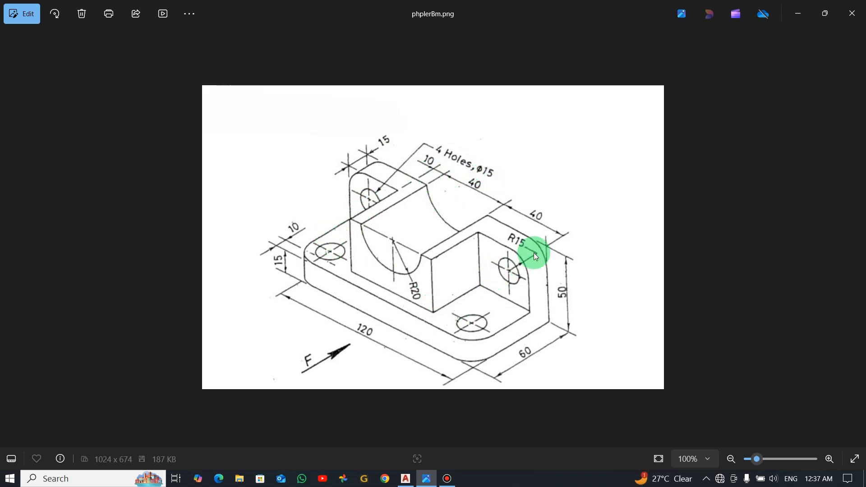
pyautogui.hotkey('alt', 'Tab')
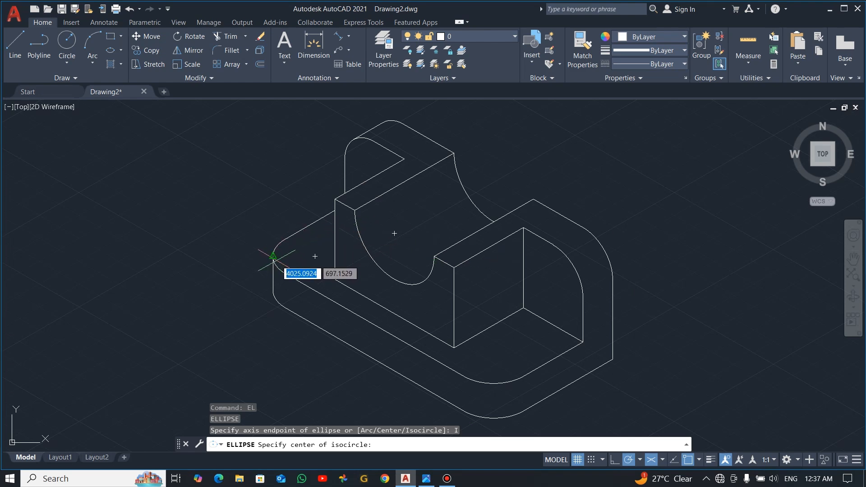
pyautogui.click(315, 256)
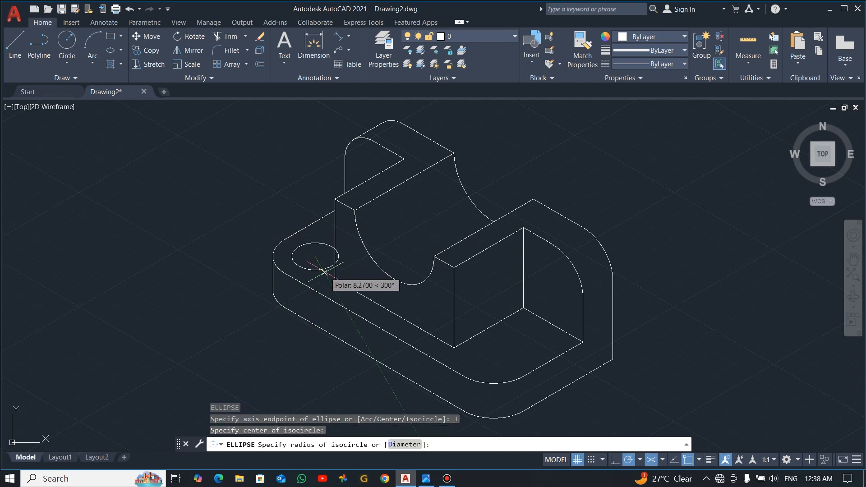
pyautogui.click(400, 444)
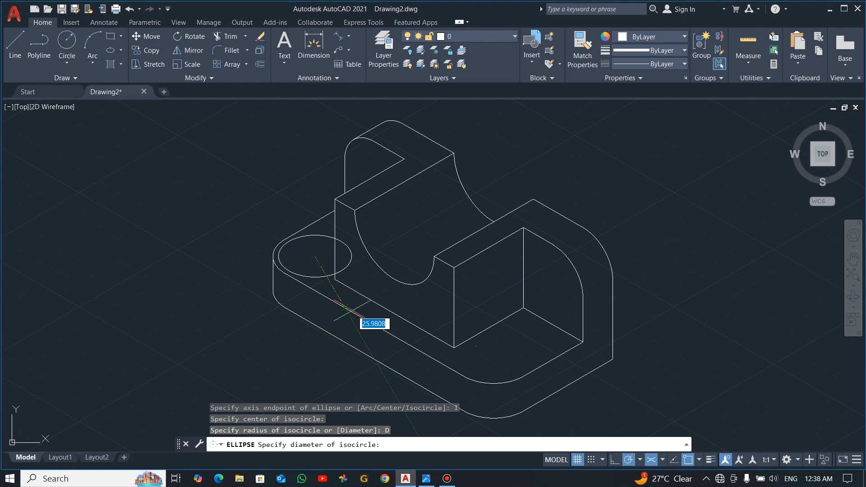
pyautogui.write('10')
pyautogui.press('Return')
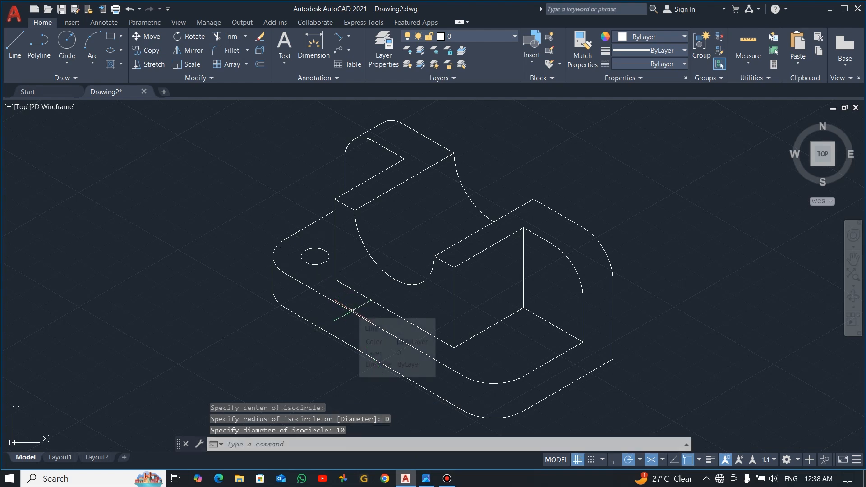
# Delete the 10-unit isocircle at the base's left corner.
pyautogui.press('Escape')
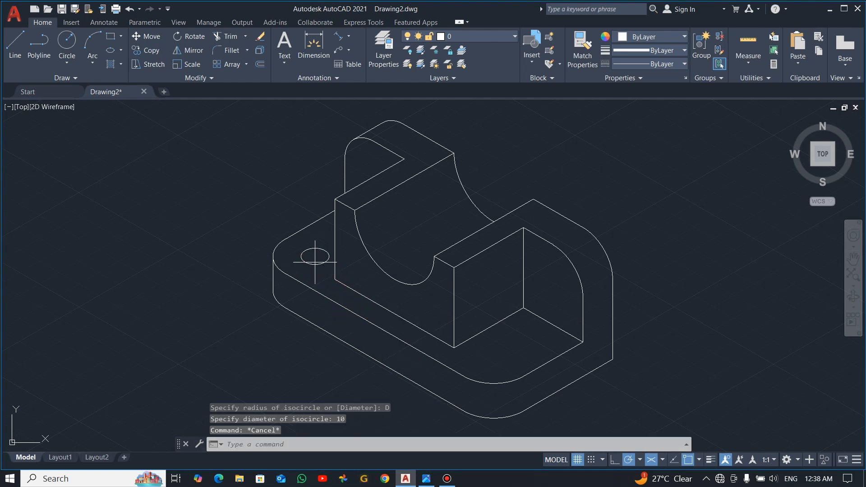
pyautogui.click(315, 263)
pyautogui.press('Escape')
pyautogui.click(315, 263)
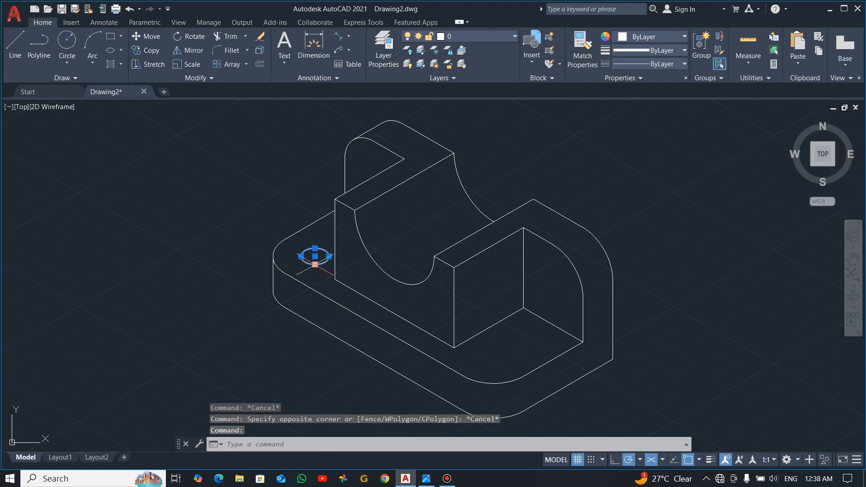
pyautogui.press('Delete')
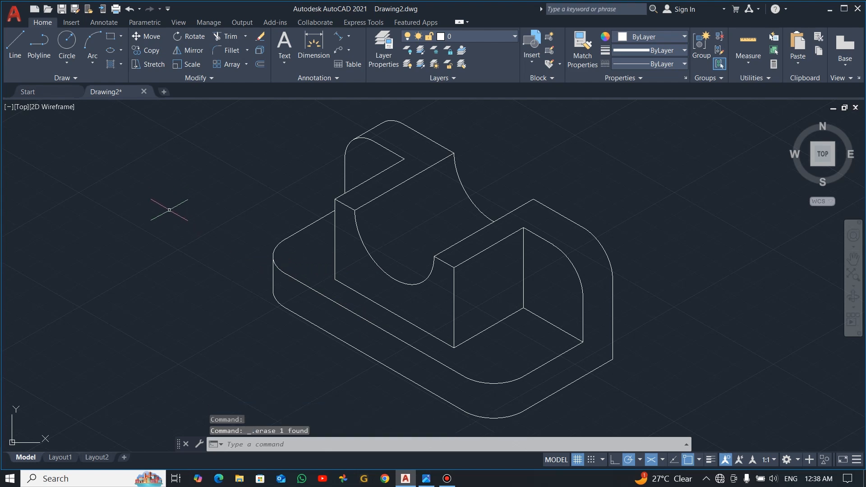
# Redraw the 10-unit-diameter isocircle at the centre of the base's left corner arc, and erase it again.
pyautogui.write('el')
pyautogui.press('Return')
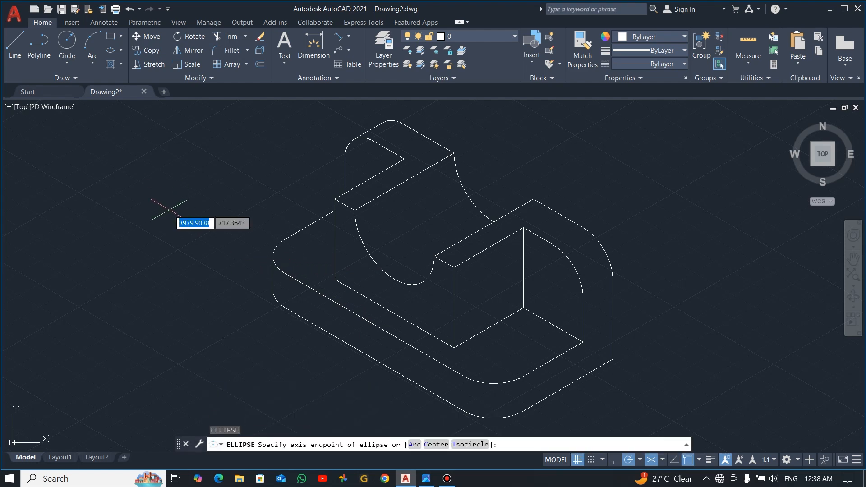
pyautogui.click(169, 211)
pyautogui.write('i')
pyautogui.press('Return')
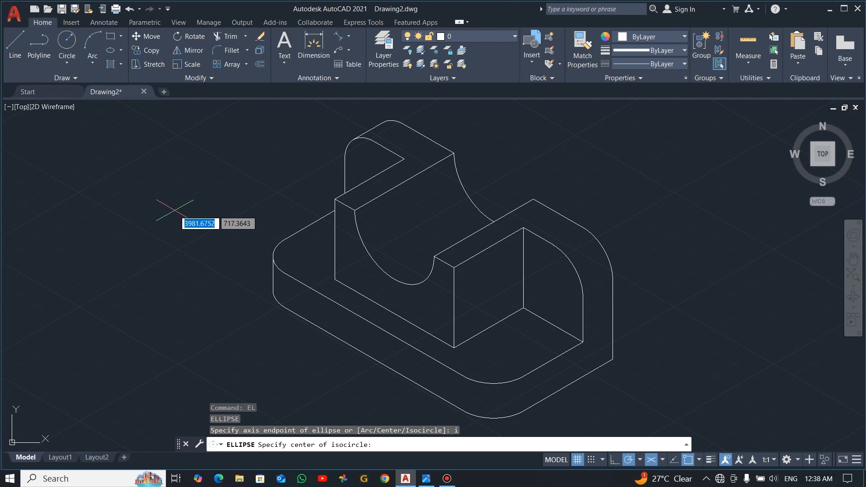
pyautogui.click(315, 257)
pyautogui.write('d')
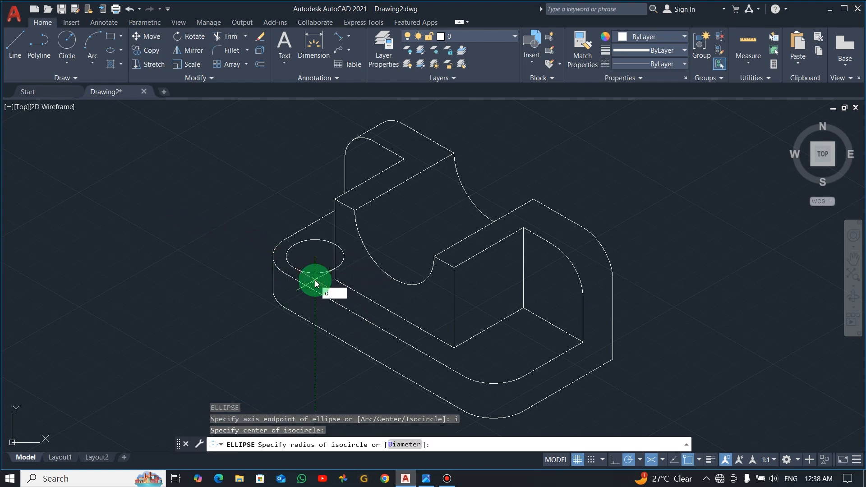
pyautogui.press('Return')
pyautogui.write('1')
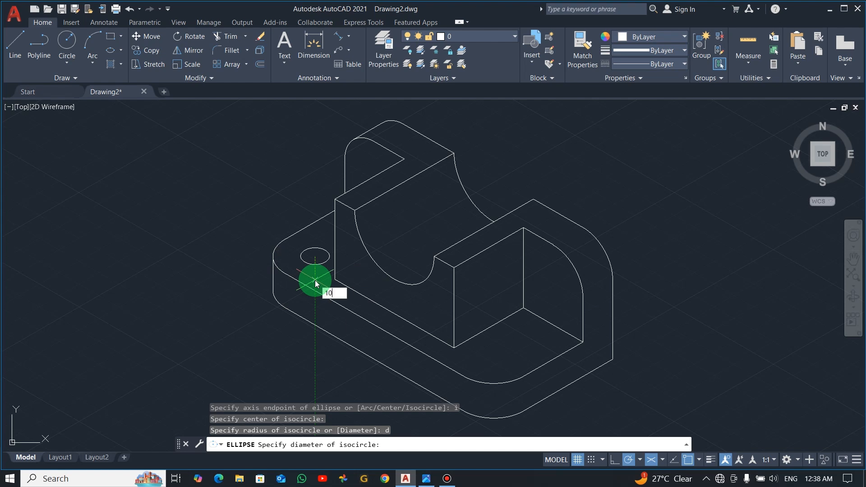
pyautogui.write('0')
pyautogui.press('Return')
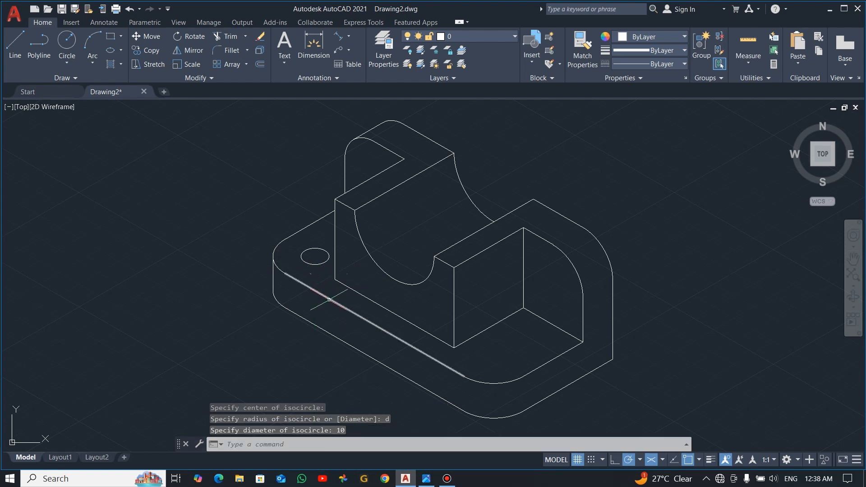
pyautogui.click(320, 263)
pyautogui.press('Delete')
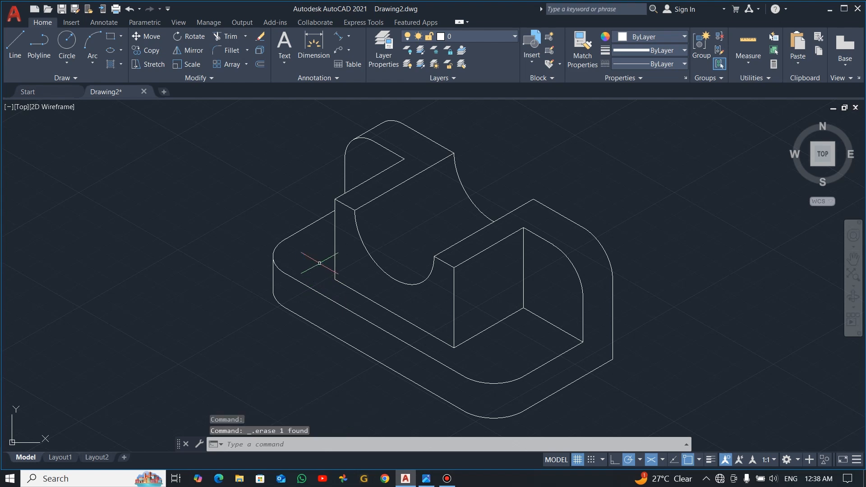
# Draw the base's left hole as an isocircle centred on the left corner arc's centre.
pyautogui.write('el')
pyautogui.press('Return')
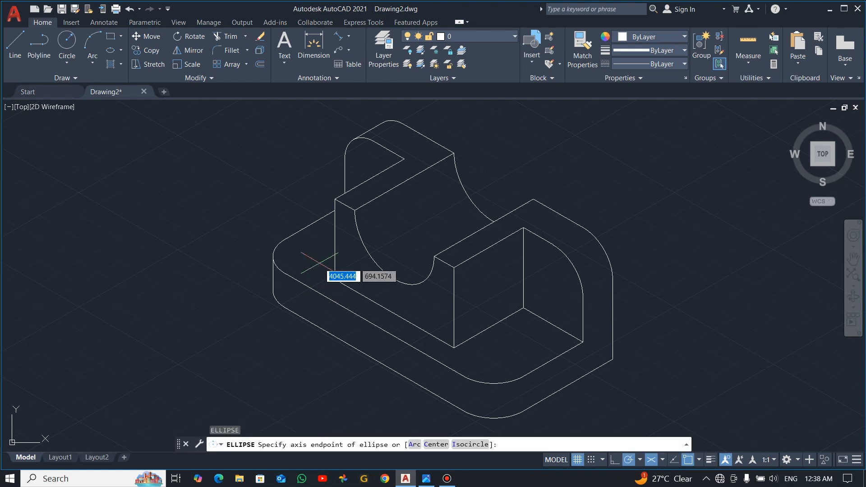
pyautogui.click(472, 444)
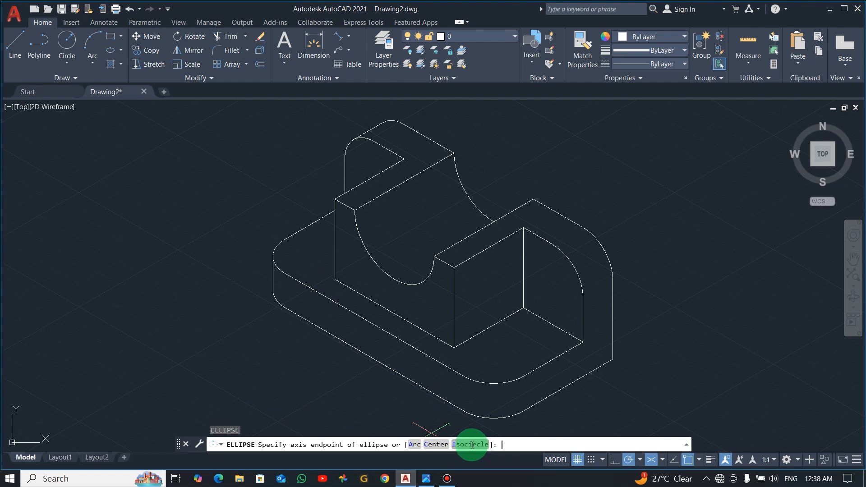
pyautogui.click(315, 256)
pyautogui.write('1')
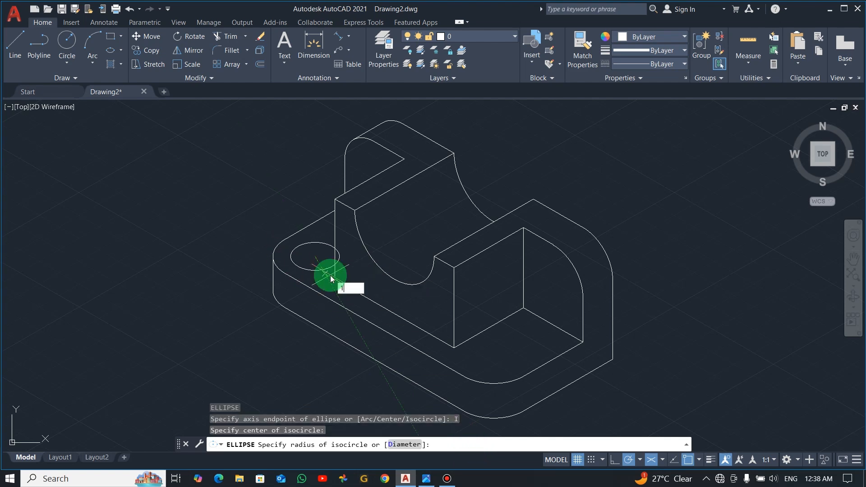
pyautogui.write('5')
pyautogui.press('Return')
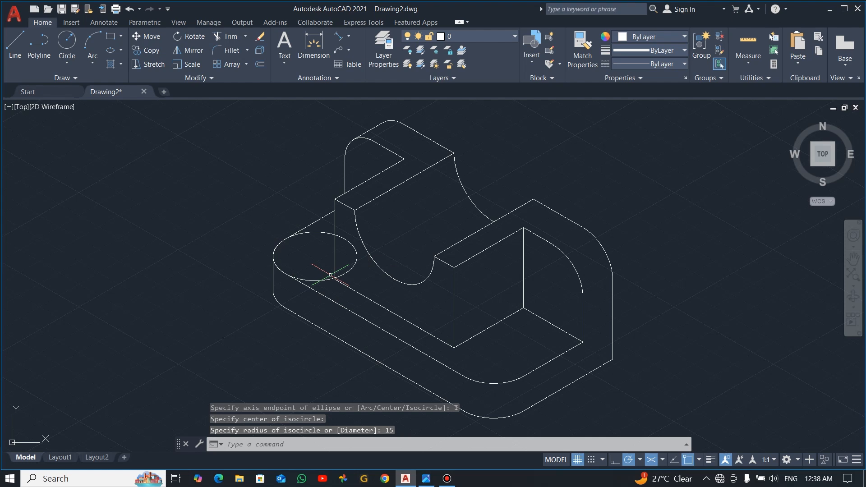
pyautogui.click(328, 280)
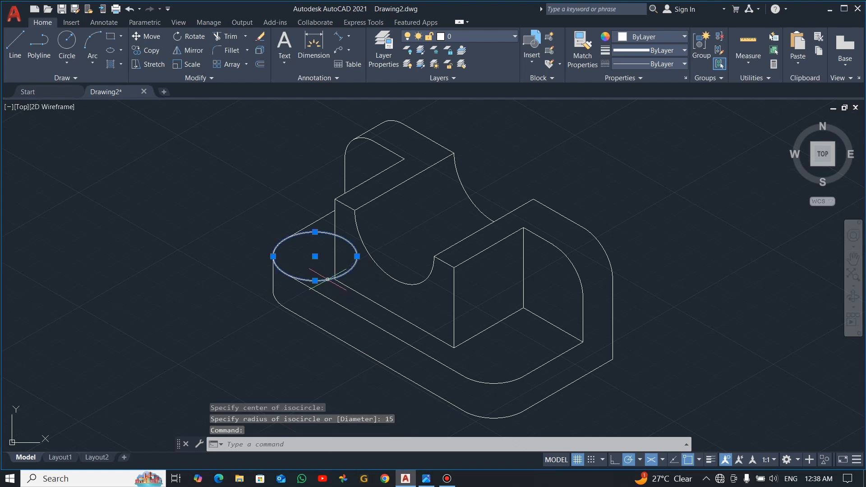
pyautogui.press('Delete')
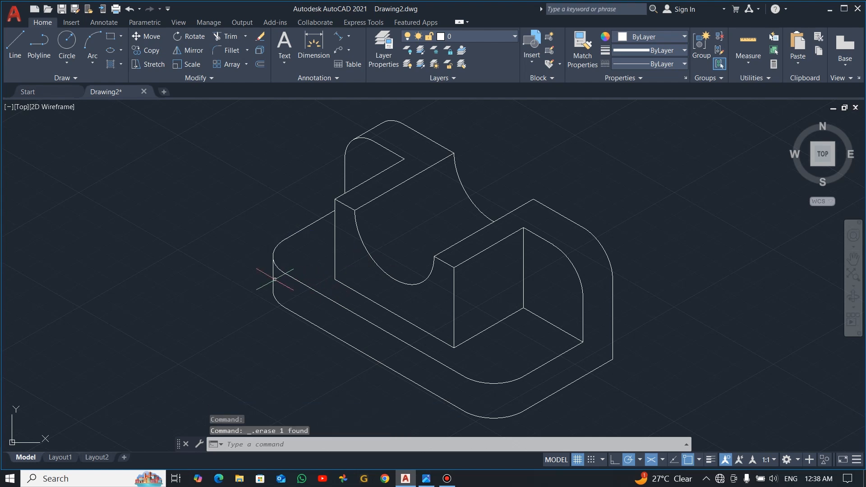
# Draw a 15-diameter isocircle on the base's top face, centred on its far-left rounded corner.
pyautogui.write('el')
pyautogui.press('Return')
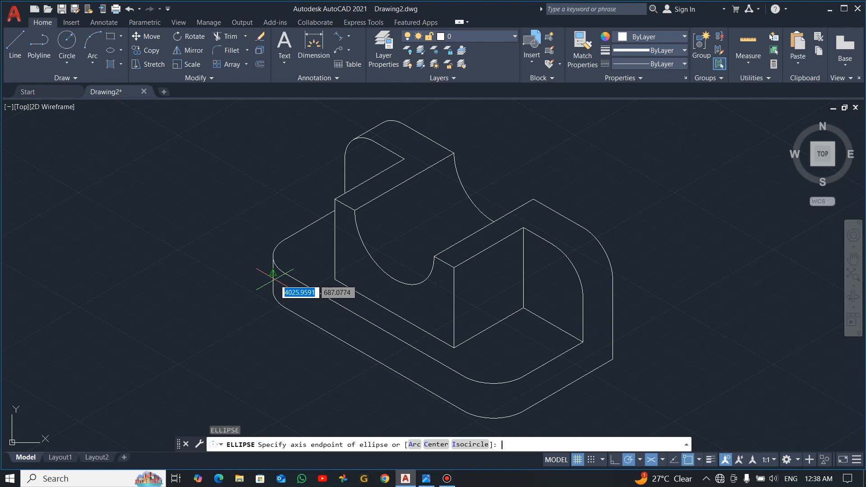
pyautogui.click(469, 446)
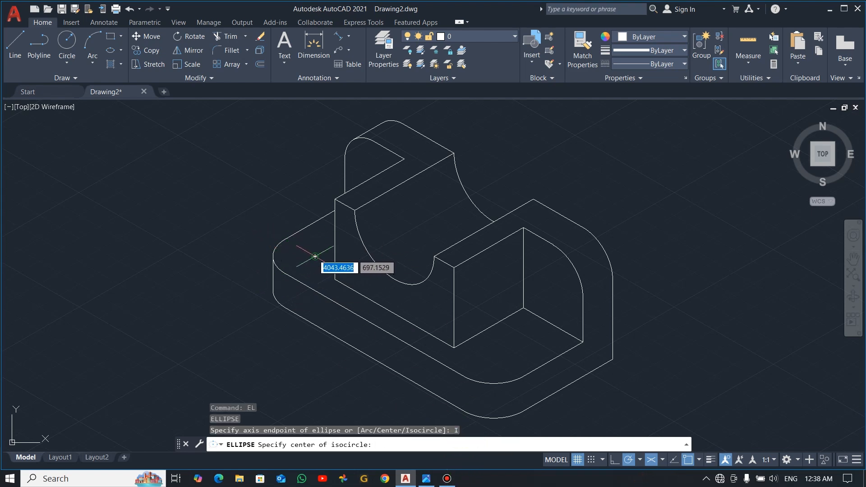
pyautogui.click(315, 257)
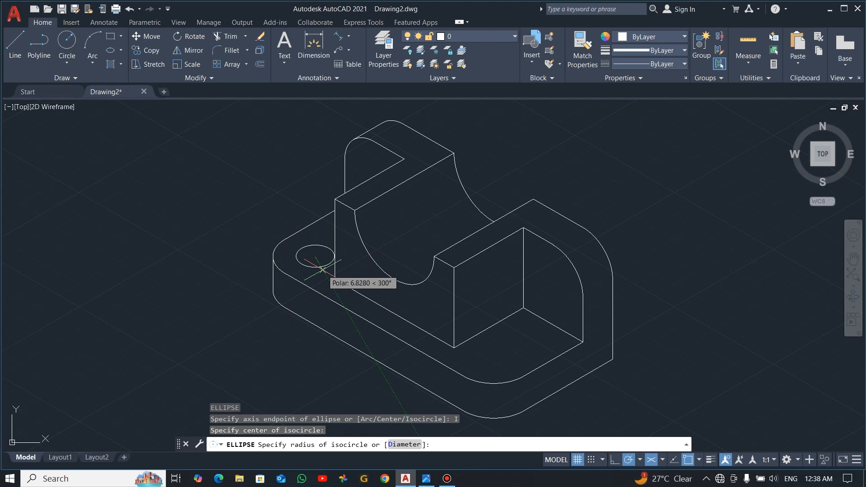
pyautogui.write('d')
pyautogui.press('Return')
pyautogui.write('15')
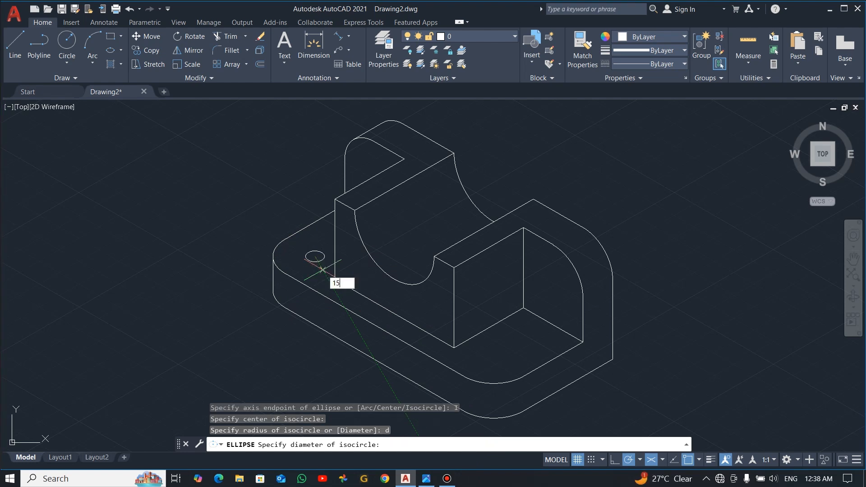
pyautogui.press('Return')
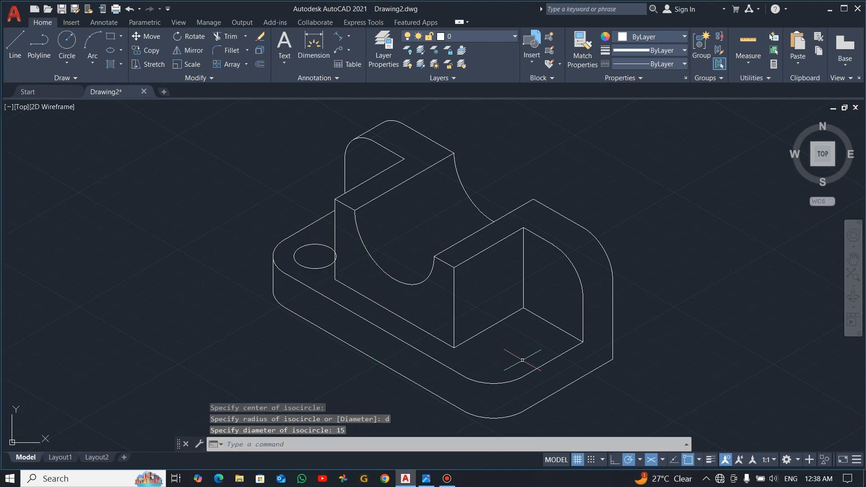
# Draw a 15-diameter isocircle on the base's top face, centred on its front rounded corner.
pyautogui.moveTo(542, 387); pyautogui.dragTo(504, 362, button='middle')
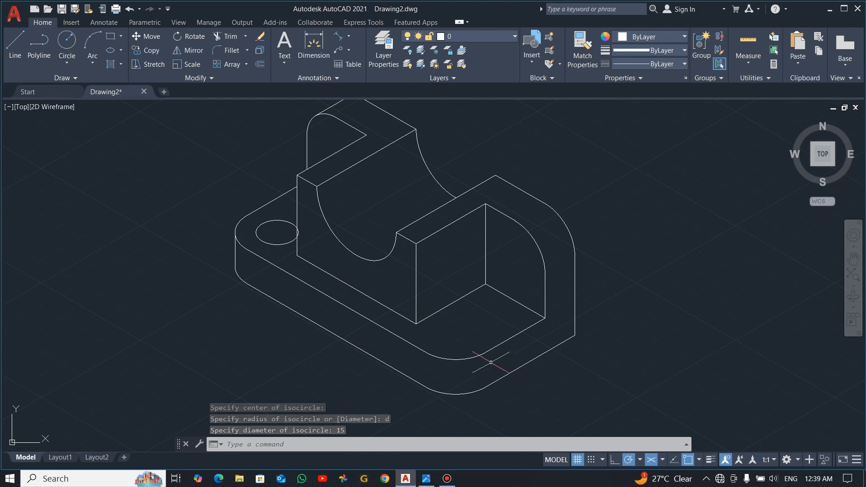
pyautogui.press('Return')
pyautogui.click(459, 445)
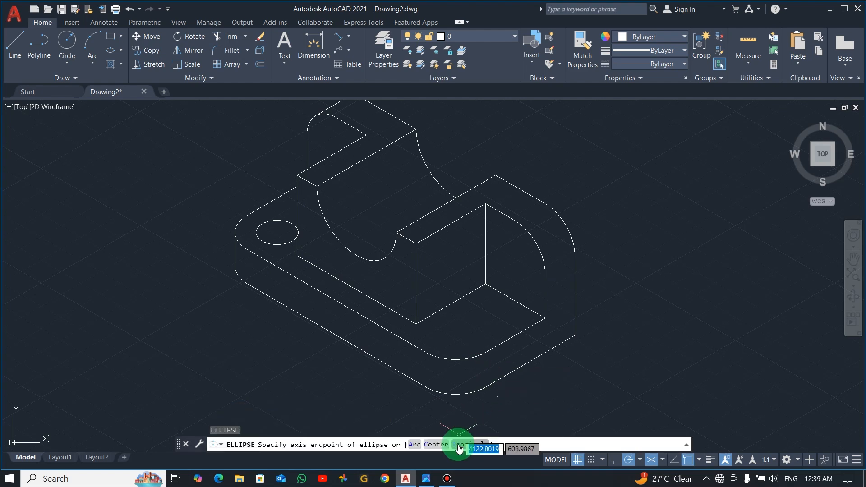
pyautogui.click(457, 335)
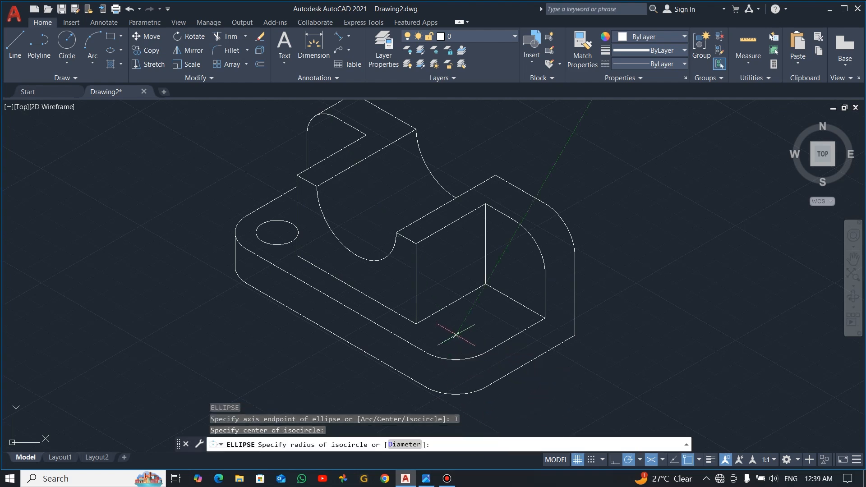
pyautogui.write('d')
pyautogui.press('Return')
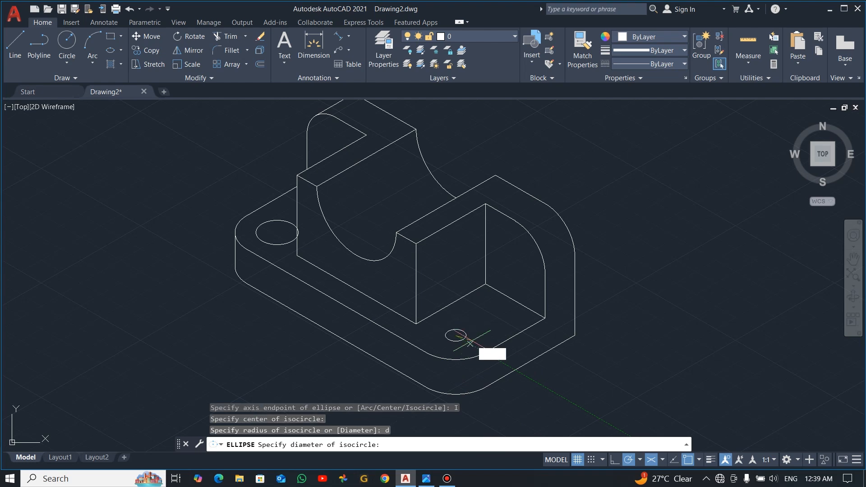
pyautogui.write('15')
pyautogui.press('Return')
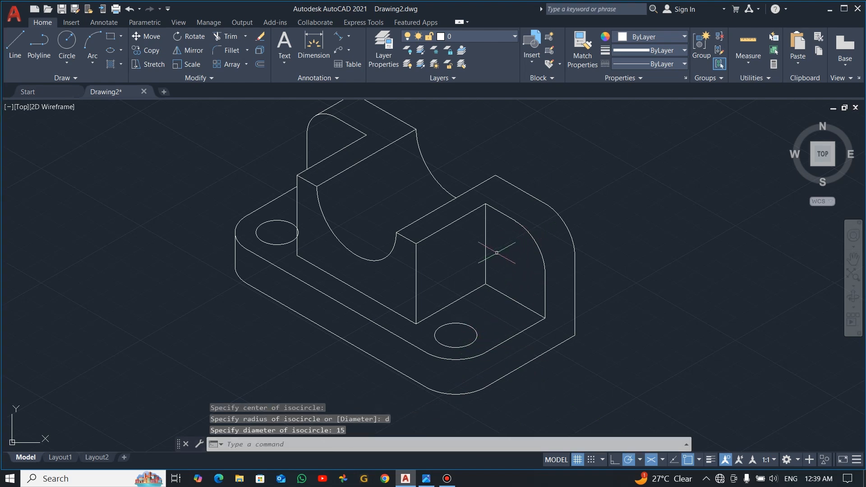
# Draw a 15-diameter isocircle in the left isoplane on the right upright's face, centred on its rounded corner.
pyautogui.write('el')
pyautogui.press('Return')
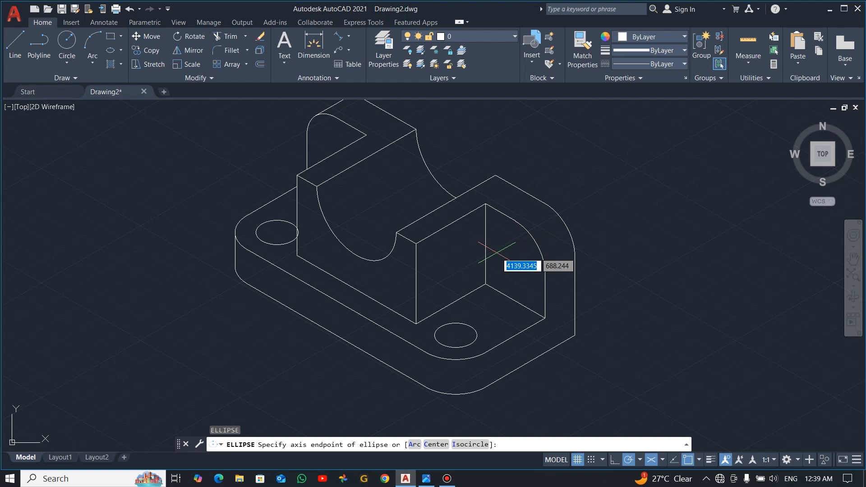
pyautogui.write('i')
pyautogui.press('Return')
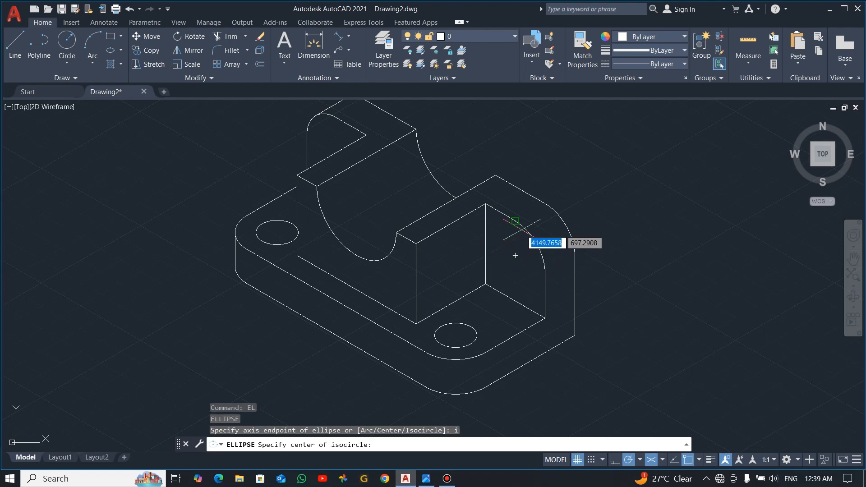
pyautogui.click(514, 253)
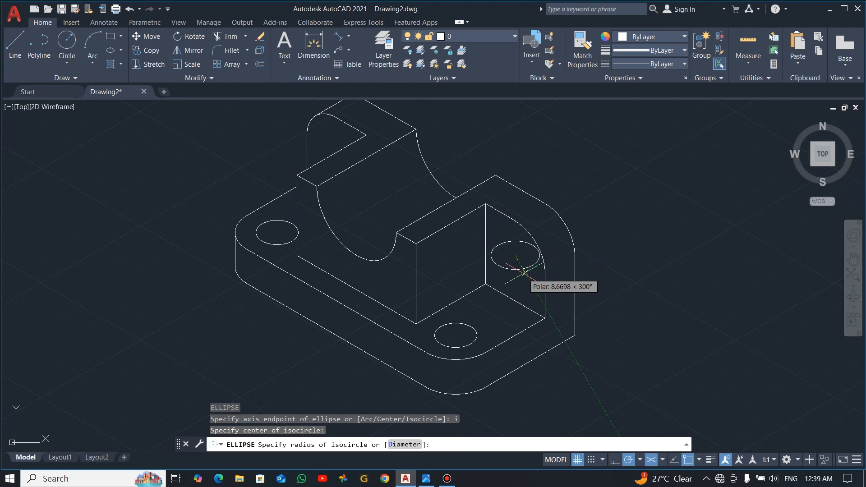
pyautogui.press('F5')
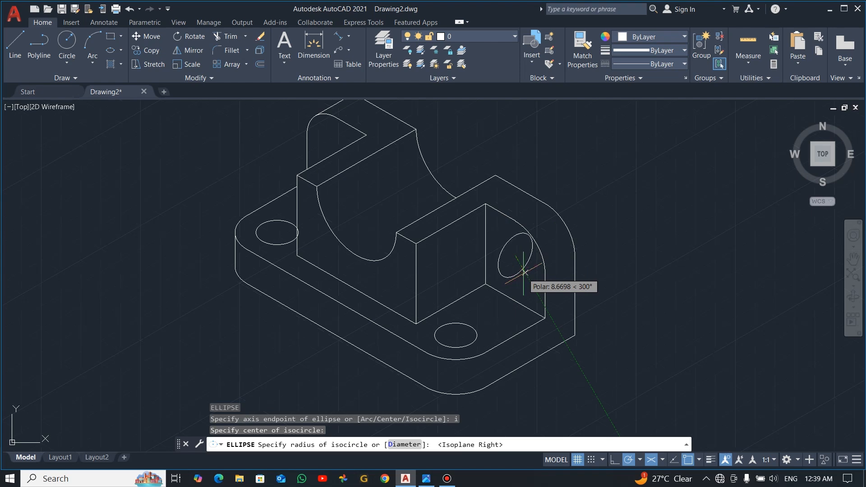
pyautogui.press('F5')
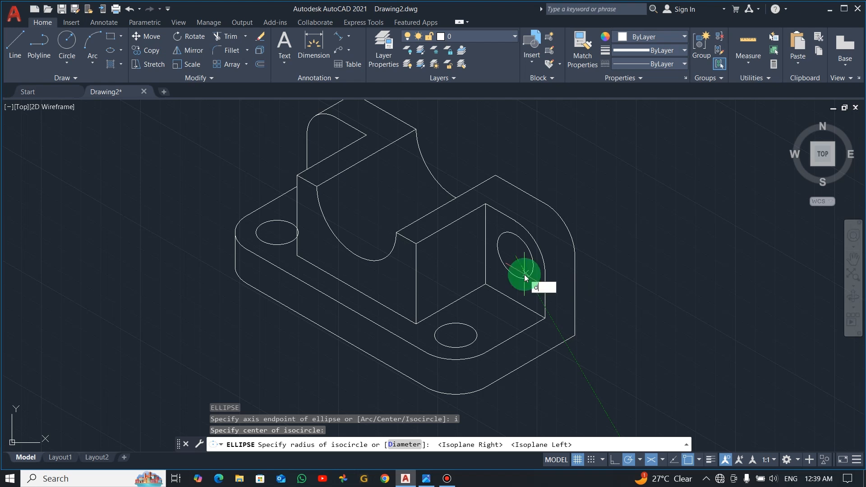
pyautogui.write('d')
pyautogui.press('Return')
pyautogui.write('15')
pyautogui.press('Return')
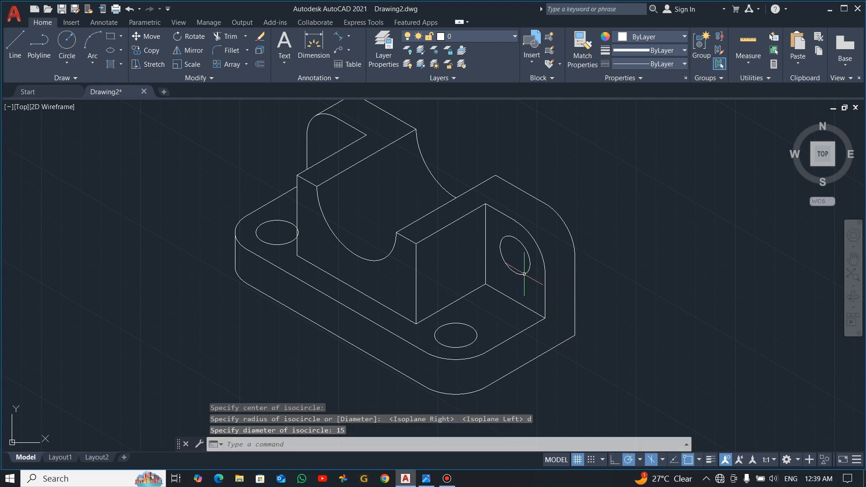
# Draw a 15-diameter isocircle in the left isoplane on the rear-left upright's face, centred on its rounded corner.
pyautogui.moveTo(373, 156); pyautogui.dragTo(400, 203, button='middle')
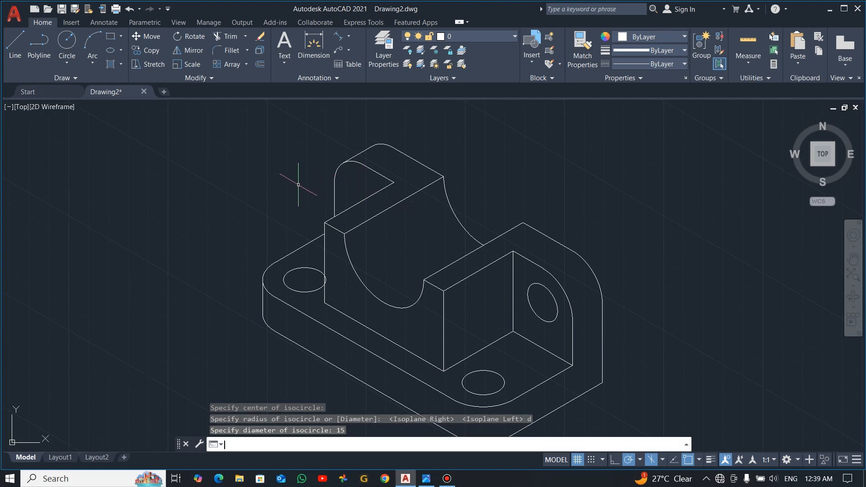
pyautogui.write('el')
pyautogui.press('Return')
pyautogui.write('i')
pyautogui.press('Return')
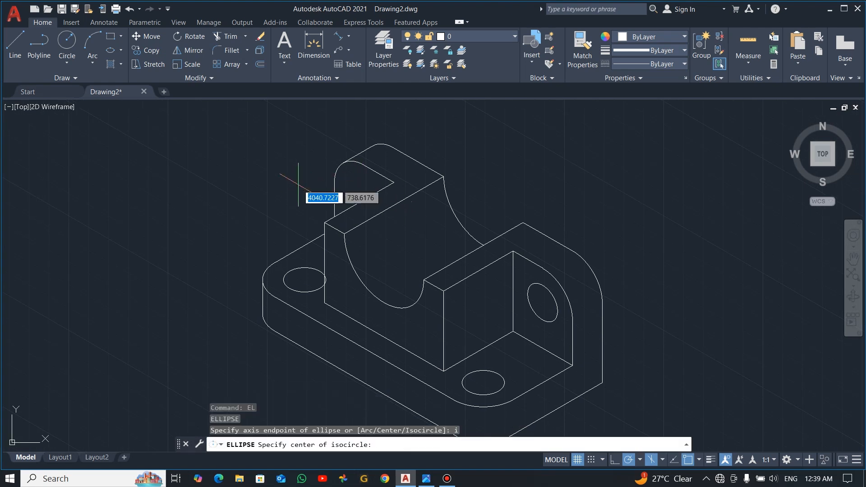
pyautogui.click(366, 200)
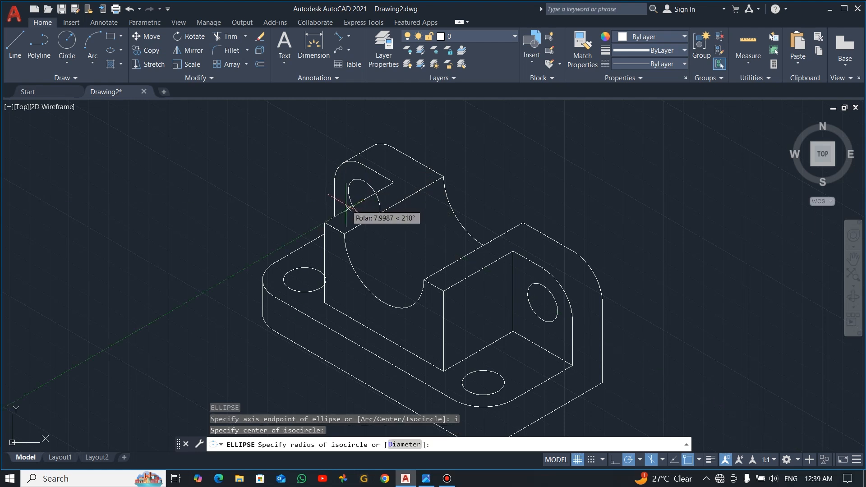
pyautogui.write('d')
pyautogui.press('Return')
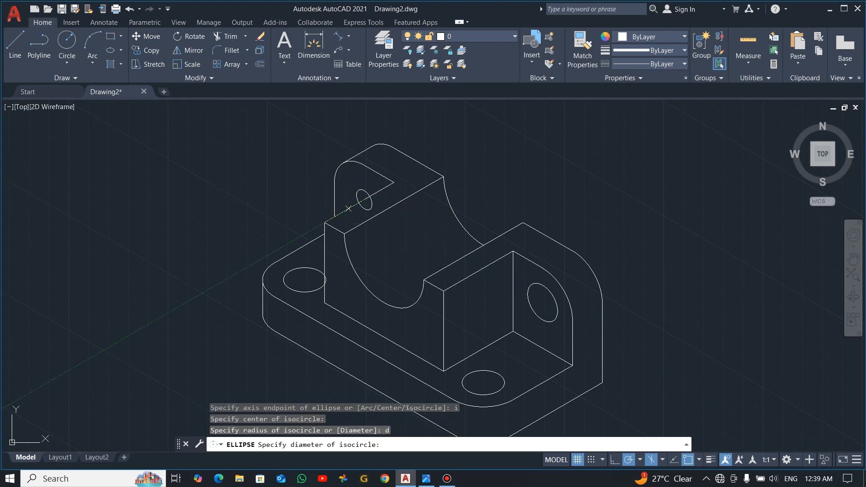
pyautogui.write('15')
pyautogui.press('Return')
# Trim the hidden parts of the rear upright's hole and the left base hole where they pass behind the central block.
pyautogui.write('t')
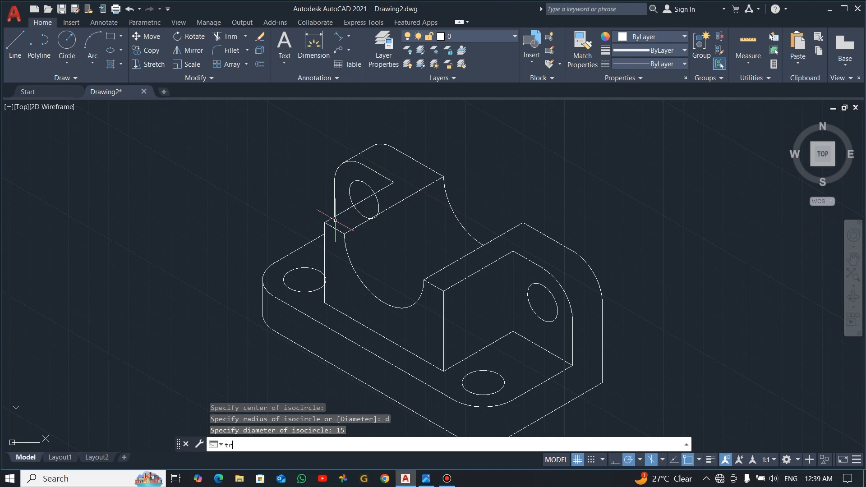
pyautogui.write('r')
pyautogui.press('Return')
pyautogui.click(377, 205)
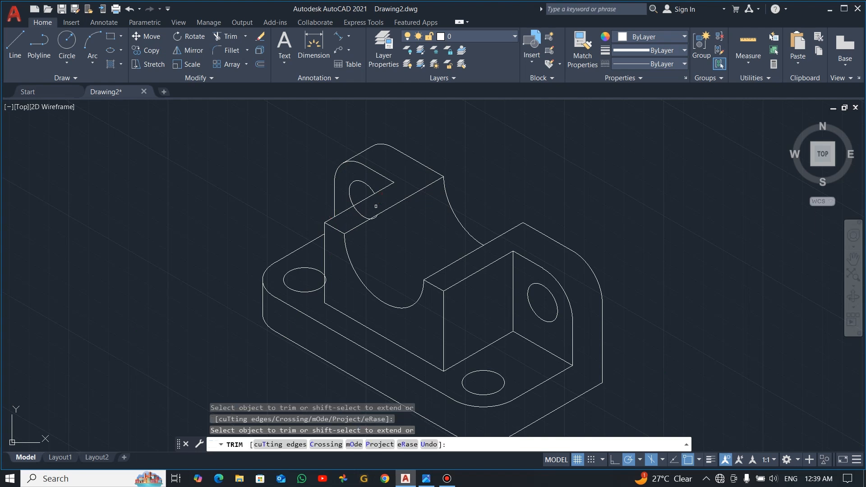
pyautogui.click(357, 211)
pyautogui.scroll(4, 368, 203)
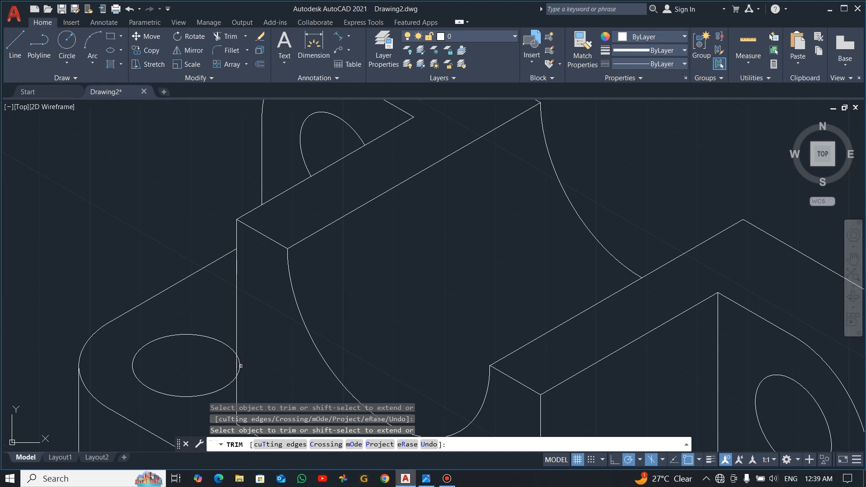
pyautogui.scroll(2, 346, 367)
pyautogui.scroll(-8, 347, 367)
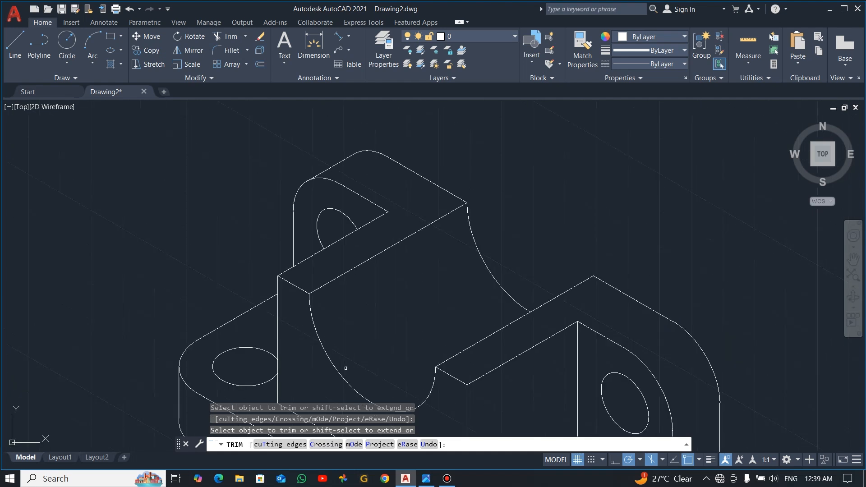
pyautogui.moveTo(407, 389); pyautogui.dragTo(406, 302, button='middle')
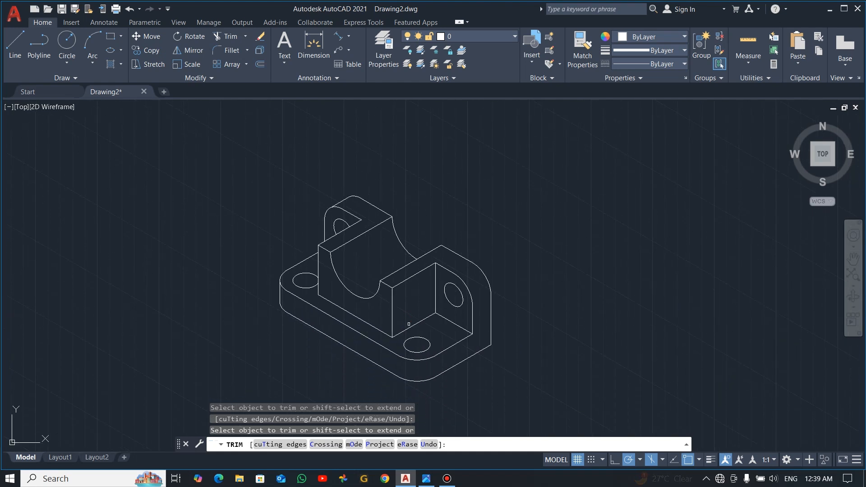
pyautogui.press('Escape')
# Turn on lineweight display so the bracket's outlines show thick, and check the whole drawing.
pyautogui.scroll(2, 352, 349)
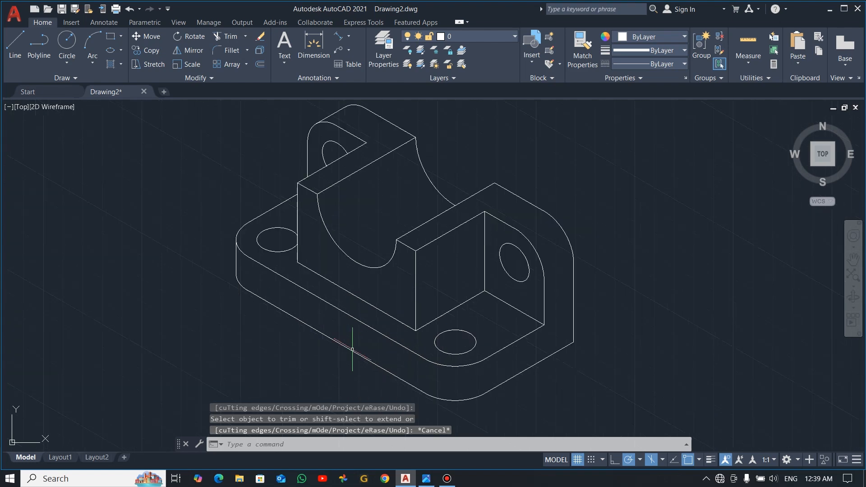
pyautogui.click(710, 460)
pyautogui.scroll(2, 398, 163)
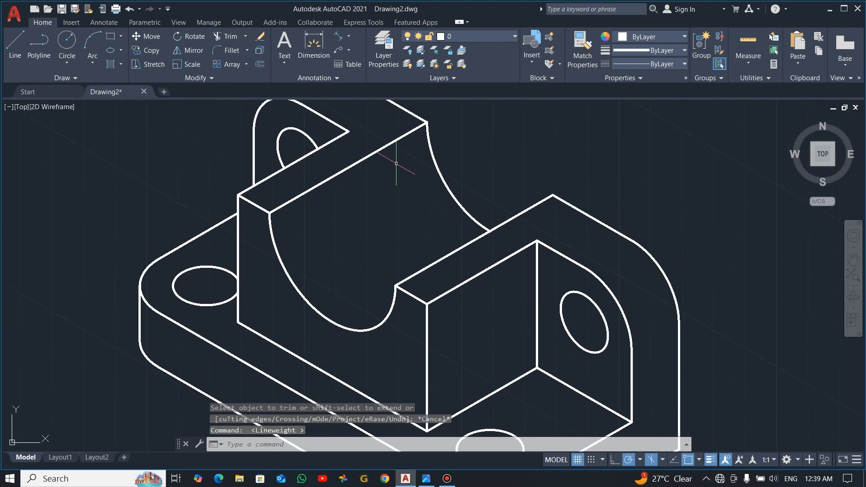
pyautogui.scroll(-2, 397, 164)
pyautogui.moveTo(449, 163); pyautogui.dragTo(459, 185, button='middle')
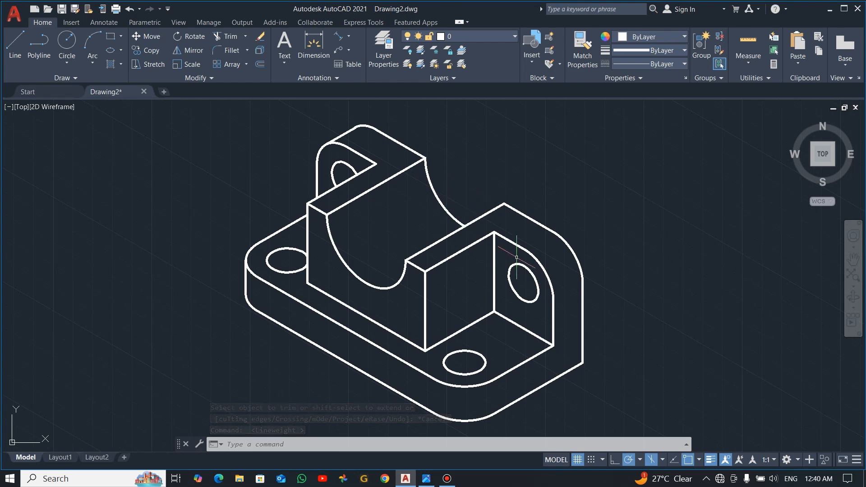
pyautogui.moveTo(515, 262)
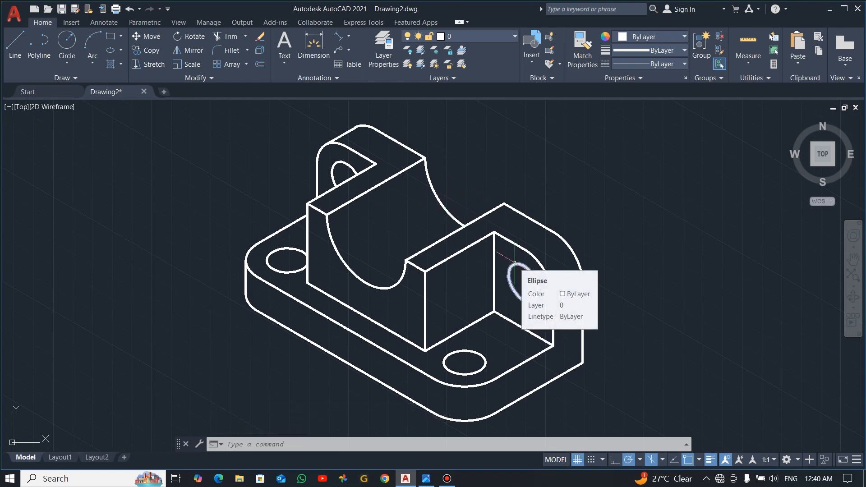
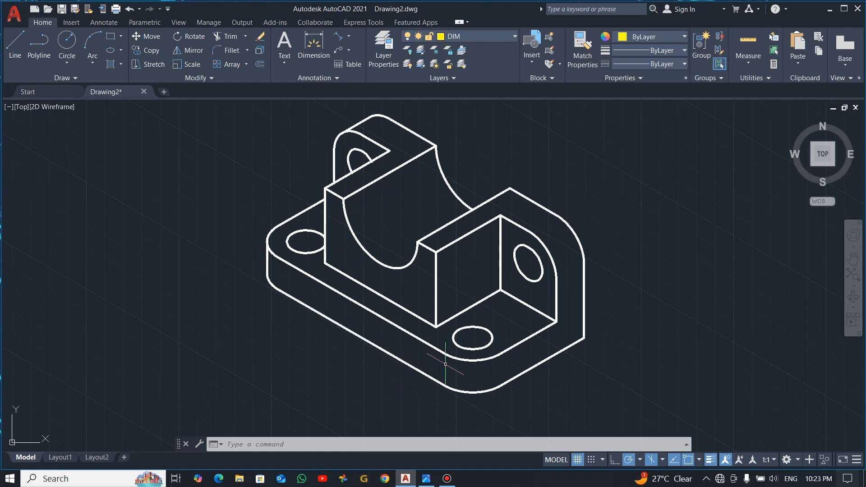
pyautogui.click(349, 37)
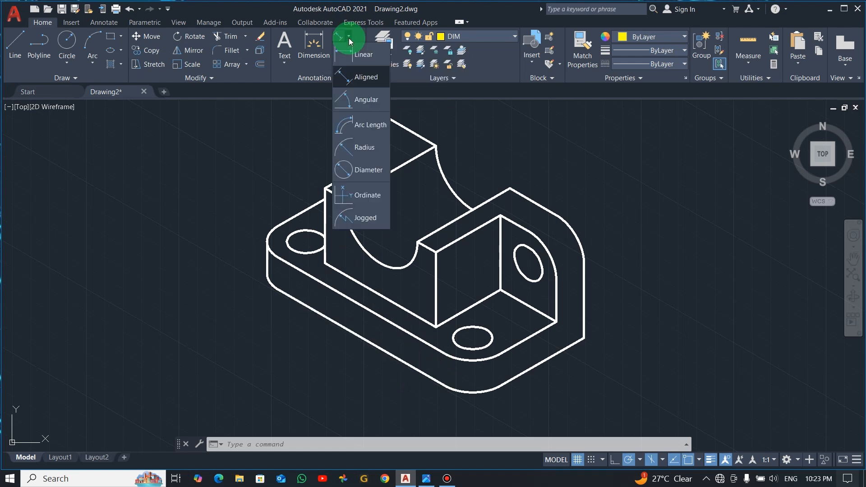
pyautogui.click(96, 22)
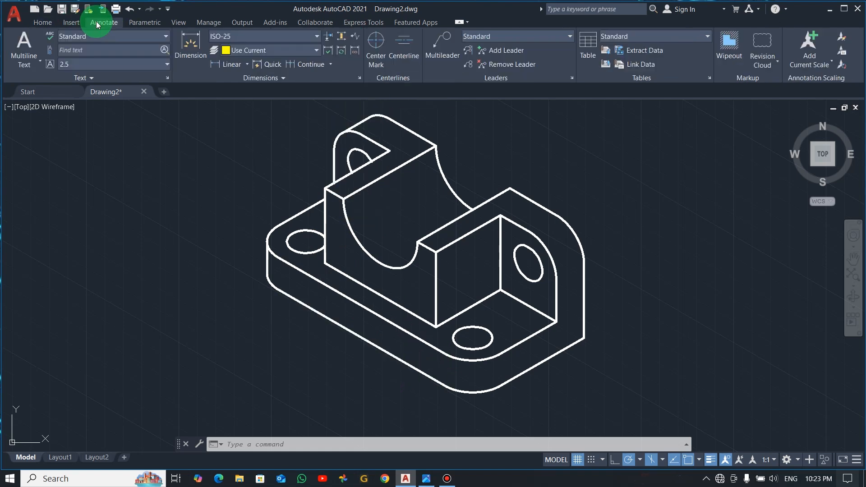
pyautogui.click(266, 64)
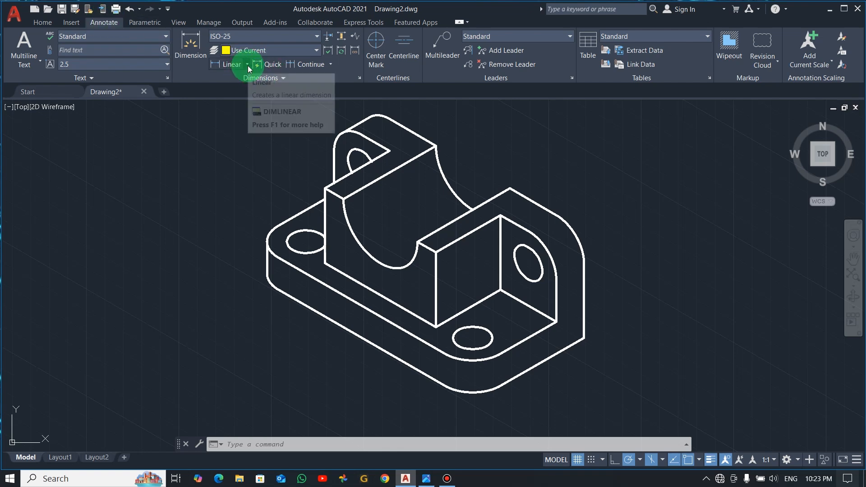
pyautogui.click(248, 65)
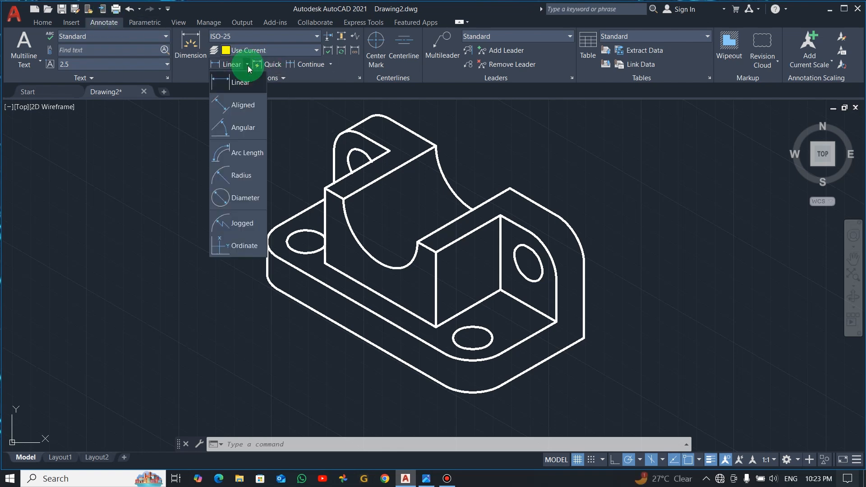
pyautogui.click(221, 108)
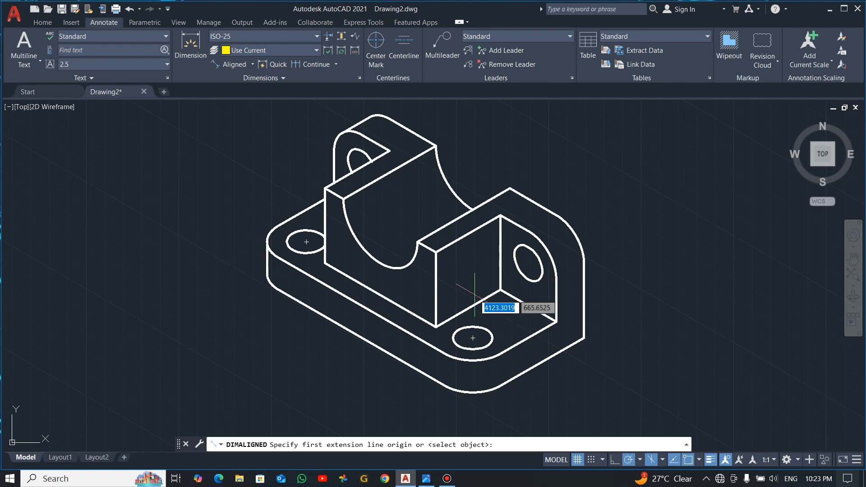
pyautogui.press('Escape')
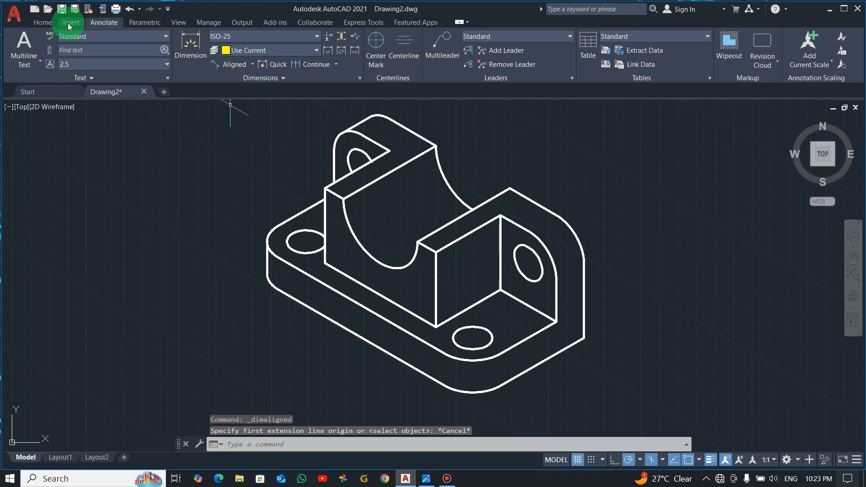
# Check the layer properties and choose DIM as the current layer for the dimensions.
pyautogui.click(43, 23)
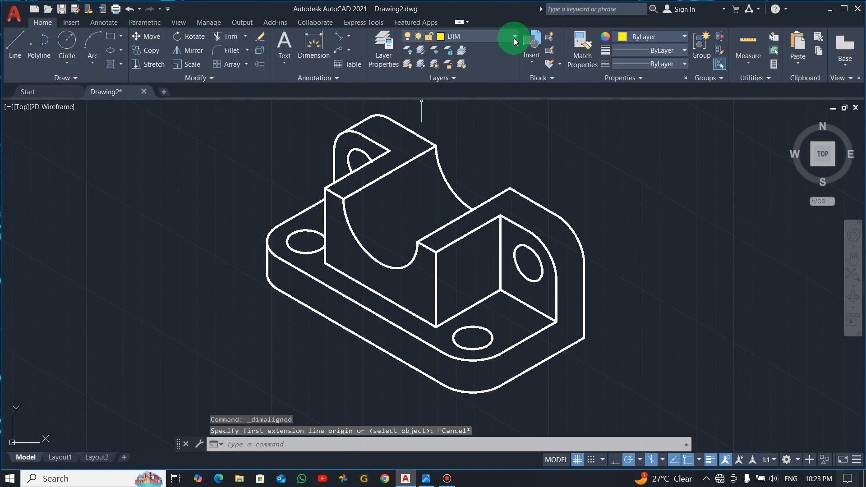
pyautogui.click(379, 50)
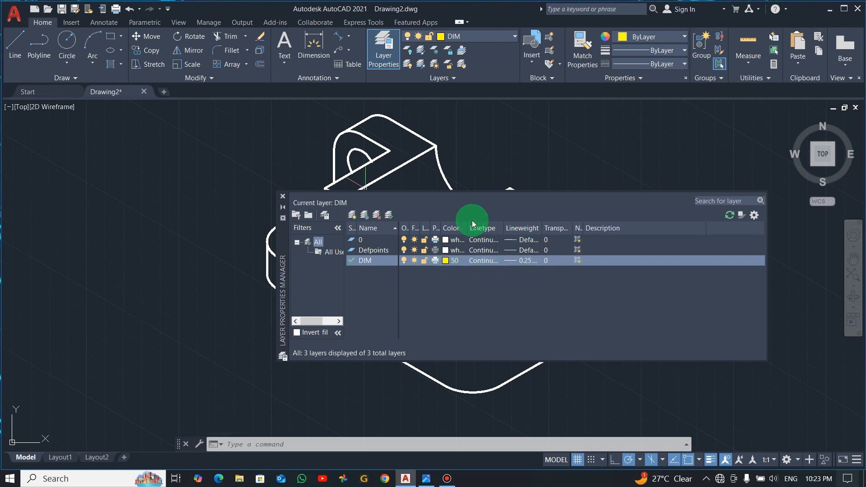
pyautogui.click(430, 66)
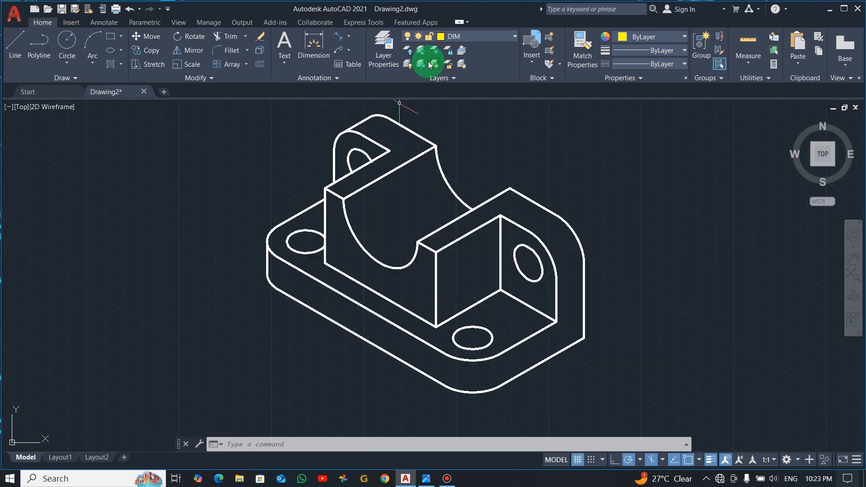
pyautogui.click(504, 36)
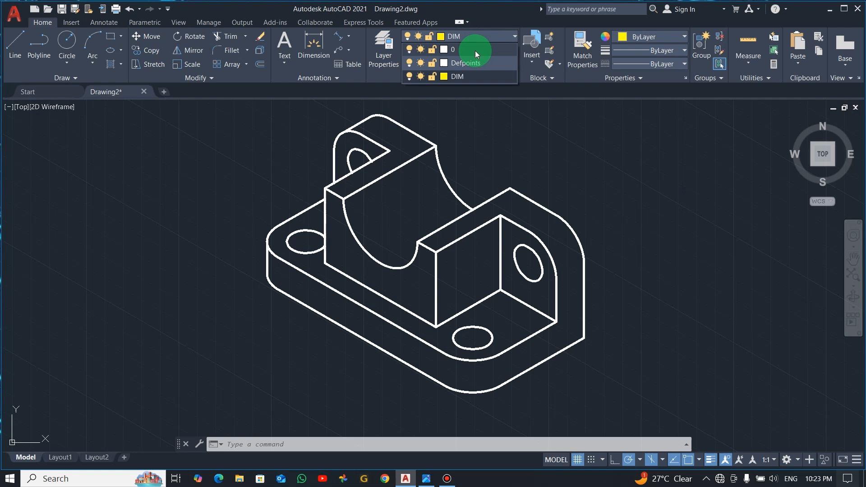
pyautogui.click(466, 76)
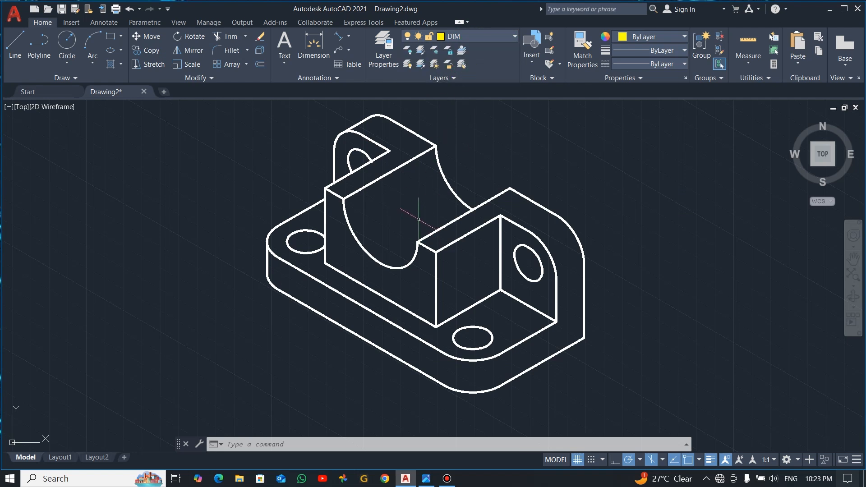
pyautogui.click(326, 57)
pyautogui.click(348, 39)
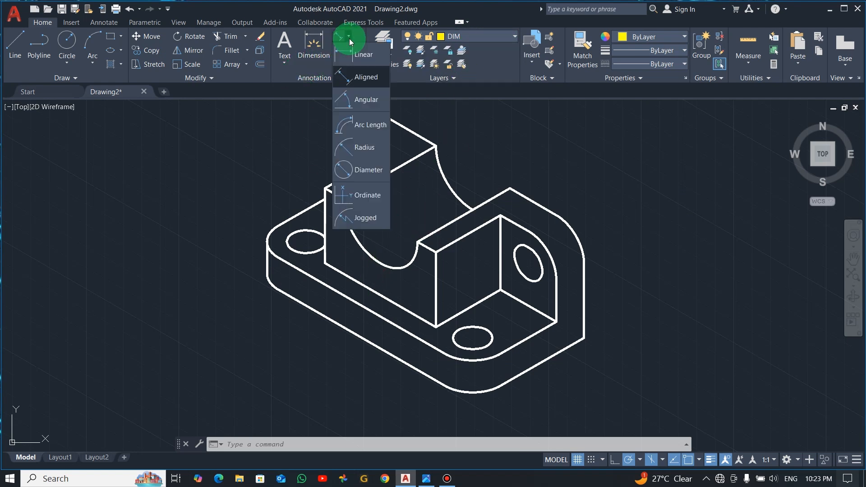
pyautogui.click(351, 83)
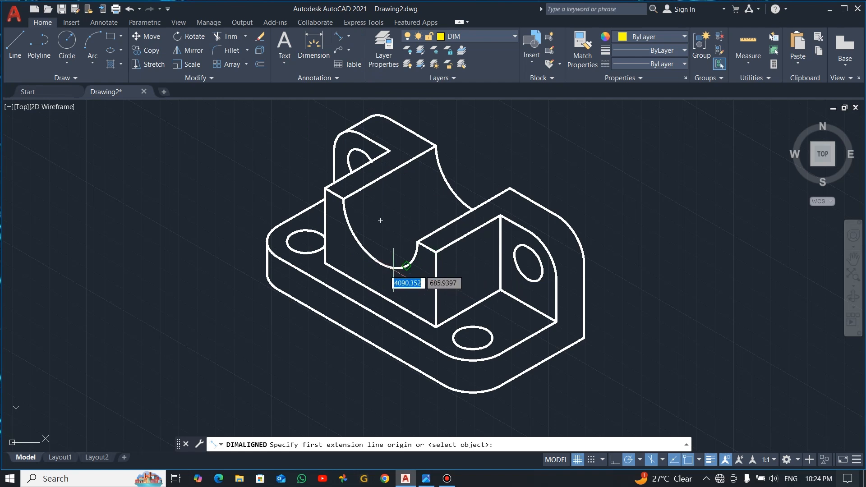
pyautogui.scroll(2, 462, 386)
pyautogui.scroll(-2, 462, 386)
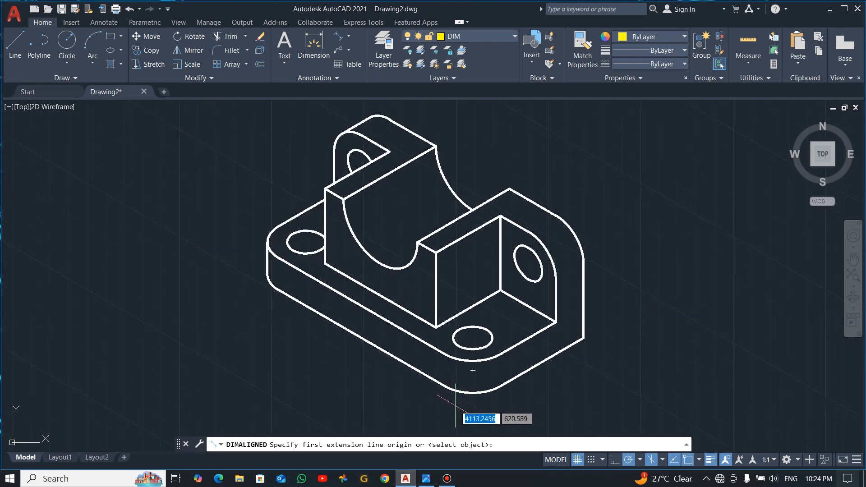
pyautogui.moveTo(455, 408); pyautogui.dragTo(464, 356, button='middle')
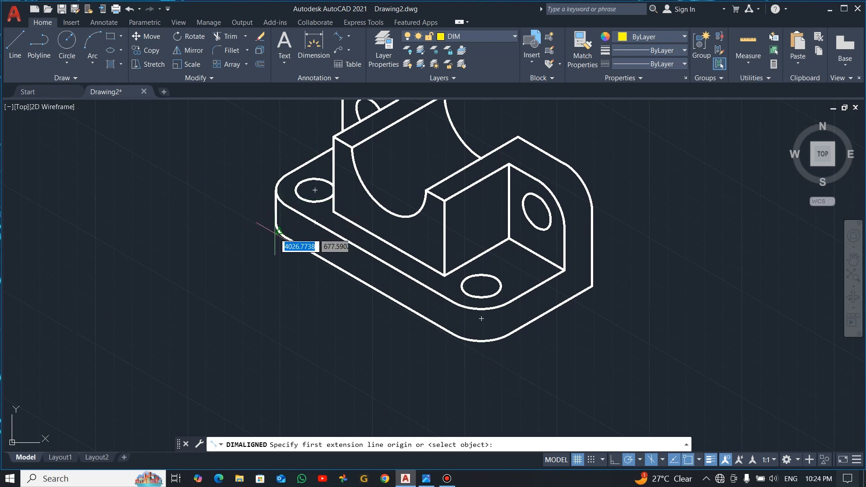
pyautogui.press('Escape')
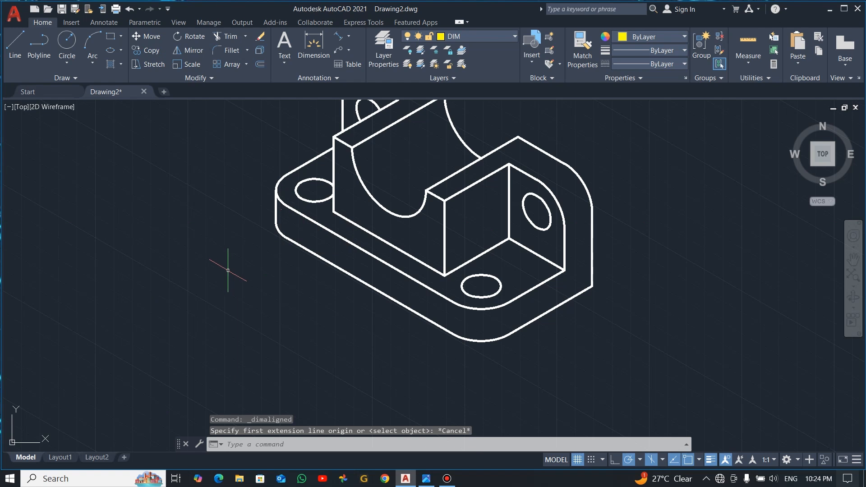
# Extend the lower corner arc at the base's left end up to the base's top front edge.
pyautogui.write('EX')
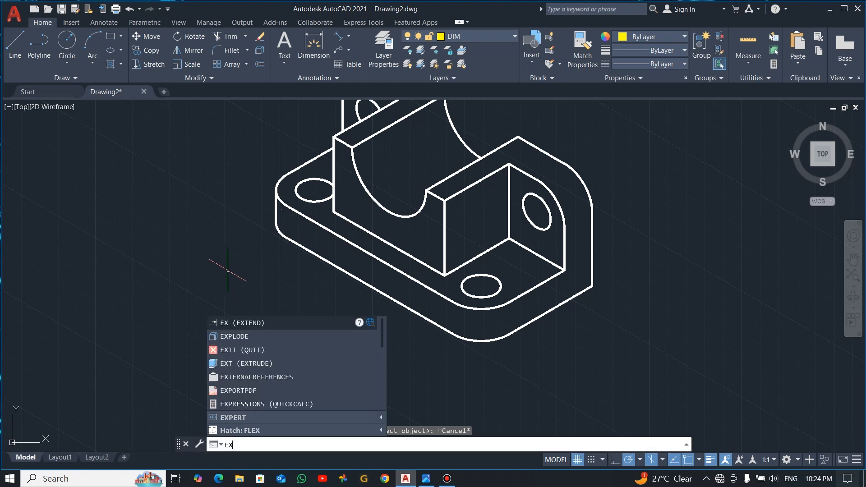
pyautogui.press('Return')
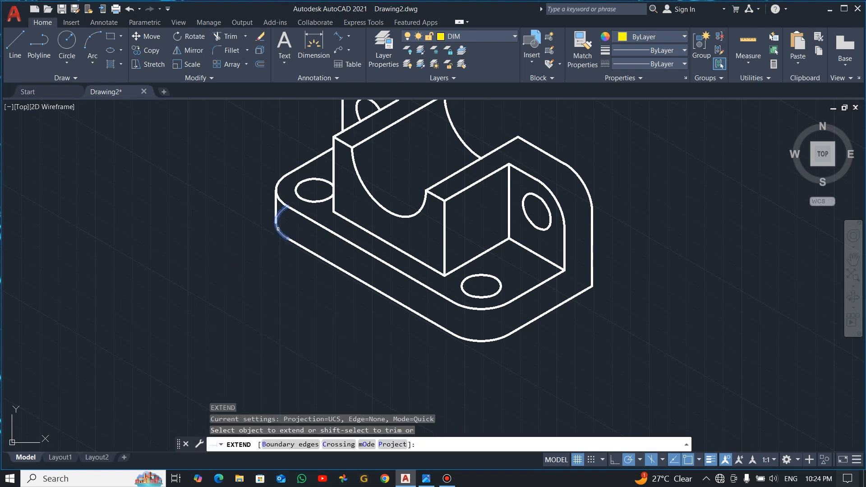
pyautogui.click(279, 230)
pyautogui.press('Escape')
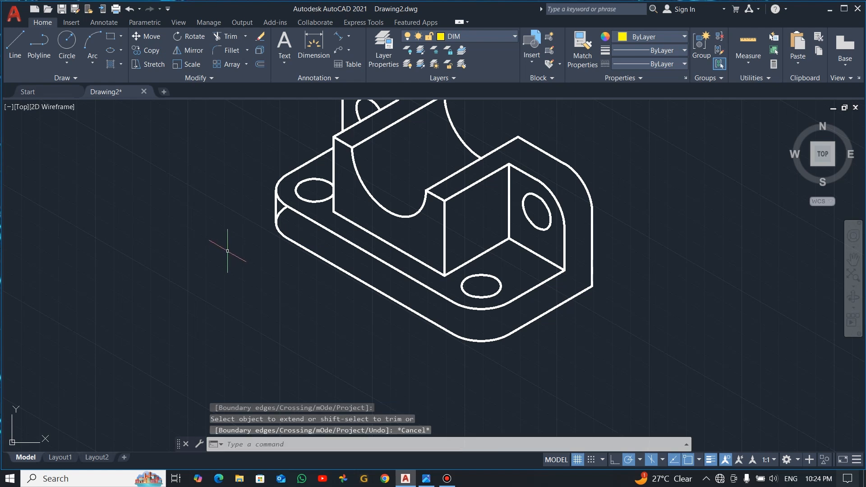
# Add an aligned dimension for the base's overall length, placed in front of the long front edge.
pyautogui.click(337, 41)
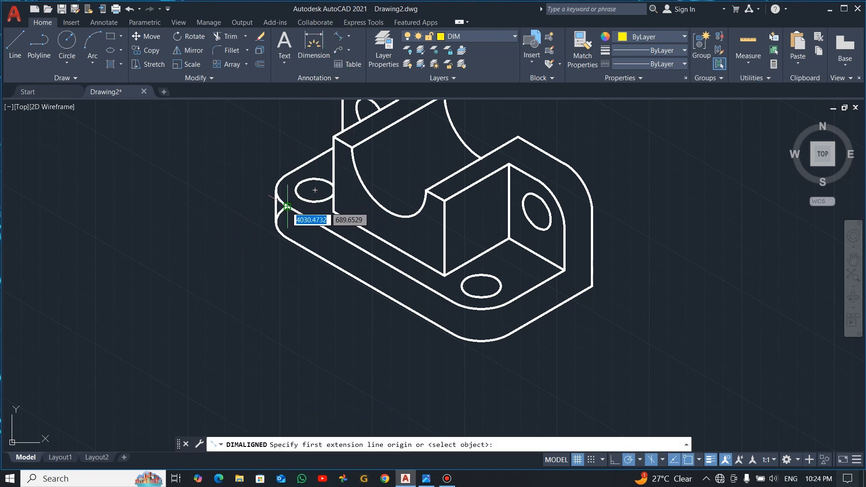
pyautogui.click(288, 206)
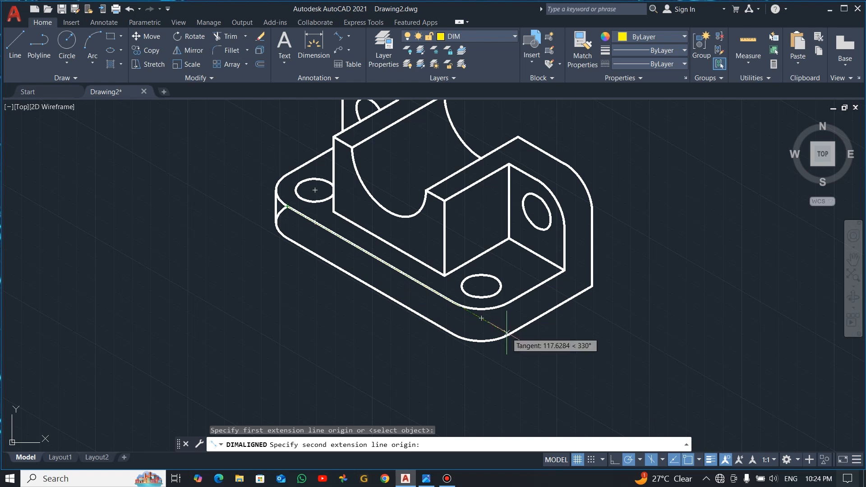
pyautogui.click(506, 333)
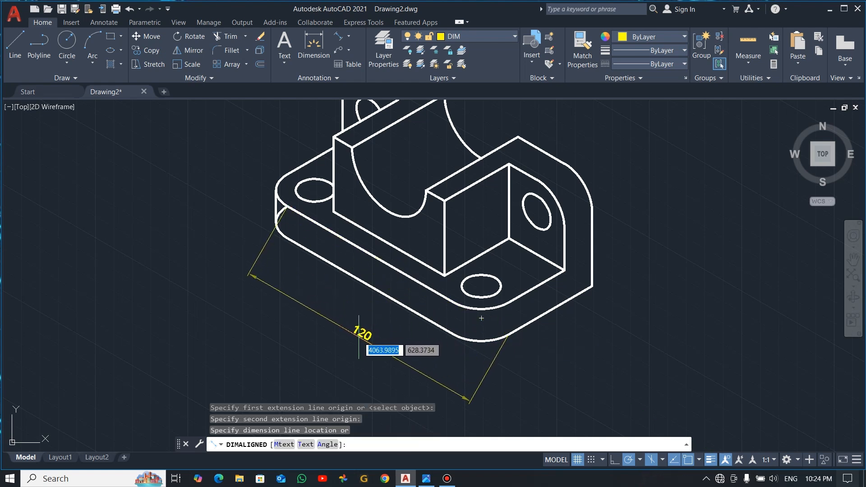
pyautogui.click(356, 340)
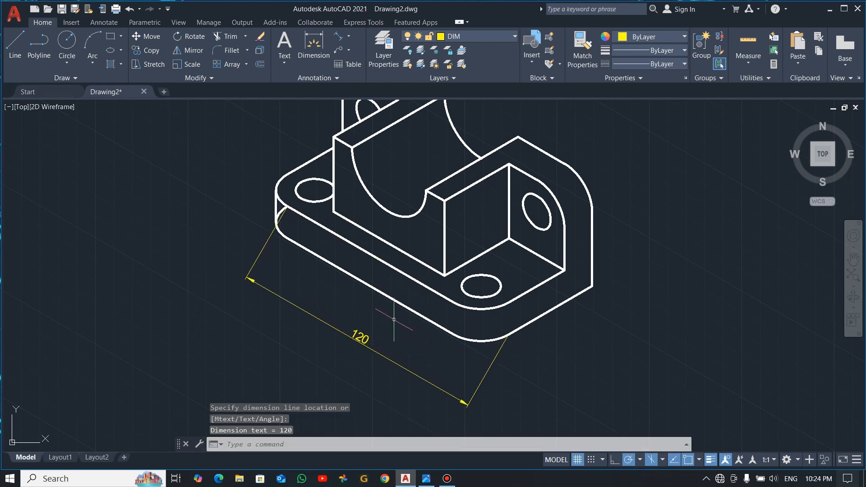
pyautogui.press('Return')
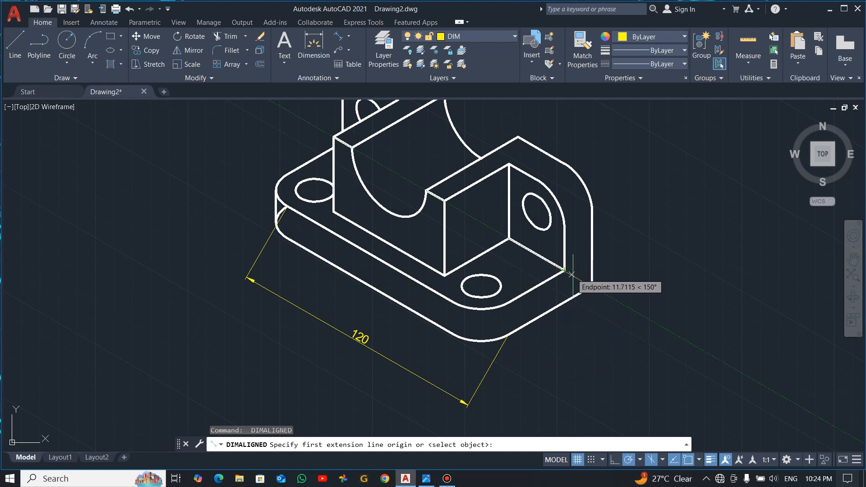
pyautogui.click(592, 286)
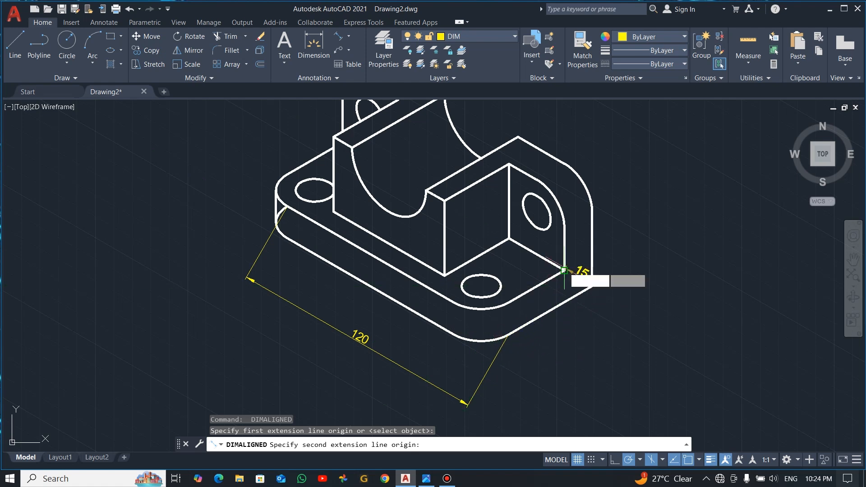
pyautogui.click(564, 271)
pyautogui.press('Escape')
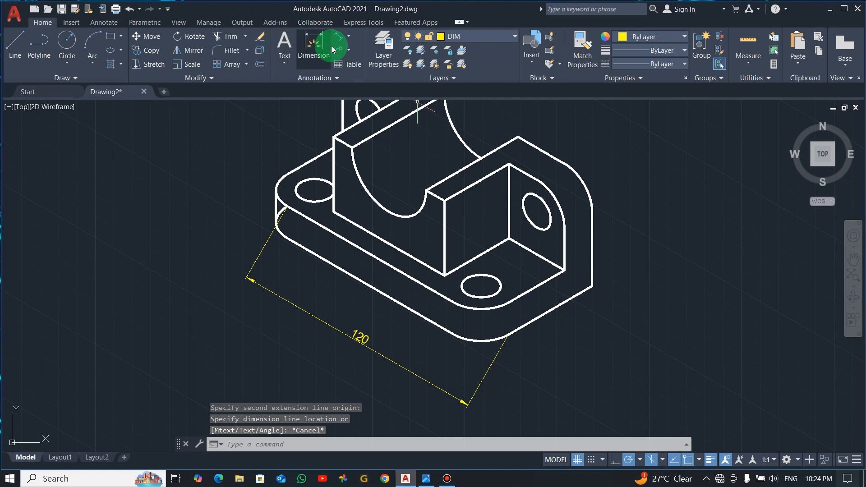
# Add an aligned dimension for the base's width, from the right upright's inner foot corner to the front rounded corner, placed outside the base.
pyautogui.click(339, 35)
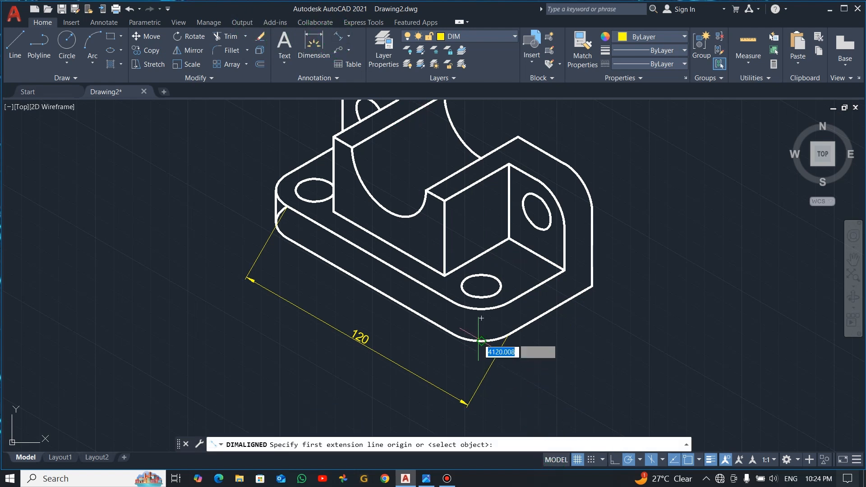
pyautogui.click(564, 270)
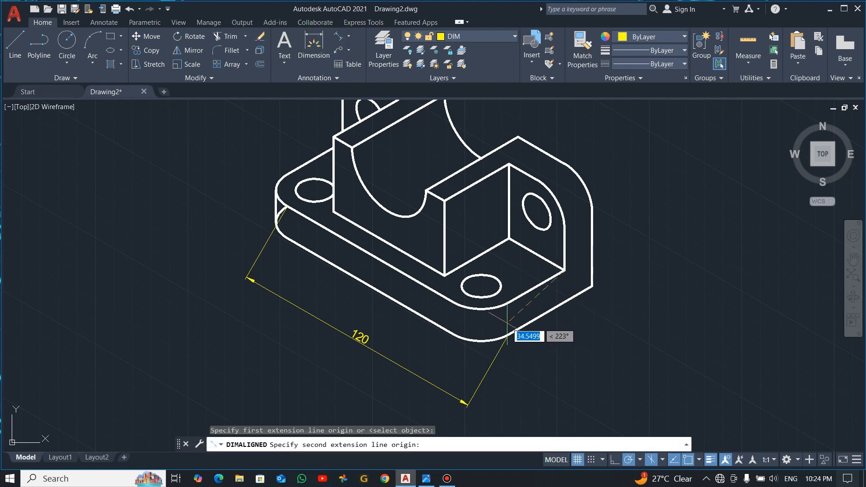
pyautogui.click(453, 334)
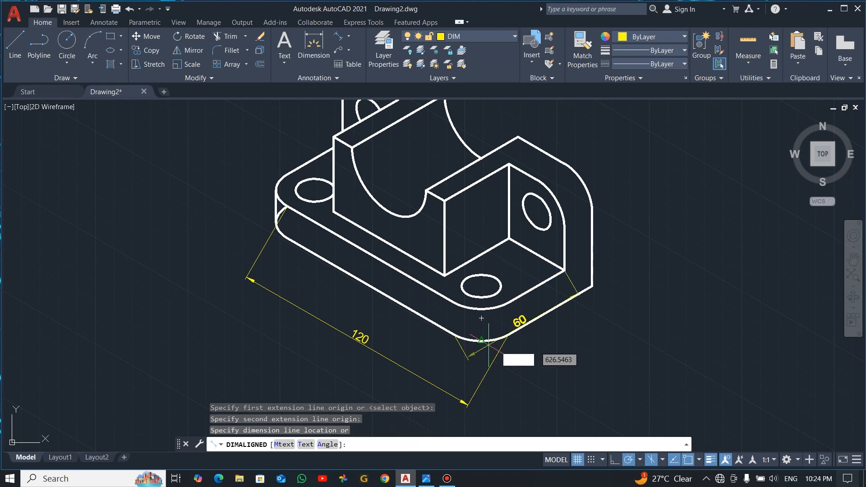
pyautogui.click(576, 357)
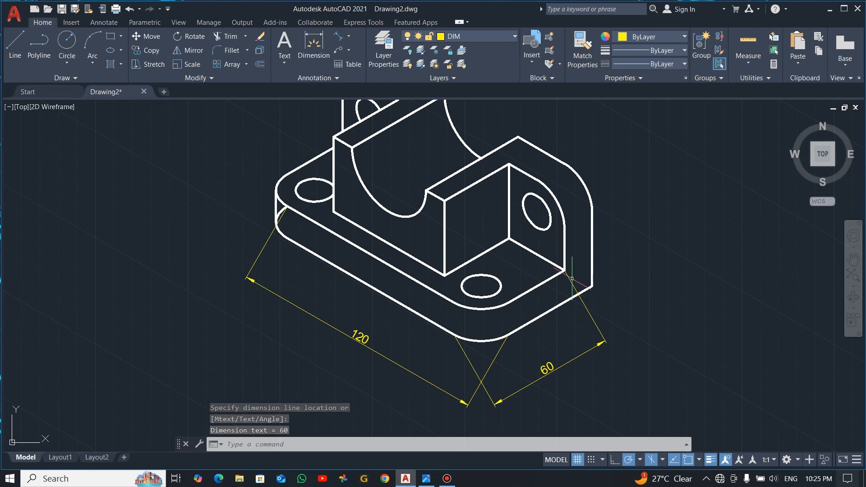
# Add a vertical aligned dimension for the right upright's height, measured from the base's right corner and placed outside the bracket.
pyautogui.click(338, 35)
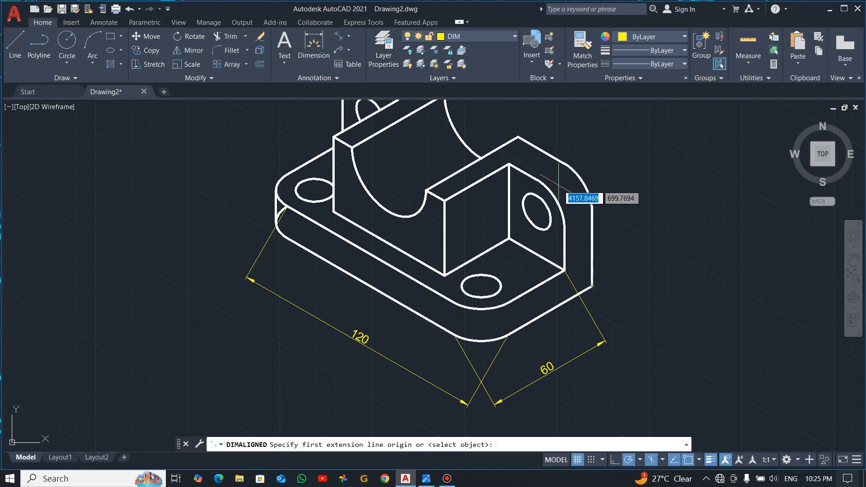
pyautogui.click(592, 286)
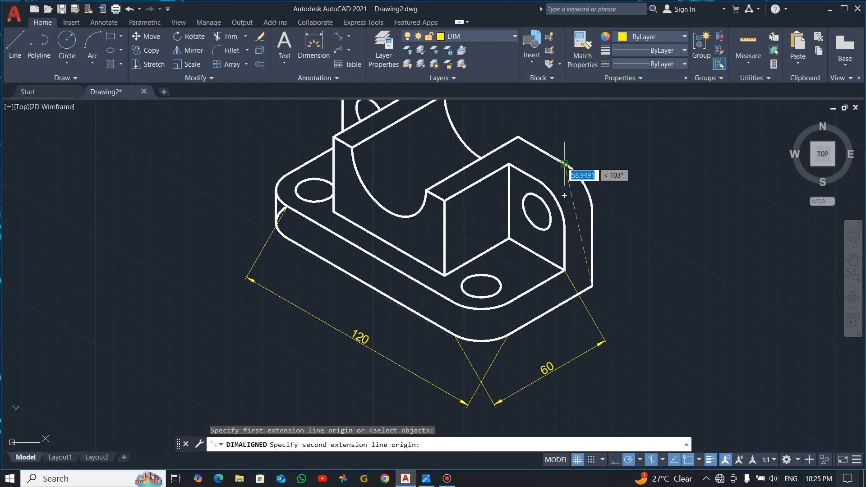
pyautogui.click(593, 179)
# Switch to the reference image phplerBm.png and compare its dimensions with those placed on the bracket.
pyautogui.hotkey('alt', 'Tab')
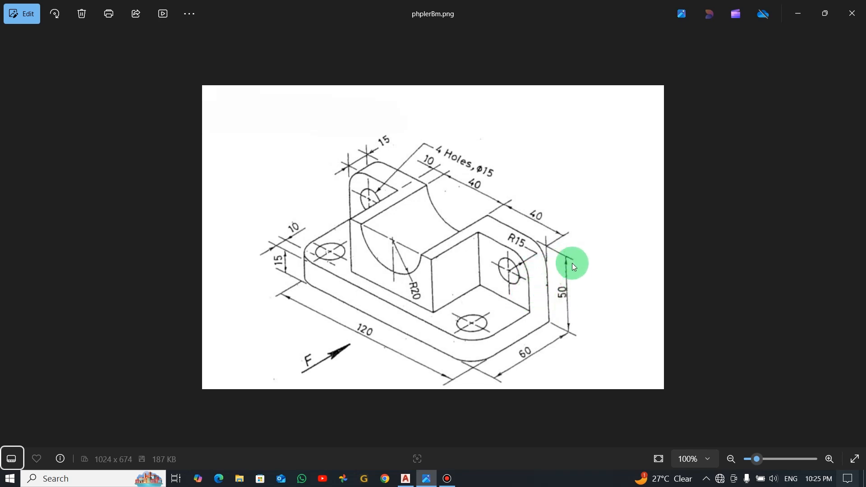
pyautogui.hotkey('alt', 'Tab')
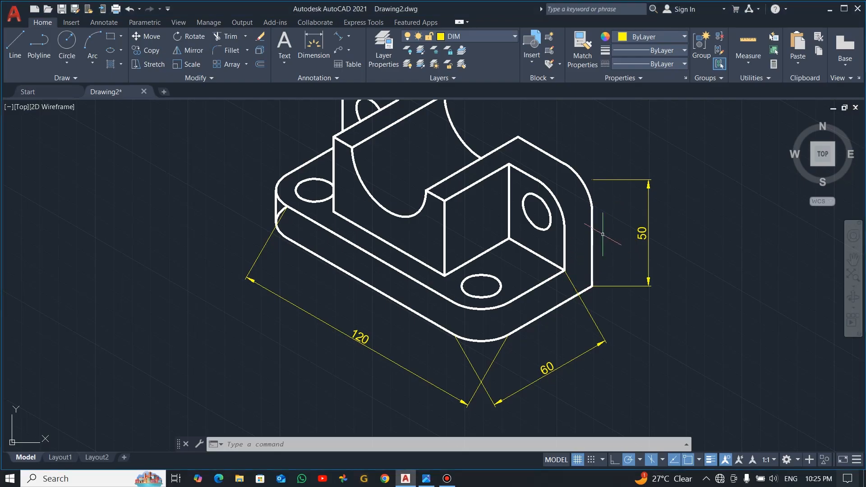
pyautogui.hotkey('alt', 'Tab')
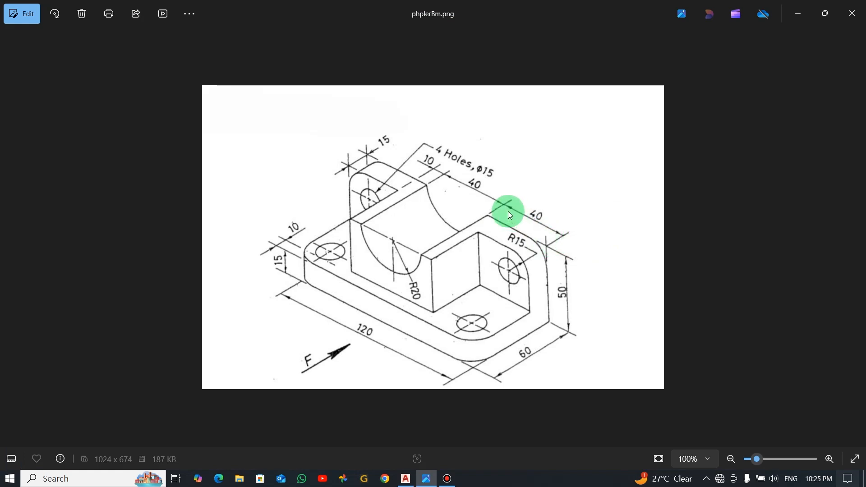
# Add an aligned dimension along the right upright's back top edge, from its theoretical outer corner to its inner top corner, placed above the edge.
pyautogui.hotkey('alt', 'Tab')
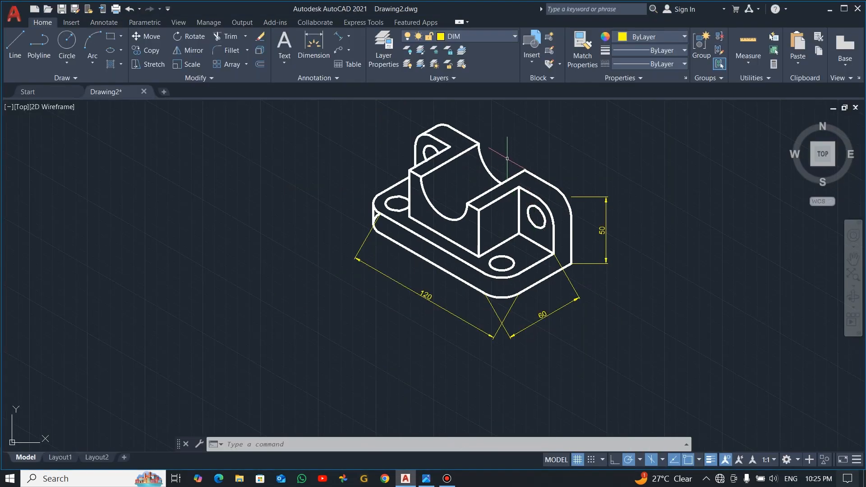
pyautogui.scroll(4, 542, 160)
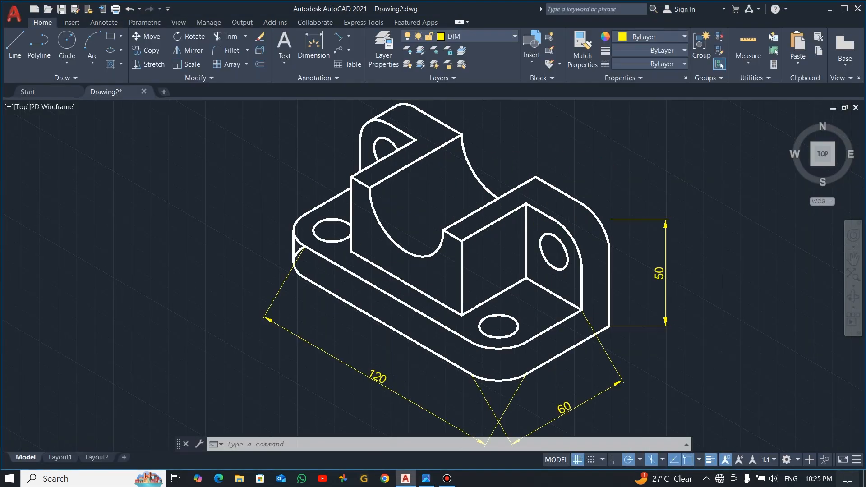
pyautogui.click(340, 40)
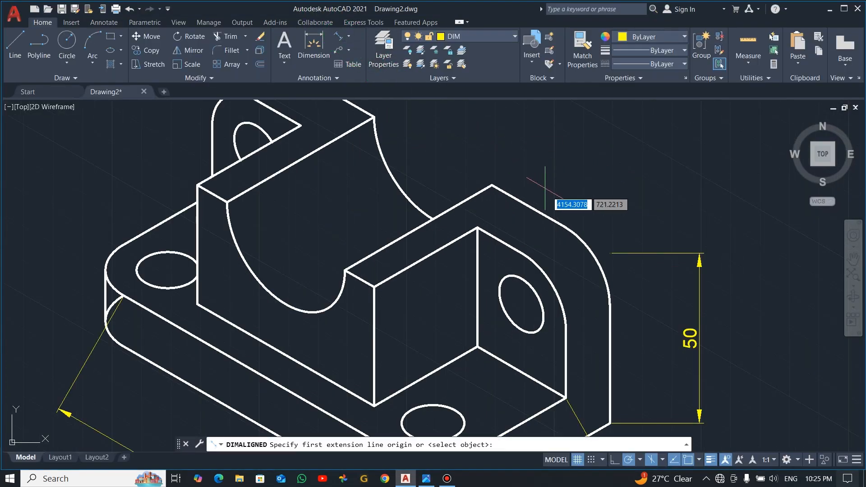
pyautogui.click(610, 253)
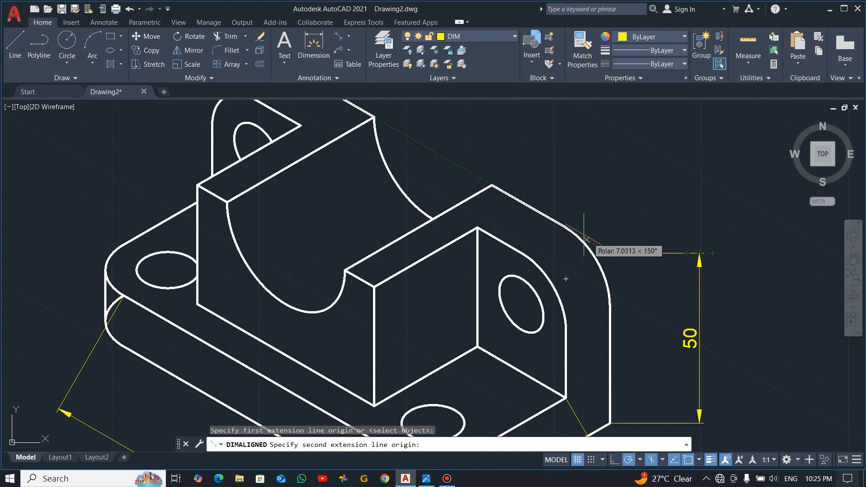
pyautogui.click(492, 185)
pyautogui.click(545, 179)
# Add an aligned dimension across the semicircular cutout's back opening, between its two top back corners, placed in line with the right upright's top dimension.
pyautogui.hotkey('alt', 'Tab')
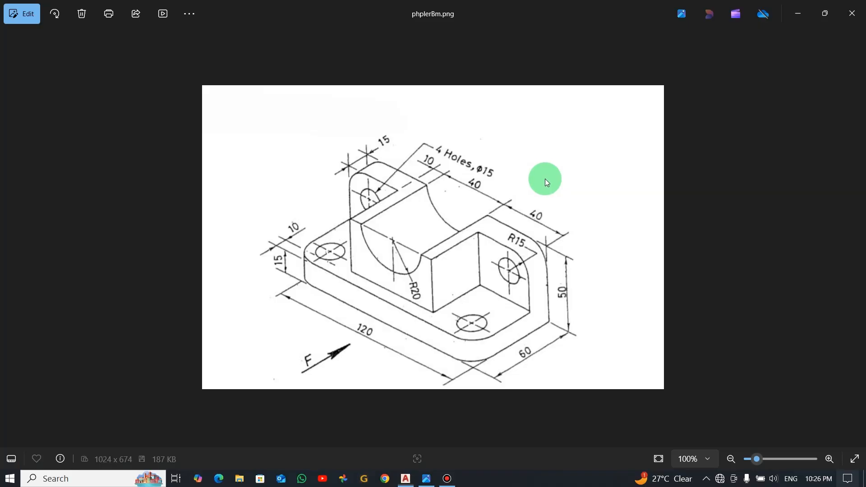
pyautogui.hotkey('alt', 'Tab')
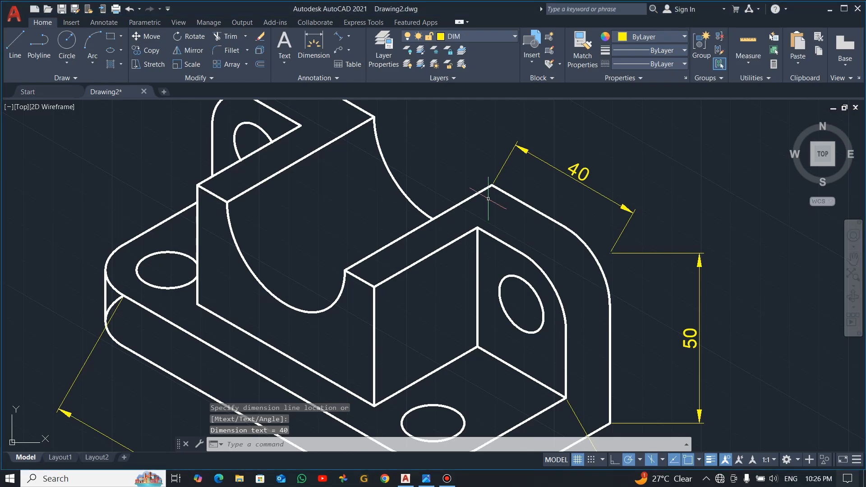
pyautogui.scroll(-2, 490, 172)
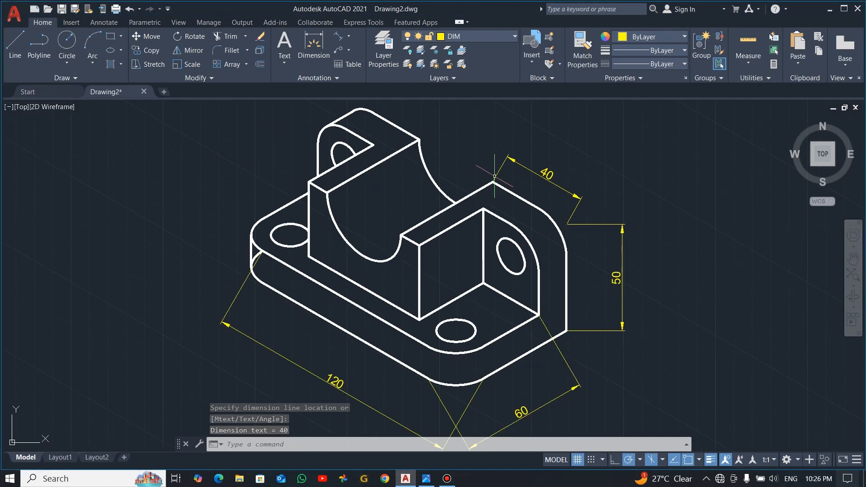
pyautogui.click(339, 36)
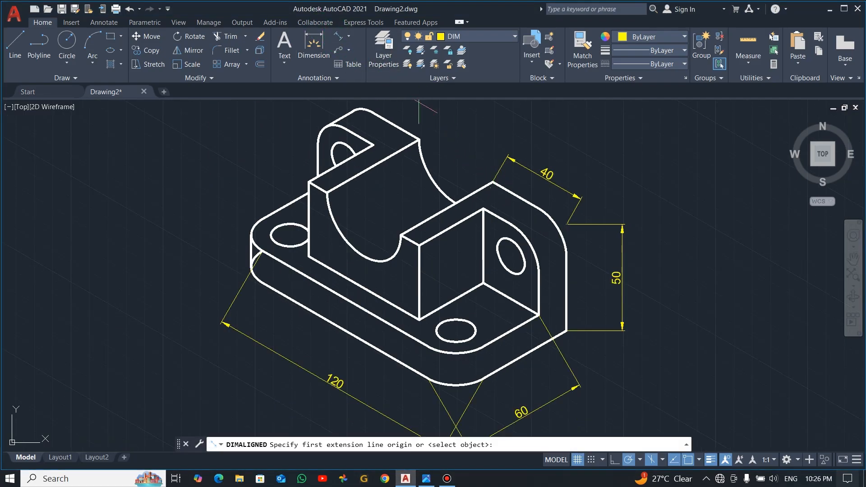
pyautogui.click(492, 182)
pyautogui.click(419, 139)
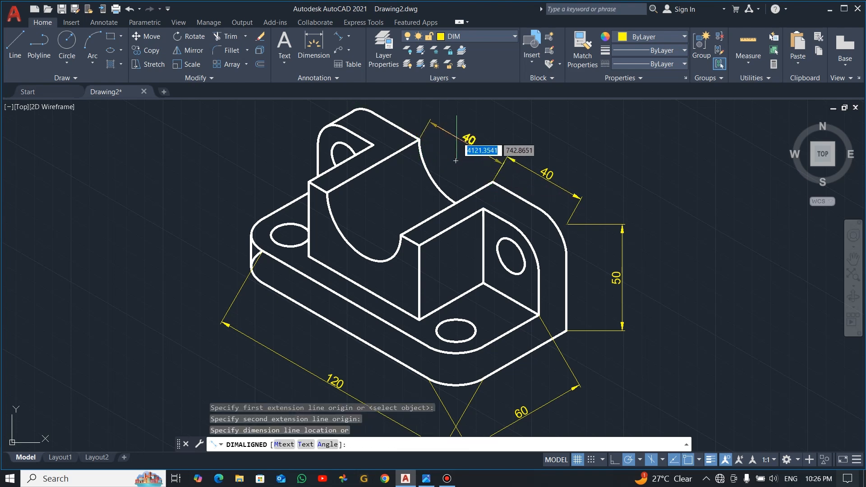
pyautogui.click(467, 133)
# Add an aligned dimension for the narrow top strip's width, from the left lug's inner corner to the strip's cutout edge, placed behind the bracket.
pyautogui.hotkey('alt', 'Tab')
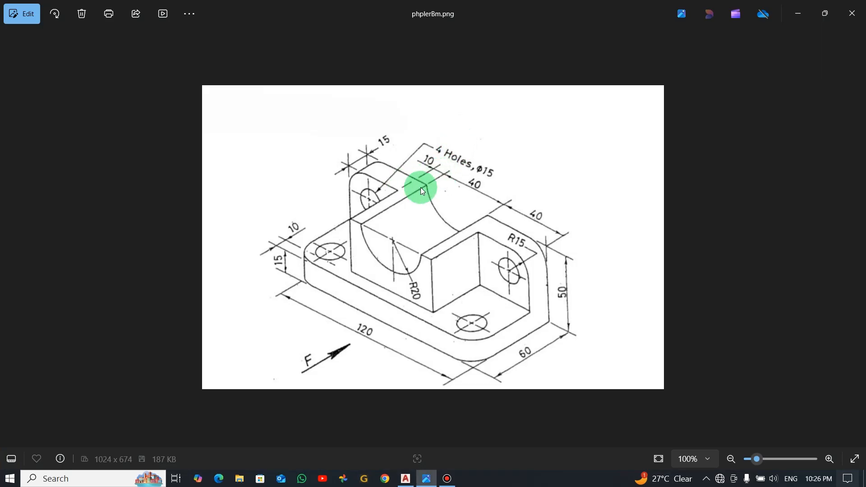
pyautogui.hotkey('alt', 'Tab')
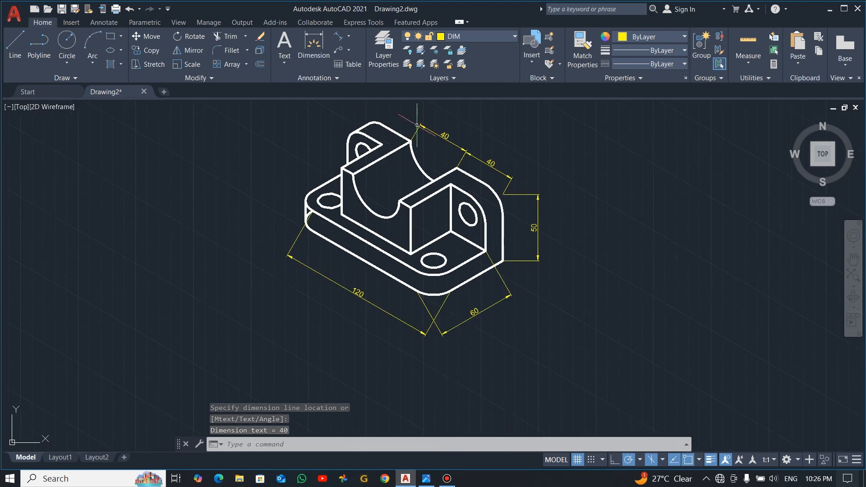
pyautogui.scroll(2, 417, 131)
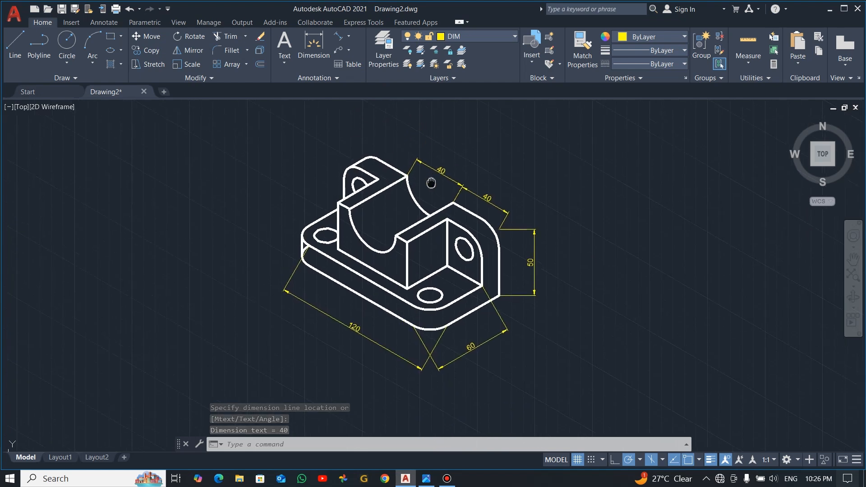
pyautogui.click(337, 38)
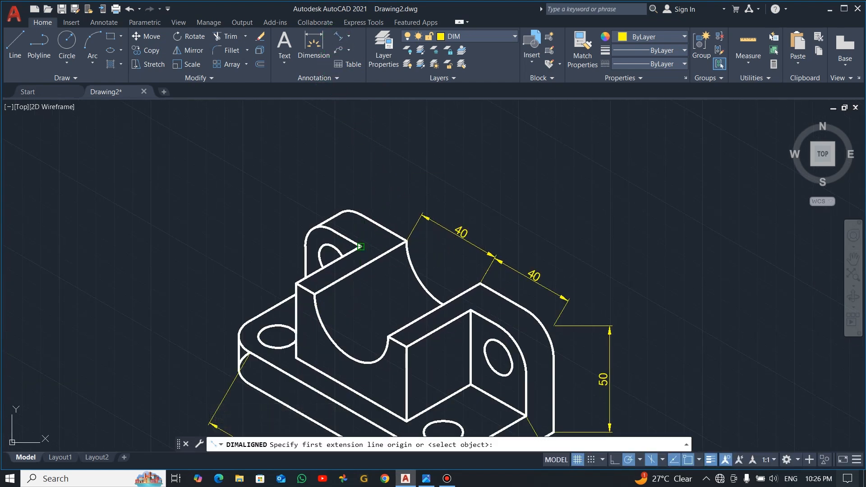
pyautogui.click(361, 246)
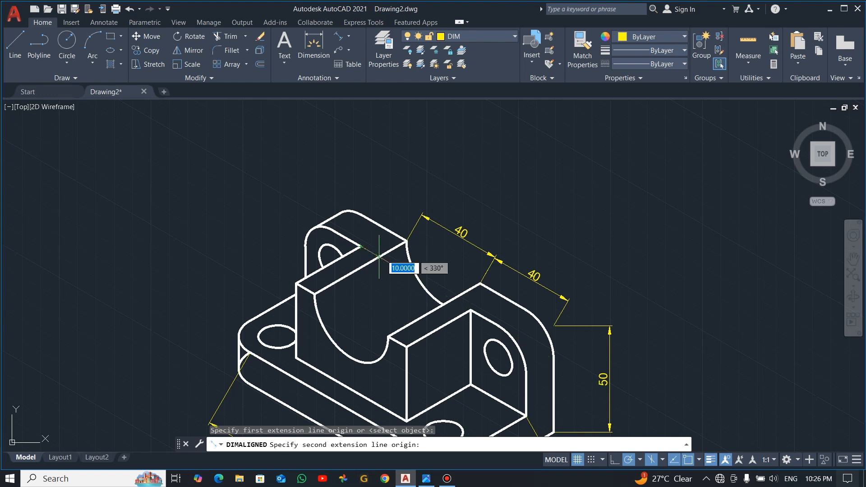
pyautogui.click(380, 258)
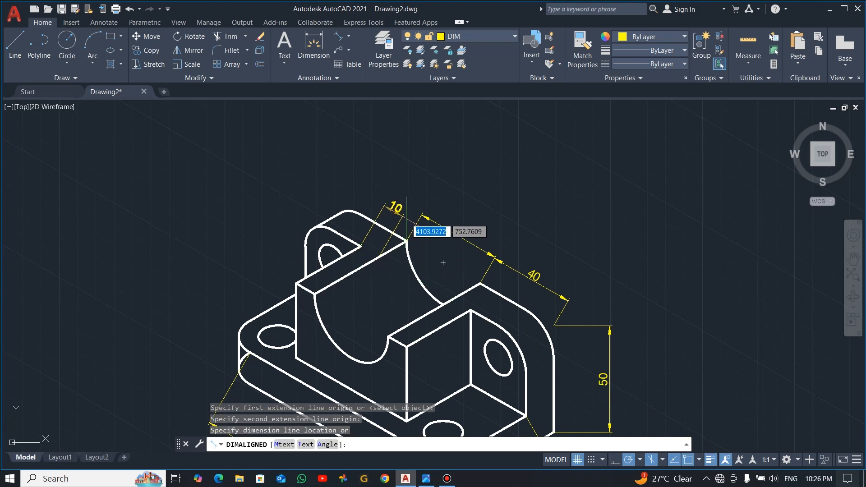
pyautogui.click(405, 217)
# Add an aligned dimension for the left lug's thickness, between the back and front arcs at its rounded top corner, placed above the lug.
pyautogui.hotkey('alt', 'Tab')
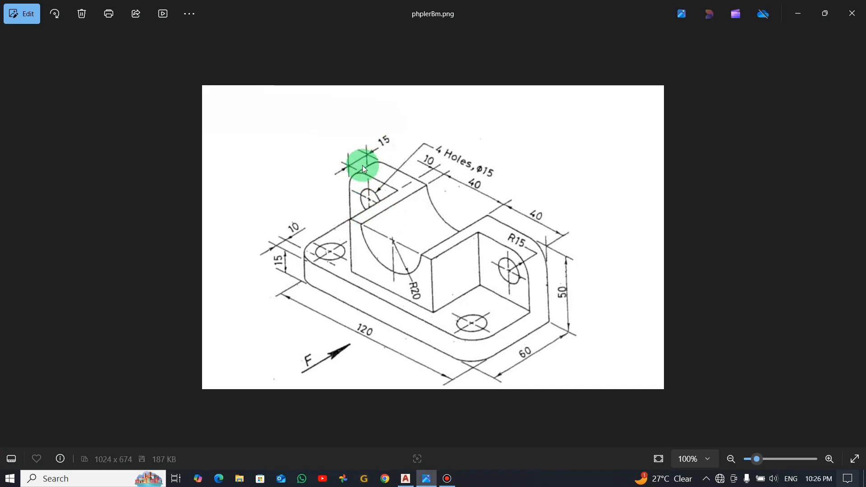
pyautogui.hotkey('alt', 'Tab')
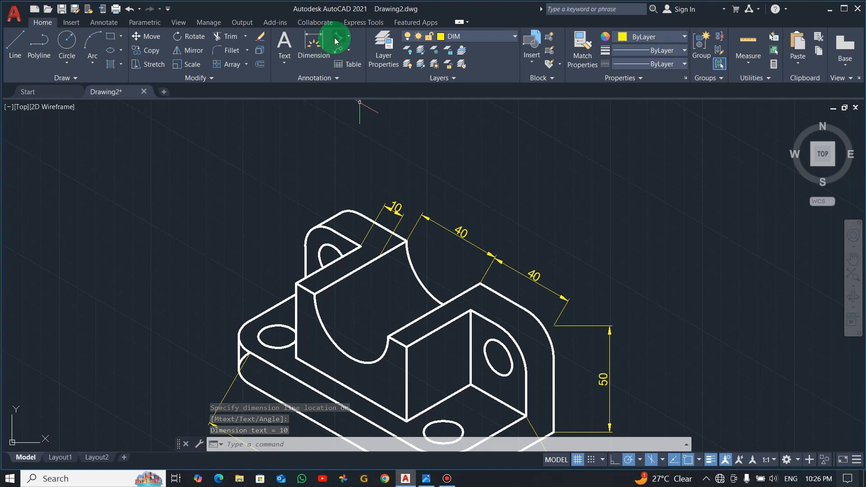
pyautogui.click(338, 36)
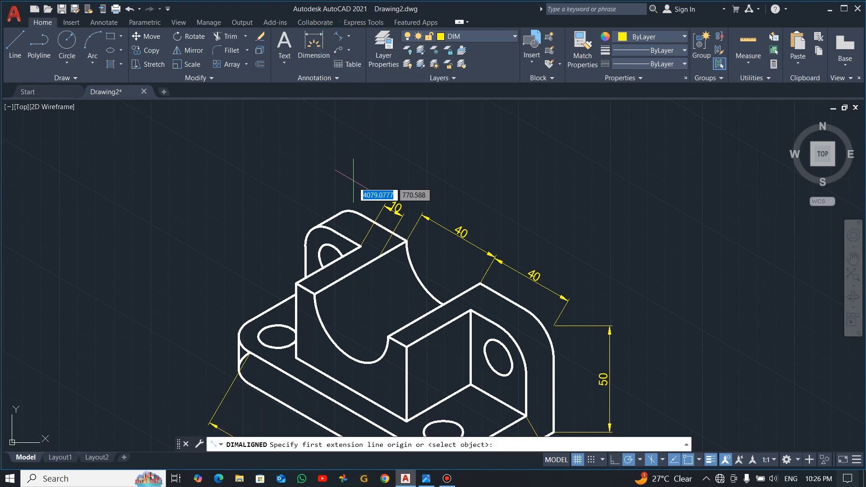
pyautogui.click(342, 213)
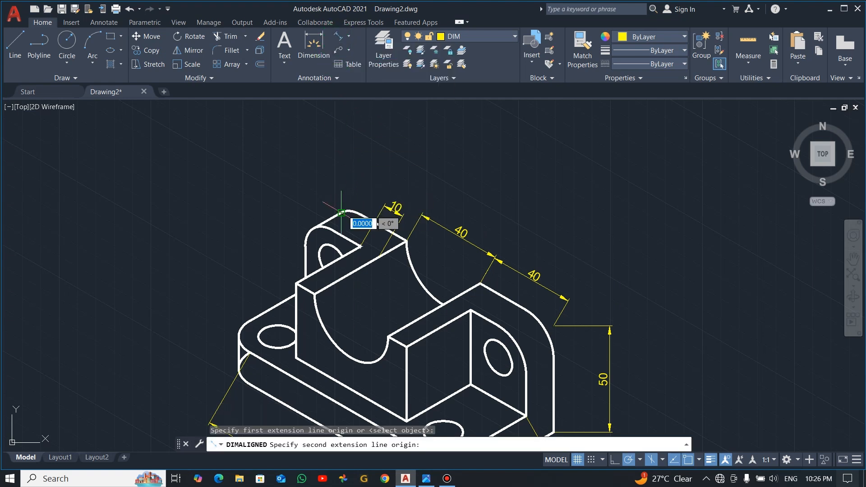
pyautogui.click(316, 227)
pyautogui.click(290, 197)
# Add an aligned dimension from the central block's left front foot corner to the base's front top edge, placed beside the left base hole.
pyautogui.hotkey('alt', 'Tab')
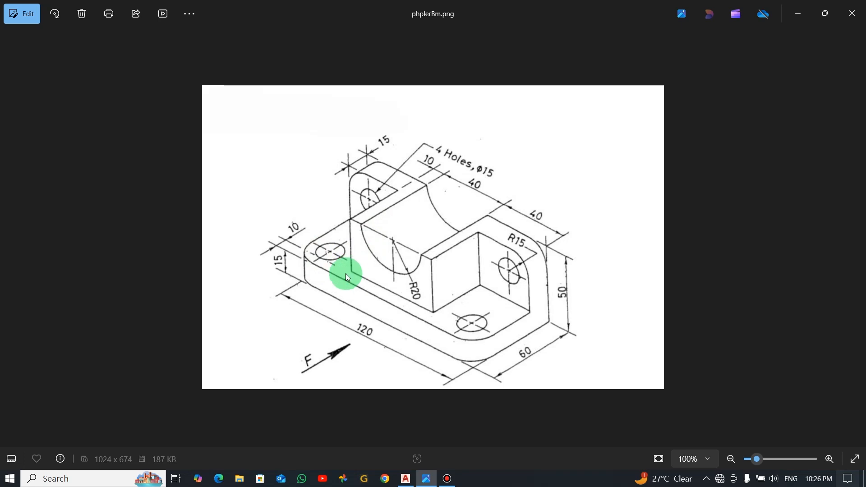
pyautogui.hotkey('alt', 'Tab')
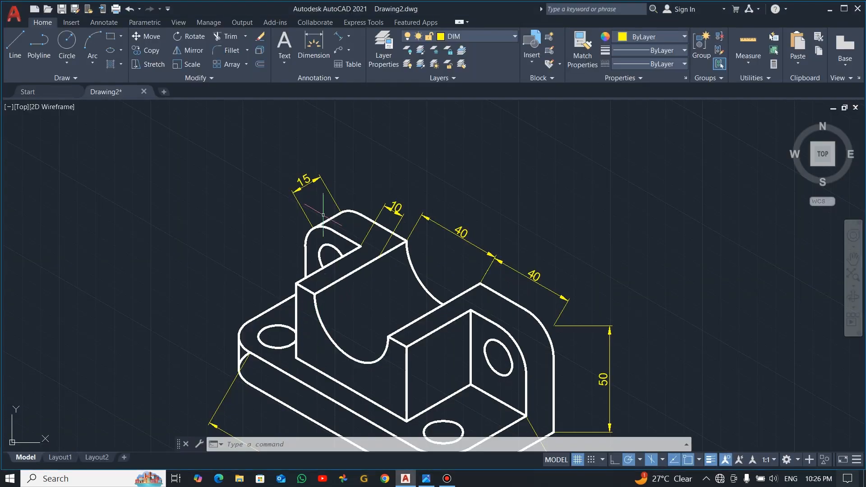
pyautogui.click(337, 37)
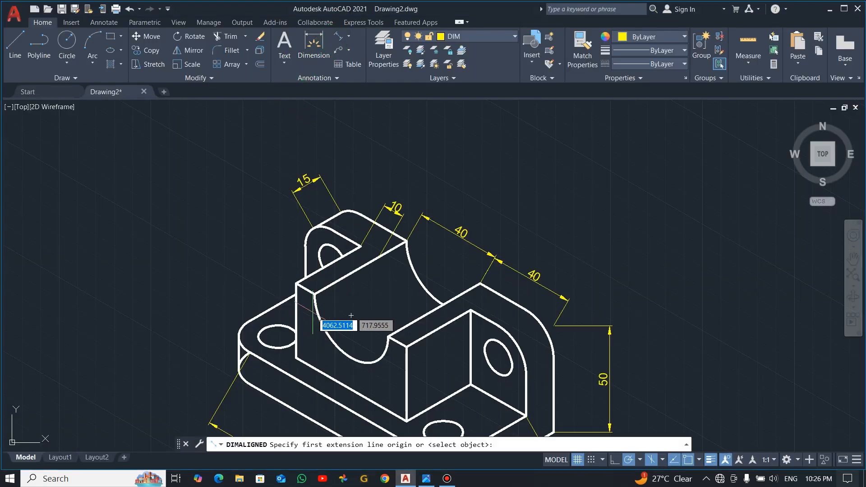
pyautogui.click(296, 357)
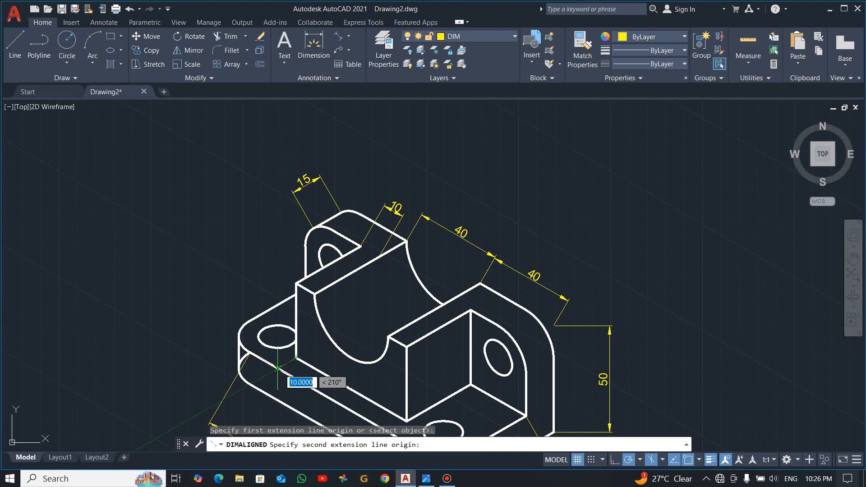
pyautogui.click(277, 369)
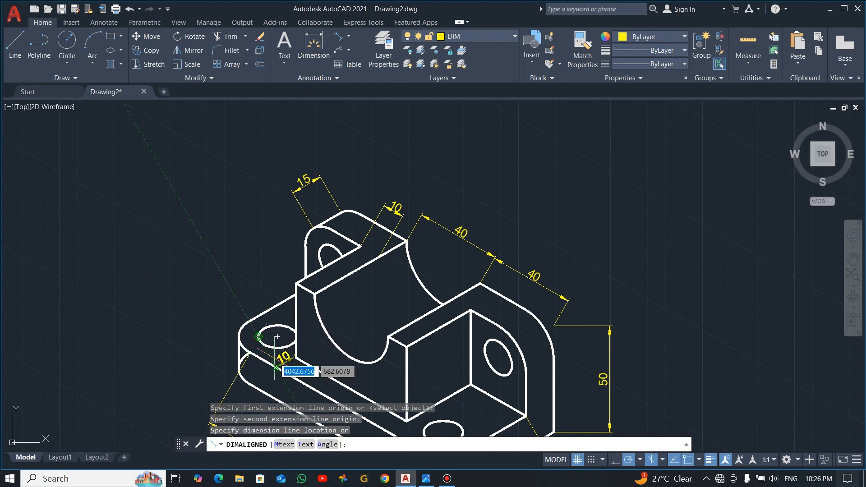
pyautogui.click(276, 351)
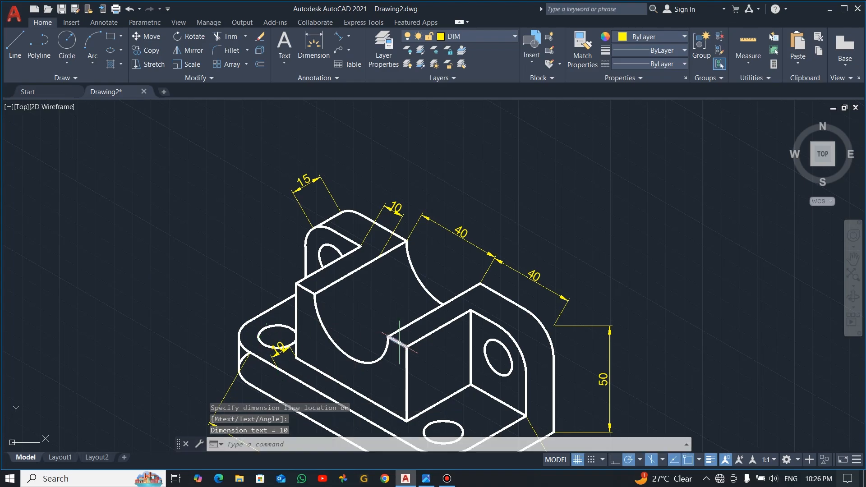
pyautogui.hotkey('alt', 'Tab')
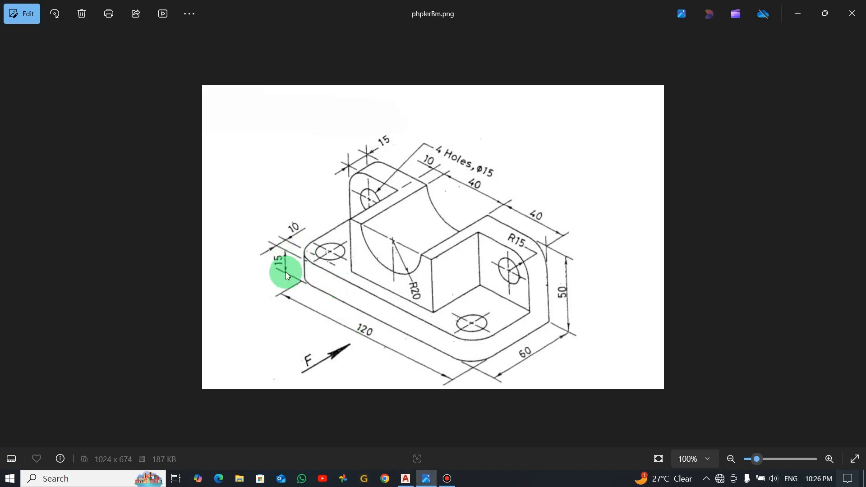
pyautogui.hotkey('alt', 'Tab')
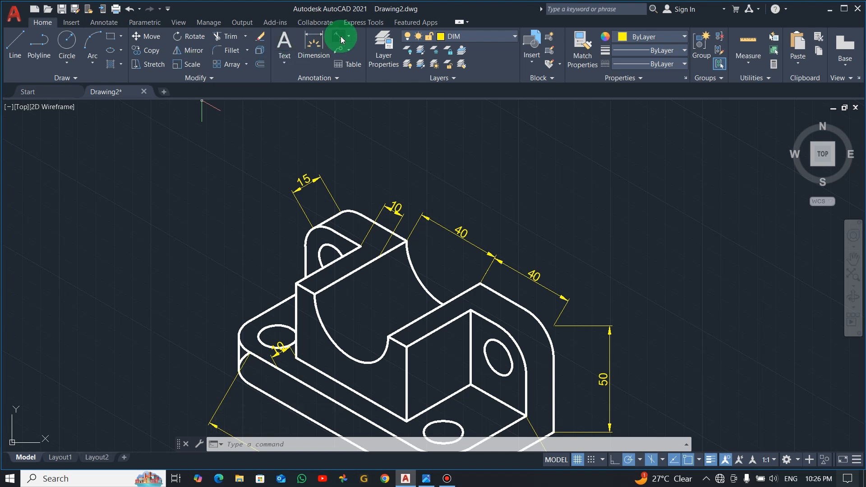
pyautogui.click(332, 51)
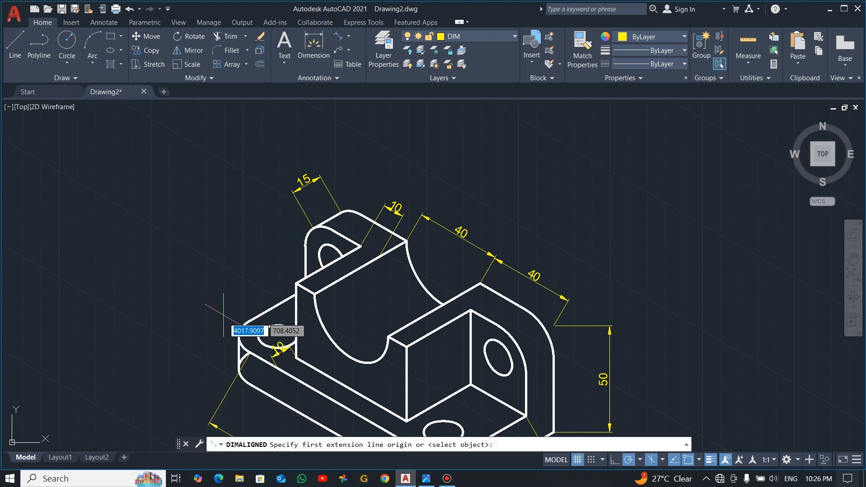
pyautogui.click(239, 337)
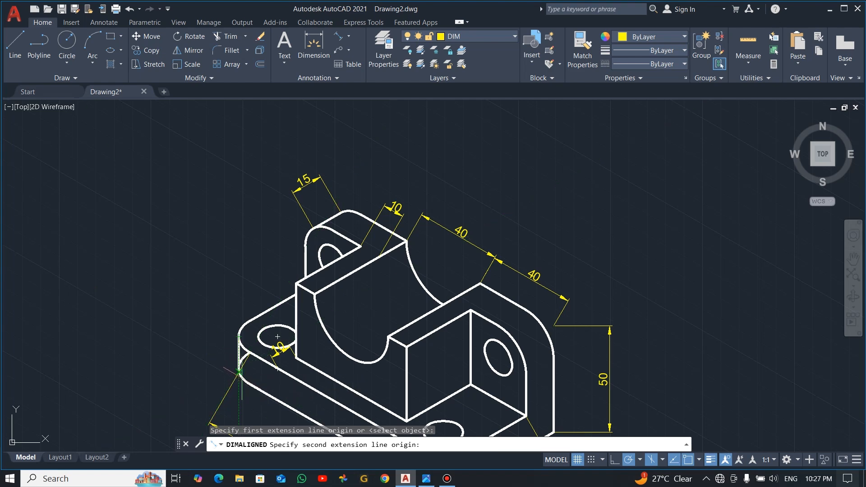
pyautogui.click(238, 371)
pyautogui.press('Escape')
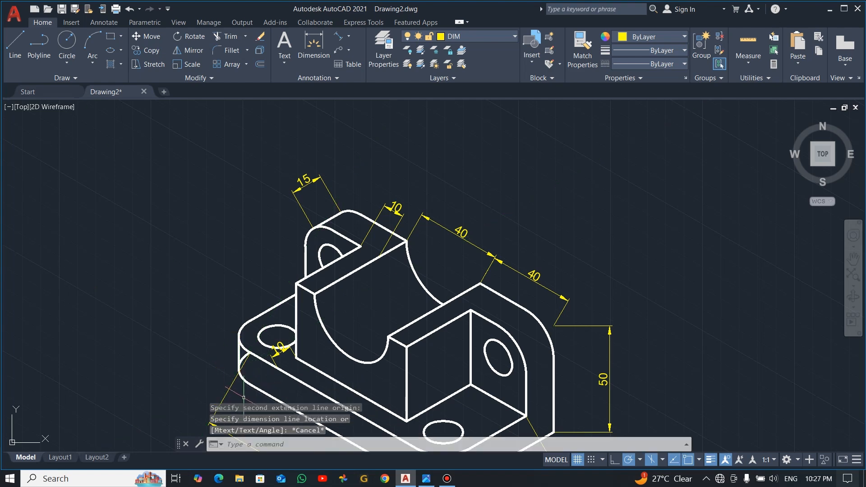
# Add a vertical aligned dimension for the base's thickness at its left rounded corner, placed outside the base.
pyautogui.scroll(4, 239, 383)
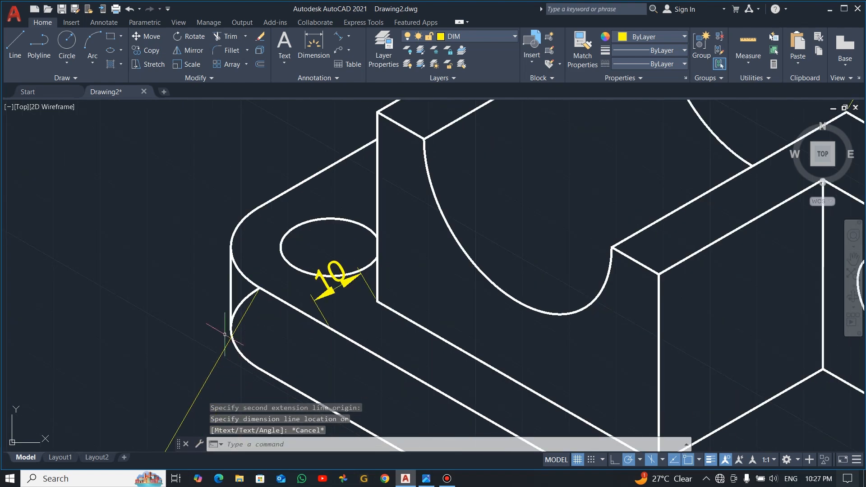
pyautogui.click(338, 36)
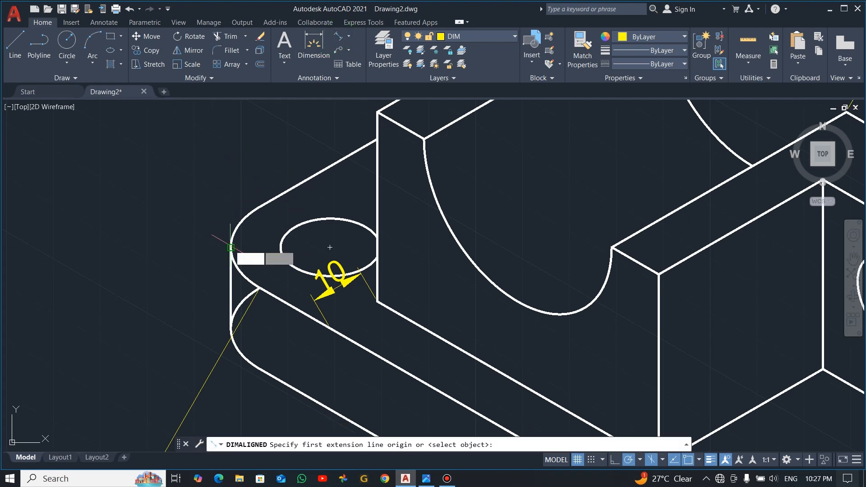
pyautogui.click(230, 248)
pyautogui.click(231, 328)
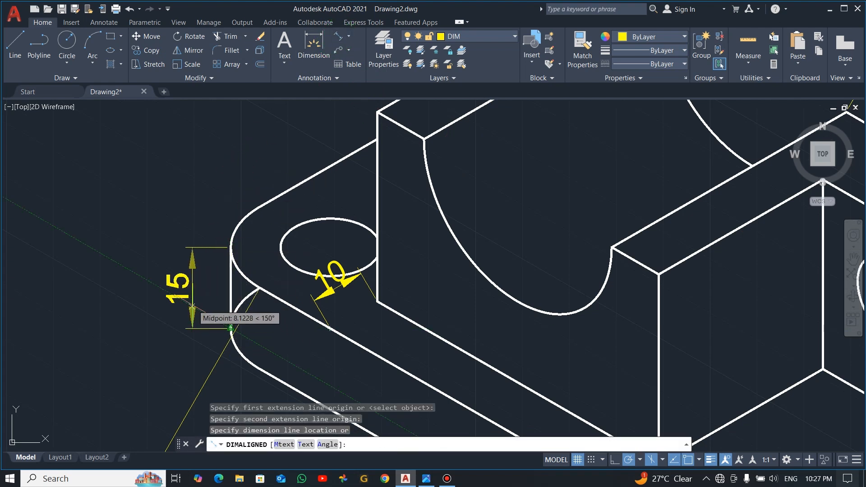
pyautogui.click(193, 316)
# Compare the bracket's placed dimensions with the reference image phplerBm.png, then return to the whole drawing.
pyautogui.hotkey('alt', 'Tab')
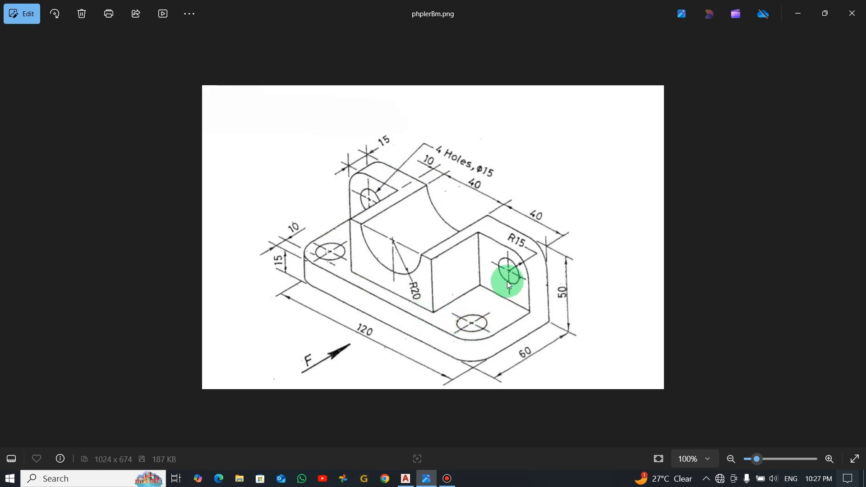
pyautogui.hotkey('alt', 'Tab')
pyautogui.scroll(-3, 574, 226)
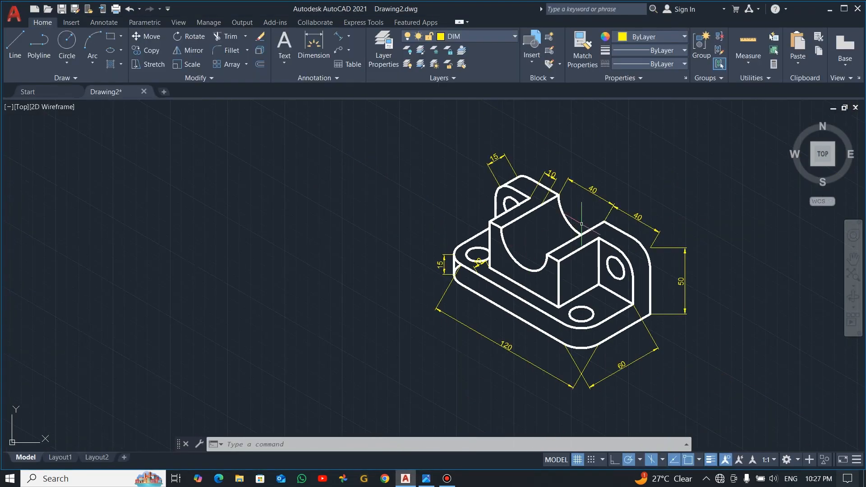
pyautogui.scroll(3, 574, 226)
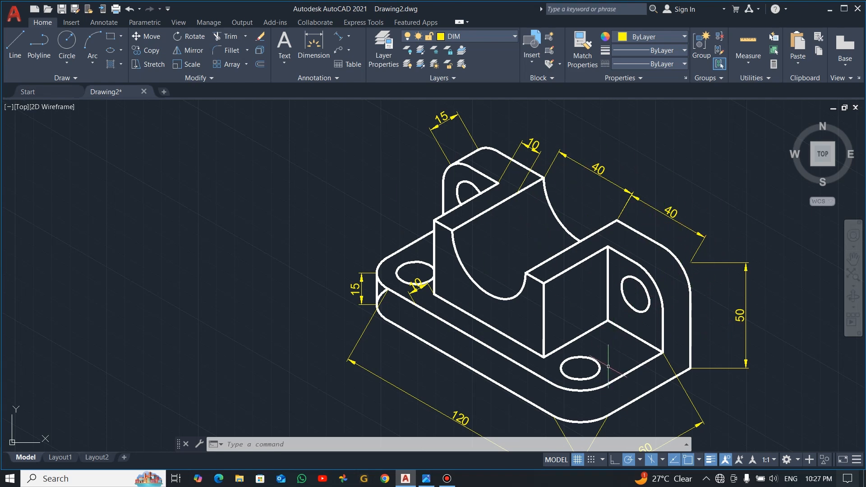
pyautogui.scroll(-2, 608, 366)
pyautogui.scroll(2, 544, 303)
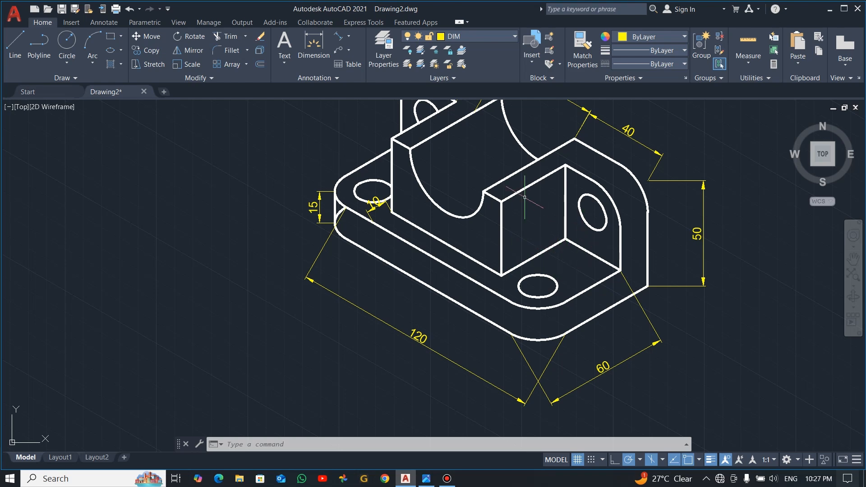
pyautogui.scroll(-2, 564, 258)
pyautogui.scroll(2, 555, 326)
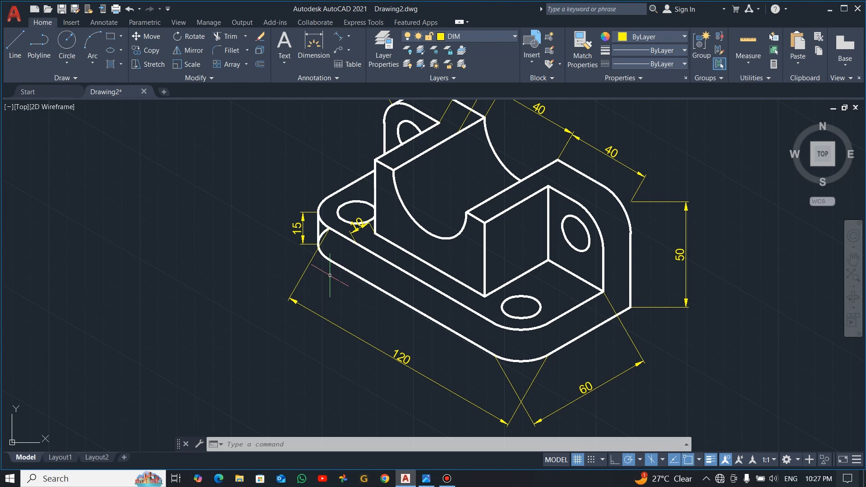
pyautogui.click(109, 25)
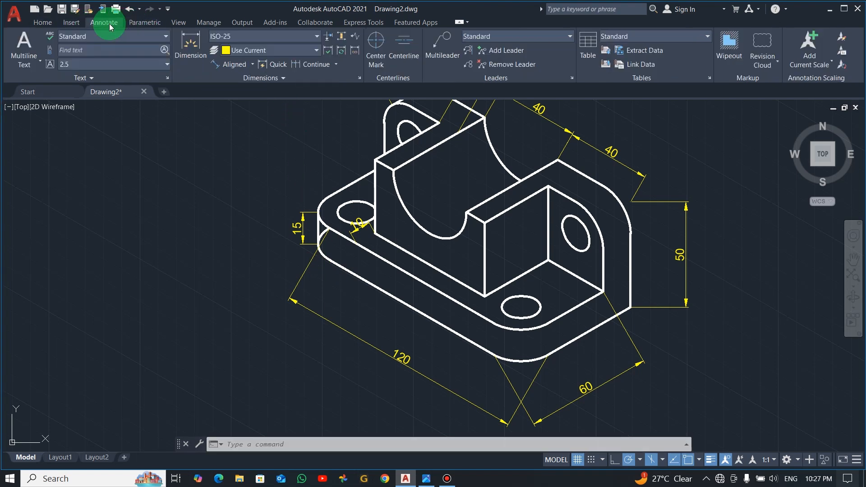
pyautogui.click(283, 80)
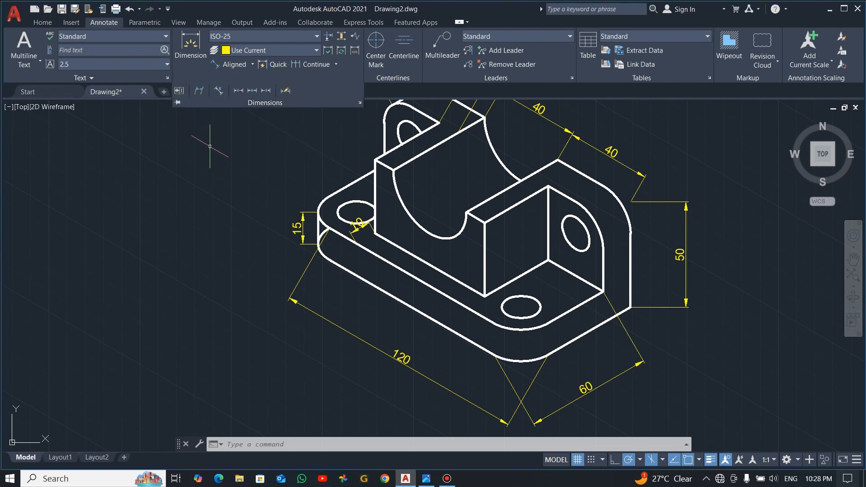
pyautogui.click(47, 23)
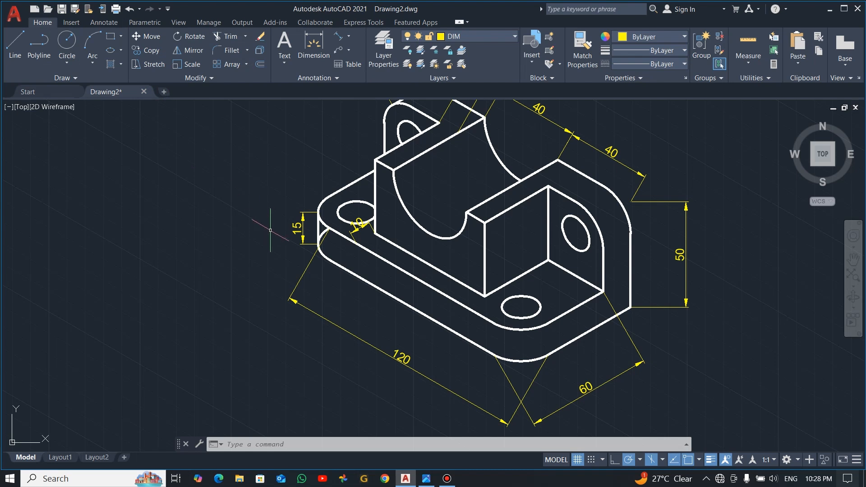
# Oblique the base's 120 length dimension with DIMEDIT, taking the angle from two points on the base's lower right edge.
pyautogui.write('d')
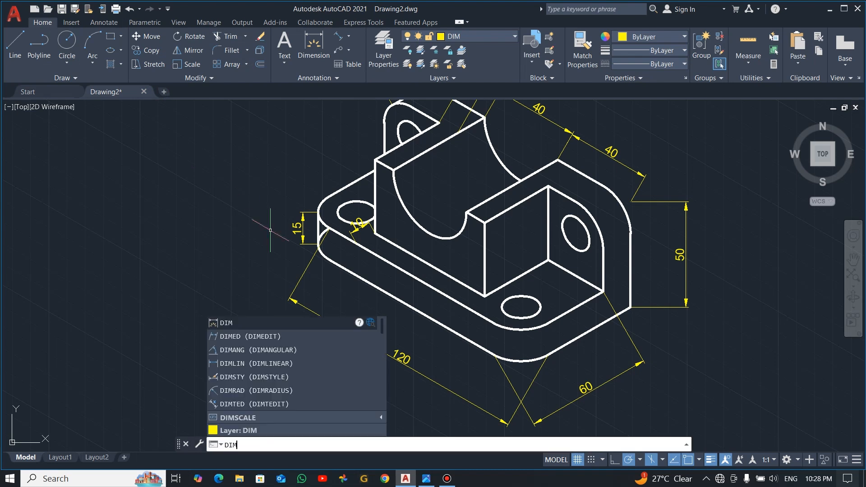
pyautogui.write('imedit')
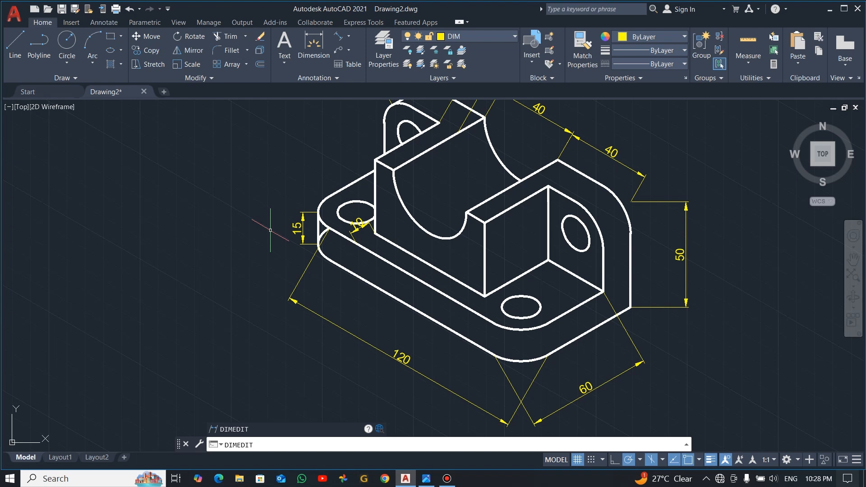
pyautogui.press('Return')
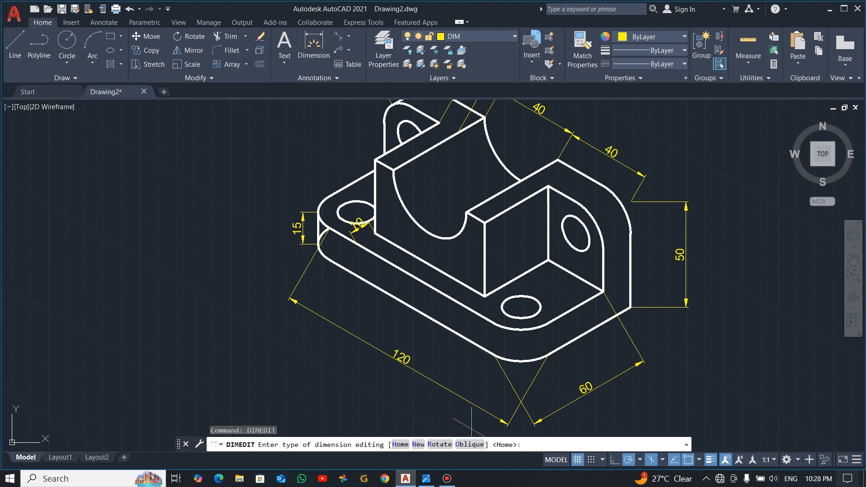
pyautogui.click(469, 444)
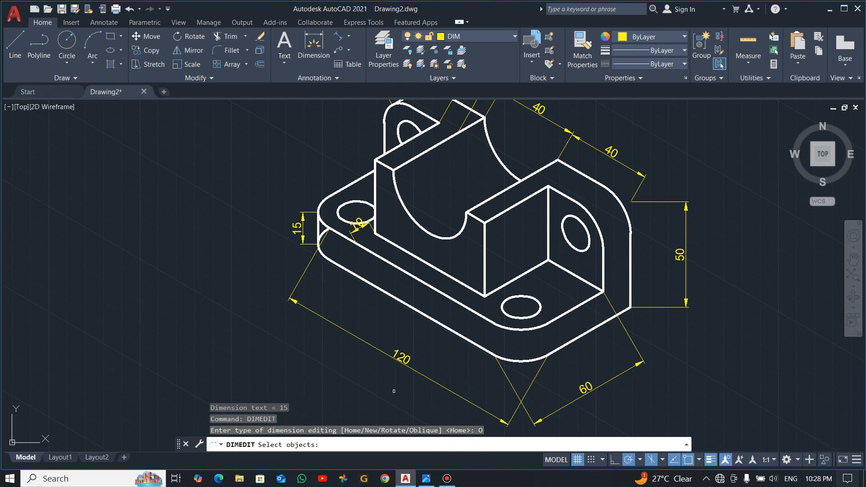
pyautogui.click(402, 360)
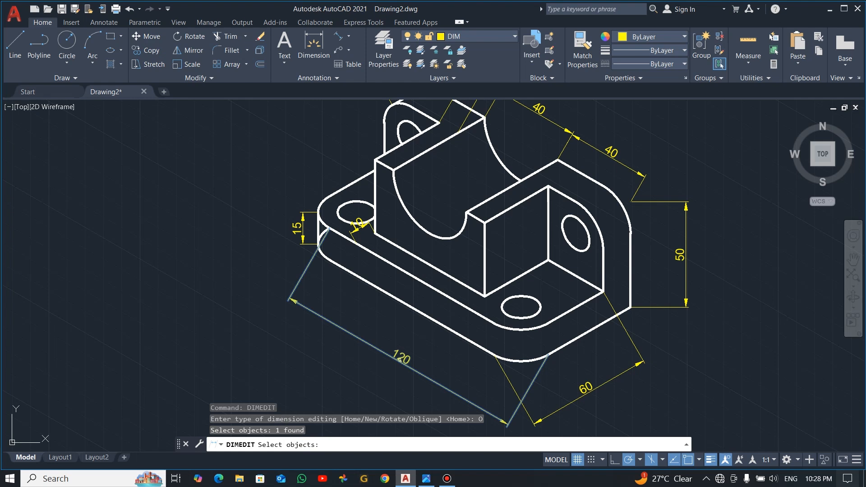
pyautogui.press('Return')
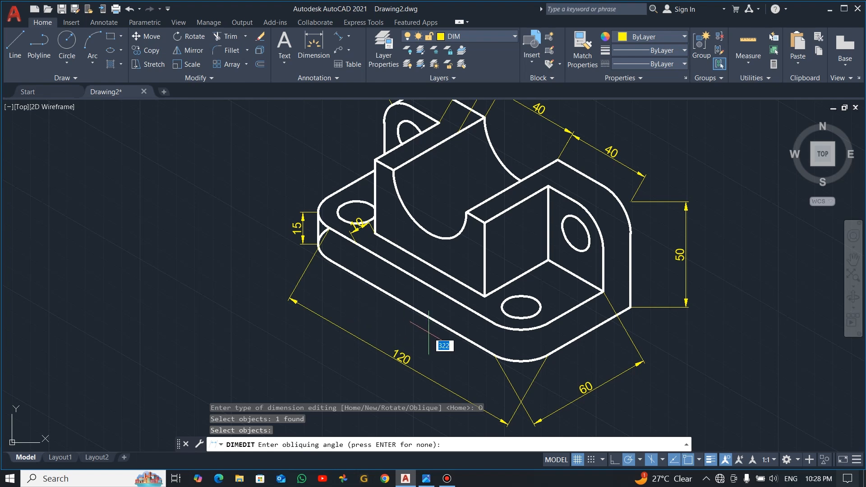
pyautogui.scroll(-1, 533, 360)
pyautogui.scroll(1, 469, 340)
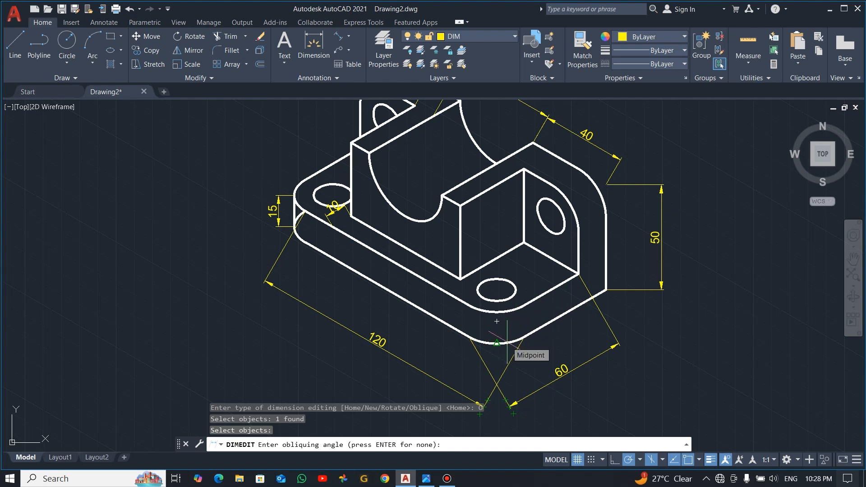
pyautogui.click(565, 313)
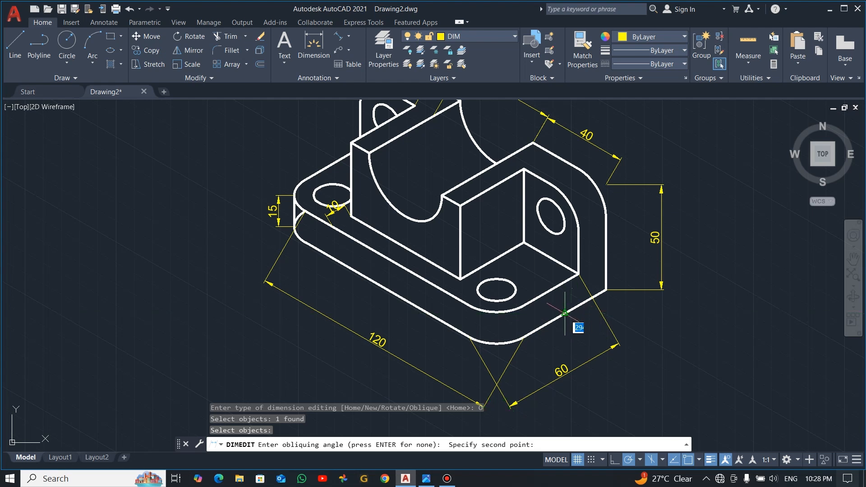
pyautogui.click(545, 325)
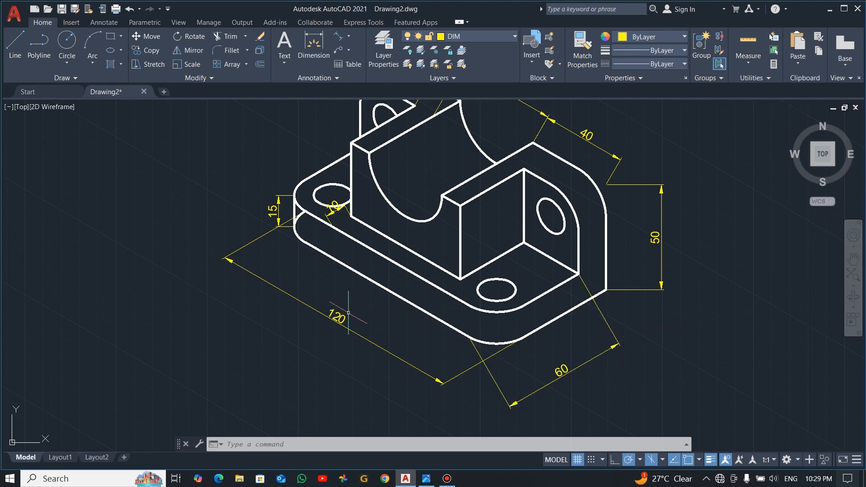
# Oblique the base's 60 width dimension with DIMEDIT, taking the angle from two points on the base's long lower front edge.
pyautogui.write('dimedit')
pyautogui.press('Return')
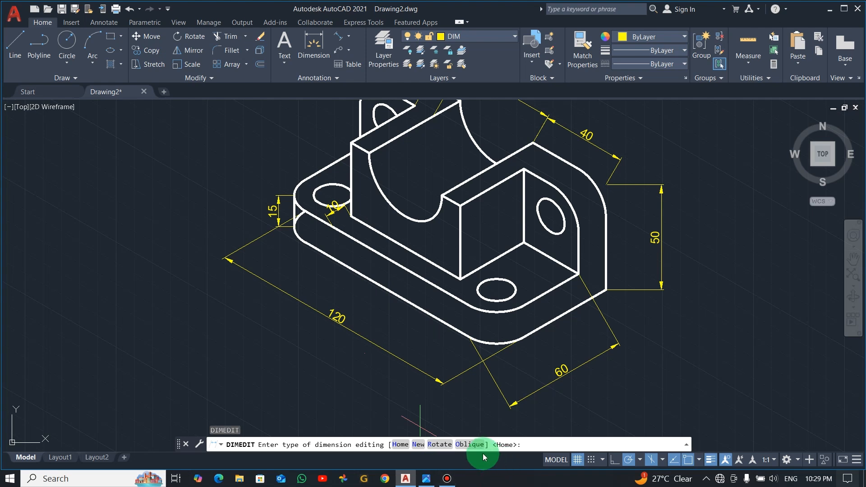
pyautogui.click(469, 447)
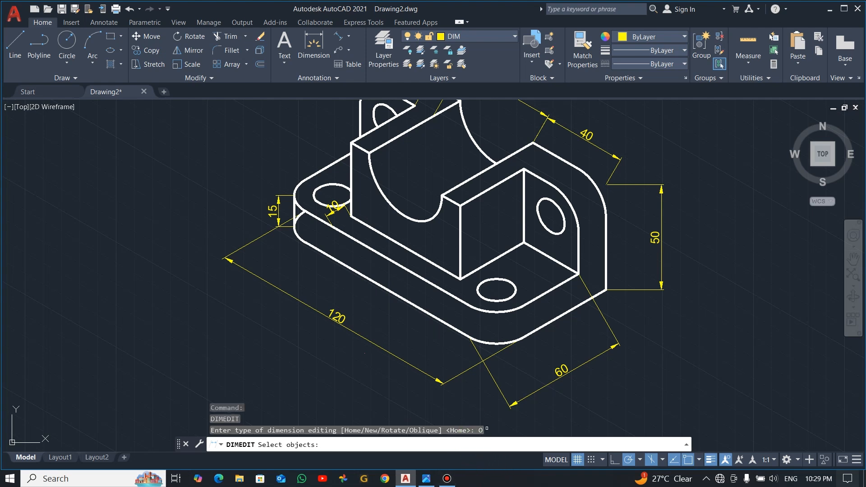
pyautogui.click(559, 373)
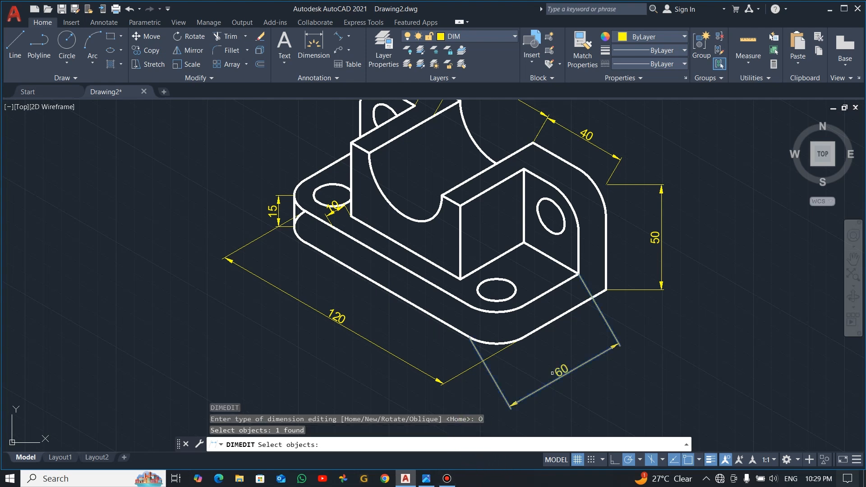
pyautogui.press('Return')
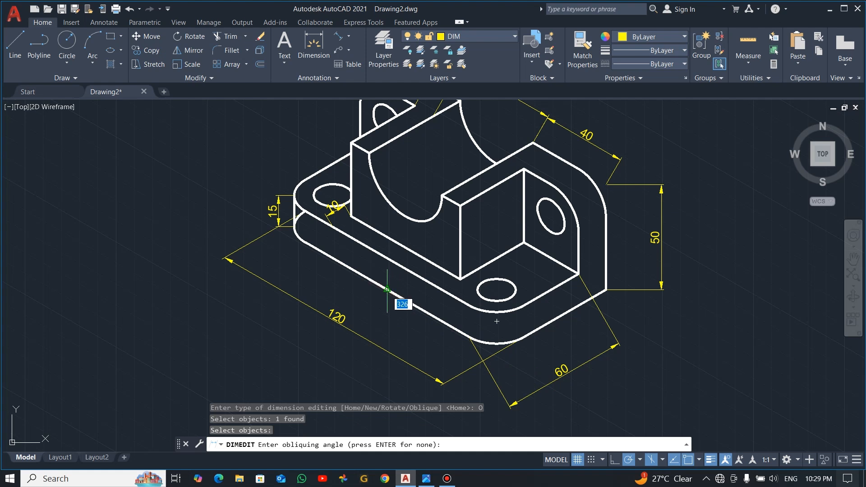
pyautogui.click(388, 289)
pyautogui.click(416, 308)
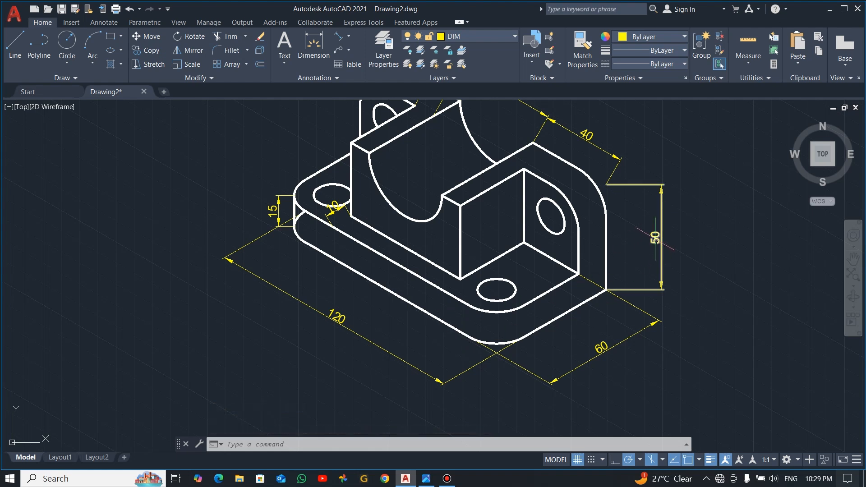
# Oblique the right lug's 50 height dimension with DIMEDIT, taking the angle from two points on the base's upper right edge.
pyautogui.write('dimedit')
pyautogui.press('Return')
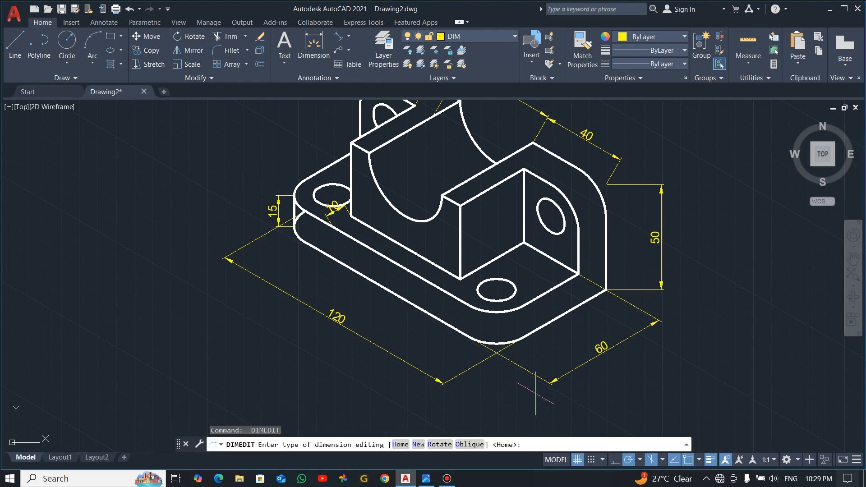
pyautogui.click(470, 445)
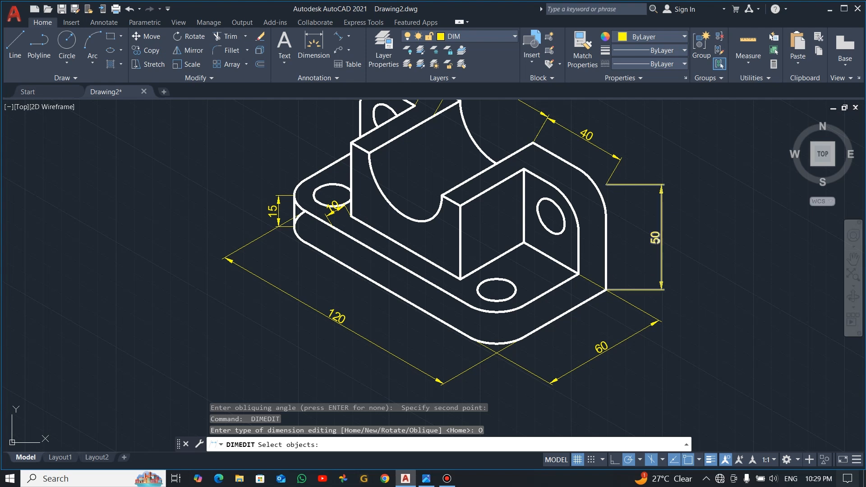
pyautogui.click(659, 245)
pyautogui.press('Return')
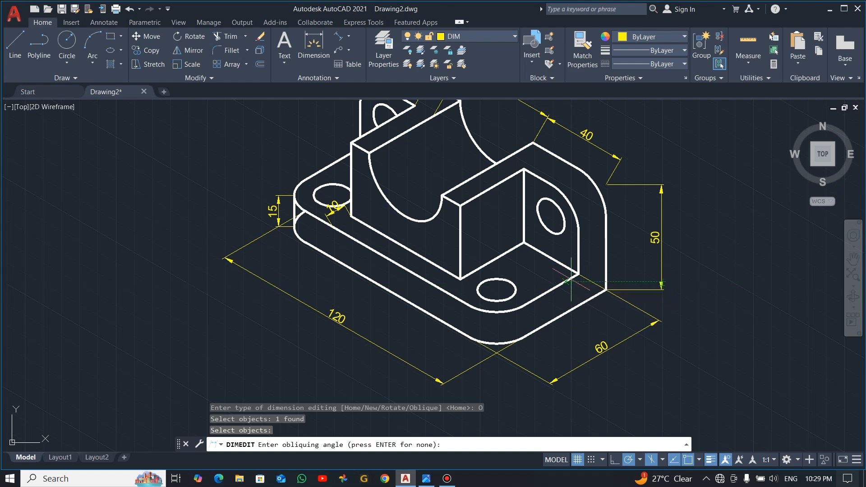
pyautogui.click(540, 296)
pyautogui.click(562, 284)
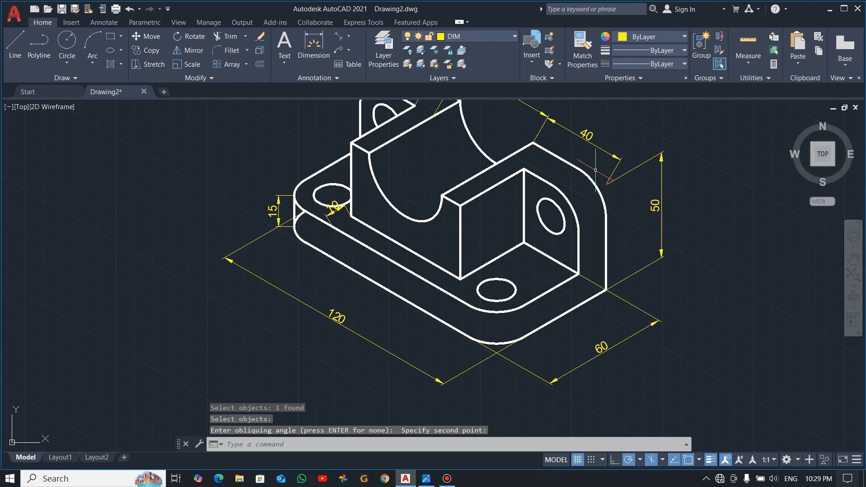
pyautogui.scroll(-2, 595, 168)
pyautogui.scroll(4, 602, 149)
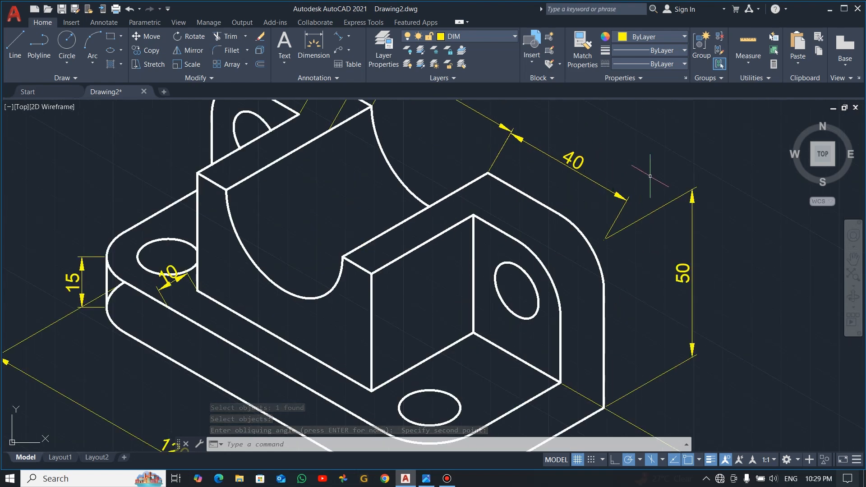
pyautogui.moveTo(650, 176); pyautogui.dragTo(625, 221, button='middle')
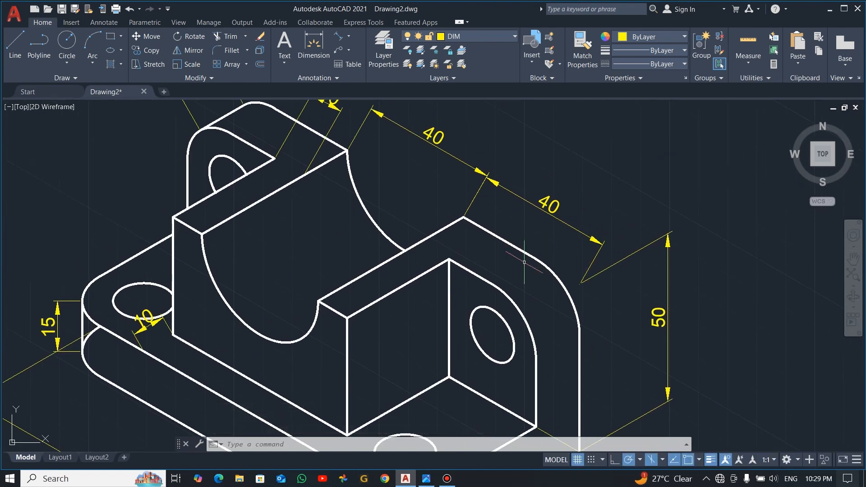
pyautogui.write('dimedit')
pyautogui.press('Return')
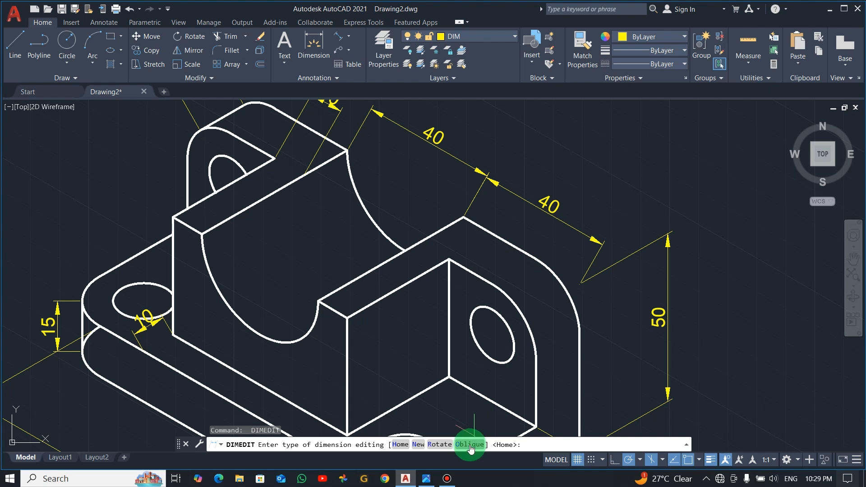
pyautogui.write('O')
pyautogui.press('Return')
pyautogui.press('Return')
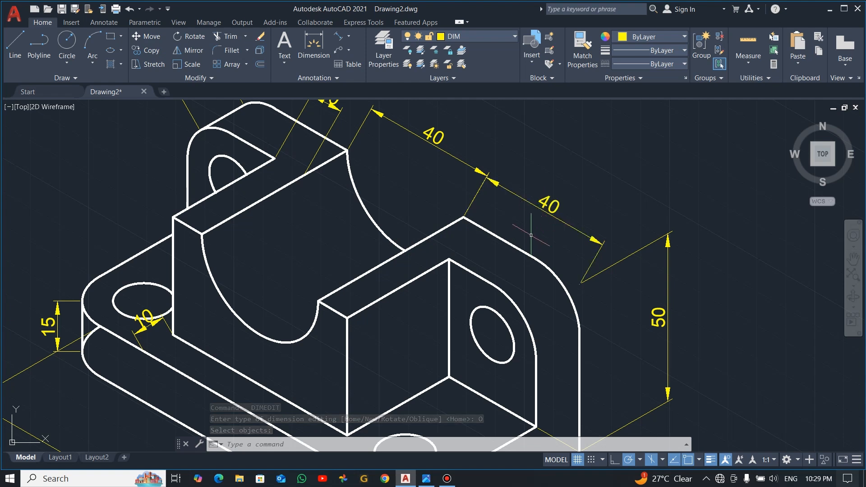
# Oblique the 40 dimension above the right lug with DIMEDIT, taking the angle from two points on the central block's right back top edge.
pyautogui.press('Return')
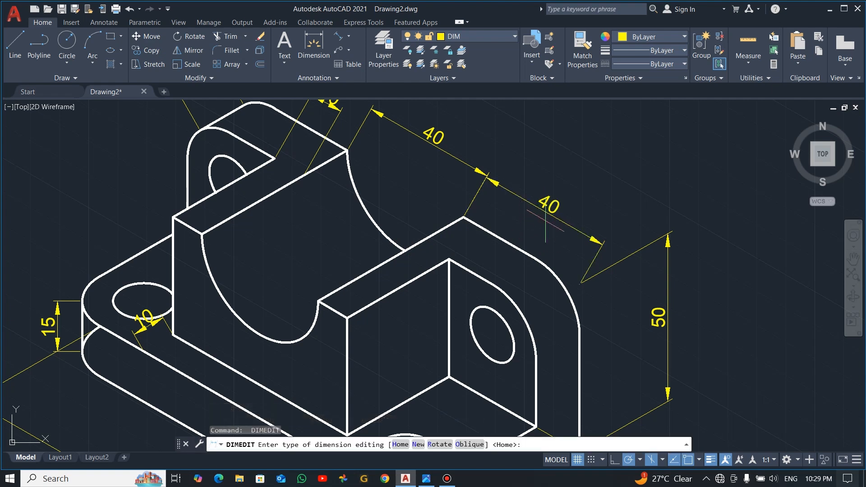
pyautogui.click(469, 445)
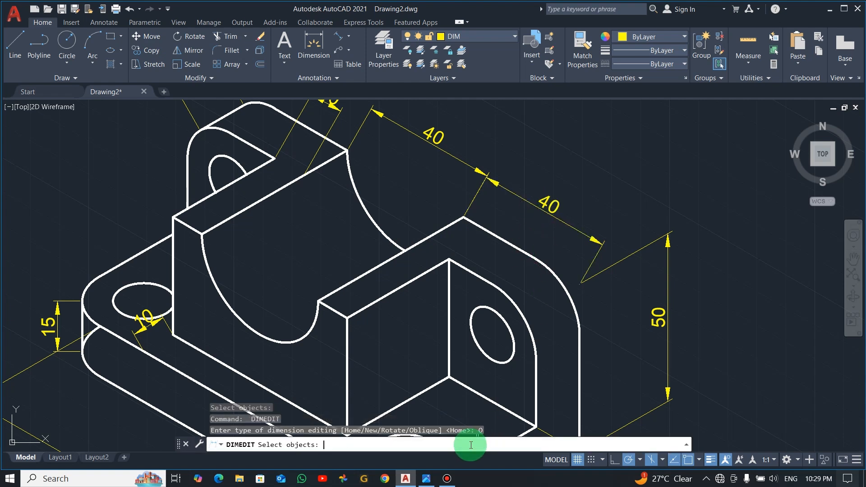
pyautogui.click(551, 205)
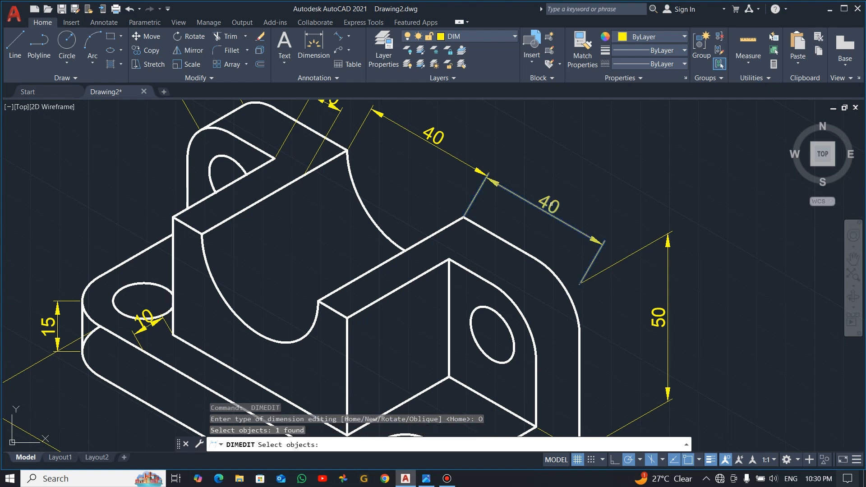
pyautogui.press('Return')
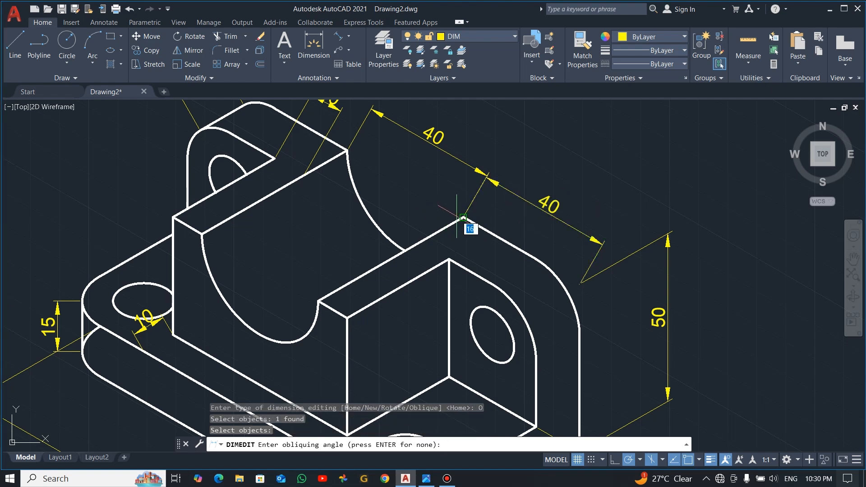
pyautogui.click(390, 258)
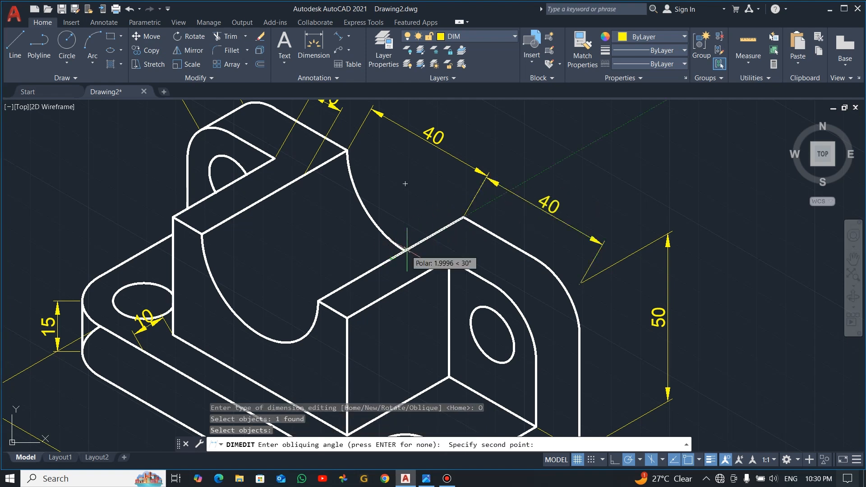
pyautogui.click(429, 241)
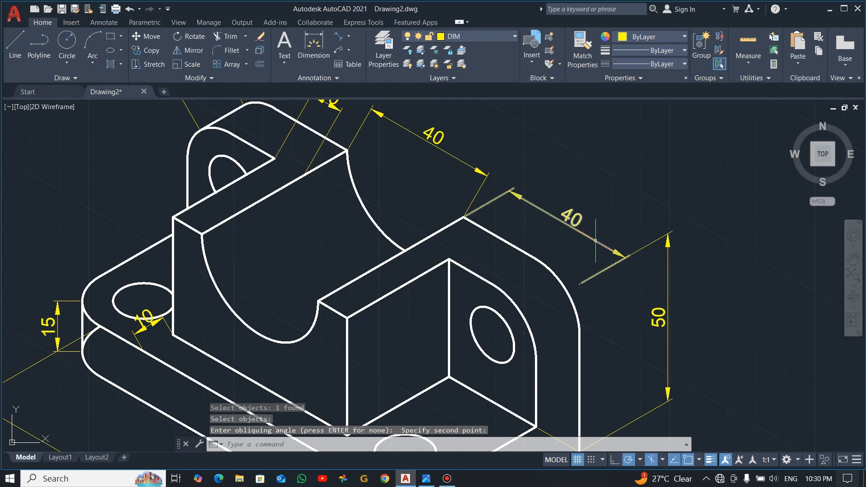
pyautogui.scroll(-2, 426, 181)
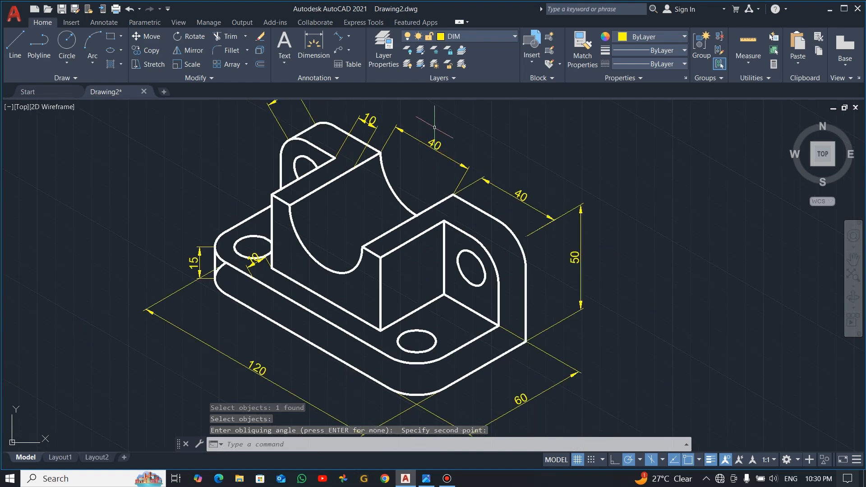
# Oblique the 40 dimension across the curved cutout with DIMEDIT, taking the angle from two points on the block's top edge at the cutout's left end.
pyautogui.scroll(-1, 429, 165)
pyautogui.scroll(2, 429, 162)
pyautogui.press('Return')
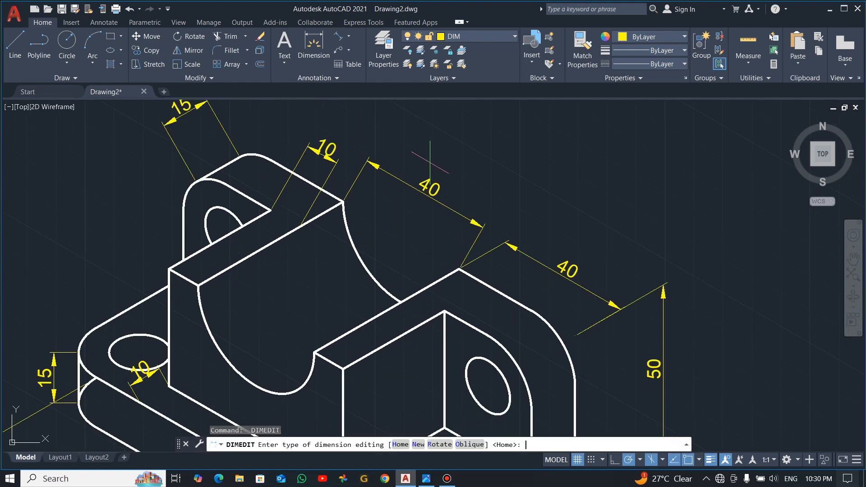
pyautogui.click(469, 444)
pyautogui.click(416, 188)
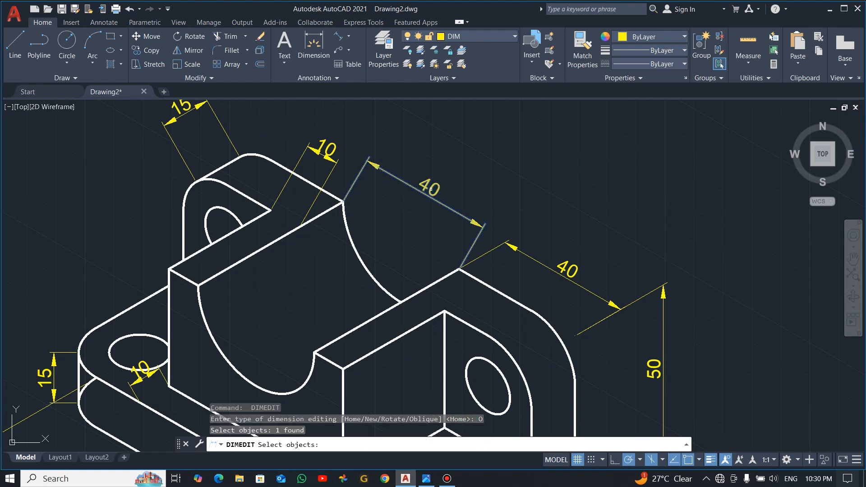
pyautogui.press('Return')
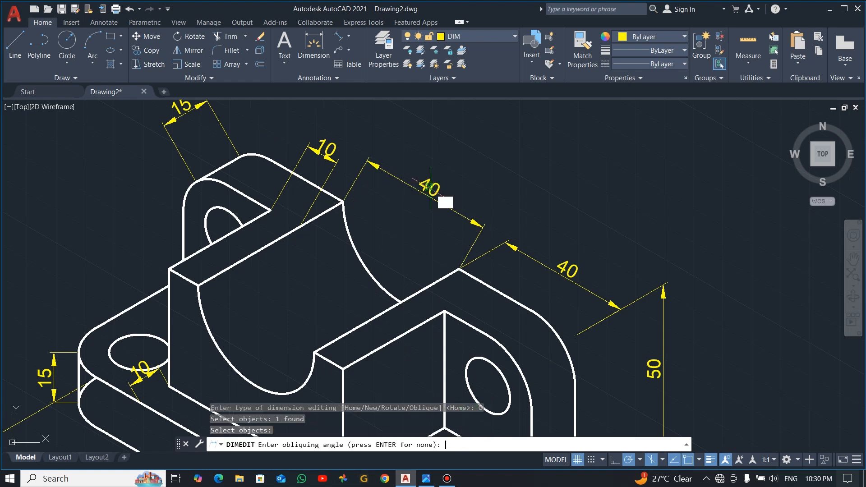
pyautogui.click(343, 202)
pyautogui.click(324, 217)
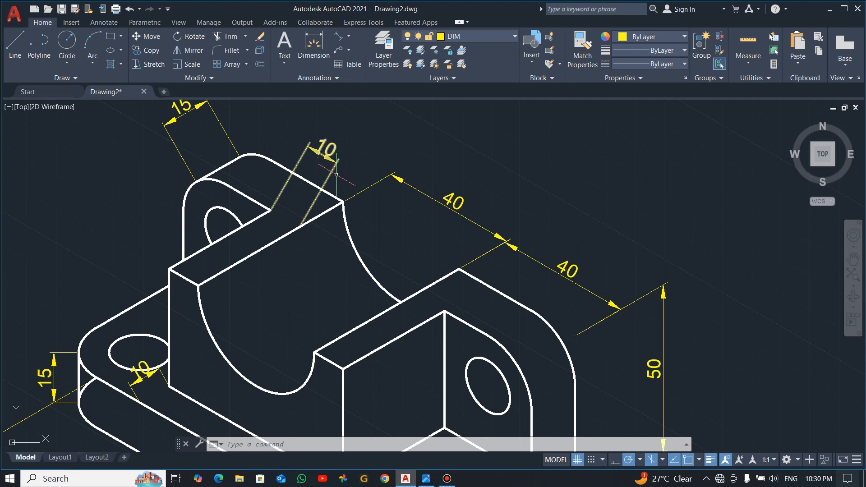
# Oblique the 10 dimension above the block's left wall with DIMEDIT, taking the angle from two points on the wall's outer top edge.
pyautogui.press('Return')
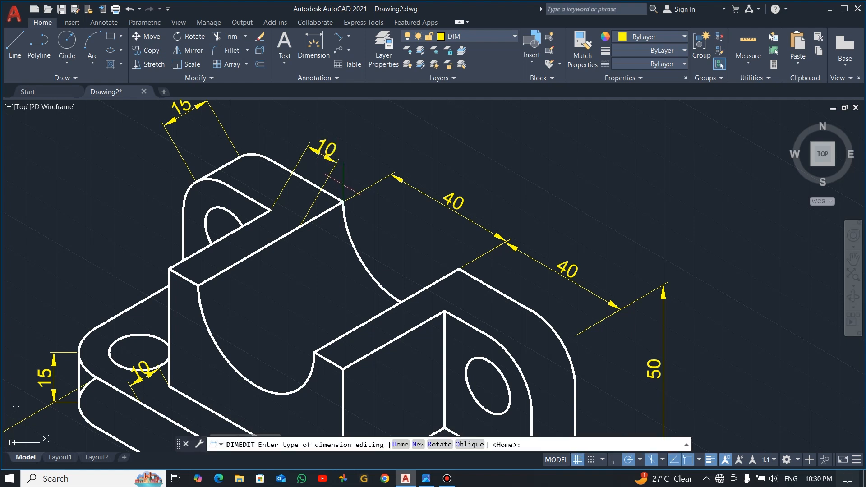
pyautogui.click(469, 445)
pyautogui.click(330, 153)
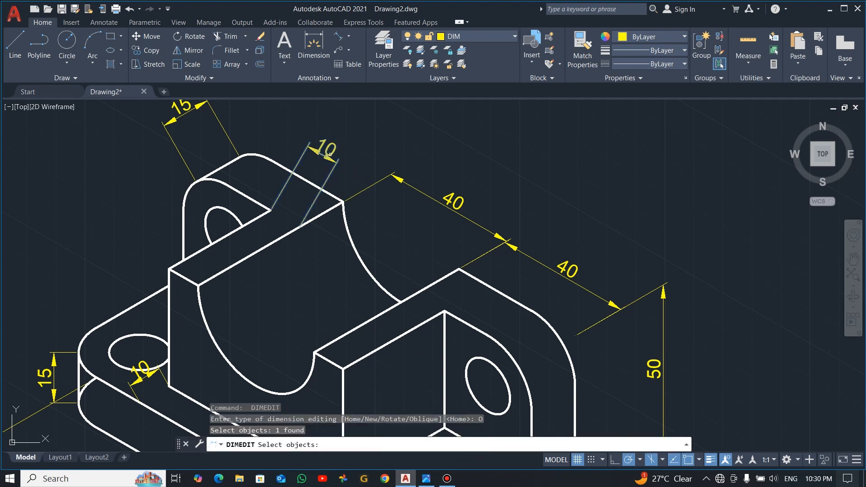
pyautogui.press('Return')
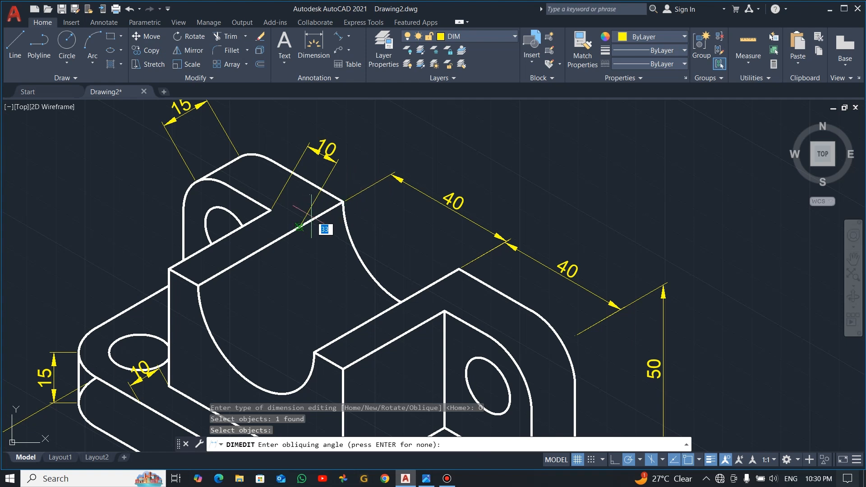
pyautogui.click(271, 211)
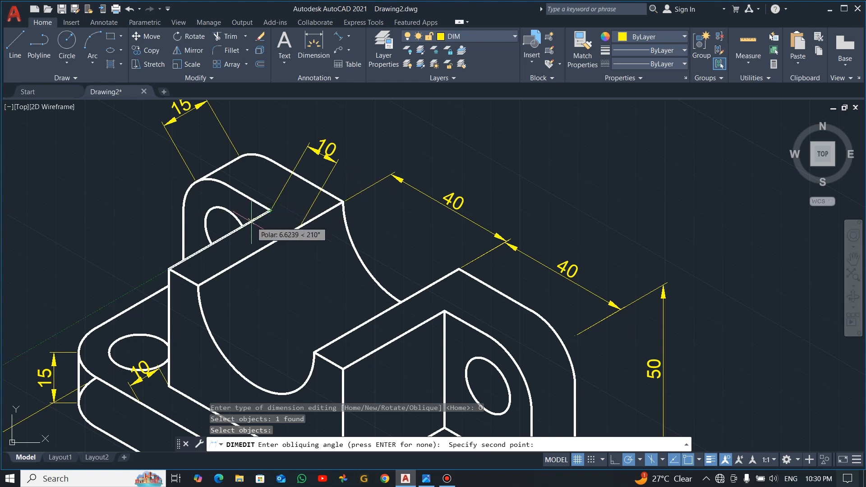
pyautogui.click(252, 222)
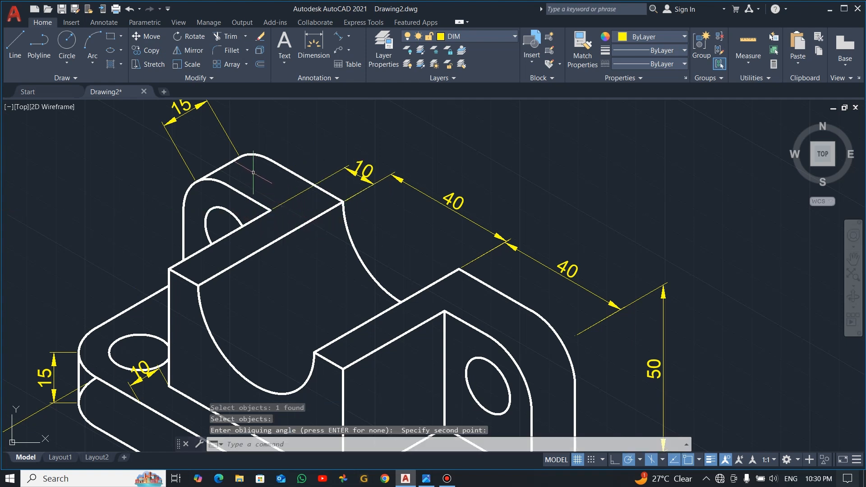
# Oblique the left lug's 15 thickness dimension with DIMEDIT, taking the angle from two points on the lug's sloping back top edge.
pyautogui.scroll(-2, 253, 173)
pyautogui.scroll(5, 203, 149)
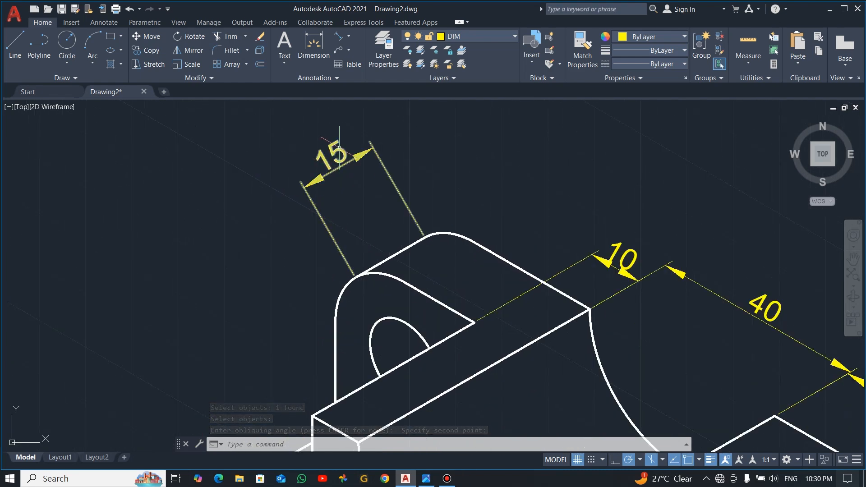
pyautogui.press('Return')
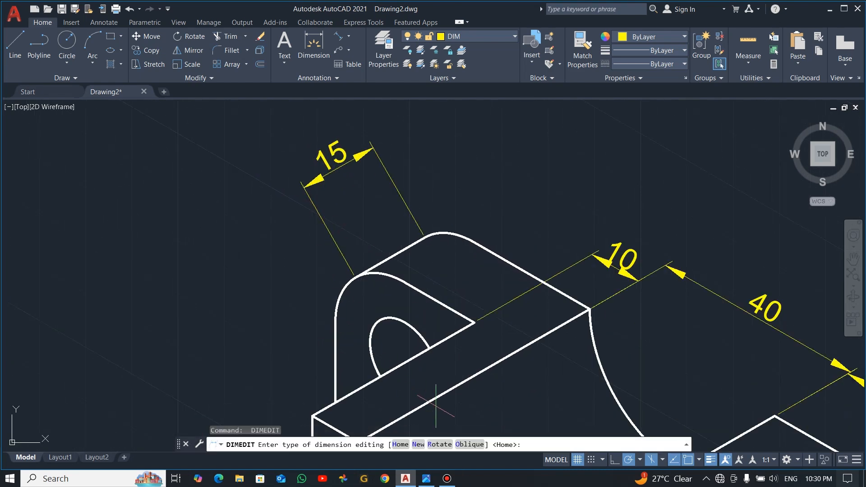
pyautogui.click(470, 444)
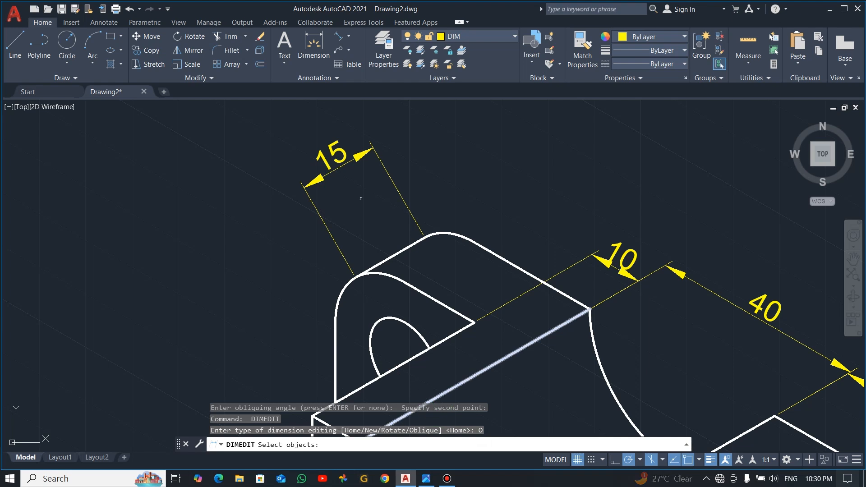
pyautogui.click(326, 170)
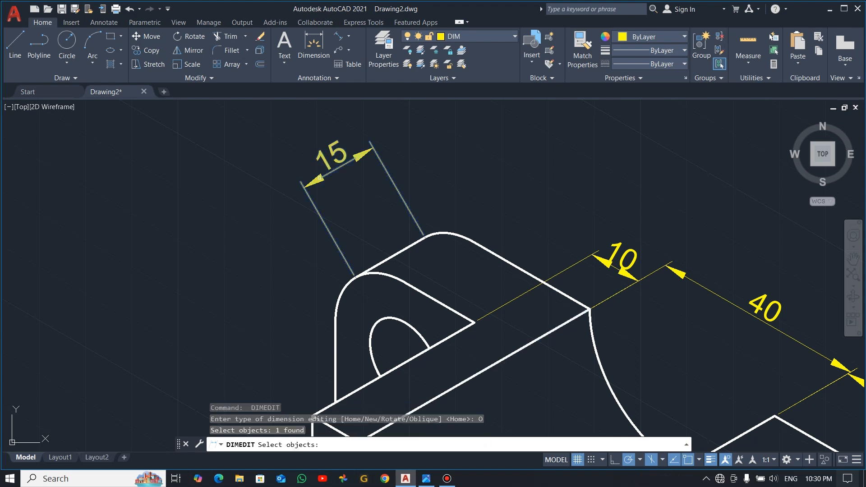
pyautogui.press('Return')
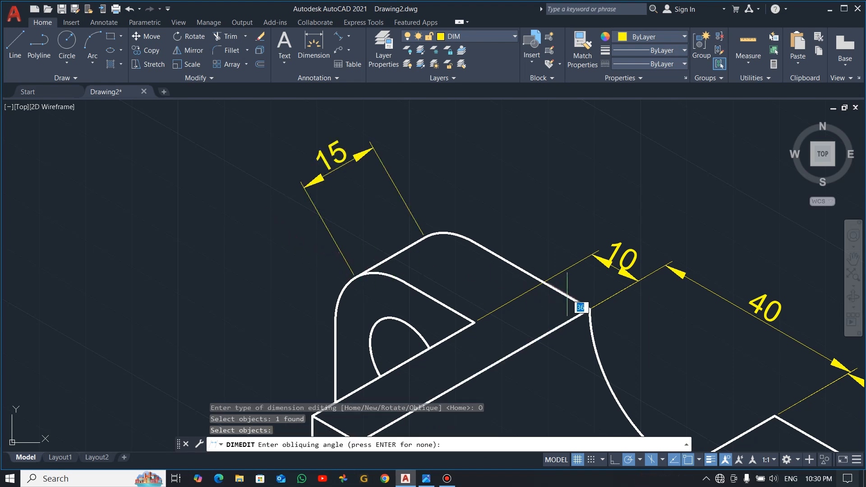
pyautogui.click(533, 275)
pyautogui.click(503, 261)
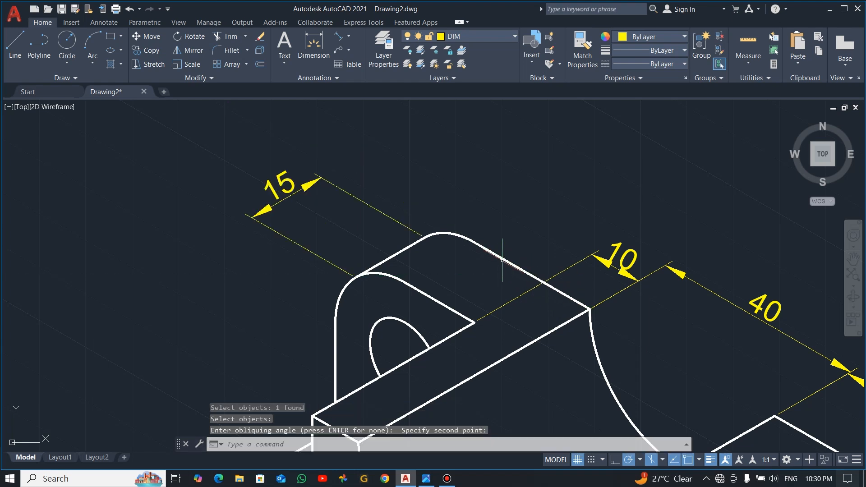
# Oblique the base's 15 height dimension with DIMEDIT, taking the angle from two points on the base's long upper front edge.
pyautogui.scroll(-3, 435, 256)
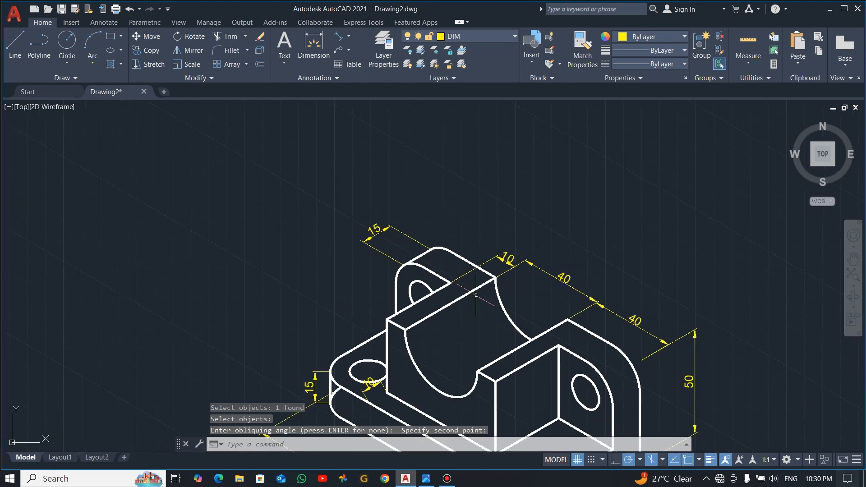
pyautogui.scroll(-2, 476, 295)
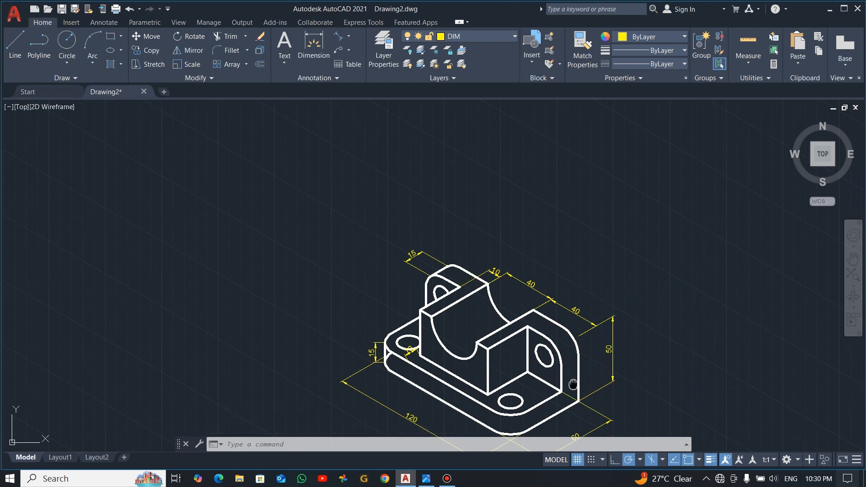
pyautogui.moveTo(573, 384); pyautogui.dragTo(539, 355, button='middle')
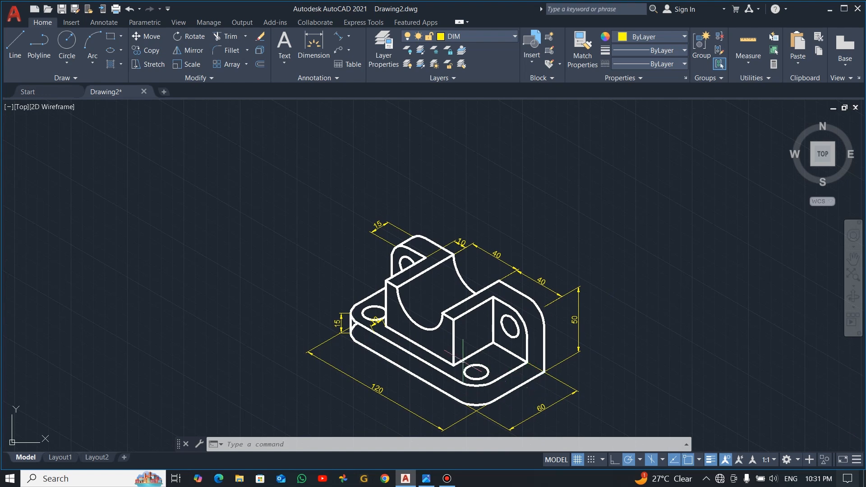
pyautogui.scroll(2, 407, 323)
pyautogui.scroll(4, 329, 349)
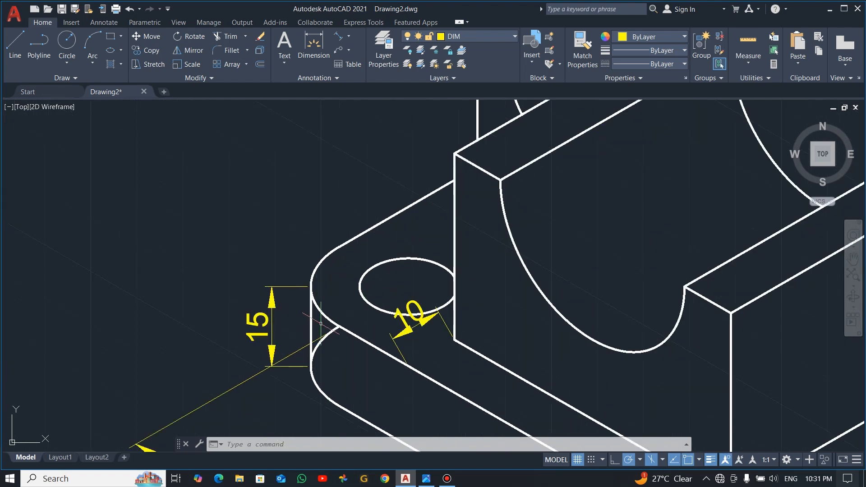
pyautogui.press('Return')
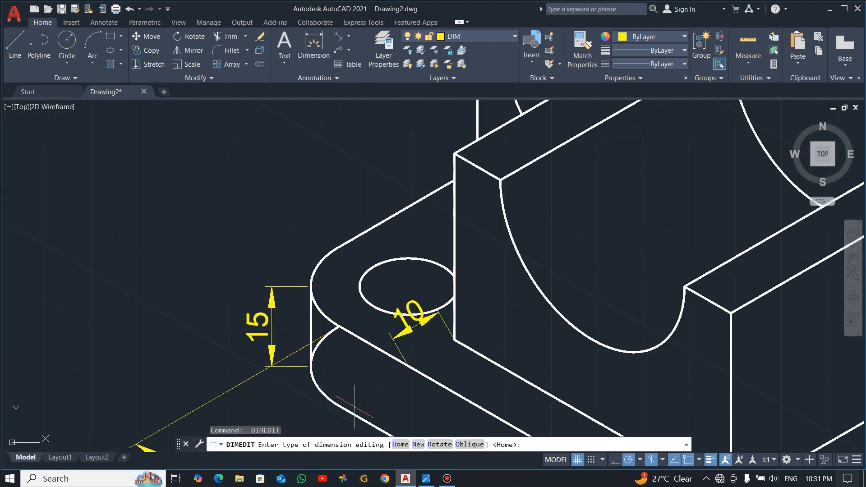
pyautogui.click(467, 445)
pyautogui.moveTo(364, 359); pyautogui.dragTo(381, 253, button='middle')
pyautogui.scroll(-4, 326, 231)
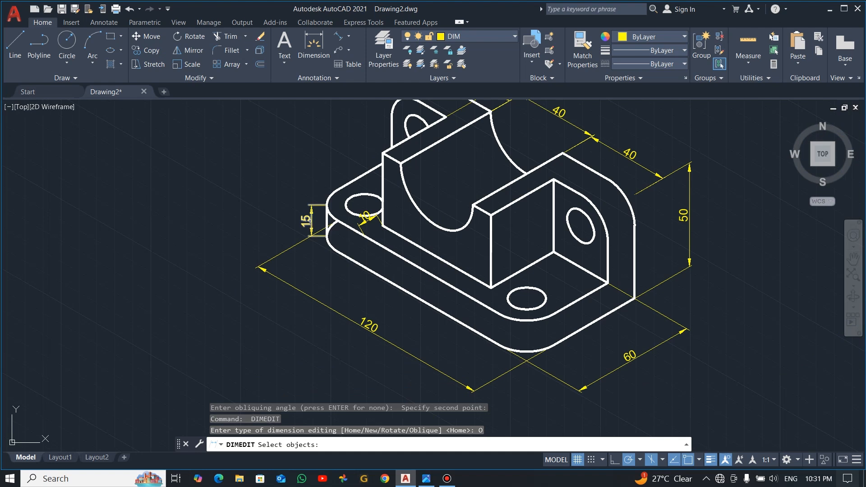
pyautogui.click(312, 221)
pyautogui.press('Return')
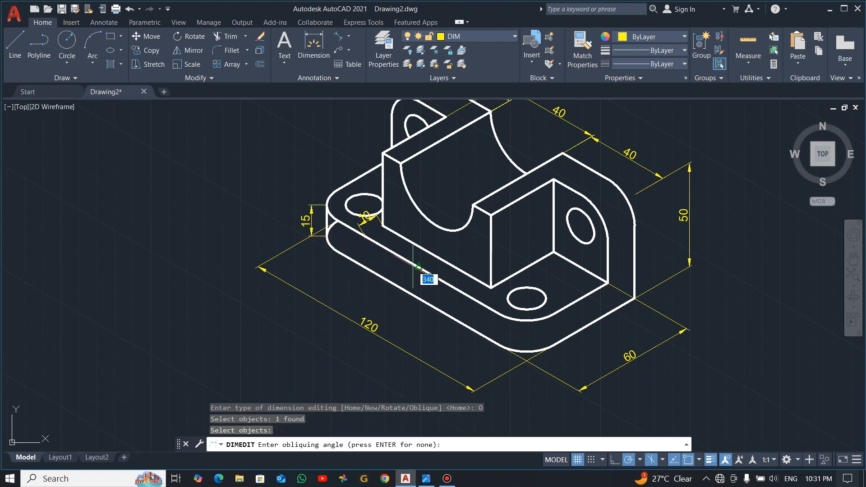
pyautogui.click(419, 267)
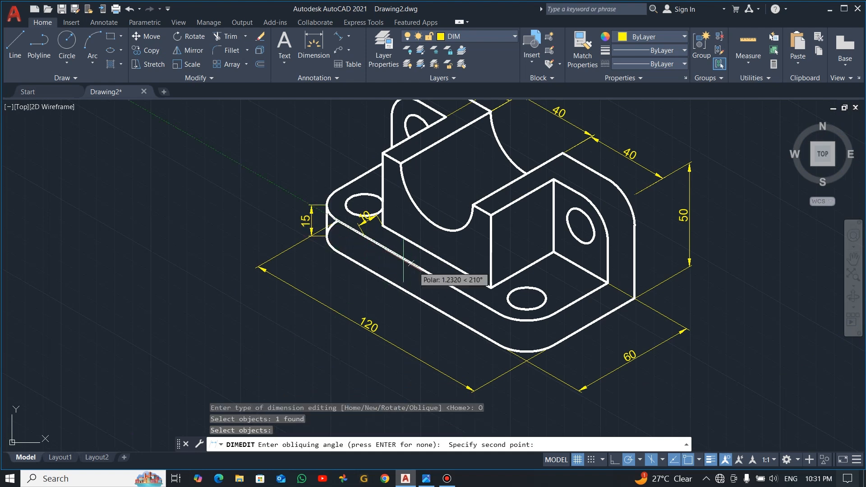
pyautogui.click(387, 252)
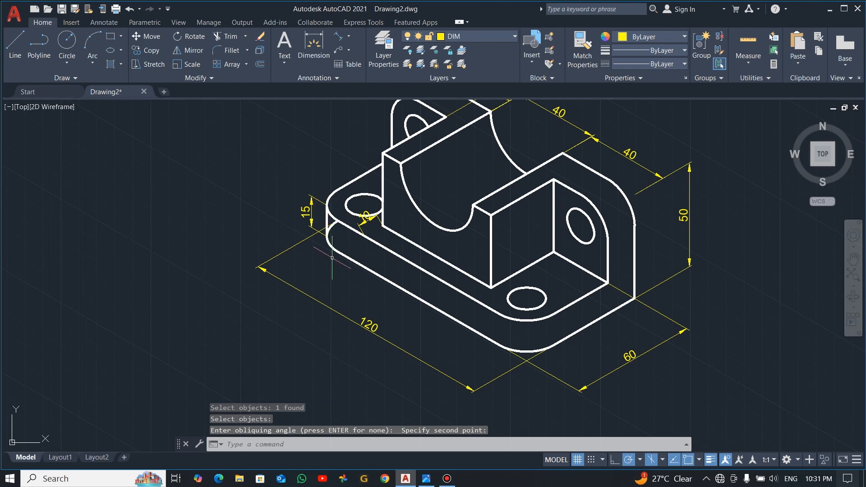
# Oblique the 10 dimension beside the base's left hole with DIMEDIT, taking the angle from two points on the central block's bottom front edge.
pyautogui.scroll(2, 373, 216)
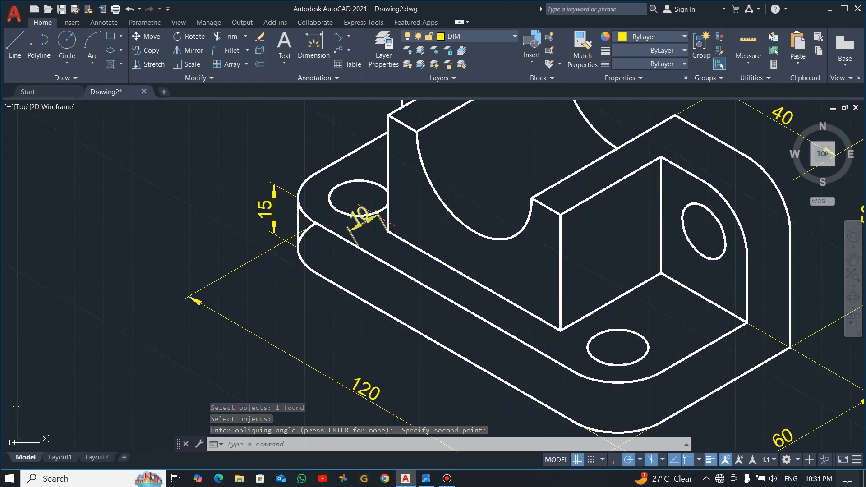
pyautogui.press('Return')
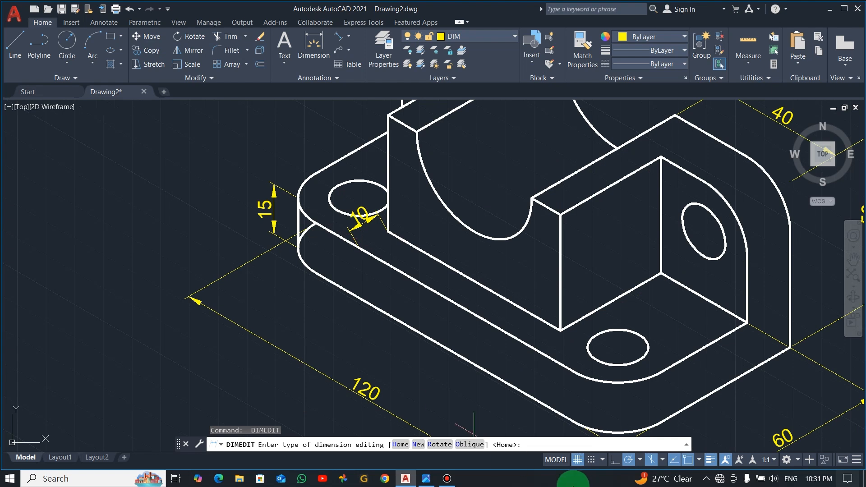
pyautogui.click(471, 445)
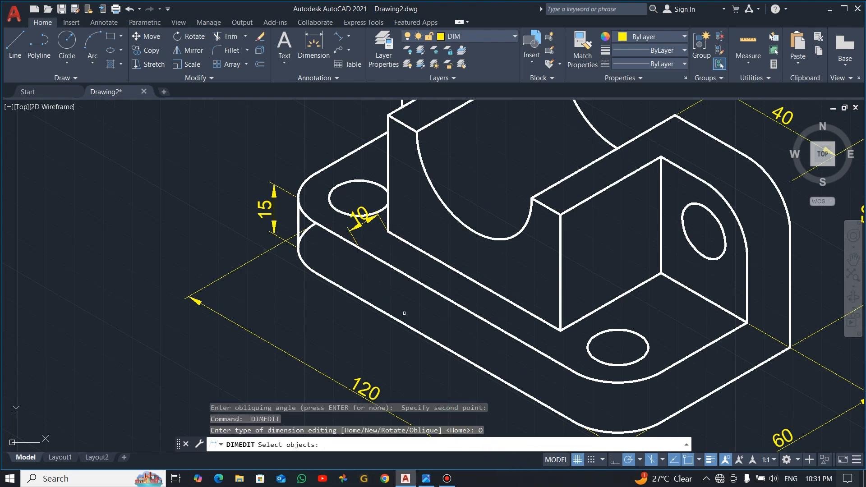
pyautogui.click(360, 232)
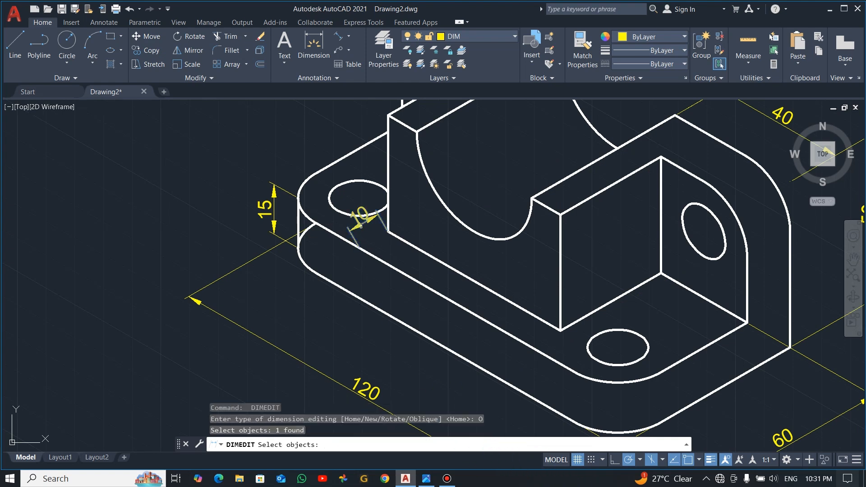
pyautogui.press('Return')
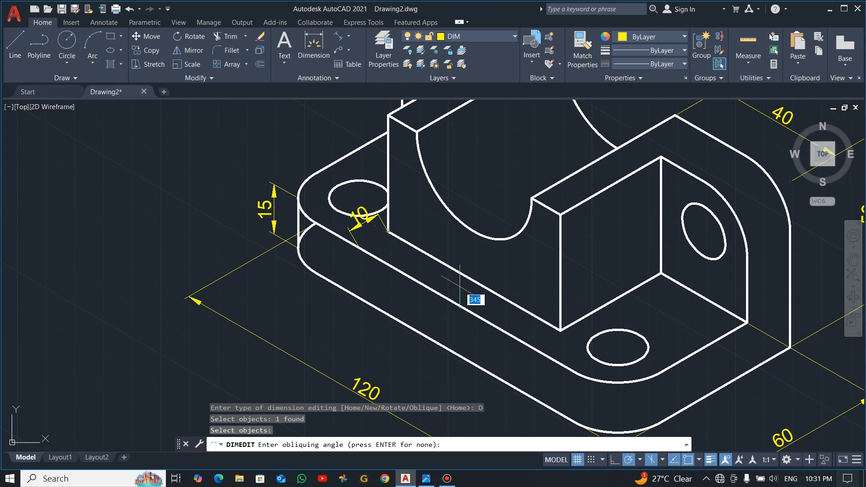
pyautogui.click(474, 280)
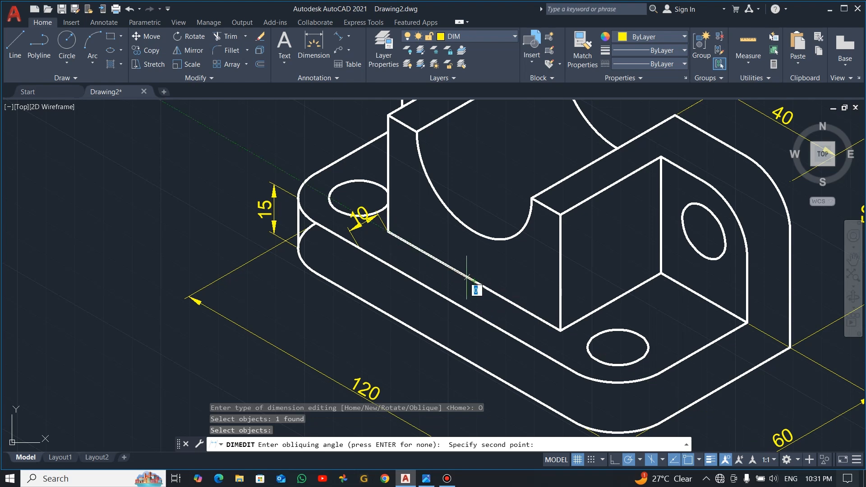
pyautogui.click(441, 263)
# Move the 40 dimension above the semicircular recess closer to the block, keeping it parallel to the edge.
pyautogui.scroll(-3, 451, 271)
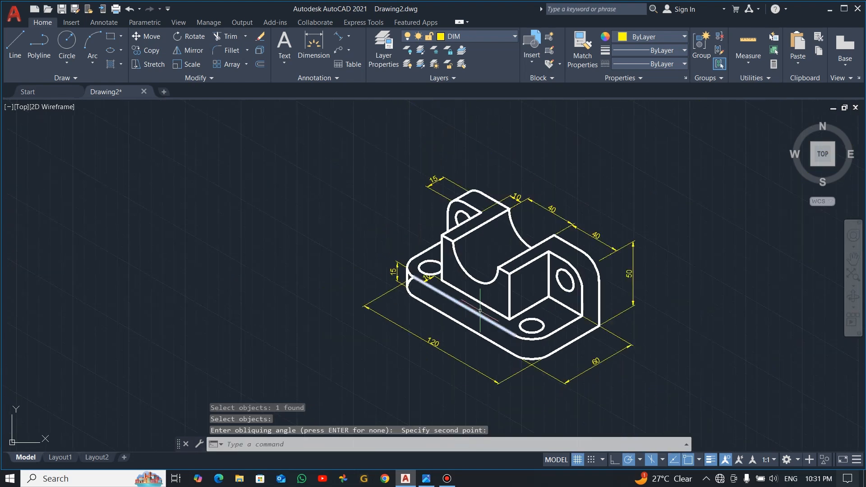
pyautogui.scroll(1, 491, 309)
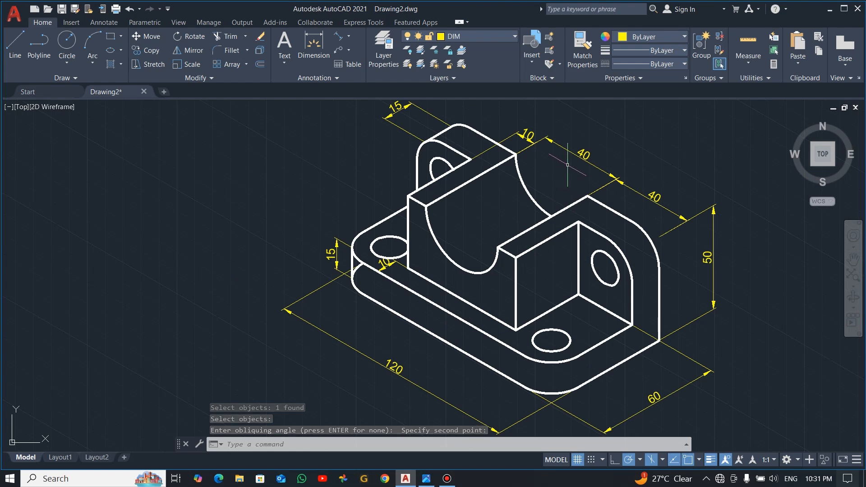
pyautogui.scroll(2, 582, 147)
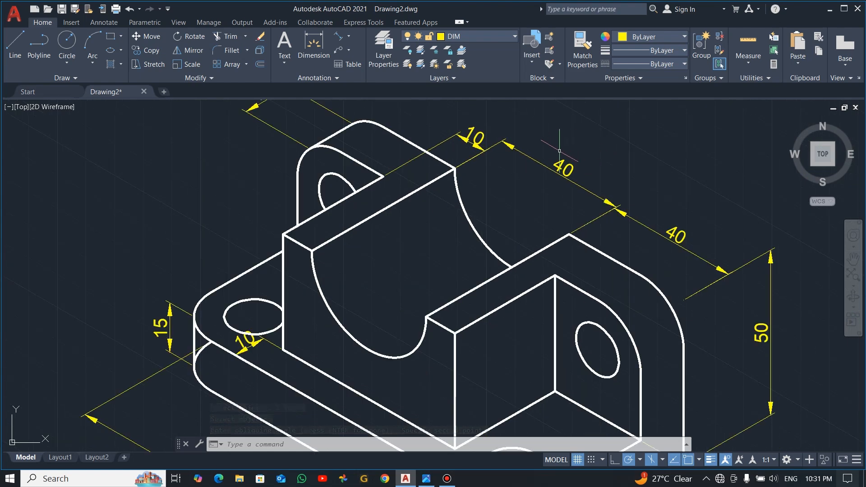
pyautogui.click(564, 175)
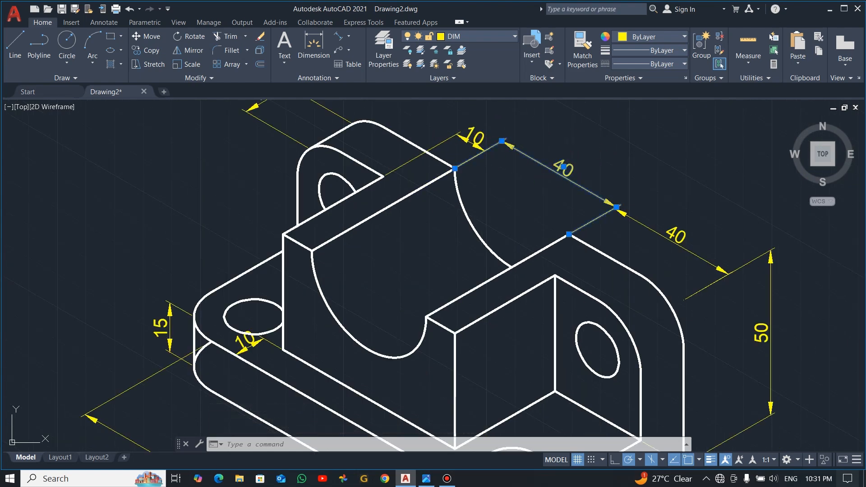
pyautogui.click(564, 167)
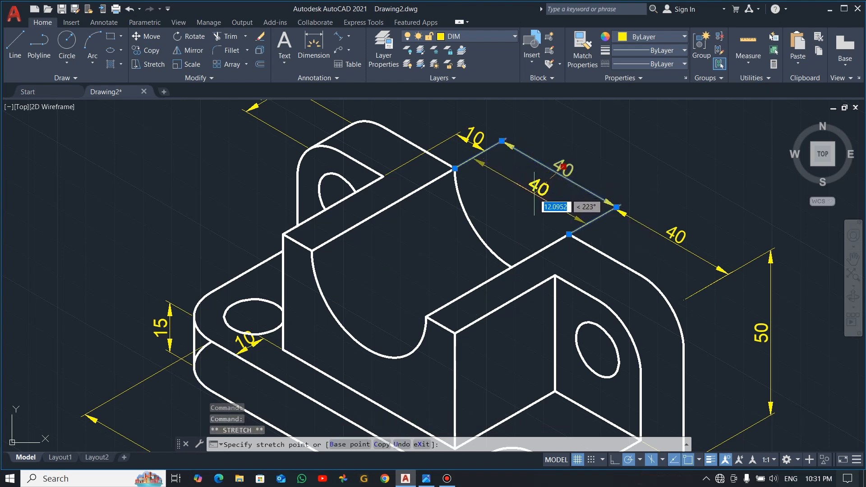
pyautogui.click(534, 194)
pyautogui.press('Escape')
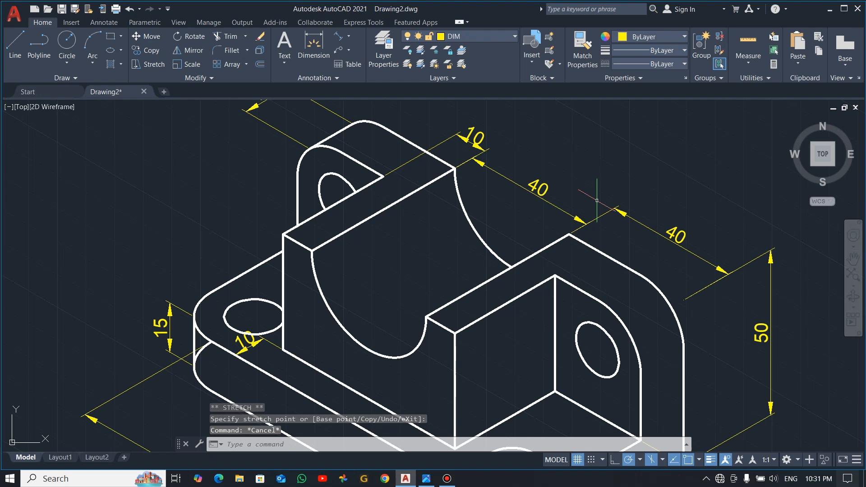
# Move the 40 dimension above the right lug inward so its line continues from the recess's 40 dimension.
pyautogui.click(629, 216)
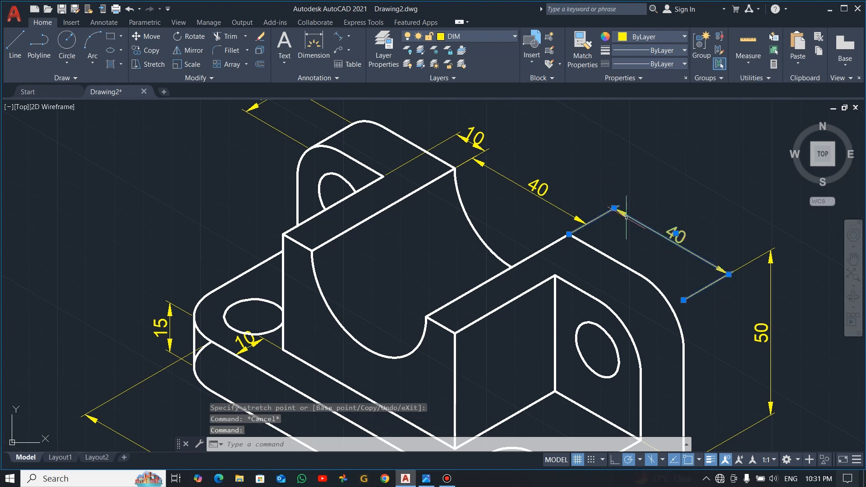
pyautogui.click(614, 208)
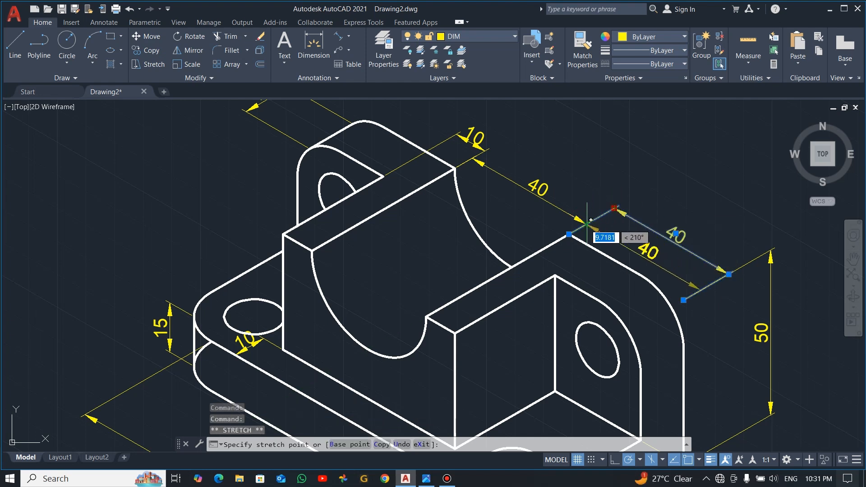
pyautogui.press('Escape')
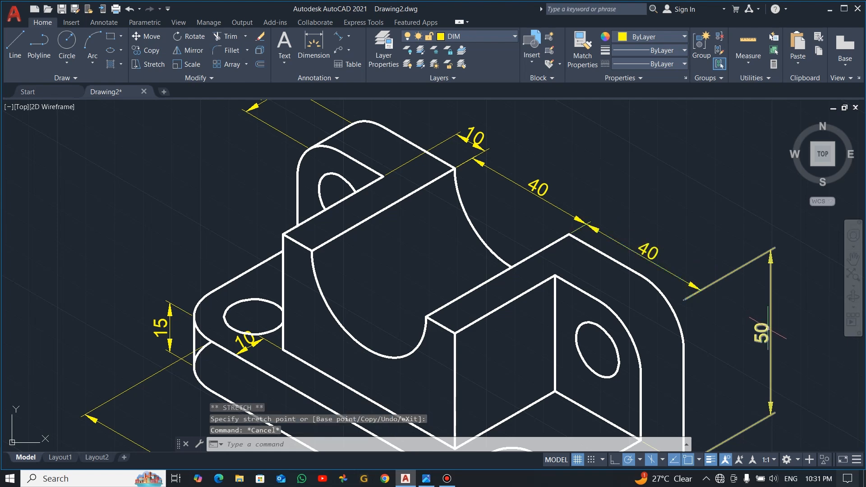
# Move the vertical 50 dimension closer to the right lug, meeting the end of the lug's 40 dimension.
pyautogui.scroll(-4, 767, 348)
pyautogui.scroll(6, 761, 387)
pyautogui.scroll(-2, 761, 316)
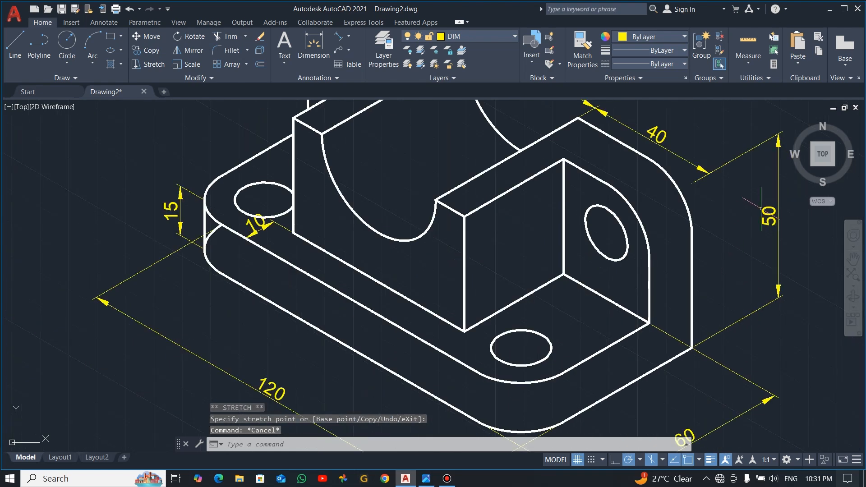
pyautogui.click(778, 135)
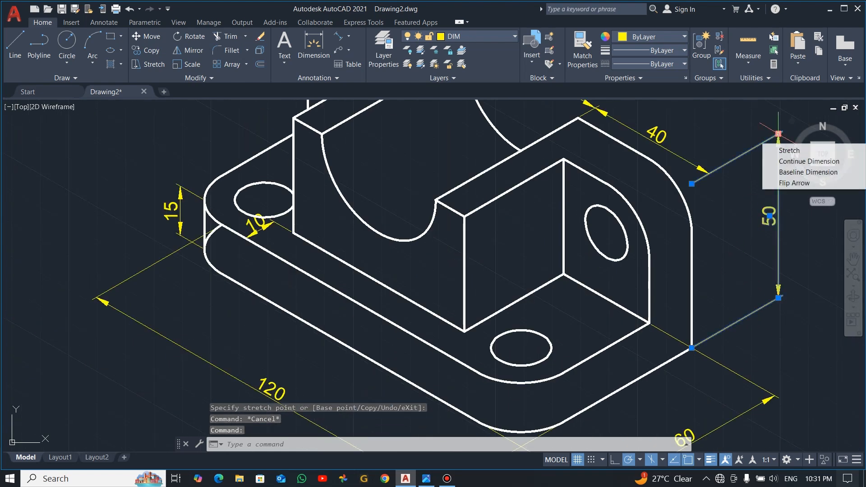
pyautogui.click(779, 133)
pyautogui.click(710, 180)
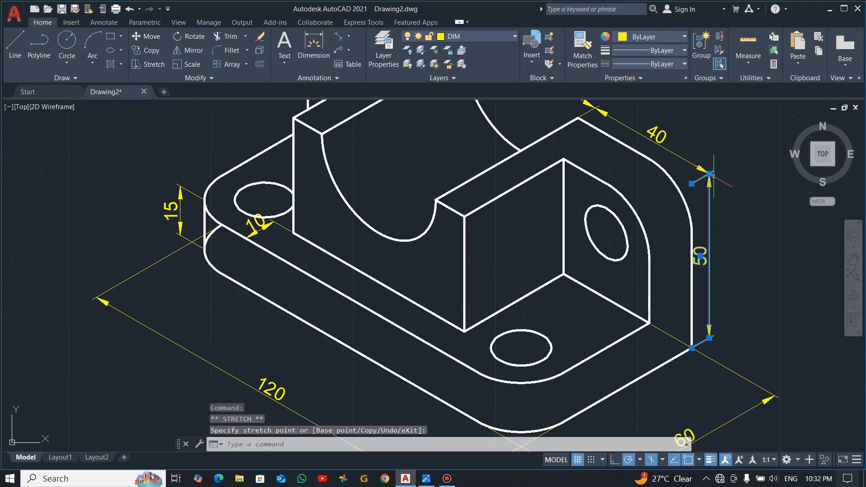
pyautogui.press('Escape')
# Move the 60 depth dimension closer to the base's right end along its extension lines.
pyautogui.scroll(-2, 728, 347)
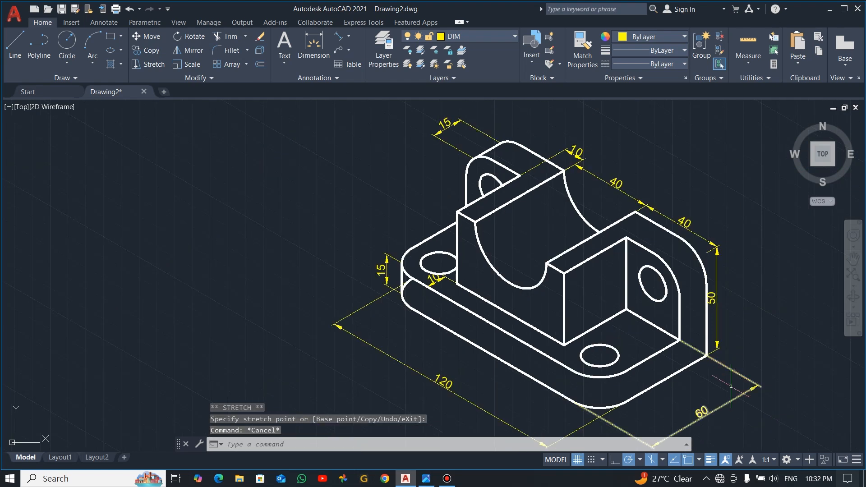
pyautogui.scroll(1, 659, 309)
pyautogui.click(653, 286)
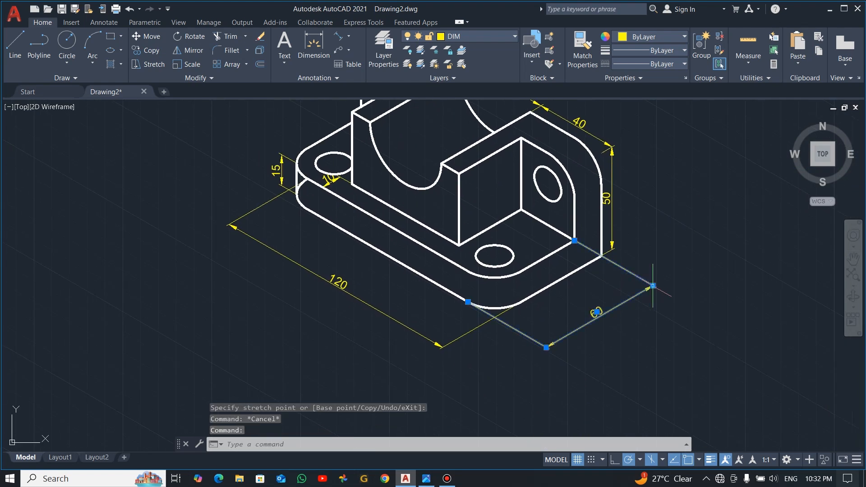
pyautogui.click(657, 287)
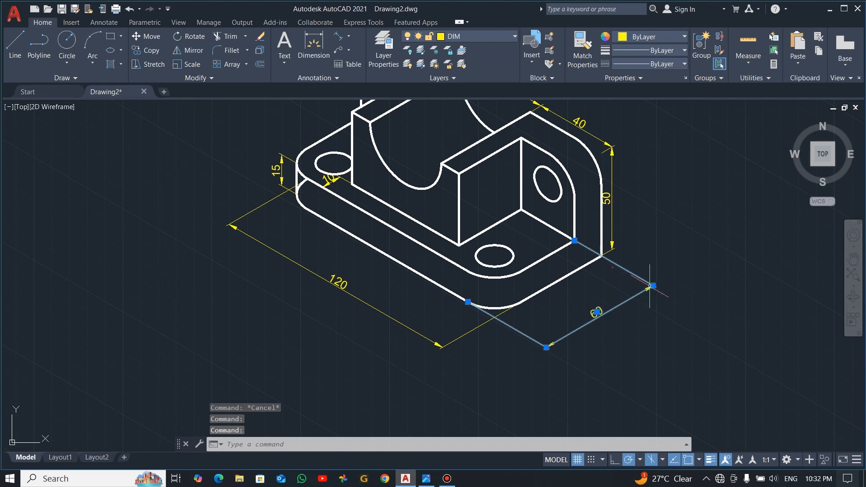
pyautogui.click(653, 286)
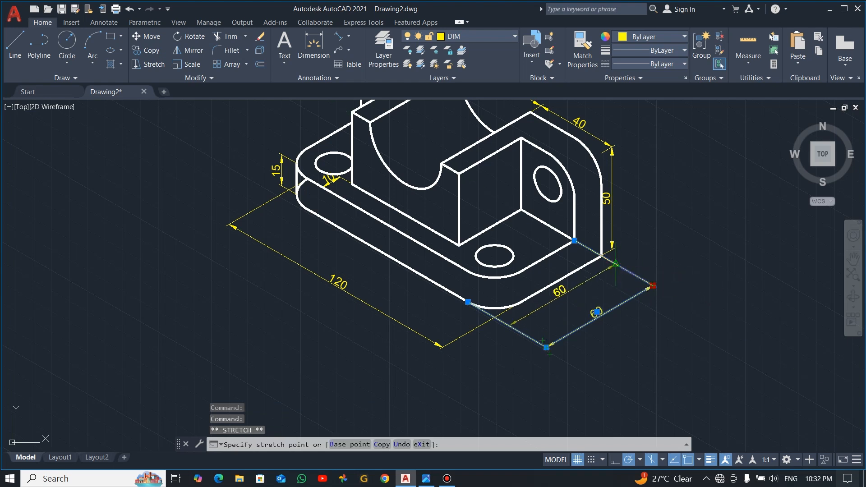
pyautogui.press('Escape')
pyautogui.press('Escape')
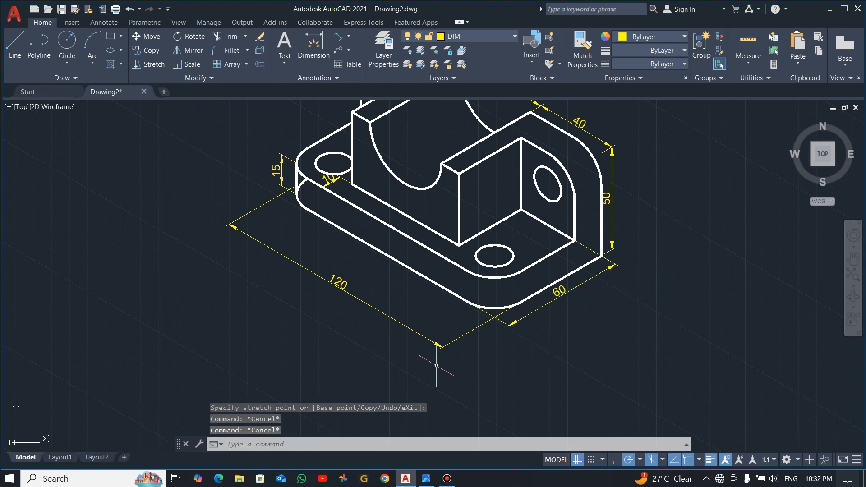
# Move the 120 length dimension closer to the base's long front edge.
pyautogui.click(341, 283)
pyautogui.click(443, 347)
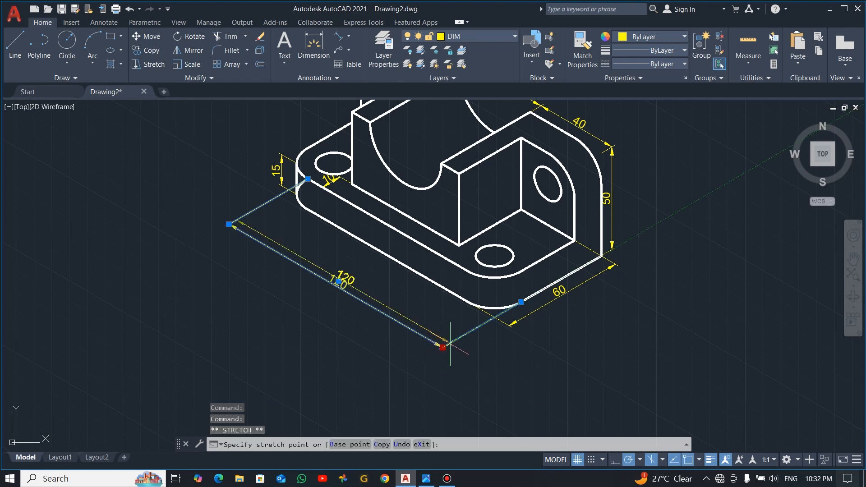
pyautogui.press('Escape')
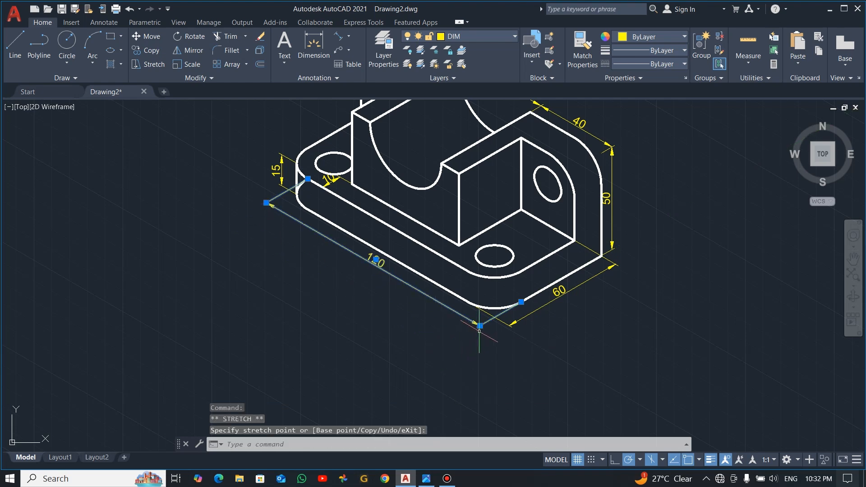
pyautogui.scroll(2, 294, 114)
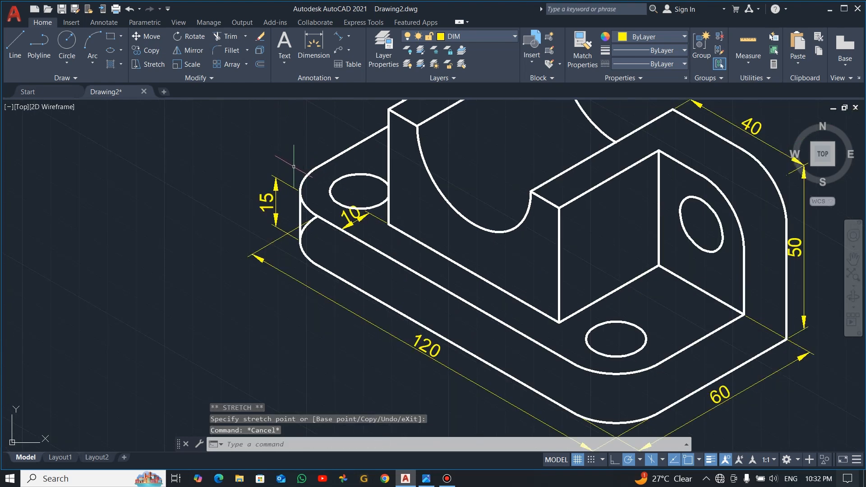
# Align the 10 dimension above the block's left wall with the start of the recess's 40 dimension.
pyautogui.scroll(-6, 286, 172)
pyautogui.scroll(4, 363, 164)
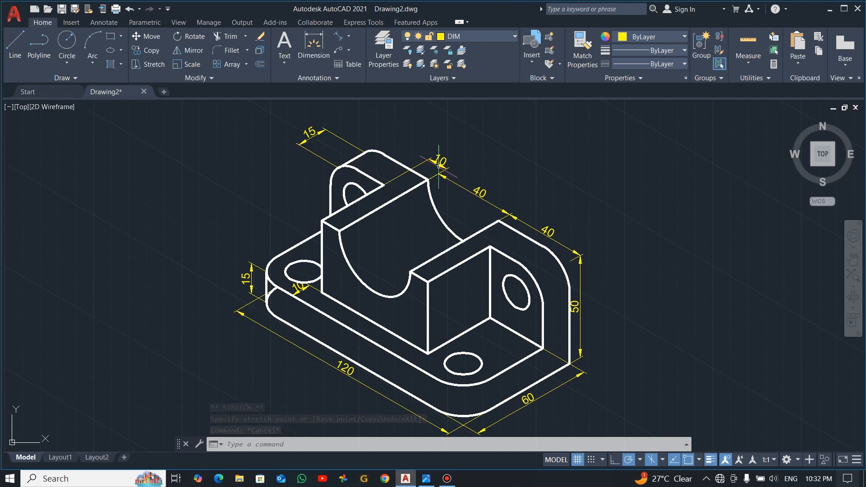
pyautogui.scroll(4, 438, 161)
pyautogui.click(449, 177)
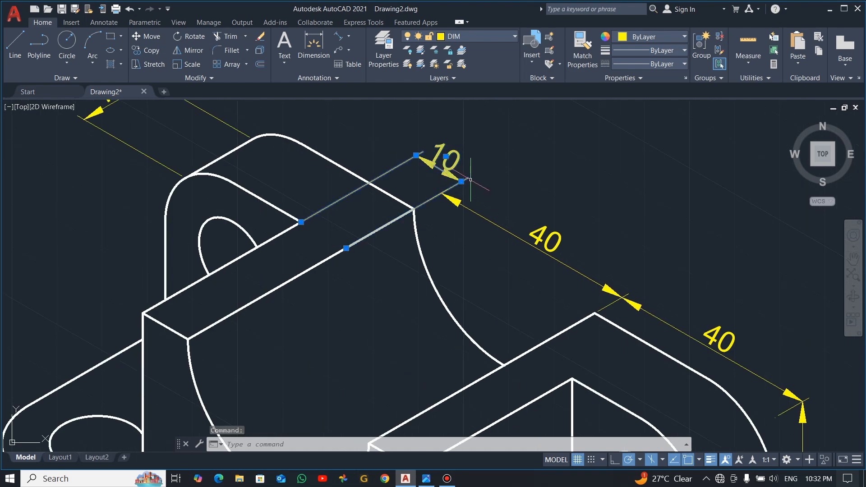
pyautogui.click(460, 182)
pyautogui.click(442, 194)
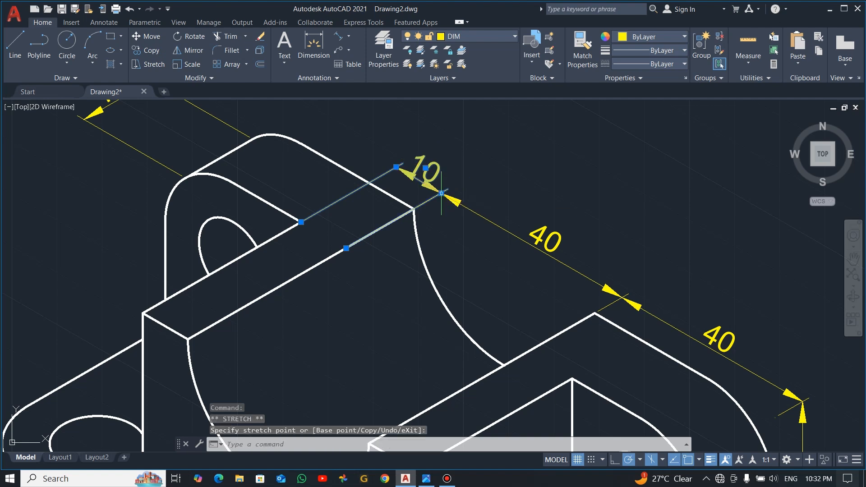
pyautogui.press('Escape')
pyautogui.scroll(-2, 523, 276)
pyautogui.scroll(-2, 539, 273)
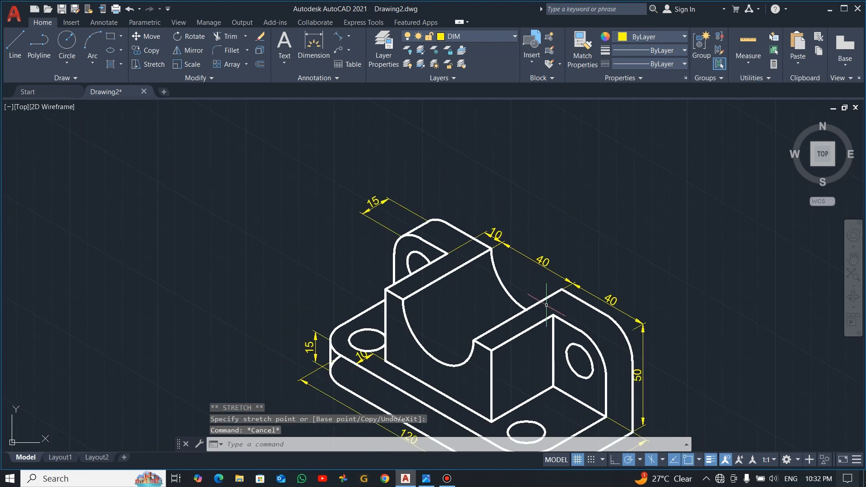
pyautogui.moveTo(561, 353); pyautogui.dragTo(551, 299, button='middle')
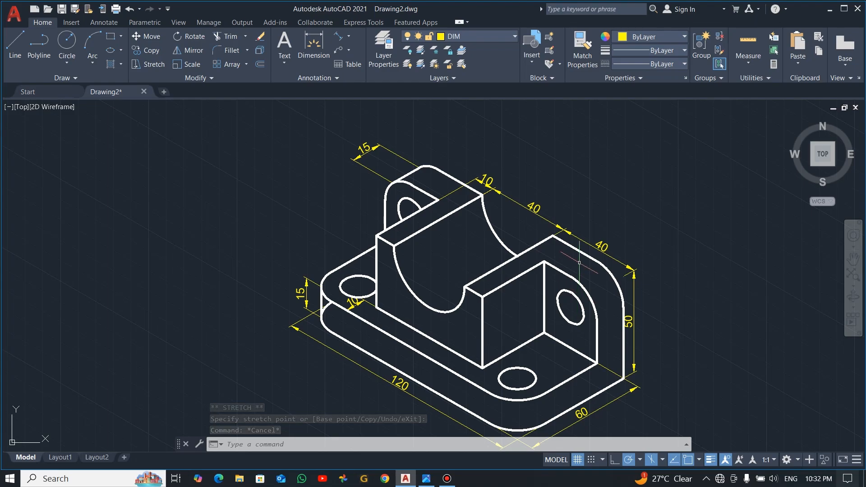
pyautogui.hotkey('alt', 'Tab')
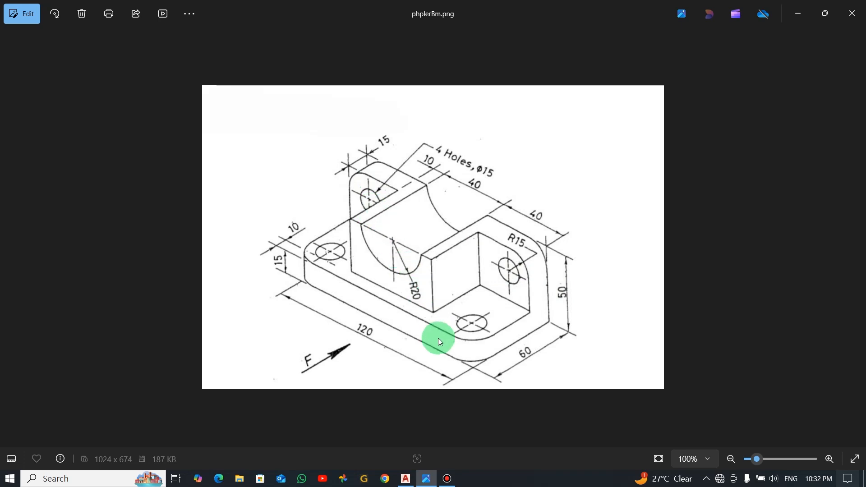
pyautogui.hotkey('alt', 'Tab')
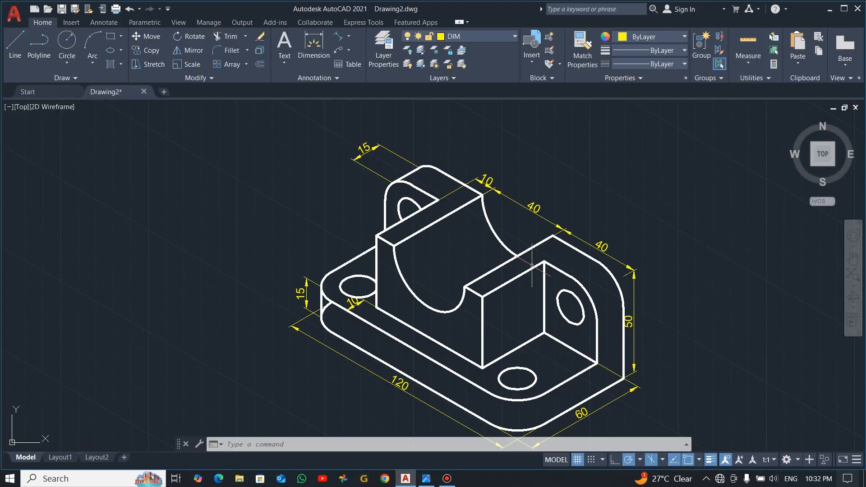
pyautogui.scroll(2, 511, 251)
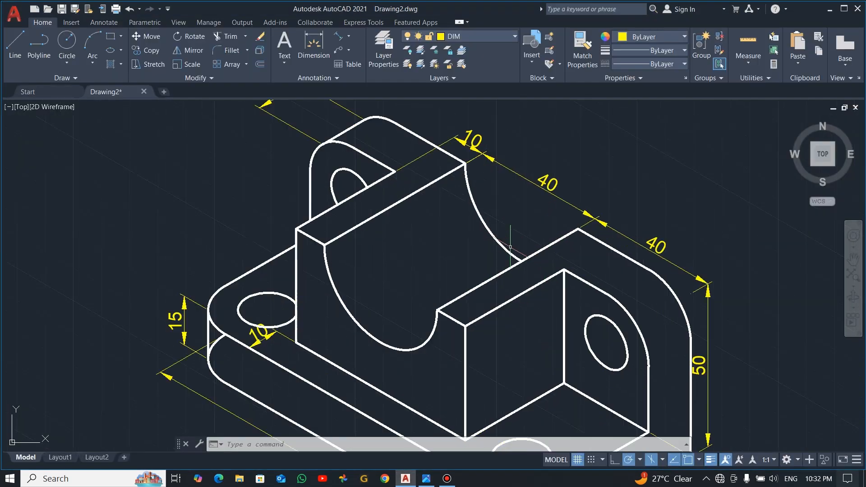
pyautogui.scroll(-2, 511, 252)
pyautogui.moveTo(510, 252); pyautogui.dragTo(463, 230, button='middle')
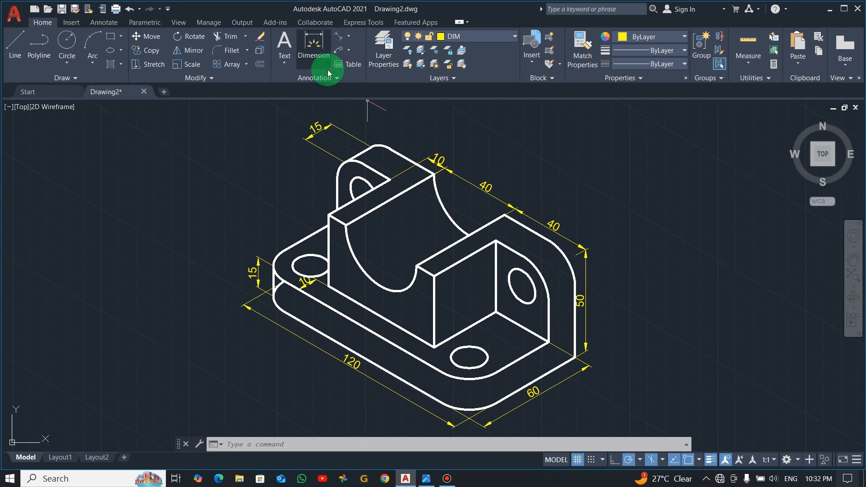
pyautogui.click(344, 52)
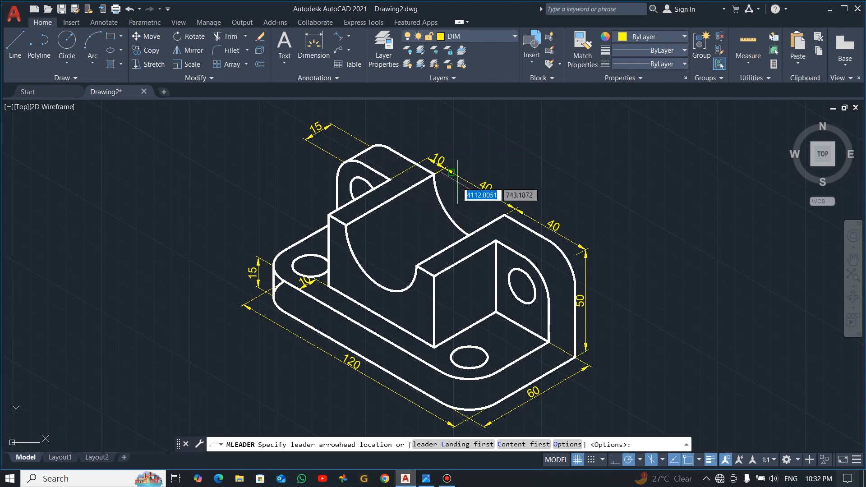
pyautogui.click(446, 209)
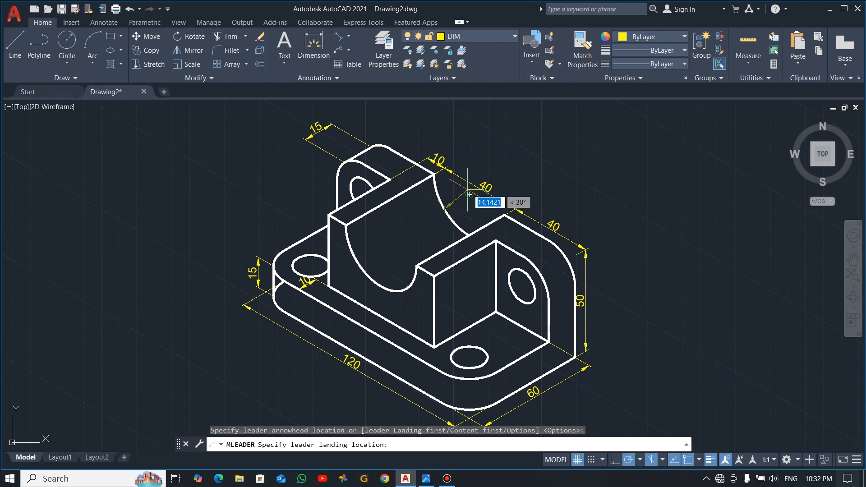
pyautogui.click(472, 164)
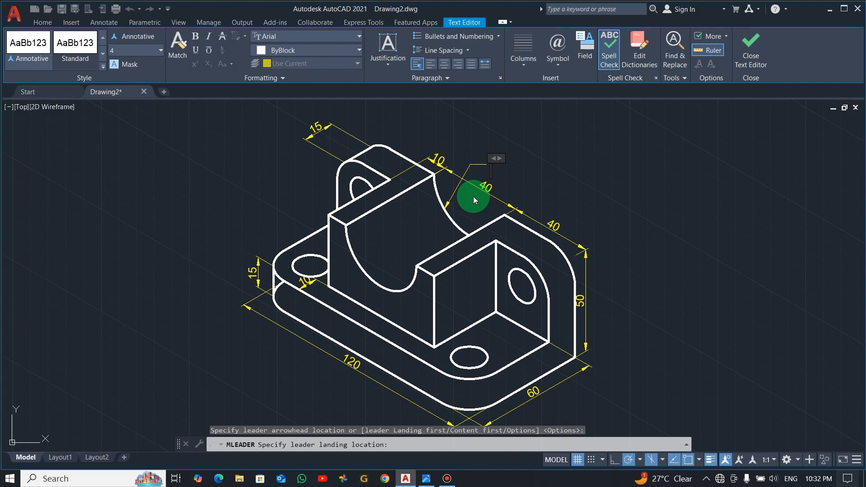
pyautogui.hotkey('alt', 'Tab')
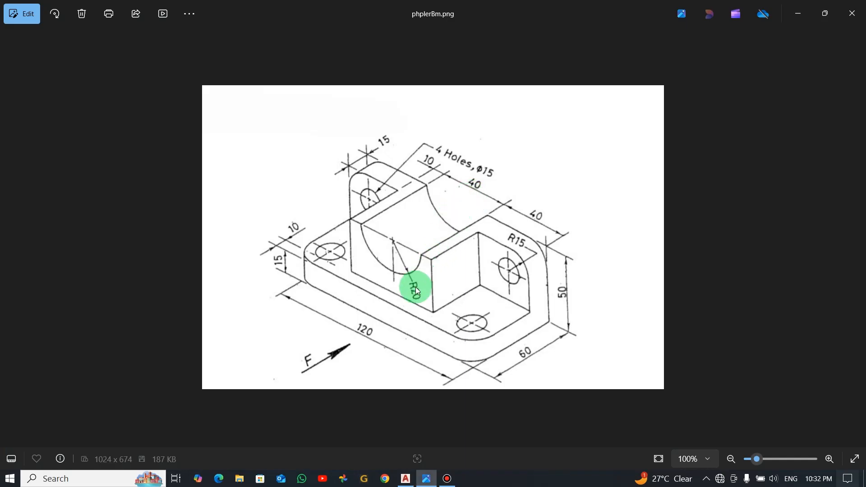
pyautogui.hotkey('alt', 'Tab')
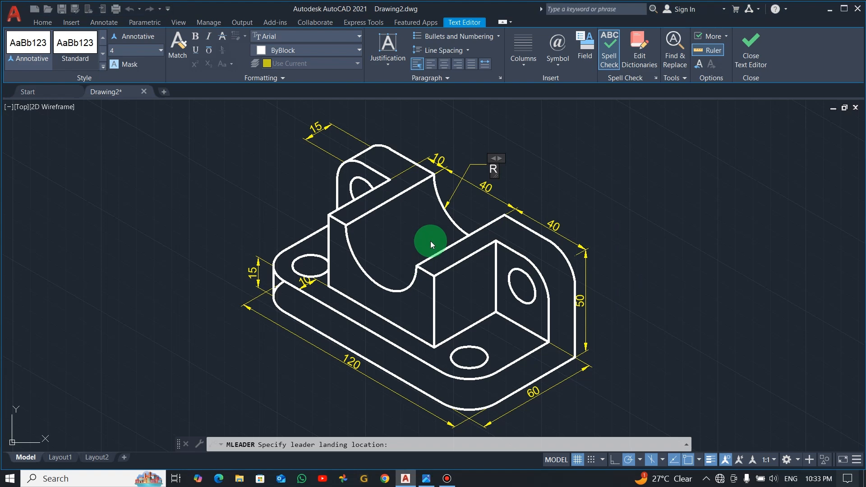
pyautogui.press('Escape')
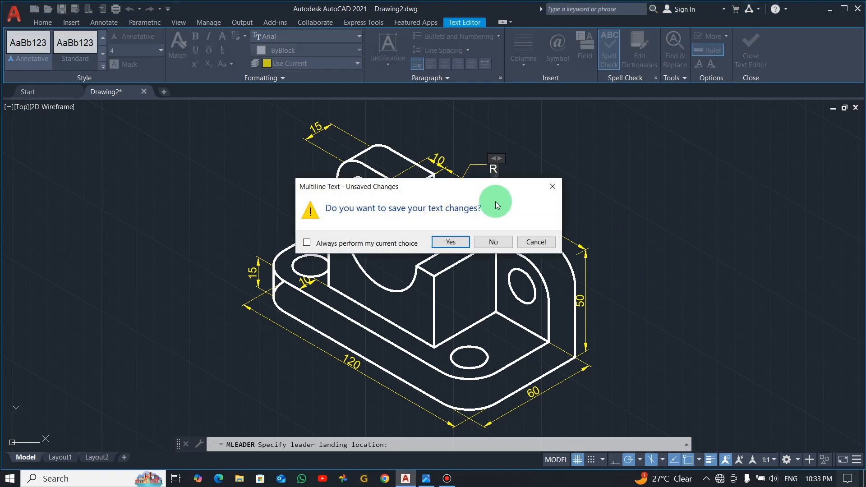
pyautogui.click(485, 247)
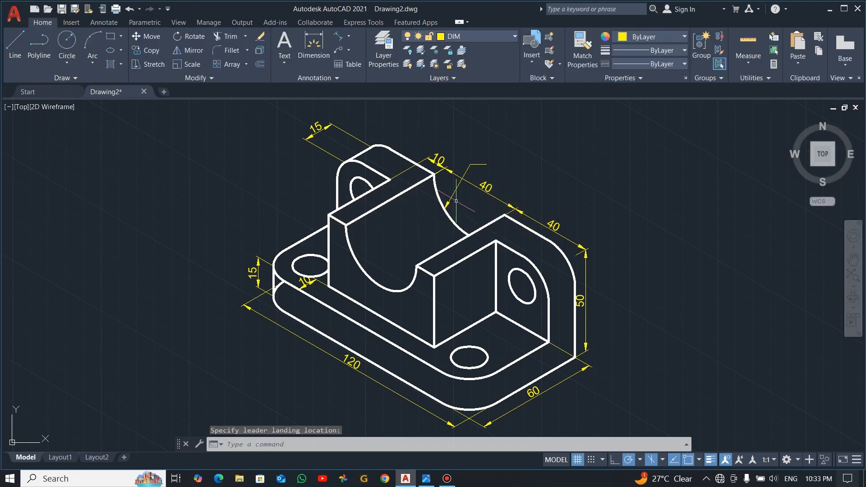
pyautogui.click(457, 192)
pyautogui.press('Delete')
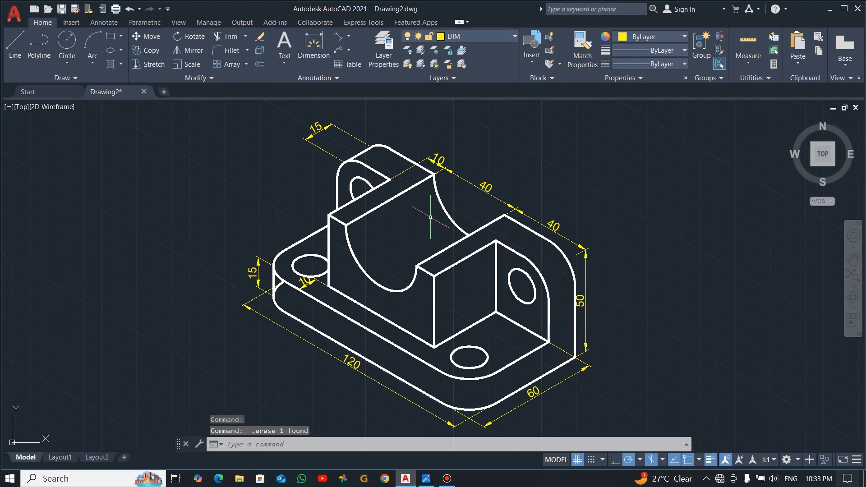
# Add an R20 multileader pointing to the front arc of the block's semicircular recess, with its text inside the recess.
pyautogui.click(336, 42)
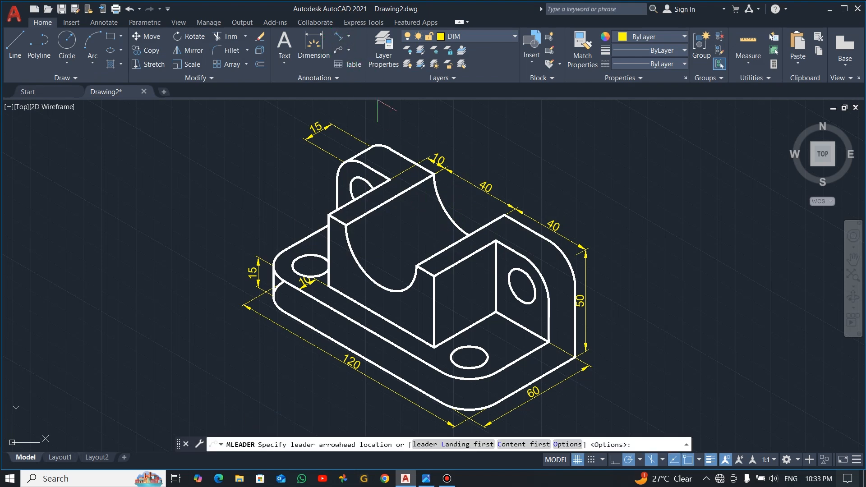
pyautogui.click(356, 260)
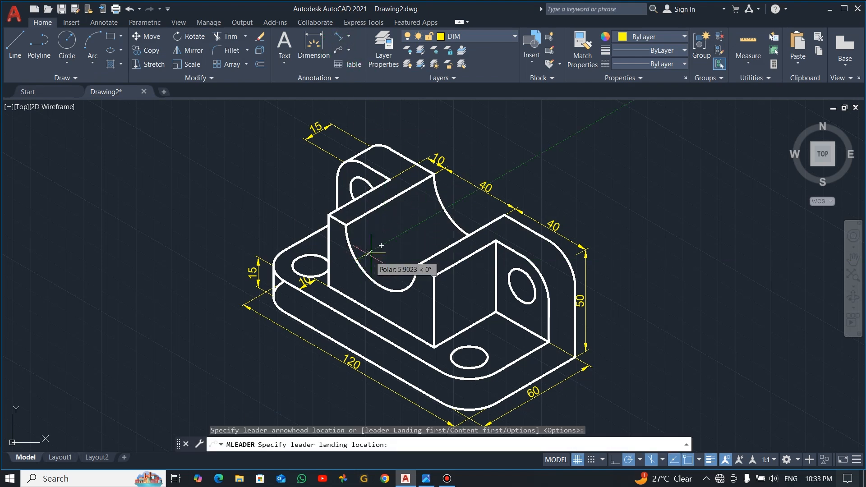
pyautogui.click(383, 232)
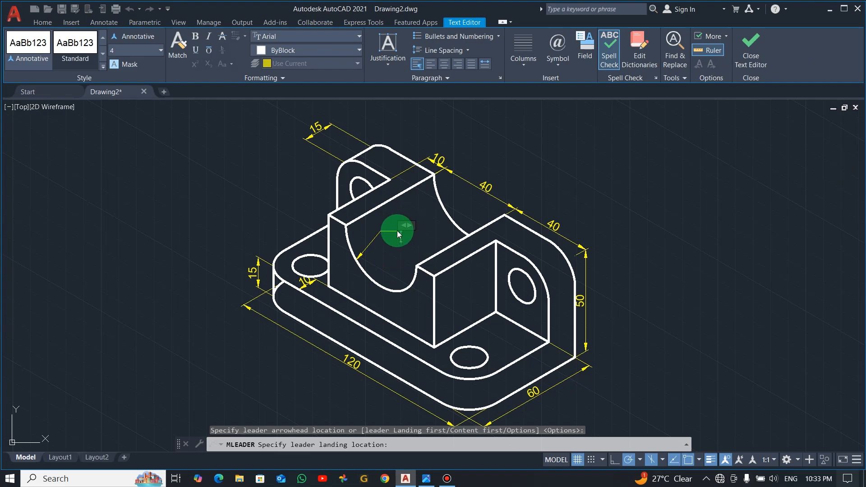
pyautogui.hotkey('alt', 'Tab')
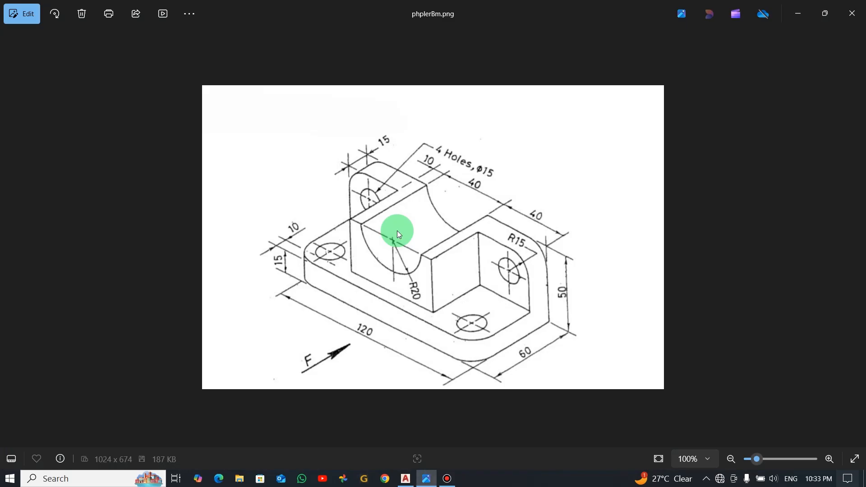
pyautogui.hotkey('alt', 'Tab')
pyautogui.write('R')
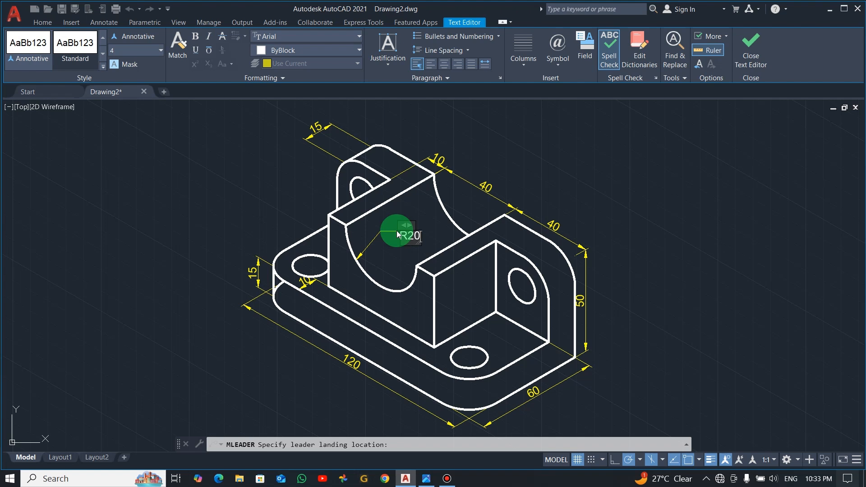
pyautogui.click(751, 46)
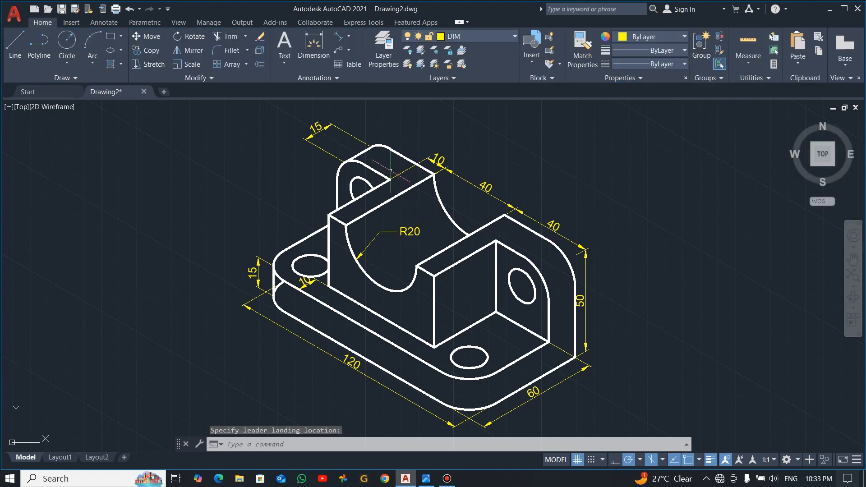
# Start a multileader from the rear lug's hole, landing above the bracket, with the note text "4 Holes".
pyautogui.moveTo(391, 171); pyautogui.dragTo(389, 233, button='middle')
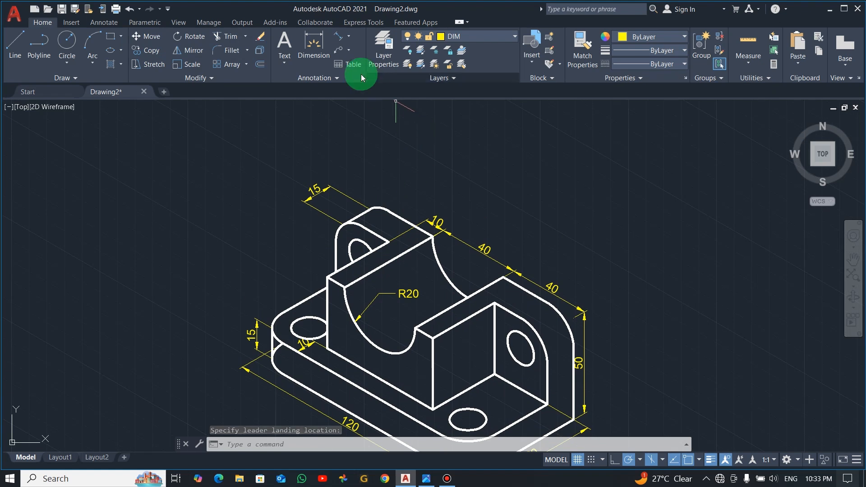
pyautogui.click(345, 45)
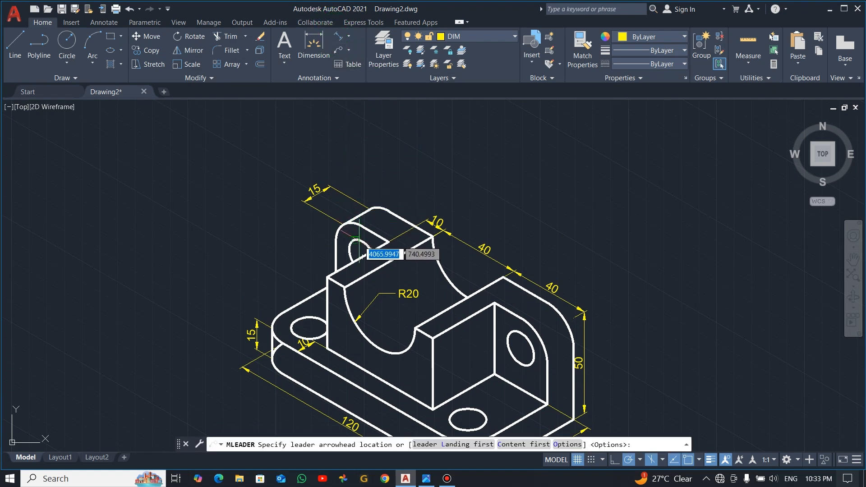
pyautogui.click(358, 239)
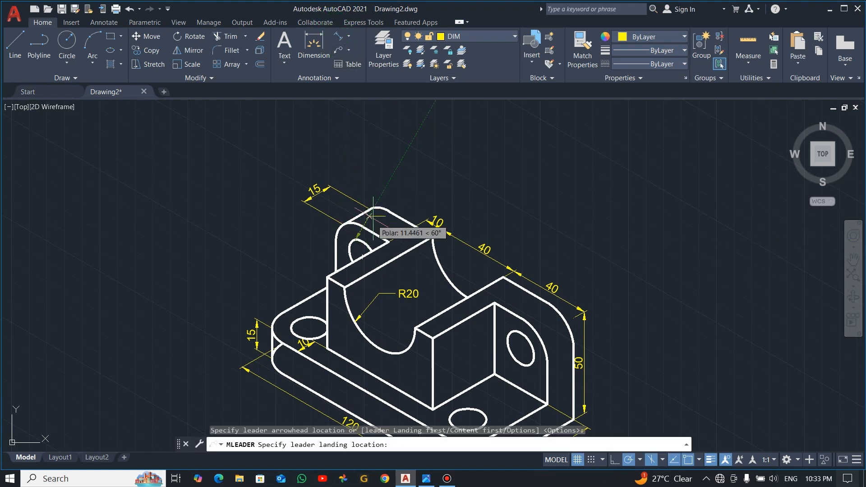
pyautogui.click(399, 186)
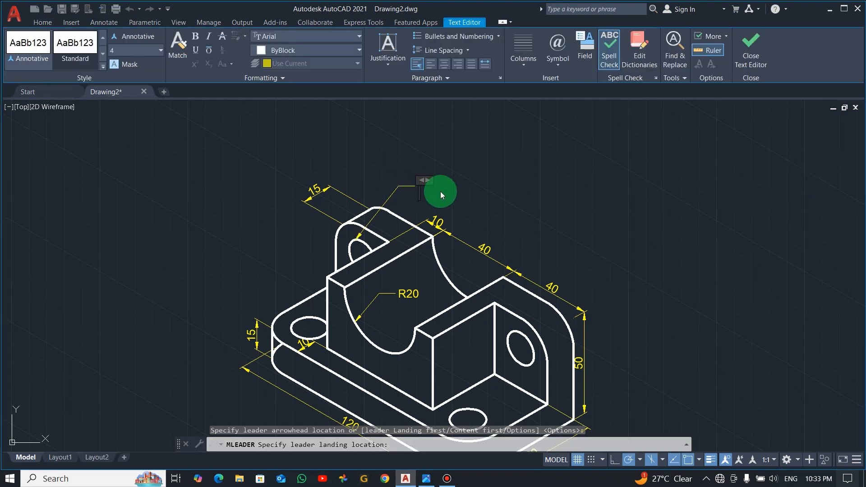
pyautogui.hotkey('alt', 'Tab')
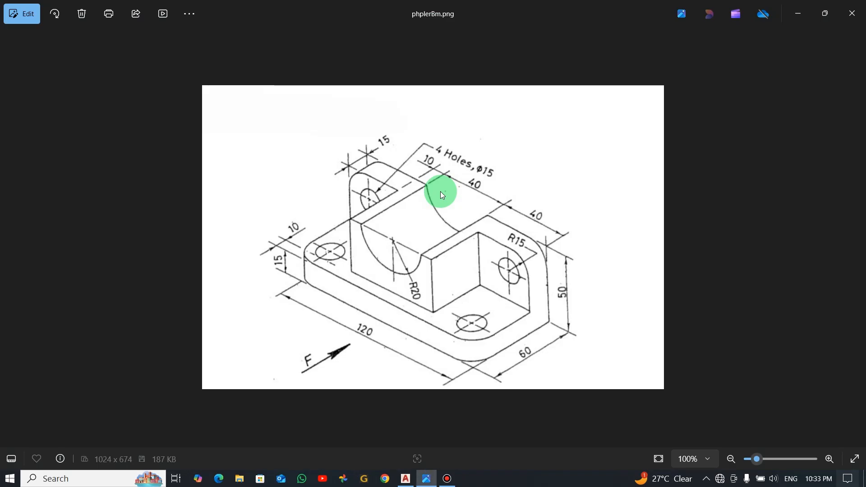
pyautogui.hotkey('alt', 'Tab')
pyautogui.write('4')
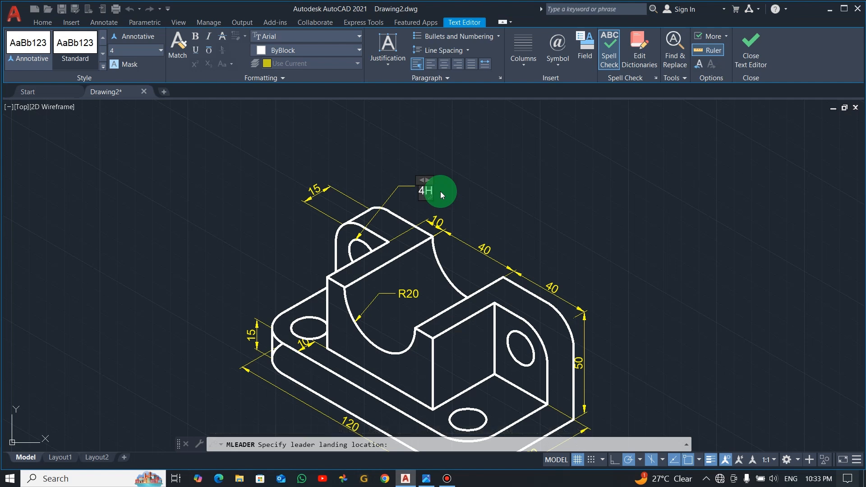
pyautogui.write('Holes')
pyautogui.hotkey('alt', 'Tab')
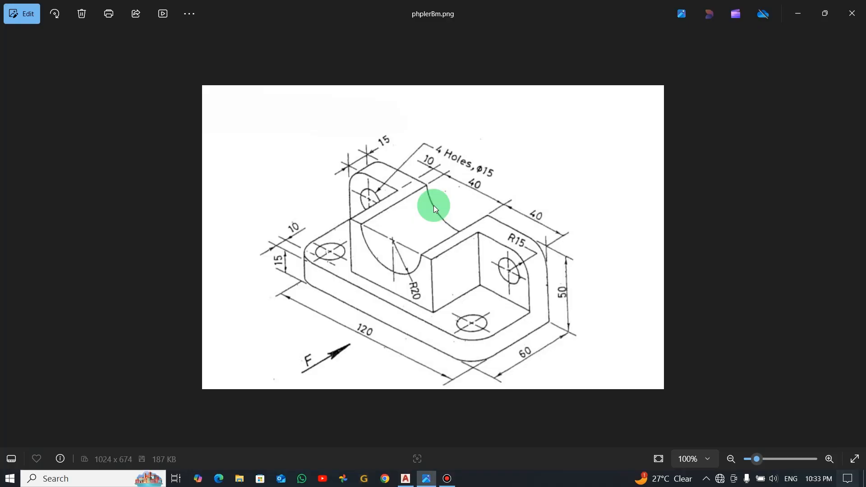
pyautogui.hotkey('alt', 'Tab')
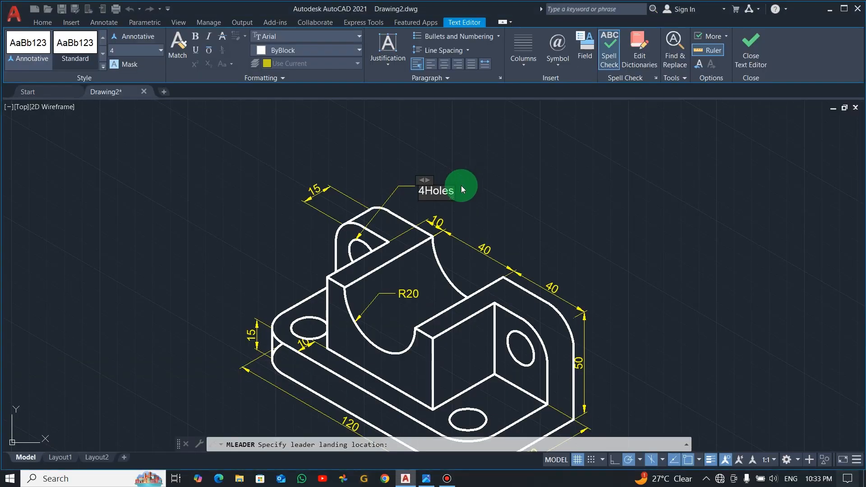
pyautogui.press('Left')
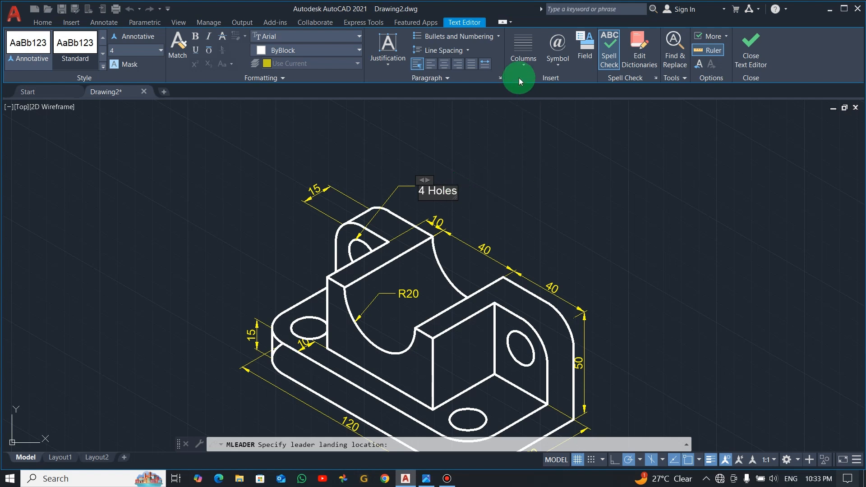
# Complete the hole note with the diameter symbol and ",15" so it reads "4 Holes Ø,15", and finish the leader.
pyautogui.click(563, 66)
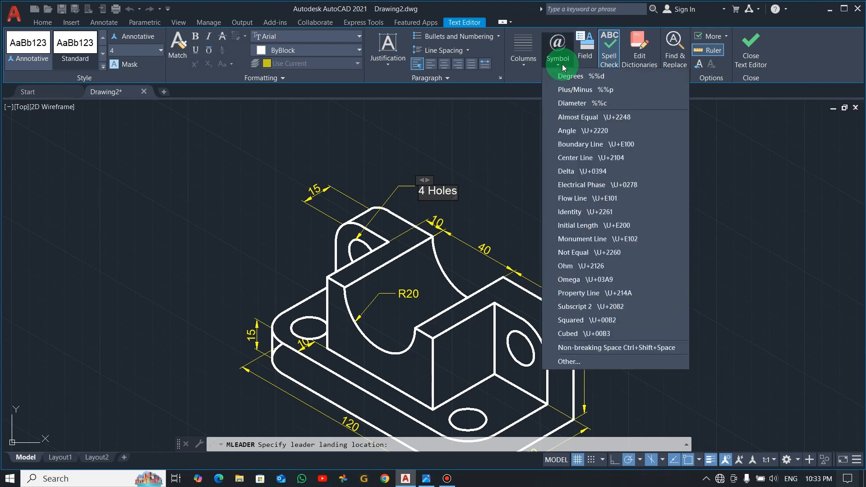
pyautogui.click(575, 103)
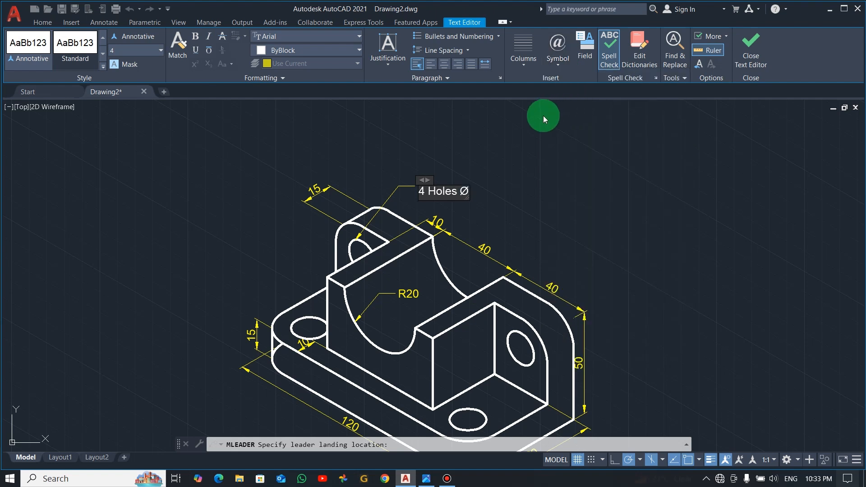
pyautogui.write(',')
pyautogui.hotkey('alt', 'Tab')
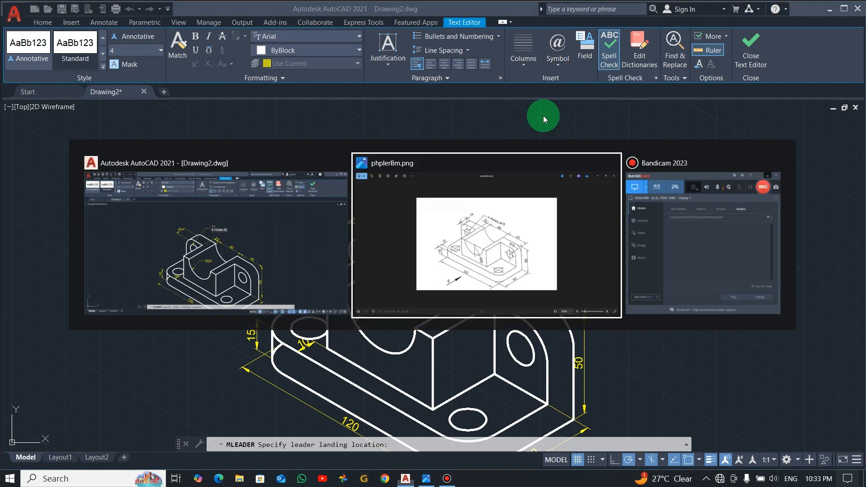
pyautogui.hotkey('alt', 'Tab')
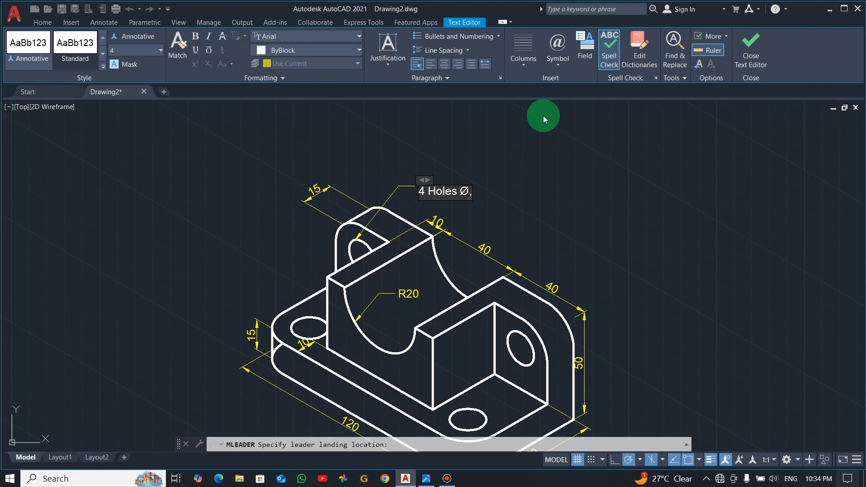
pyautogui.write('15')
pyautogui.press('Return')
pyautogui.press('BackSpace')
pyautogui.click(759, 44)
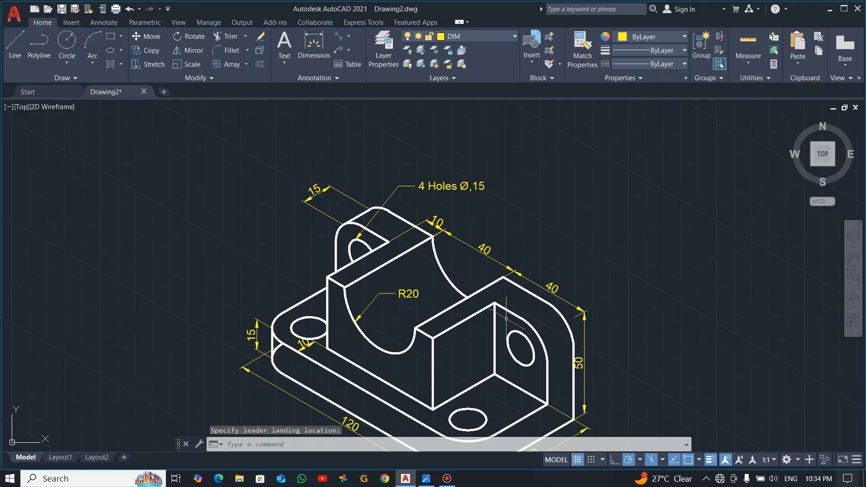
pyautogui.hotkey('alt', 'Tab')
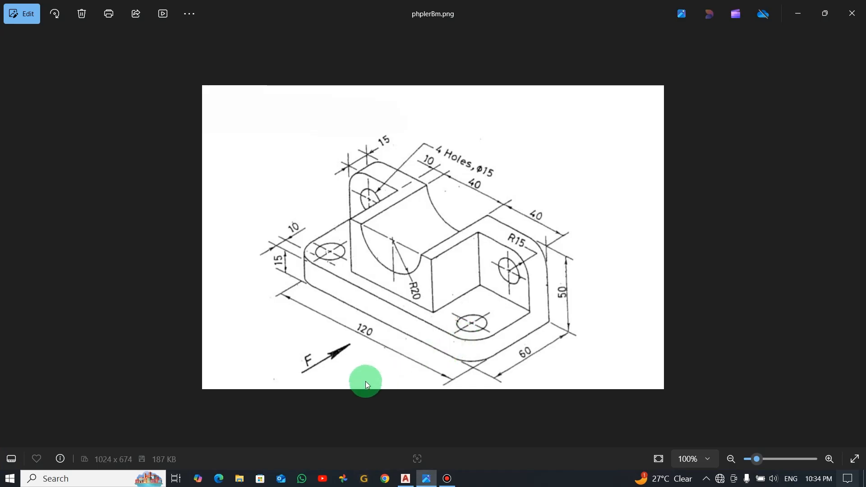
pyautogui.hotkey('alt', 'Tab')
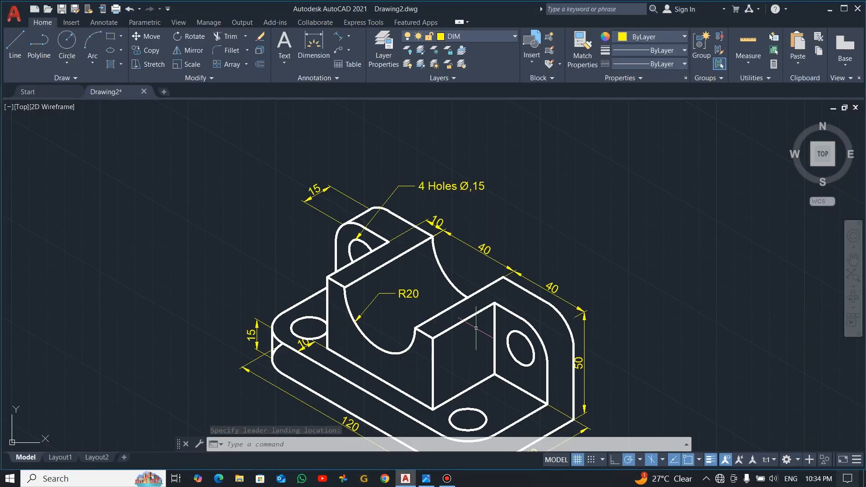
pyautogui.moveTo(481, 341); pyautogui.dragTo(487, 287, button='middle')
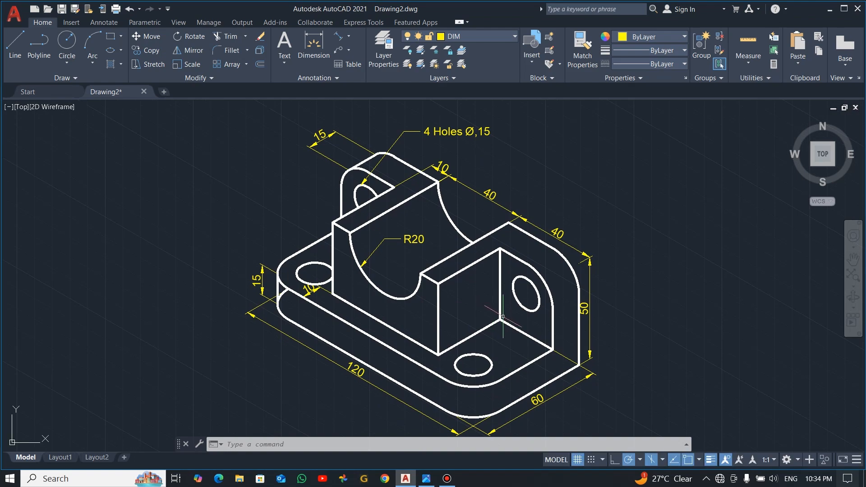
# Check the corner radius in the reference image and add an R15 multileader from the front lug's inner rounded corner, landing outside the bracket.
pyautogui.hotkey('alt', 'Tab')
pyautogui.hotkey('alt', 'Tab')
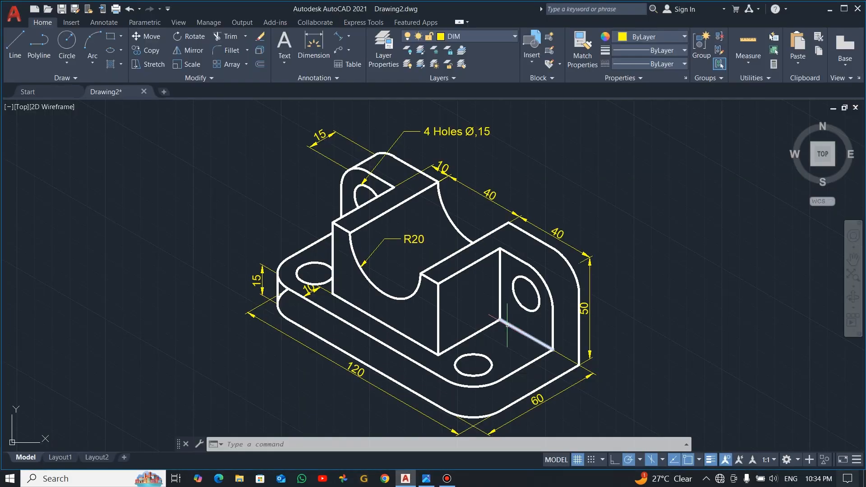
pyautogui.hotkey('alt', 'Tab')
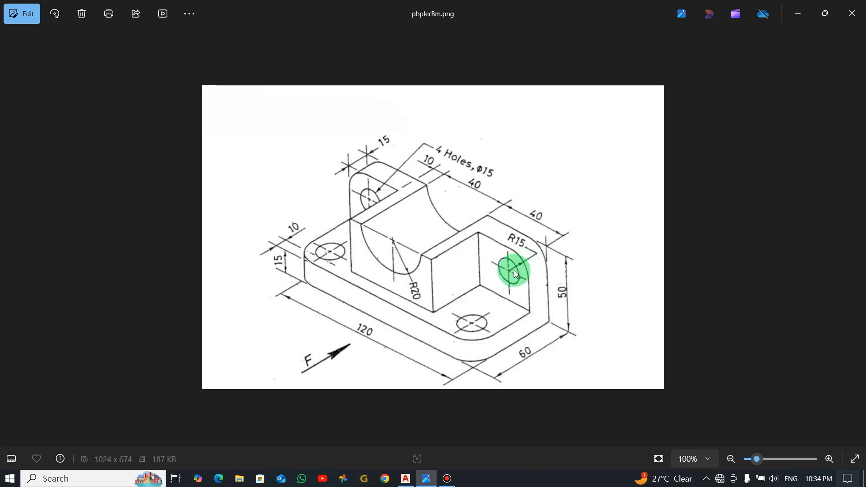
pyautogui.hotkey('alt', 'Tab')
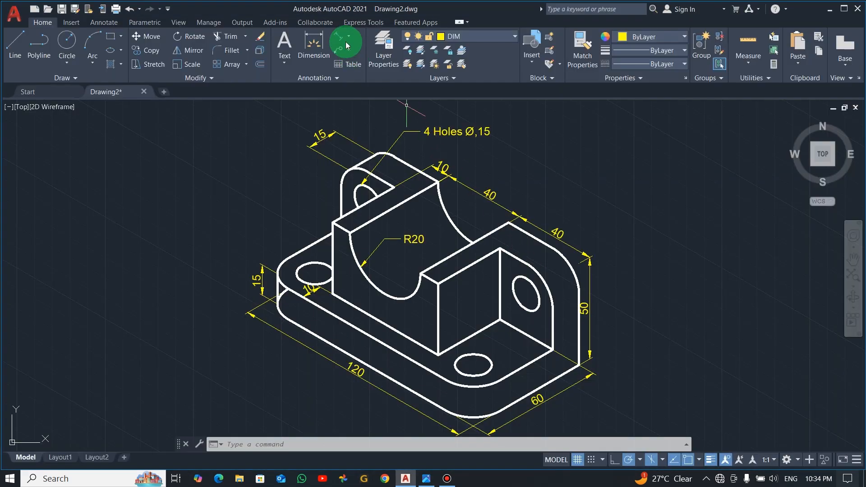
pyautogui.click(340, 53)
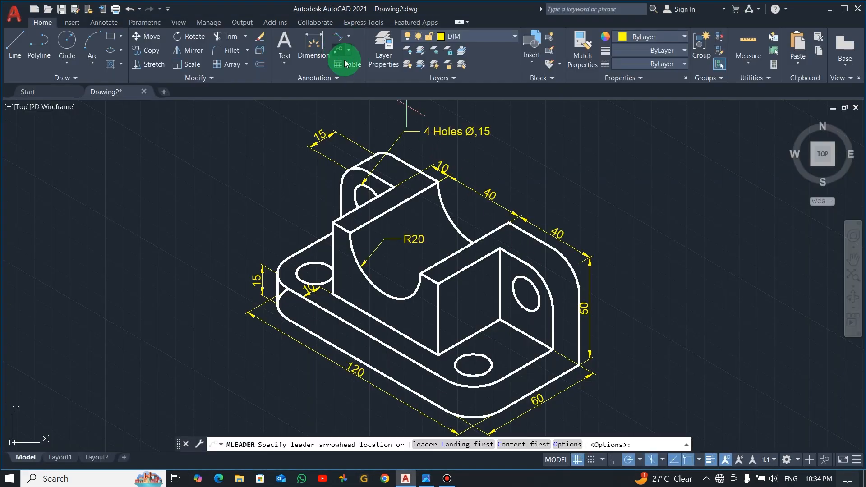
pyautogui.click(552, 281)
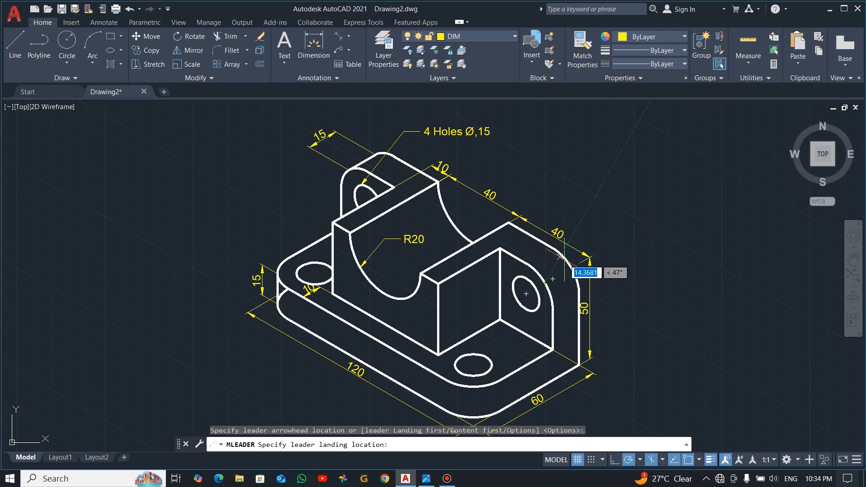
pyautogui.click(589, 235)
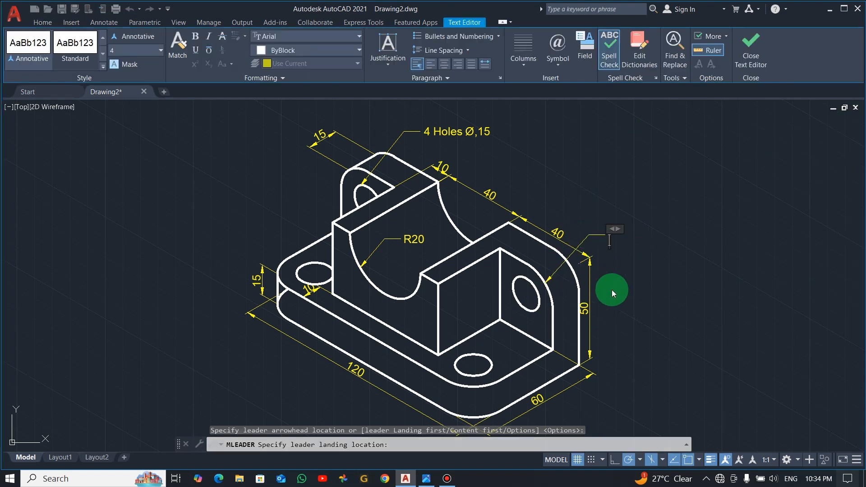
pyautogui.write('R15')
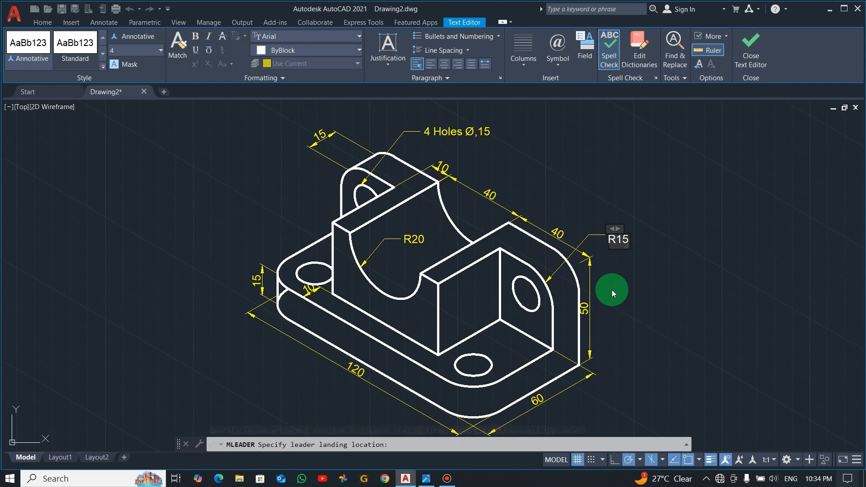
pyautogui.press('Return')
pyautogui.click(667, 308)
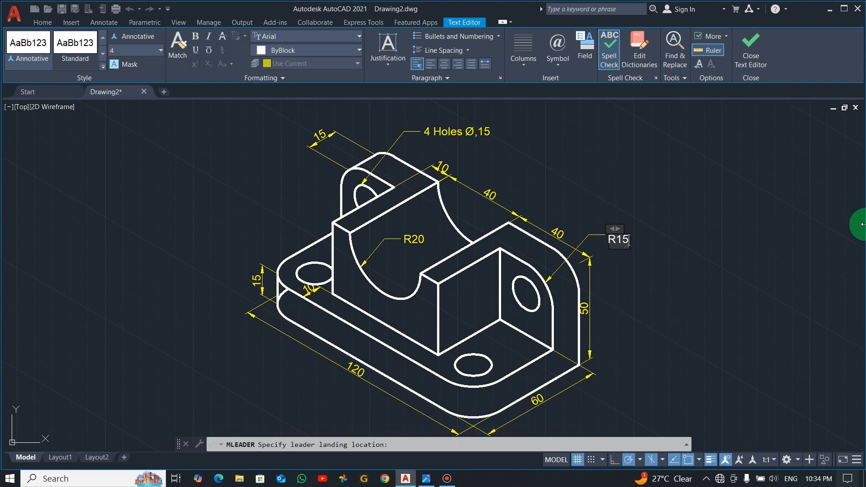
pyautogui.click(751, 49)
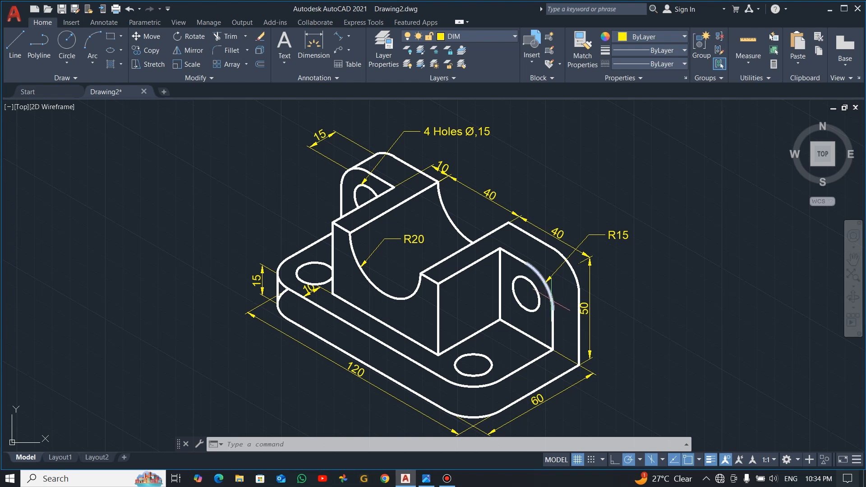
pyautogui.moveTo(553, 303)
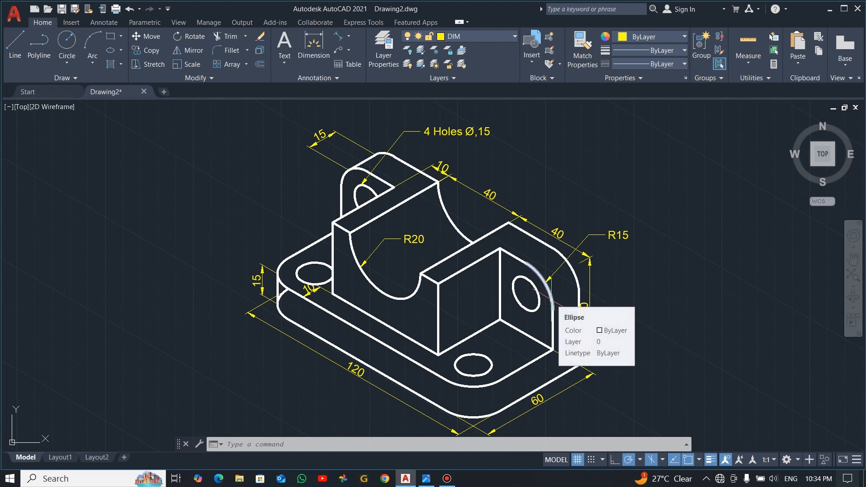